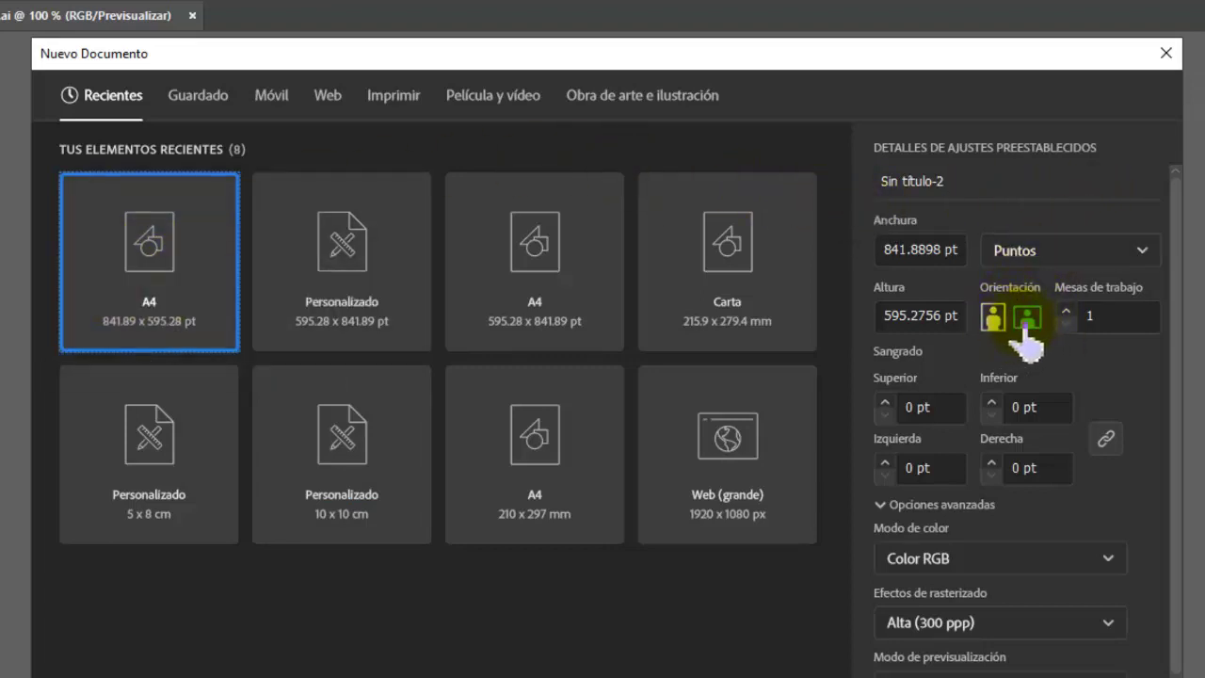
# Step: Create a landscape A4 document of 841.89 x 595.28 pt with RGB color mode and 300 ppi raster effects
pyautogui.click(1025, 322)
pyautogui.click(994, 318)
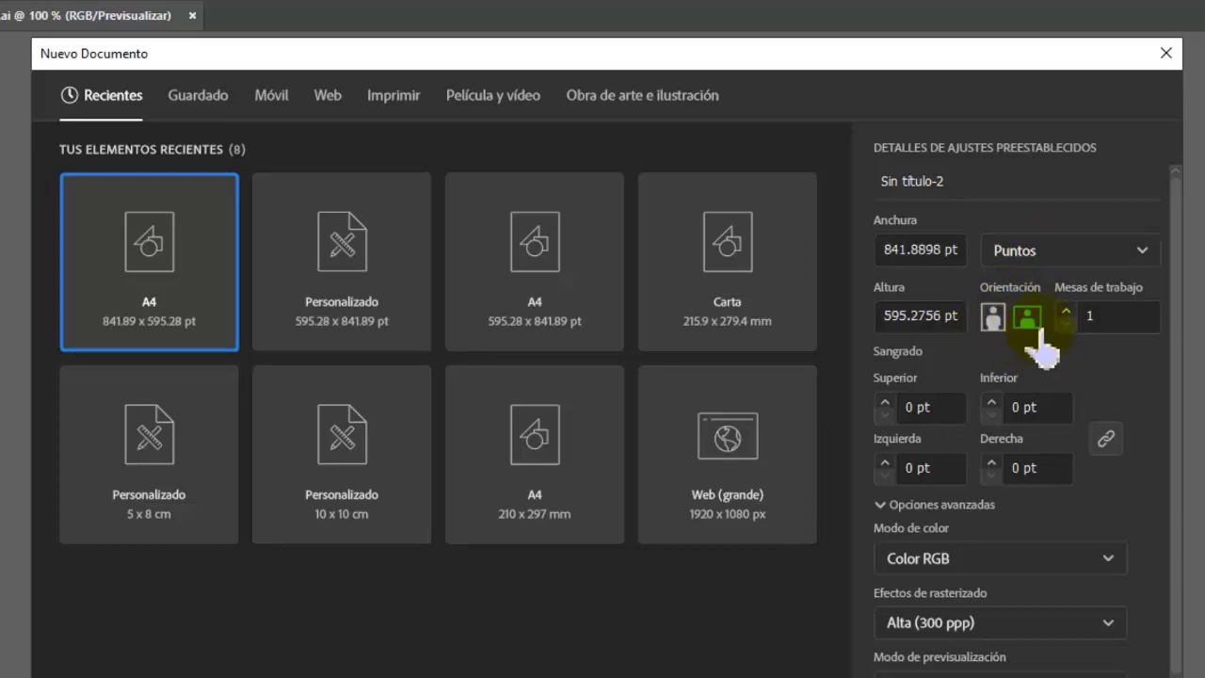
pyautogui.click(1024, 565)
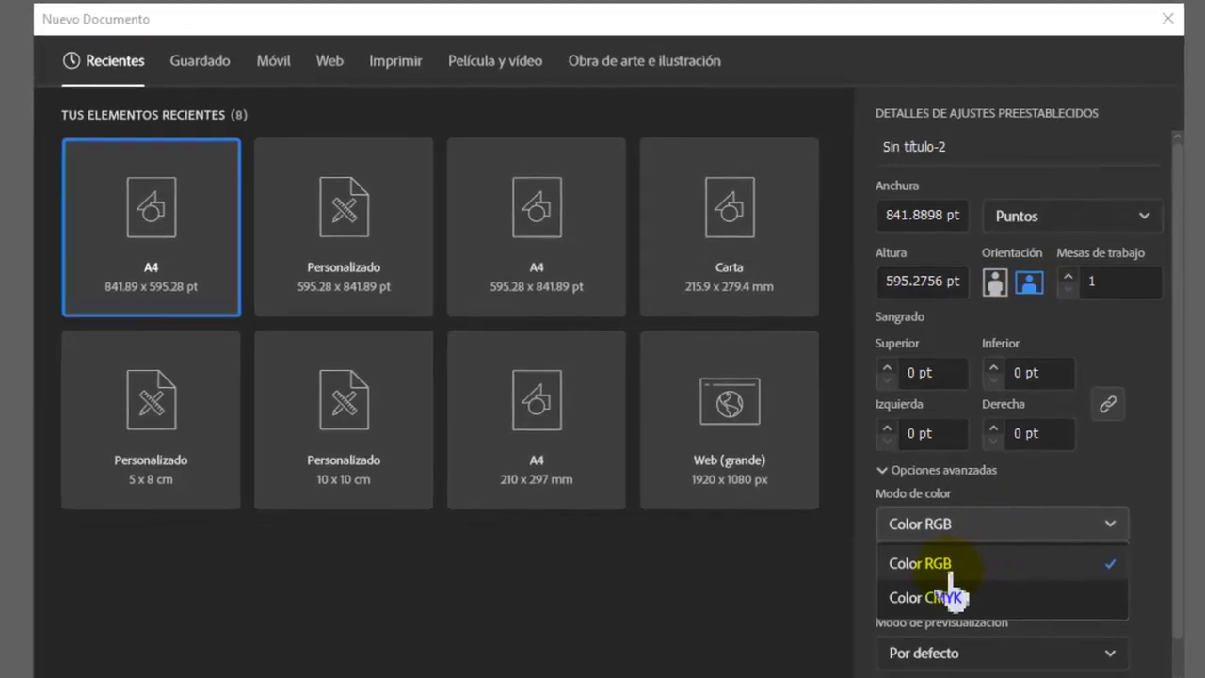
pyautogui.click(979, 601)
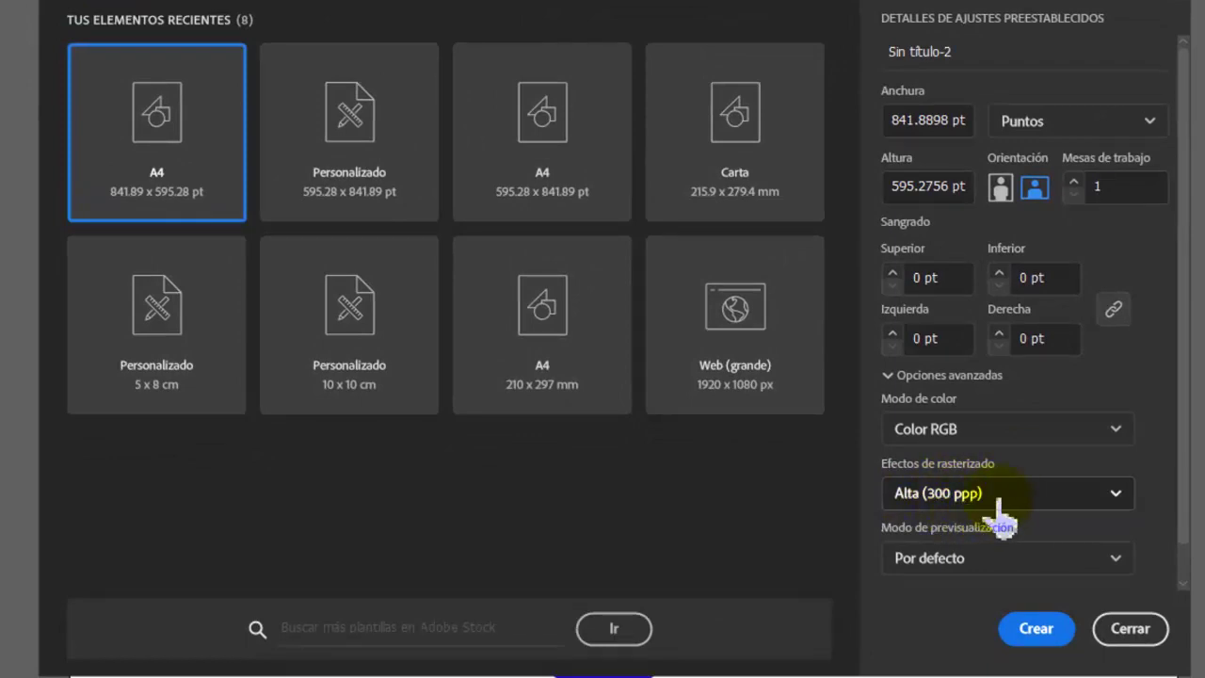
pyautogui.click(1036, 629)
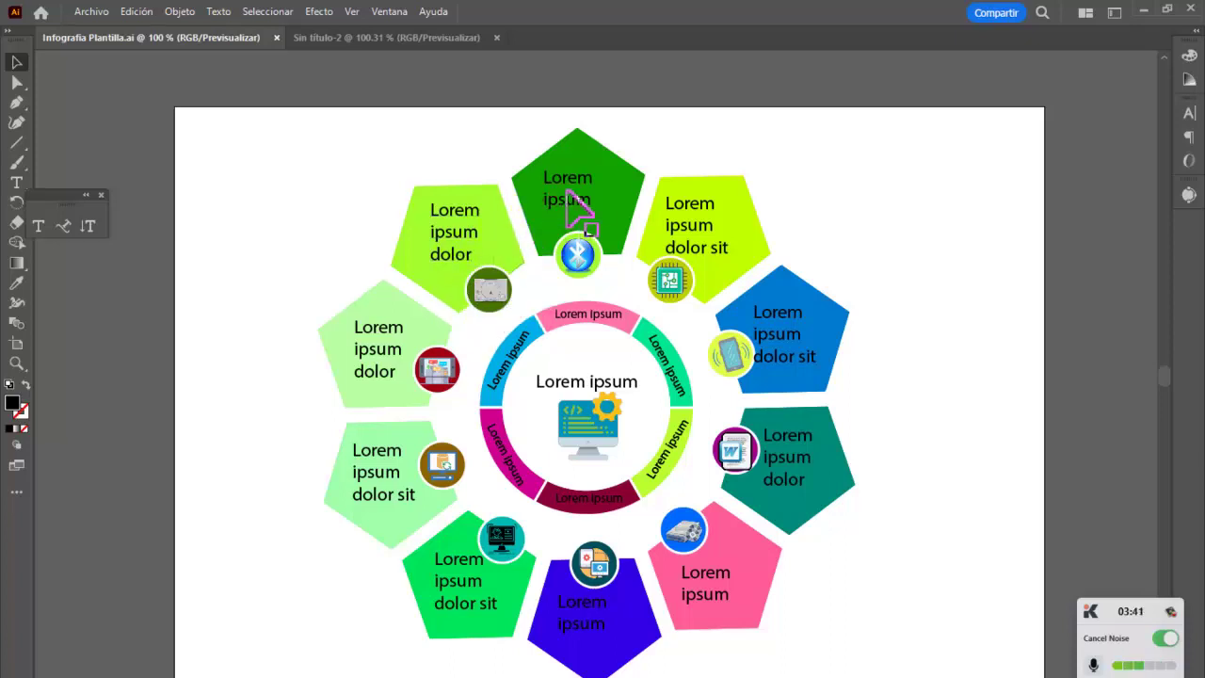
# Step: Switch from the infographic template to the blank Sin título-2 document and close the floating type tools panel
pyautogui.moveTo(533, 400); pyautogui.dragTo(608, 386)
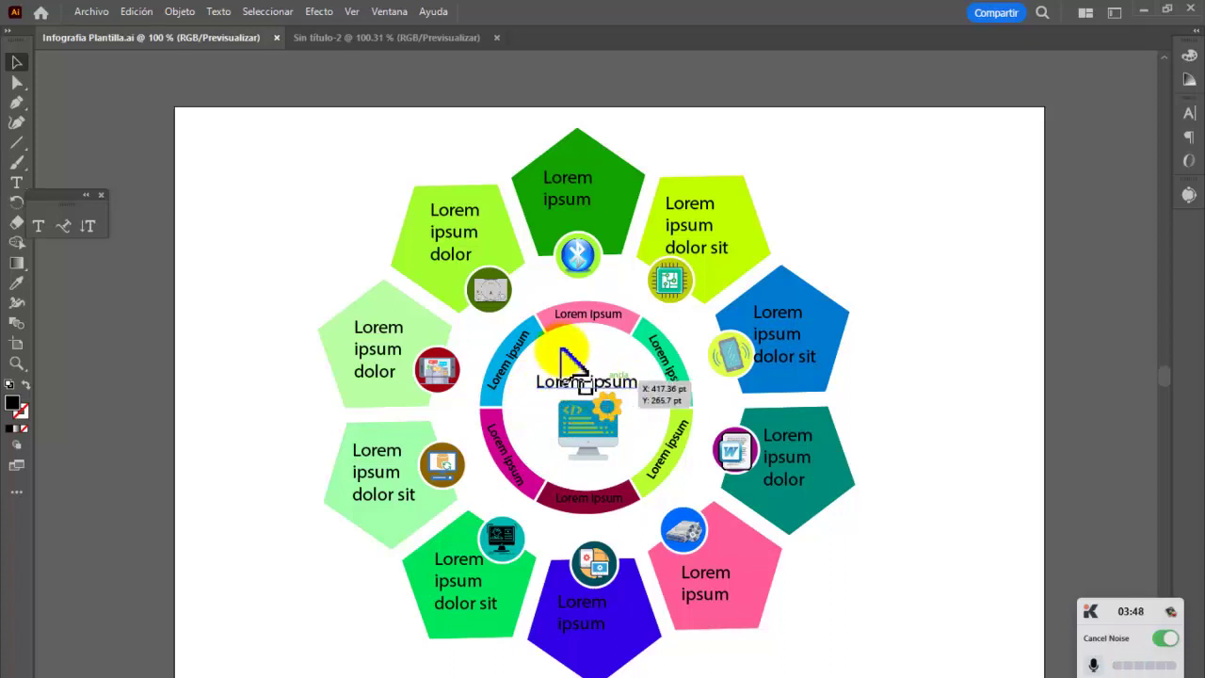
pyautogui.click(381, 38)
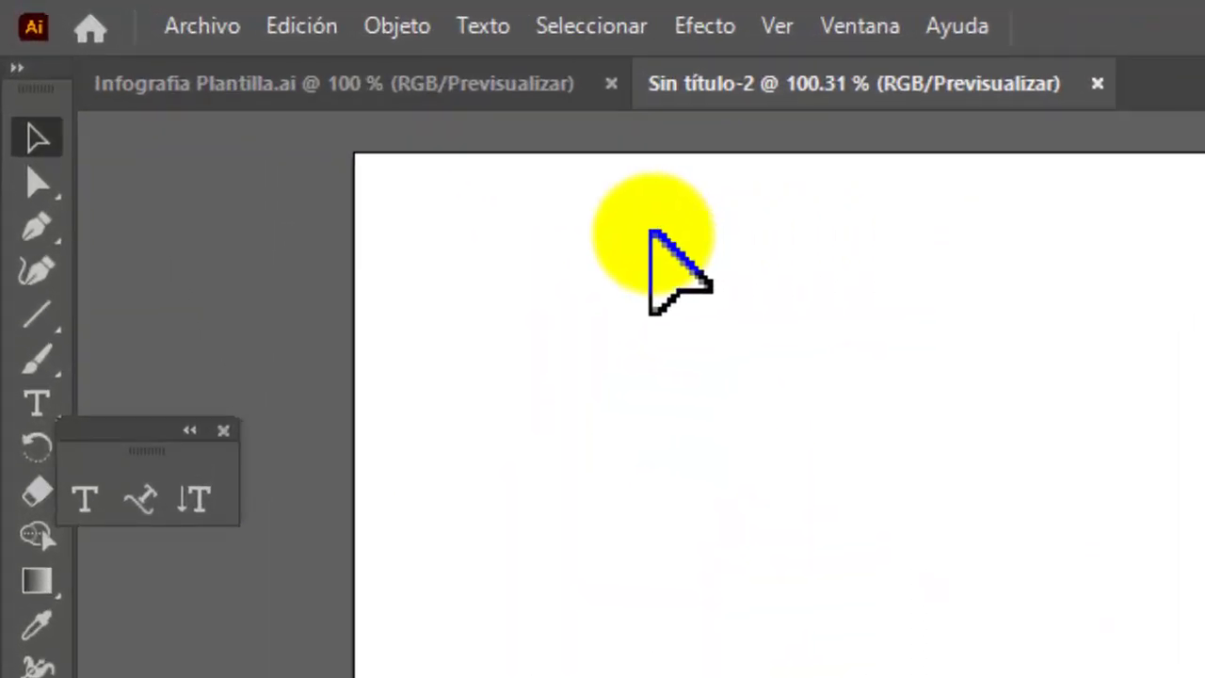
pyautogui.click(224, 431)
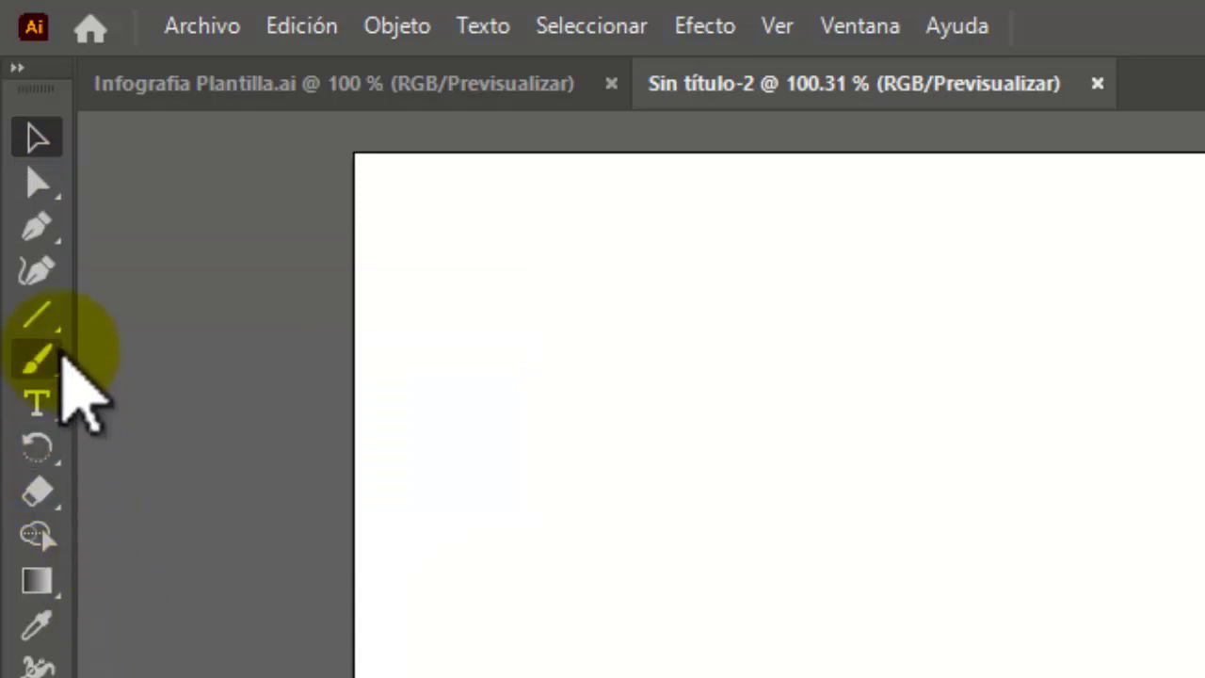
# Step: Draw an upright five-sided polygon about 152 by 145 pt and position it inside the artboard near its upper middle
pyautogui.click(53, 329)
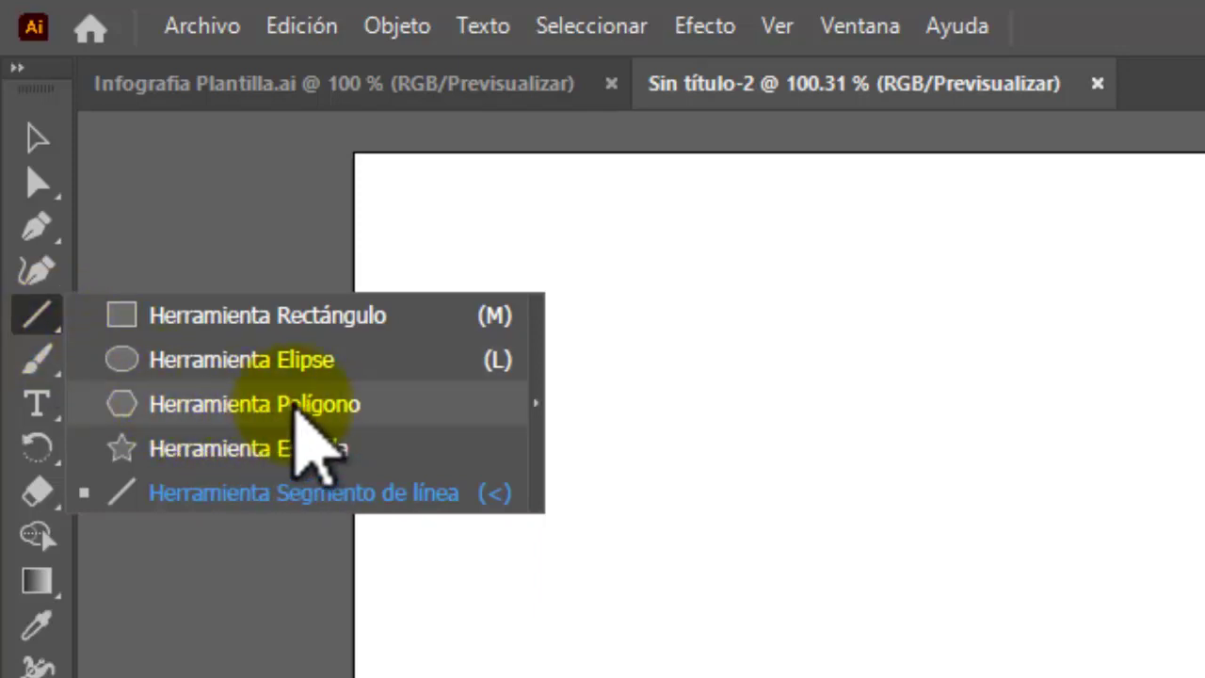
pyautogui.click(300, 405)
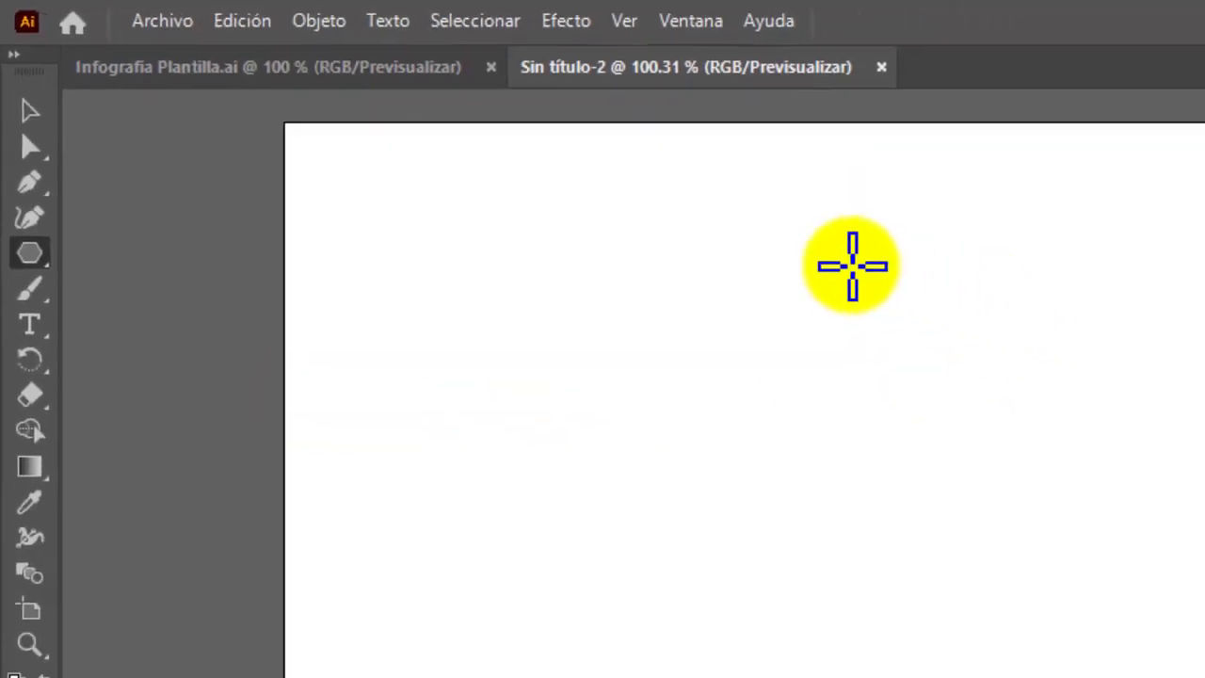
pyautogui.moveTo(814, 248); pyautogui.dragTo(916, 262)
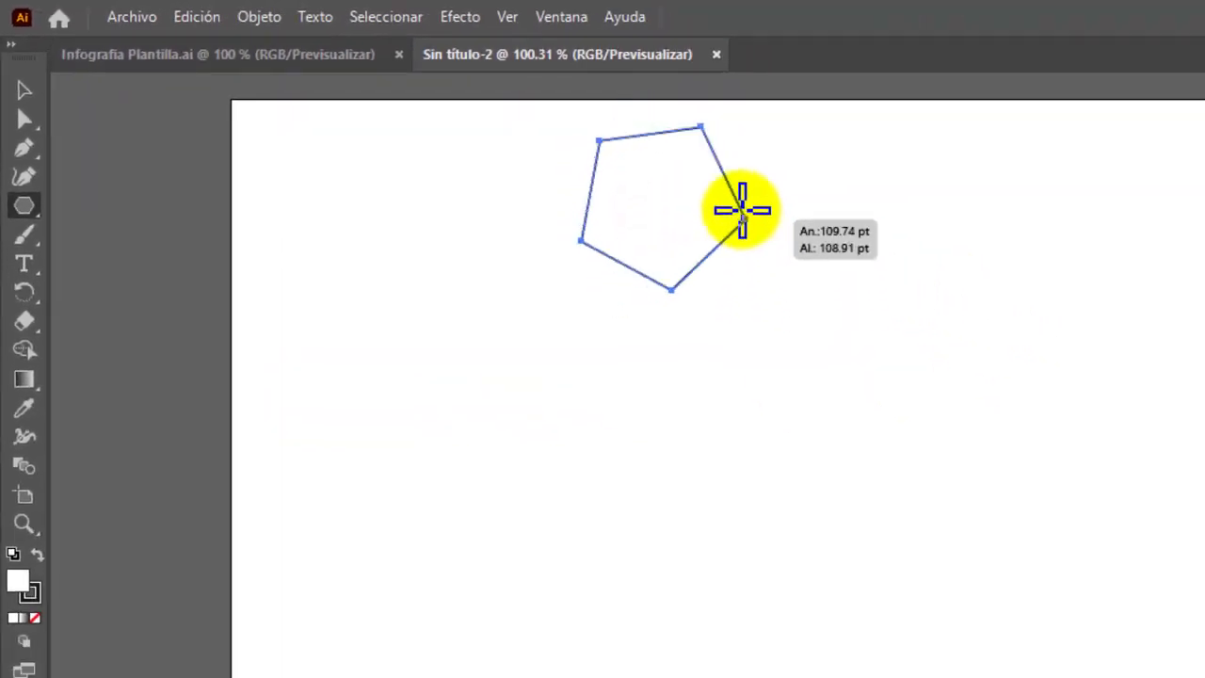
pyautogui.moveTo(742, 209); pyautogui.dragTo(695, 286)
pyautogui.press('Up')
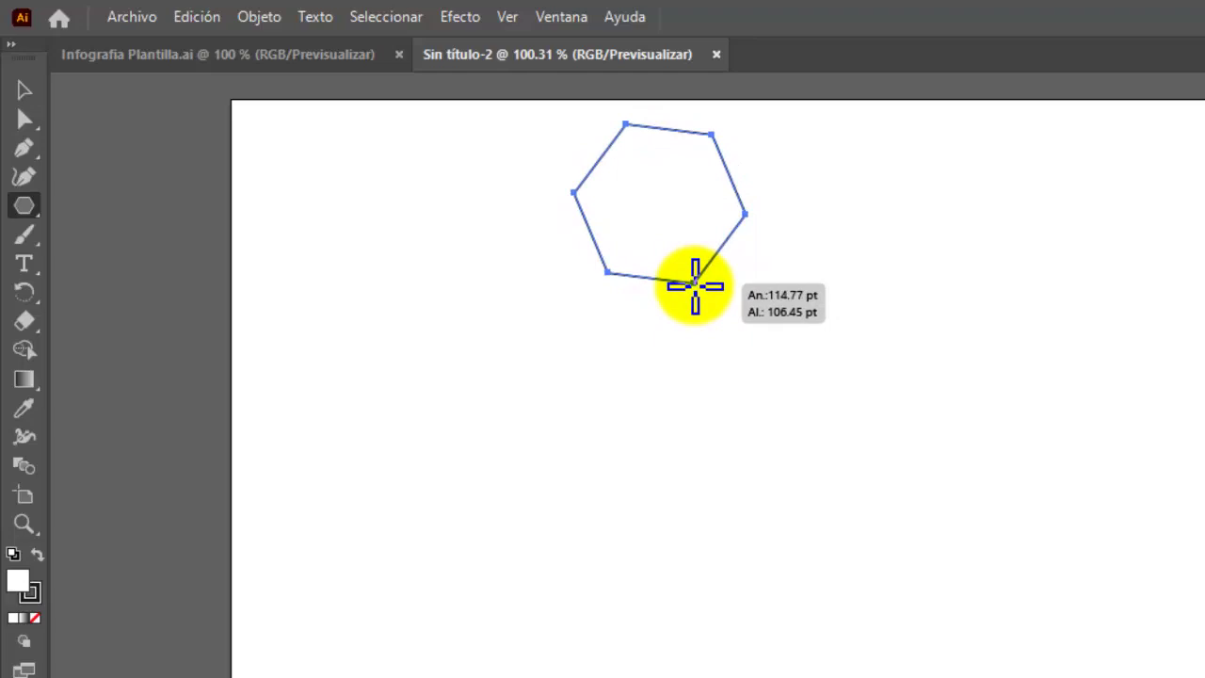
pyautogui.moveTo(694, 285); pyautogui.dragTo(695, 285)
pyautogui.press('Up')
pyautogui.press('Down')
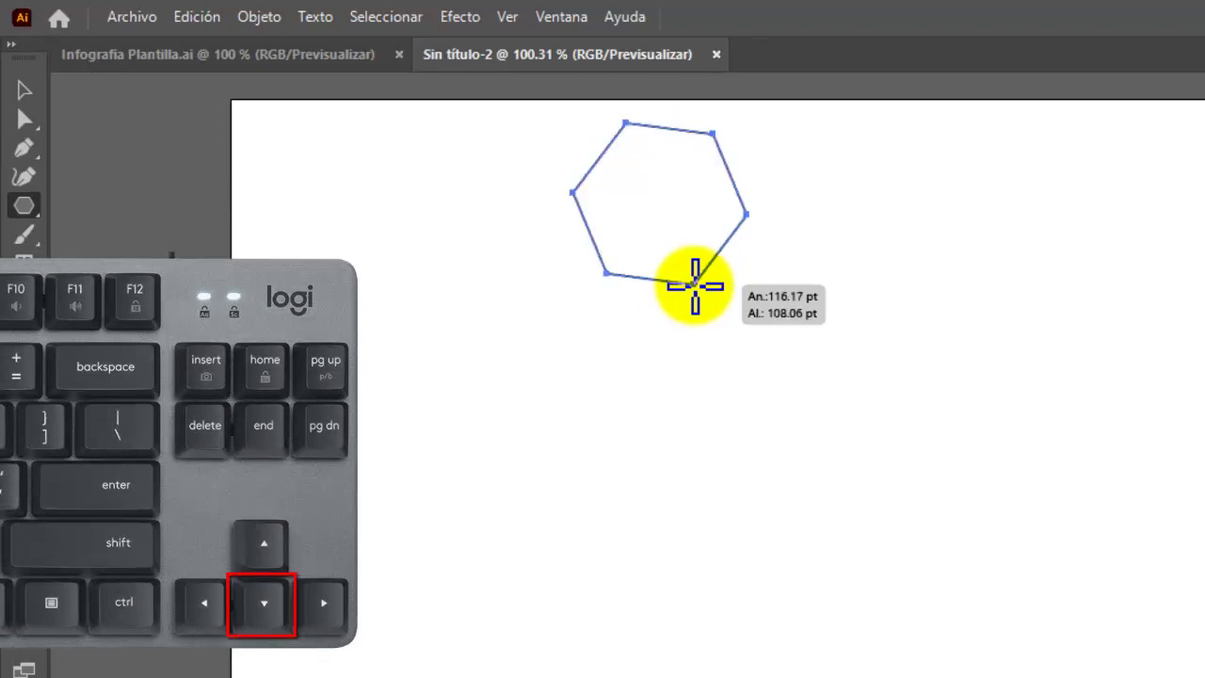
pyautogui.press('Down')
pyautogui.moveTo(695, 285); pyautogui.dragTo(734, 301)
pyautogui.press('Down')
pyautogui.press('Down')
pyautogui.press('Up')
pyautogui.press('Up')
pyautogui.press('shift')
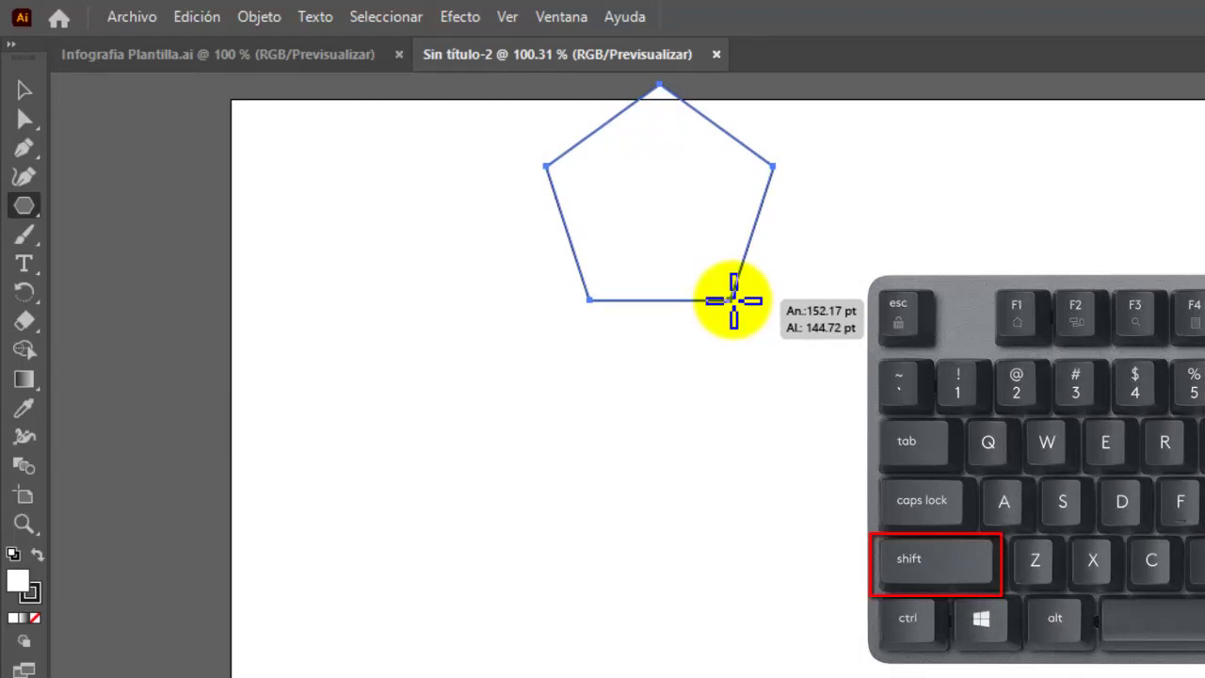
pyautogui.moveTo(734, 301); pyautogui.dragTo(734, 301)
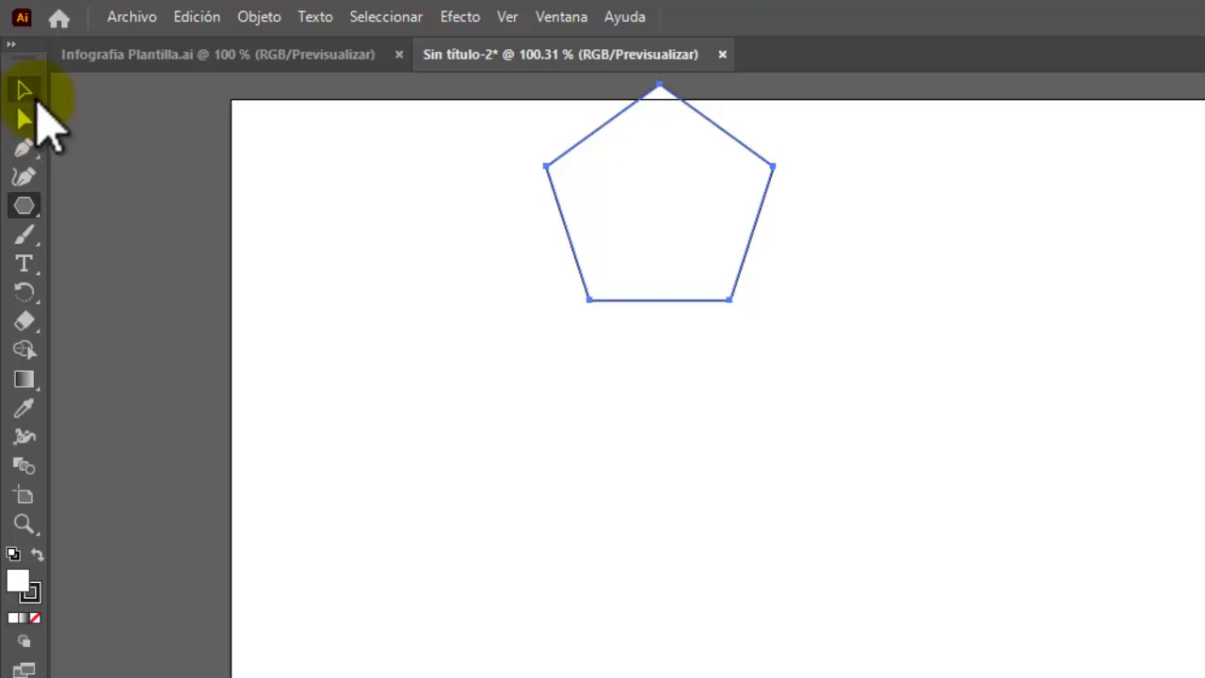
pyautogui.click(27, 92)
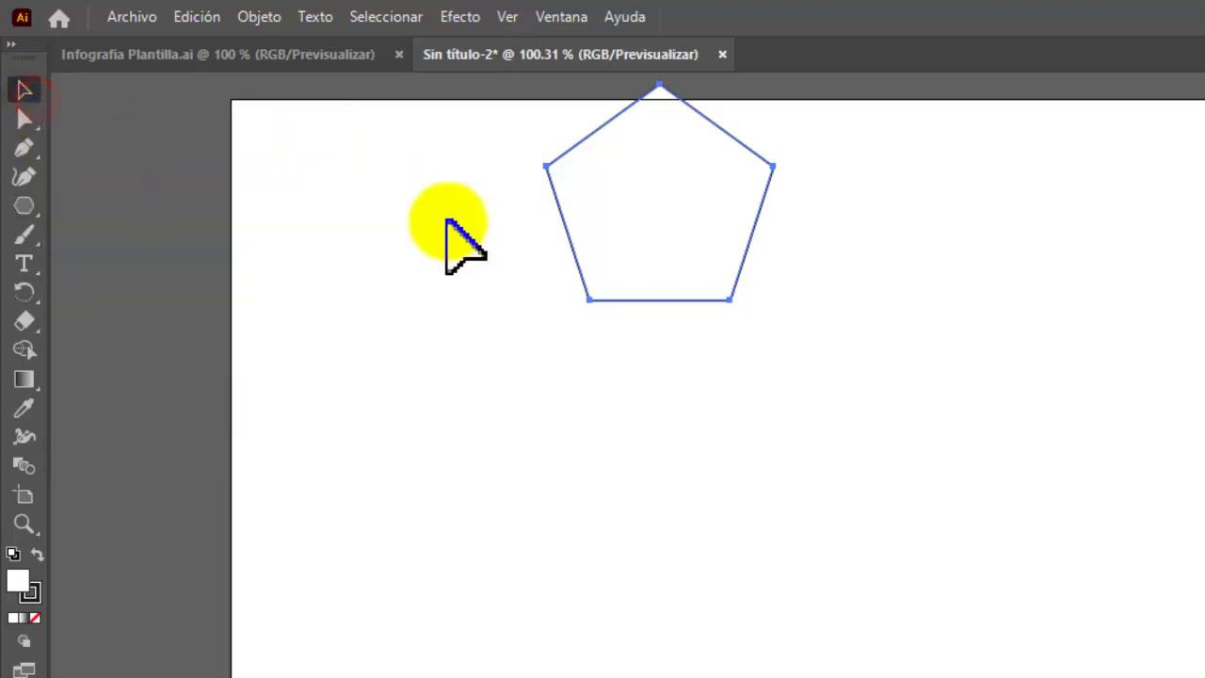
pyautogui.moveTo(599, 275); pyautogui.dragTo(747, 342)
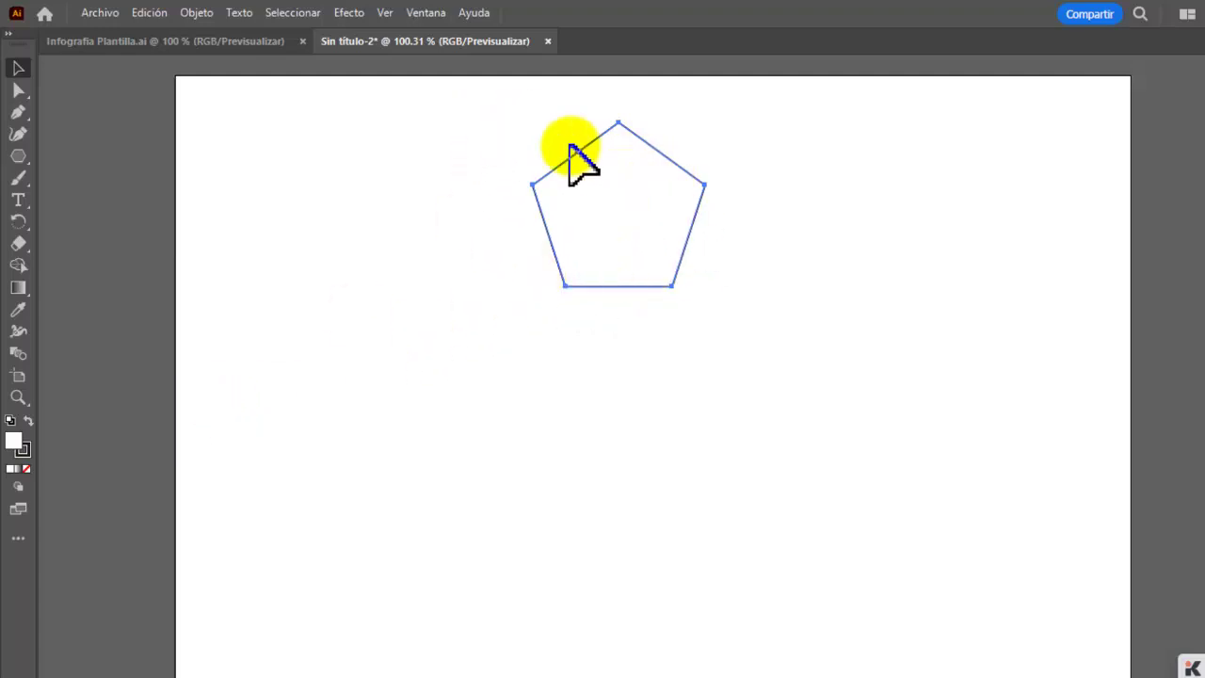
# Step: Fill the pentagon with green 00D034 and remove its stroke
pyautogui.click(426, 15)
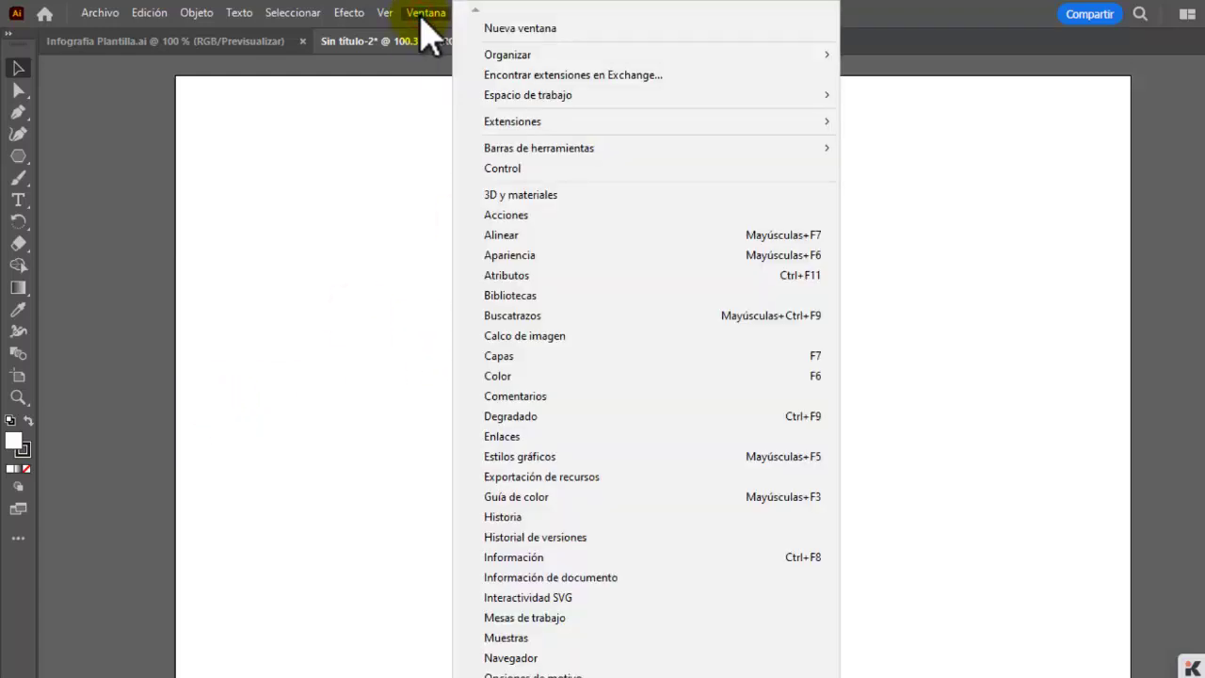
pyautogui.click(592, 377)
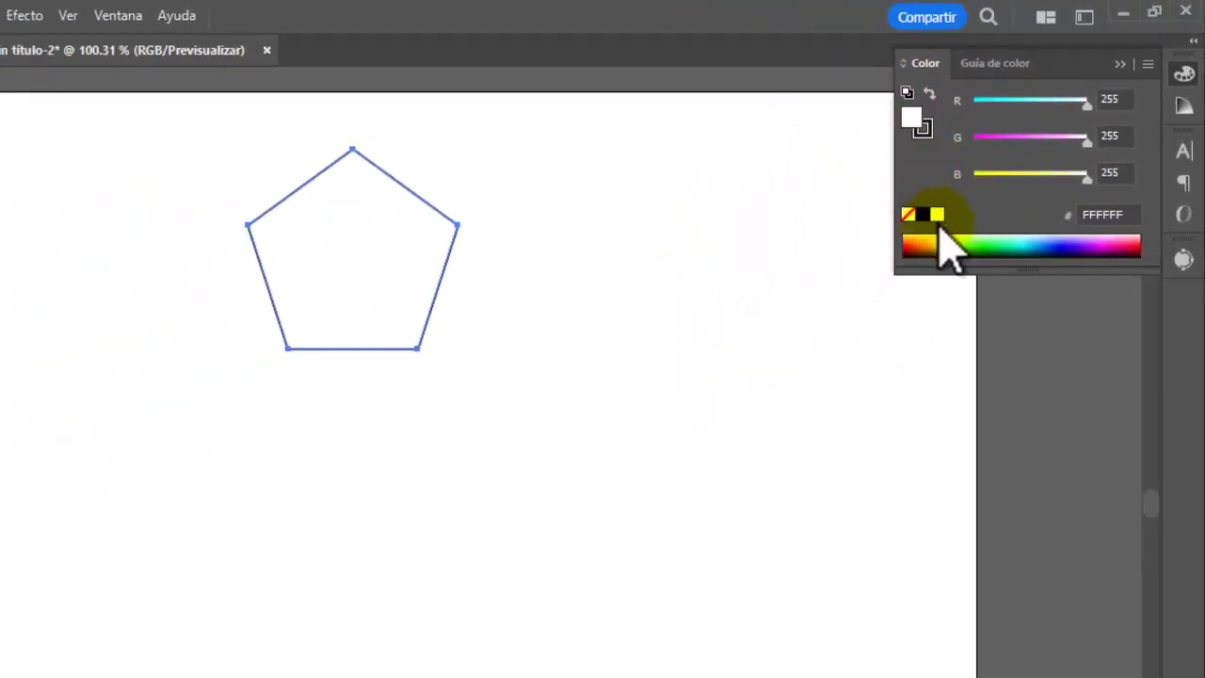
pyautogui.click(991, 245)
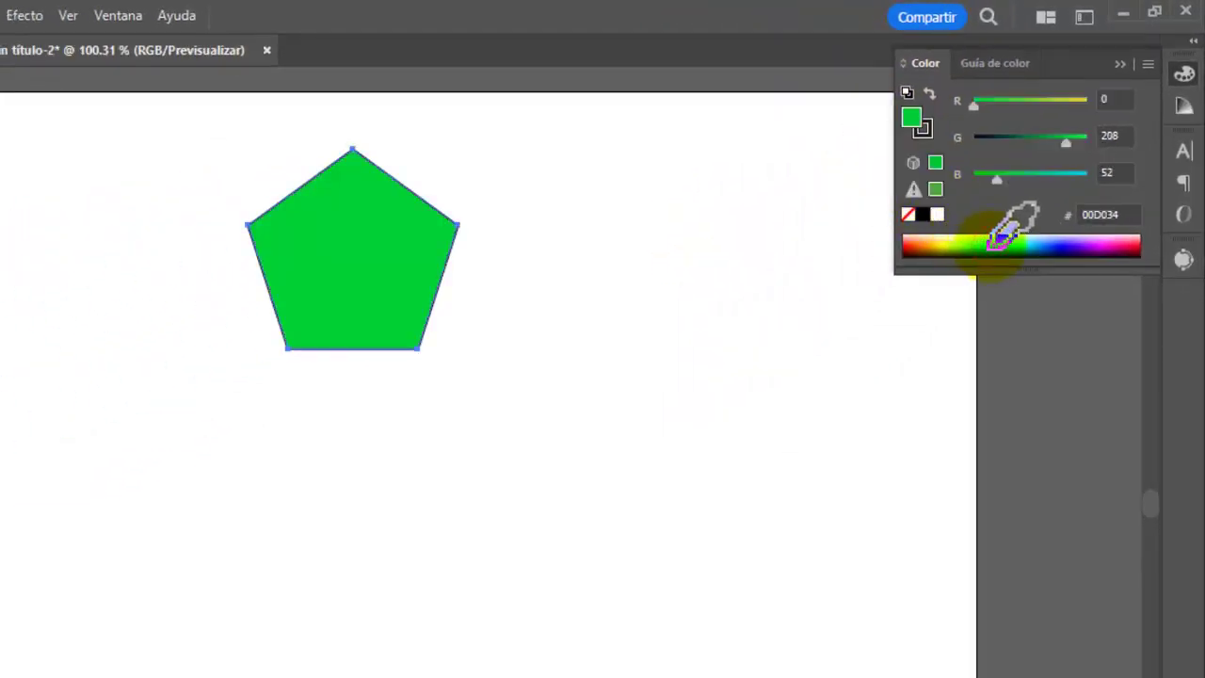
pyautogui.click(924, 129)
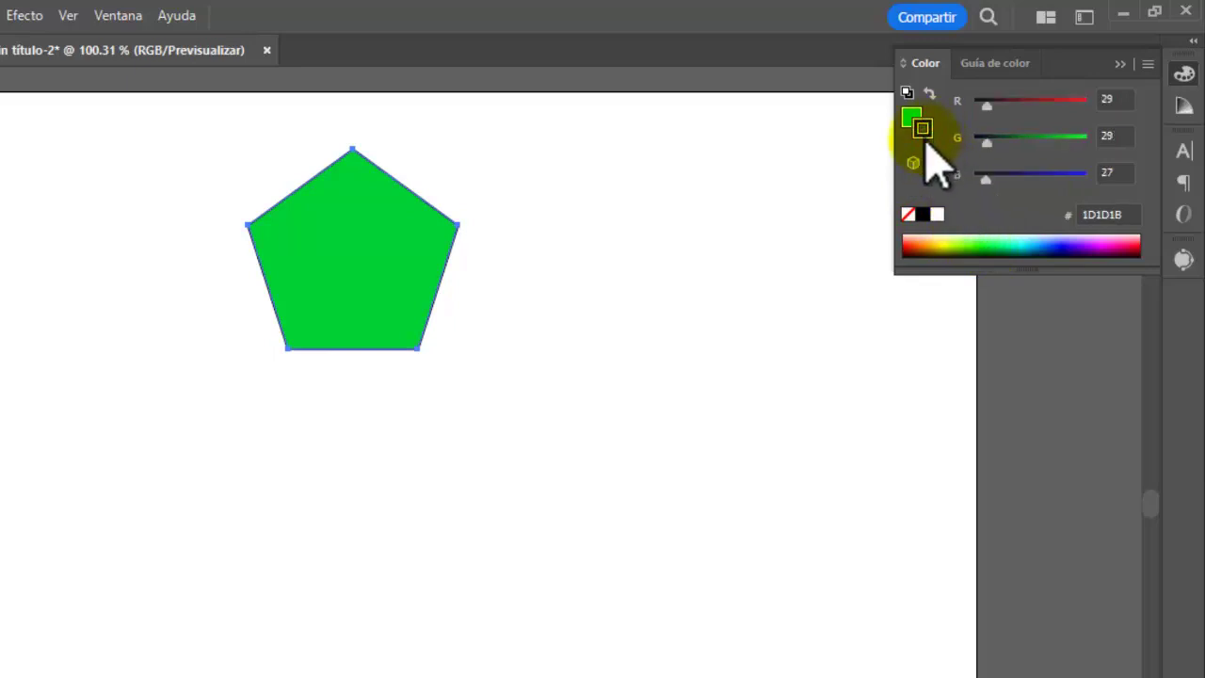
pyautogui.click(908, 215)
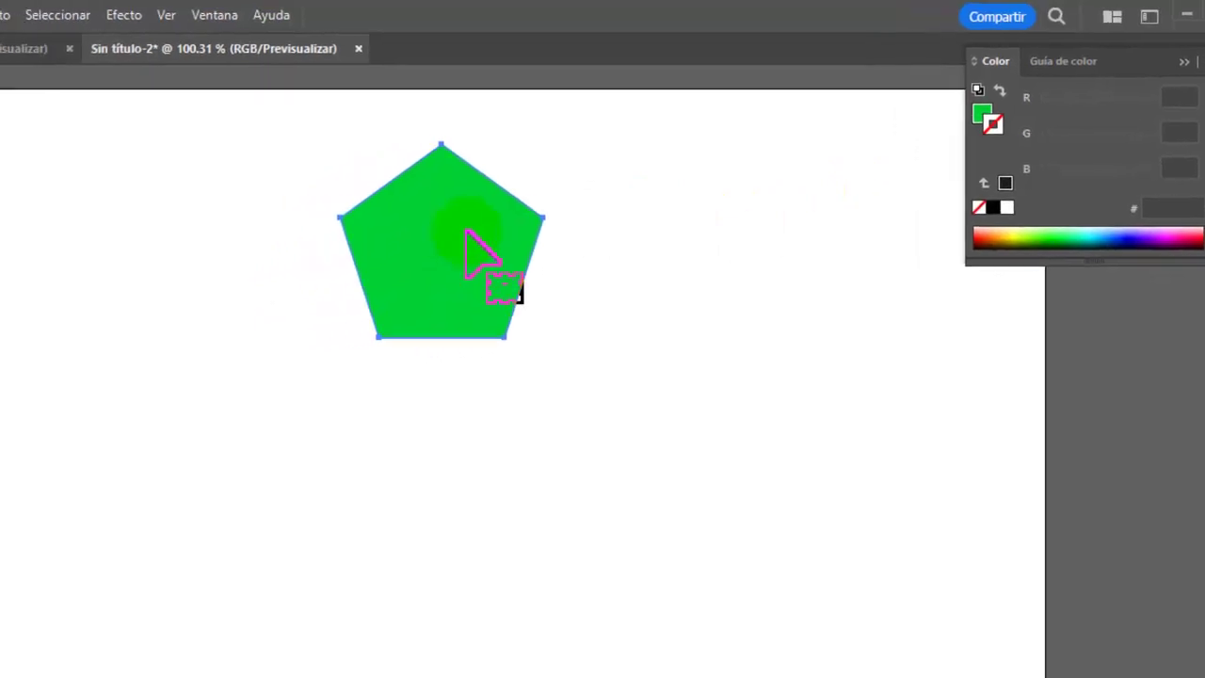
# Step: Start a Transform effect on the pentagon with 9 copies and a 36° rotation angle, using the template as reference
pyautogui.click(151, 52)
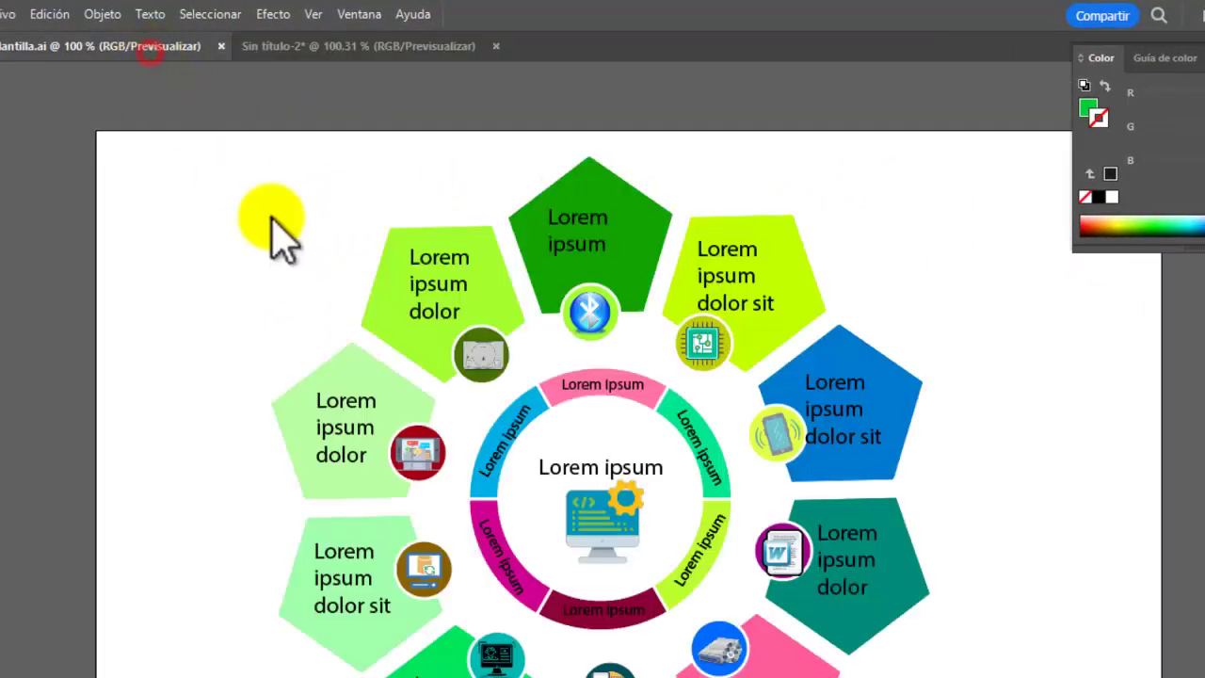
pyautogui.click(371, 47)
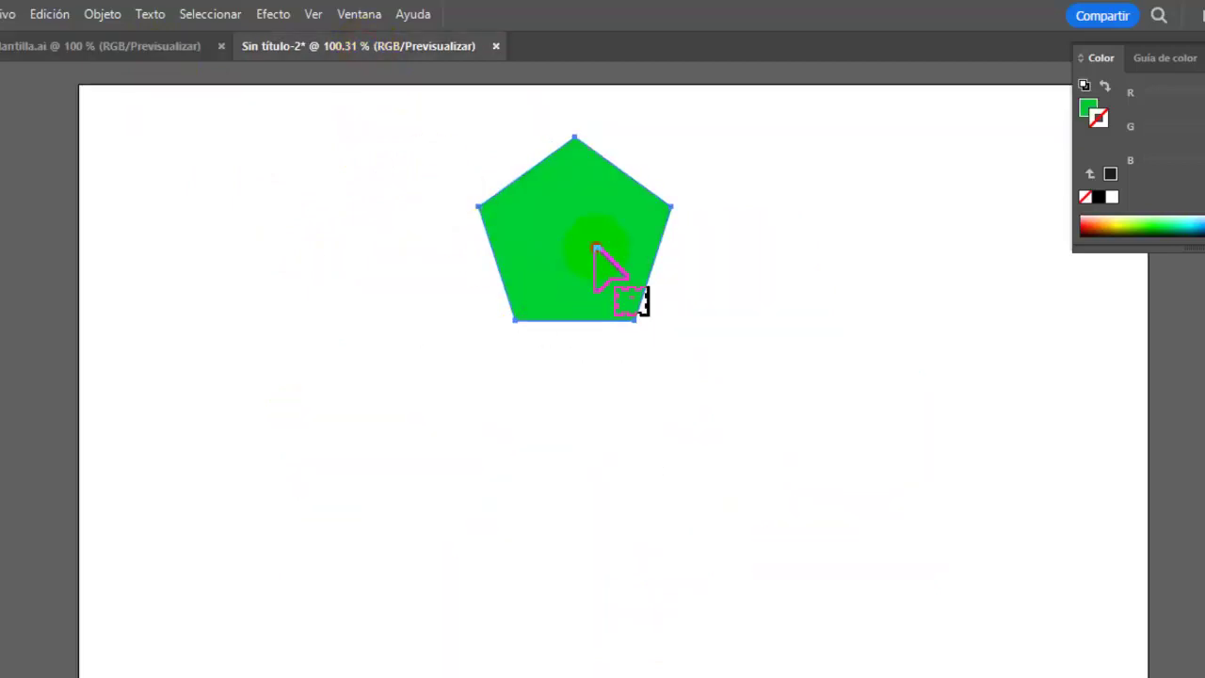
pyautogui.click(275, 15)
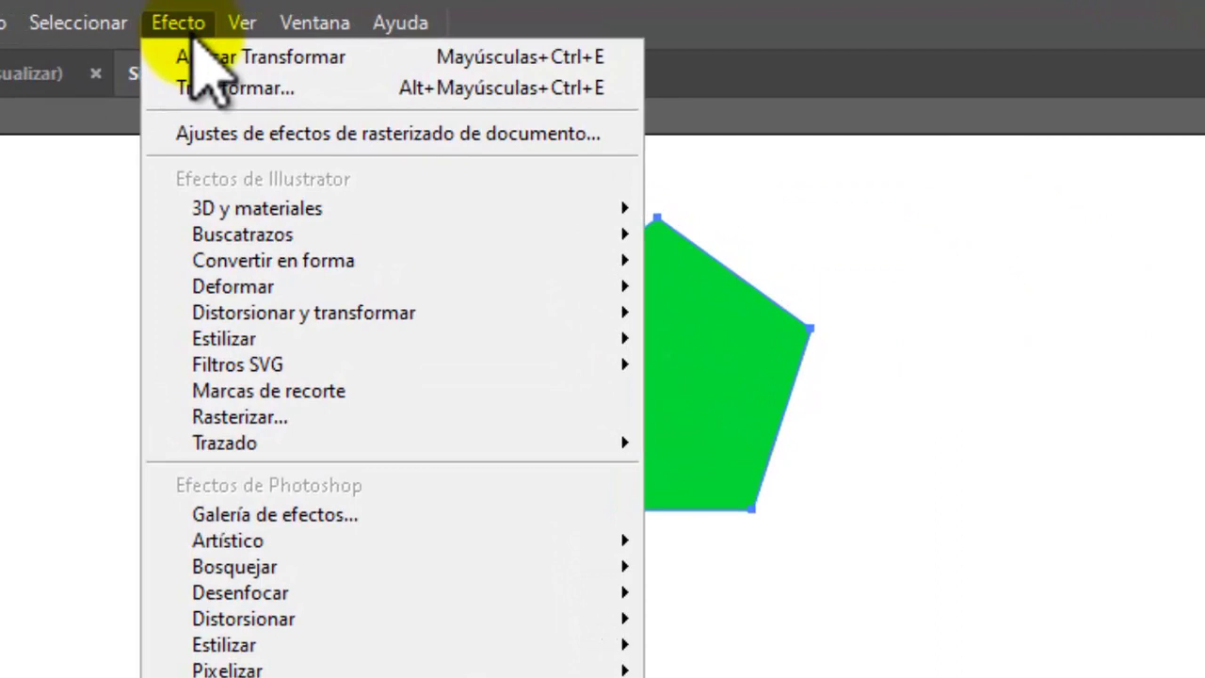
pyautogui.moveTo(321, 318)
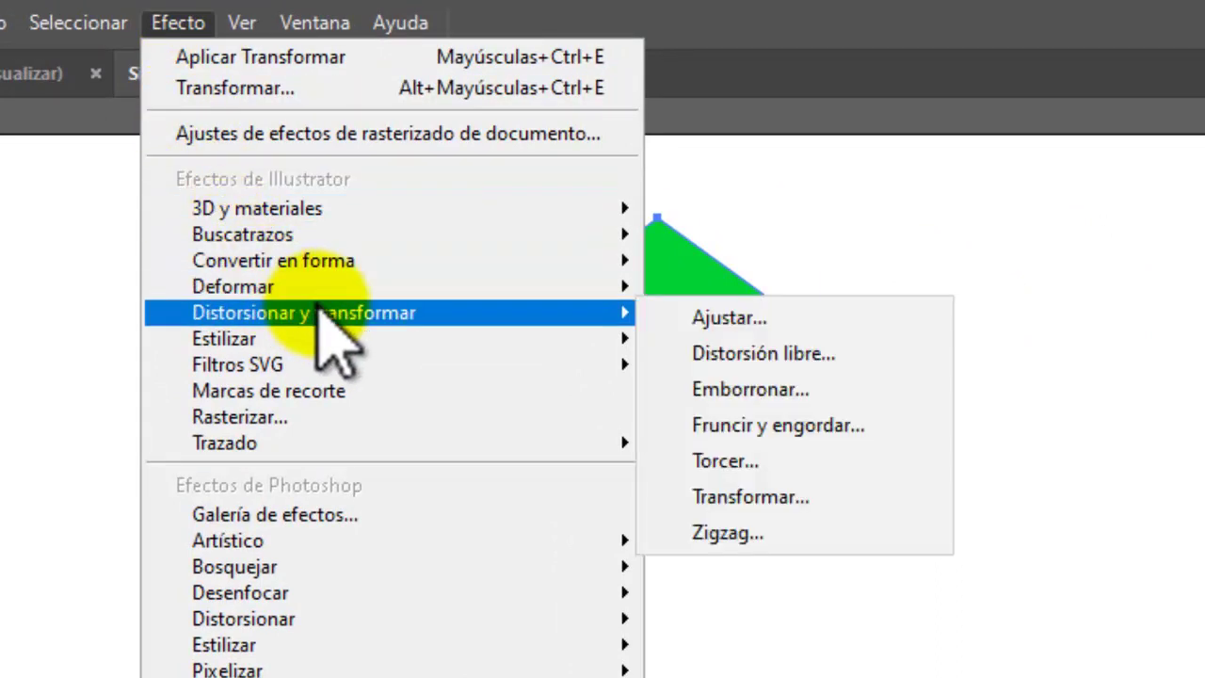
pyautogui.click(832, 502)
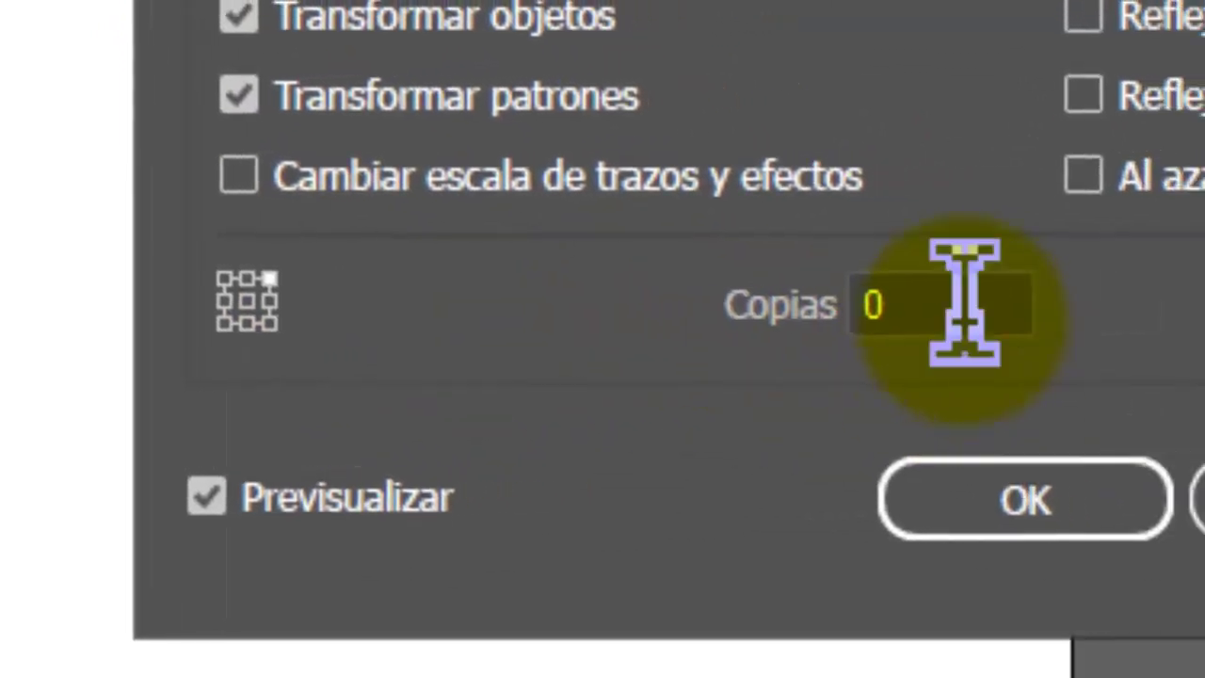
pyautogui.click(964, 303)
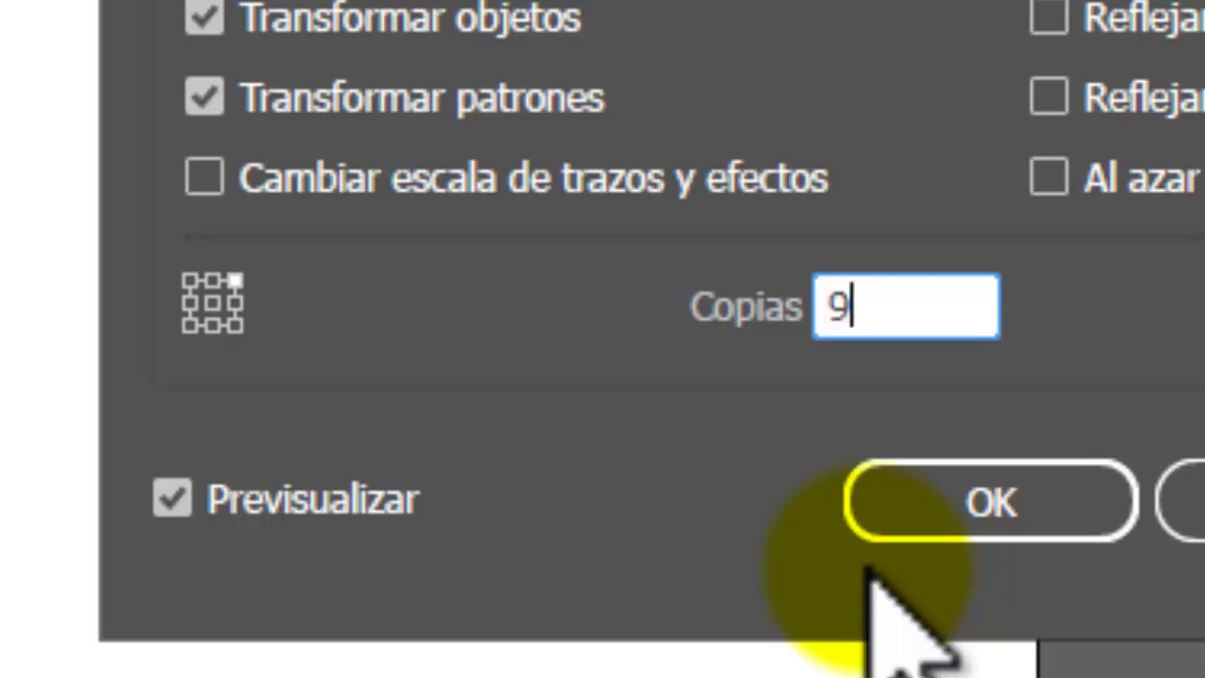
pyautogui.press('Tab')
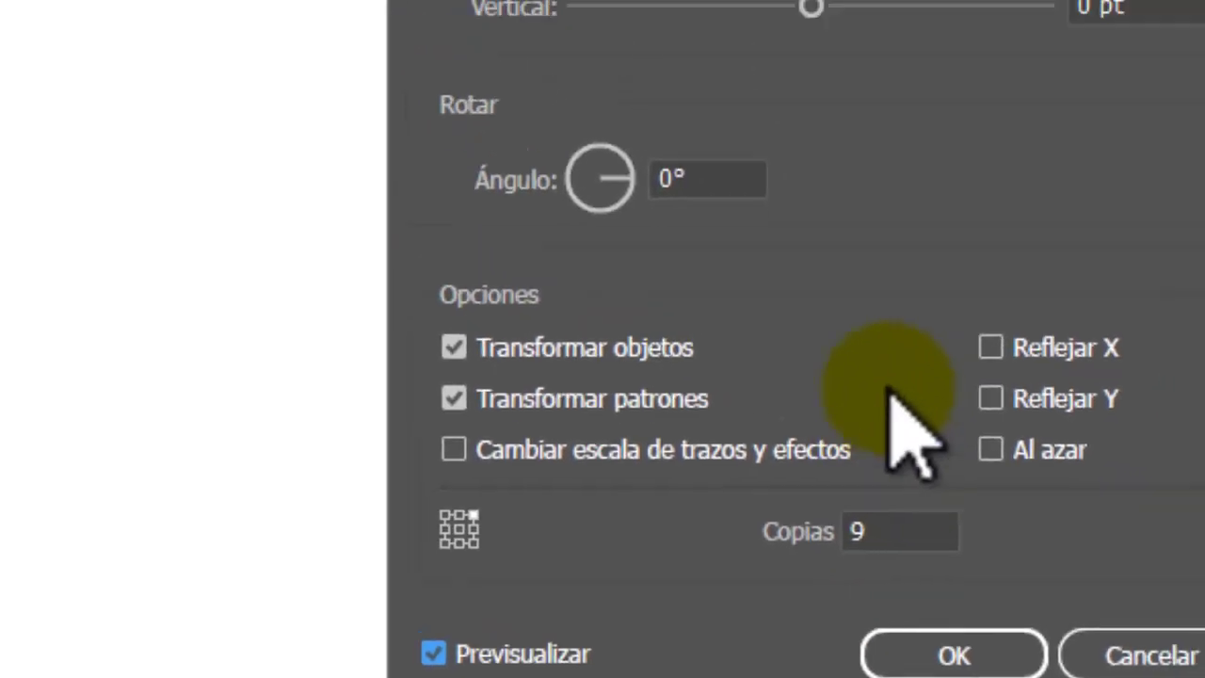
pyautogui.doubleClick(774, 425)
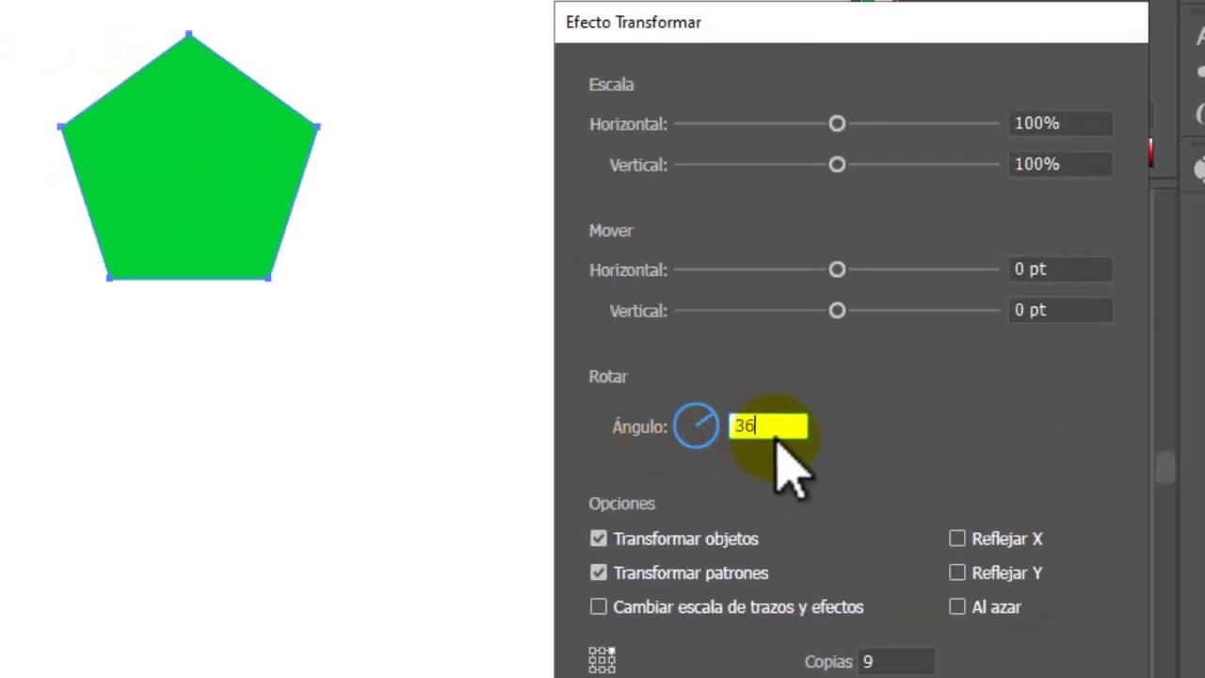
pyautogui.press('Tab')
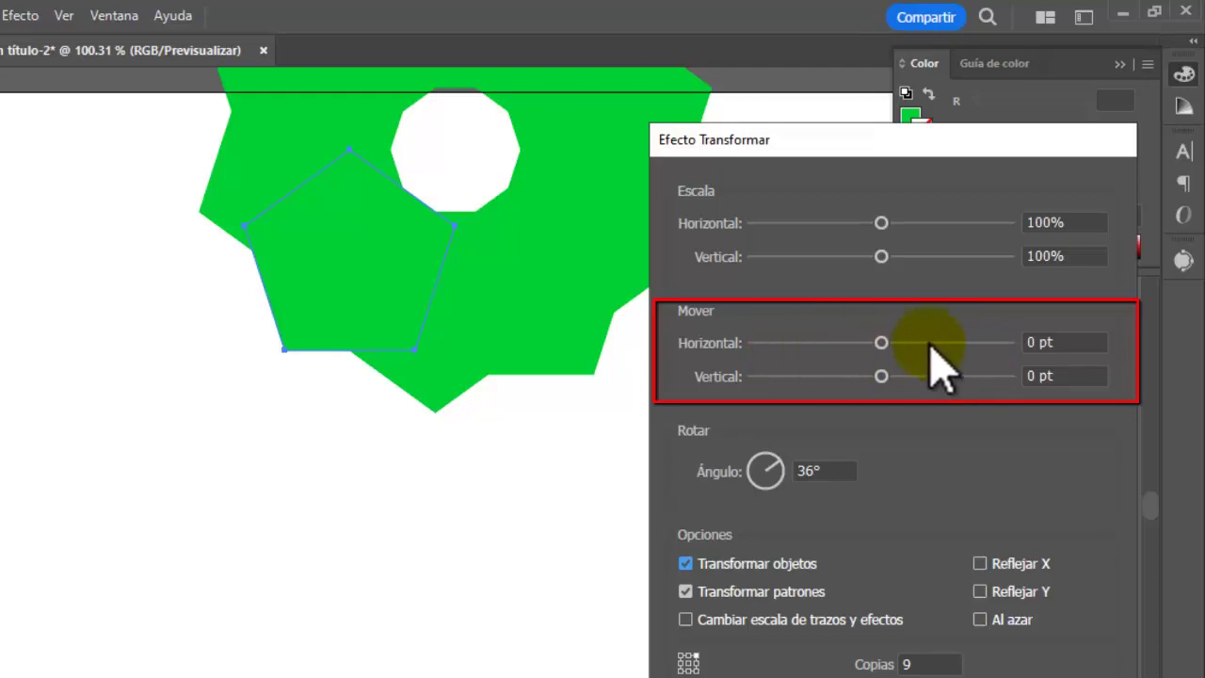
# Step: Set the Transform effect's horizontal move to -213 pt to spread the pentagon copies into an evenly gapped ring
pyautogui.click(1073, 342)
pyautogui.doubleClick(1074, 343)
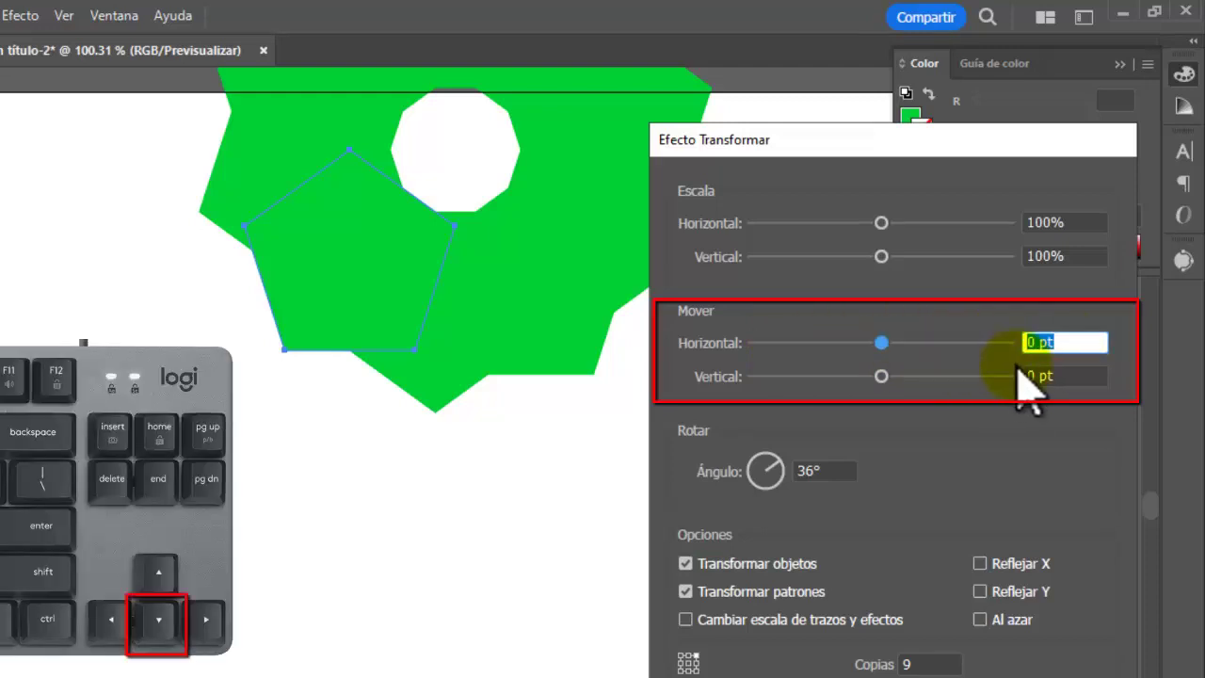
pyautogui.press('Down')
pyautogui.press('Down')
pyautogui.press('Down')
pyautogui.press('Down')
pyautogui.press('Down')
pyautogui.press('Down')
pyautogui.press('Down')
pyautogui.press('Down')
pyautogui.press('Down')
pyautogui.press('Down')
pyautogui.press('Down')
pyautogui.press('Down')
pyautogui.press('Down')
pyautogui.press('Down')
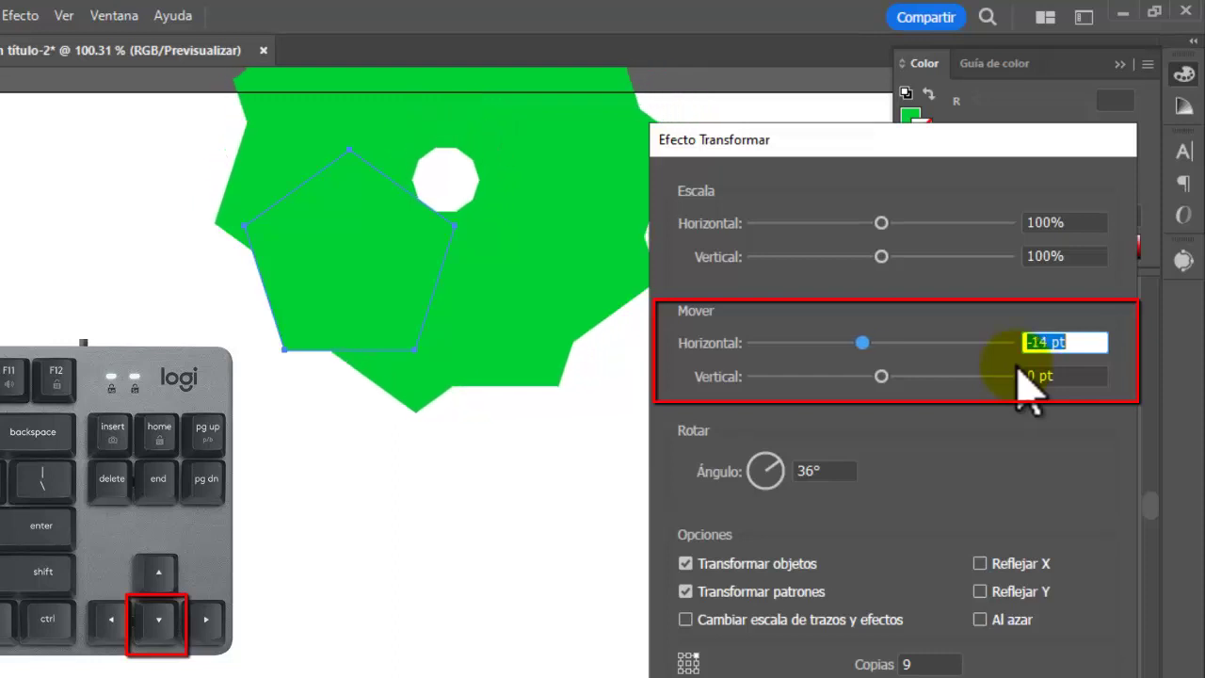
pyautogui.press('Down')
pyautogui.press('Down')
pyautogui.press('Down')
pyautogui.press('Down')
pyautogui.press('Down')
pyautogui.press('Down')
pyautogui.press('Down')
pyautogui.press('Down')
pyautogui.press('Down')
pyautogui.press('Down')
pyautogui.press('Down')
pyautogui.press('Down')
pyautogui.press('Down')
pyautogui.press('Down')
pyautogui.press('Down')
pyautogui.press('Down')
pyautogui.press('Down')
pyautogui.press('Down')
pyautogui.press('Down')
pyautogui.press('Down')
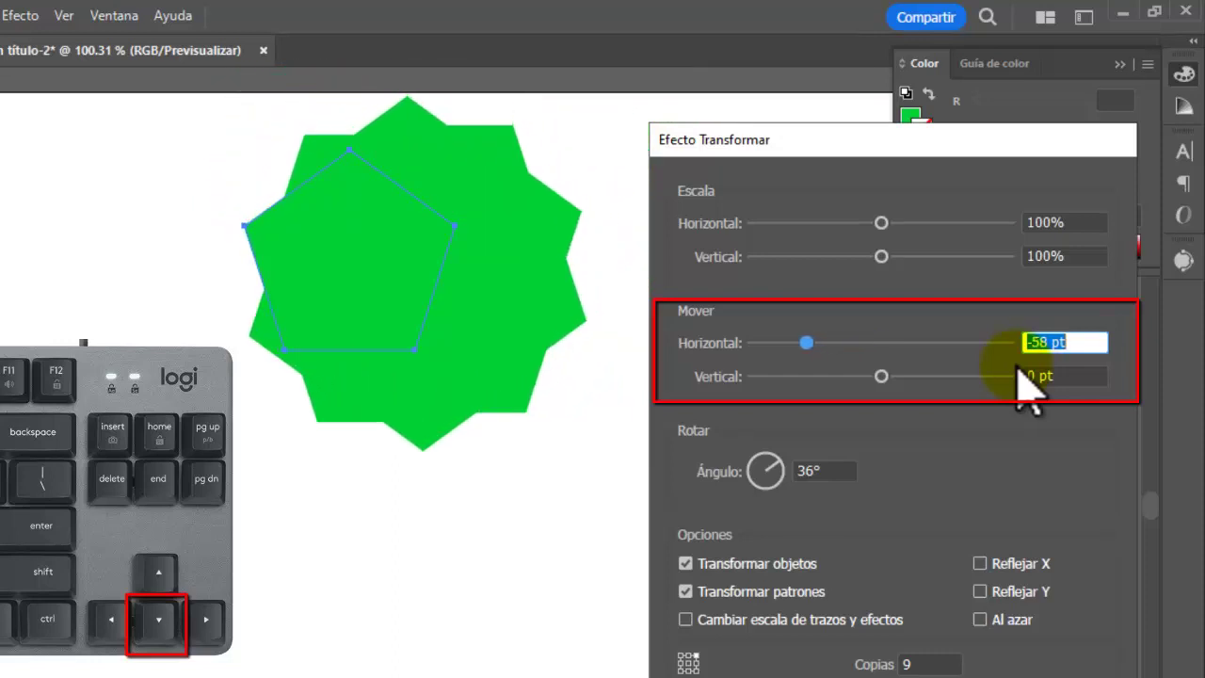
pyautogui.press('Down')
pyautogui.press('Down')
pyautogui.press('Down')
pyautogui.press('Down')
pyautogui.press('Down')
pyautogui.press('Down')
pyautogui.press('Down')
pyautogui.press('Down')
pyautogui.press('Down')
pyautogui.press('Down')
pyautogui.press('Down')
pyautogui.press('Down')
pyautogui.press('Down')
pyautogui.press('Down')
pyautogui.press('Down')
pyautogui.press('Down')
pyautogui.press('Down')
pyautogui.press('Down')
pyautogui.press('Down')
pyautogui.press('Down')
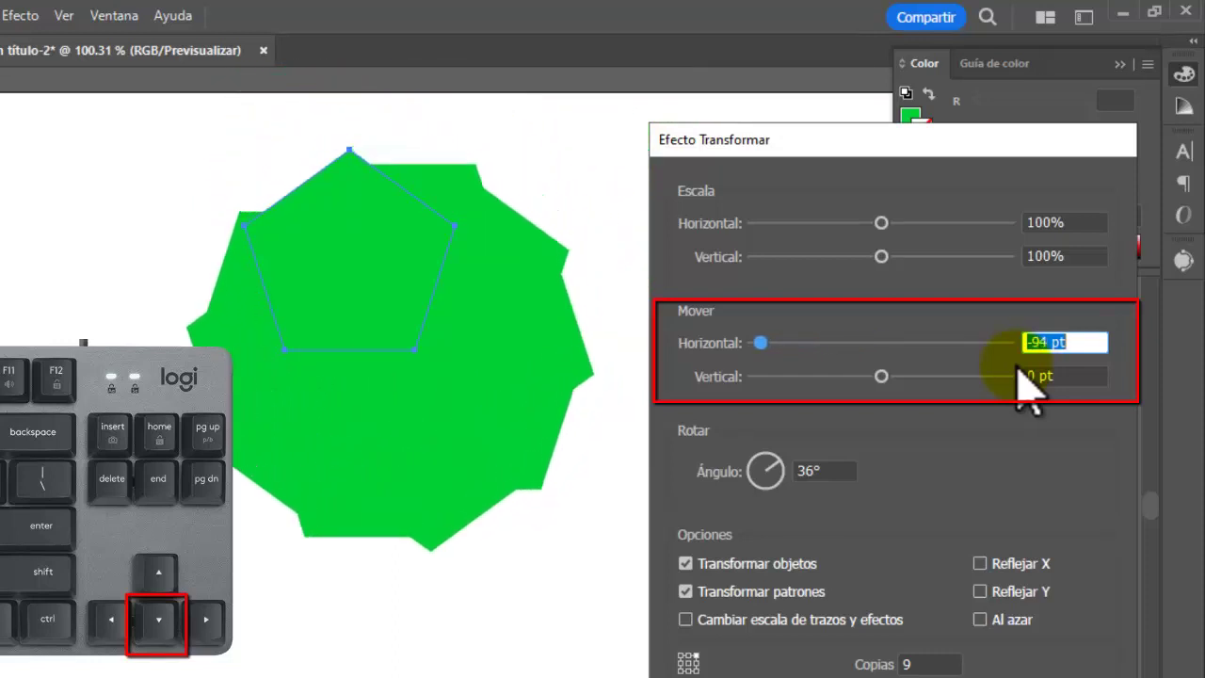
pyautogui.press('Down')
pyautogui.press('Down')
pyautogui.press('Down')
pyautogui.press('Down')
pyautogui.press('Down')
pyautogui.press('Down')
pyautogui.press('Down')
pyautogui.press('Down')
pyautogui.press('Down')
pyautogui.press('Down')
pyautogui.press('Down')
pyautogui.press('Down')
pyautogui.press('Down')
pyautogui.press('Down')
pyautogui.press('Down')
pyautogui.press('Down')
pyautogui.press('Down')
pyautogui.press('Down')
pyautogui.press('Down')
pyautogui.press('Down')
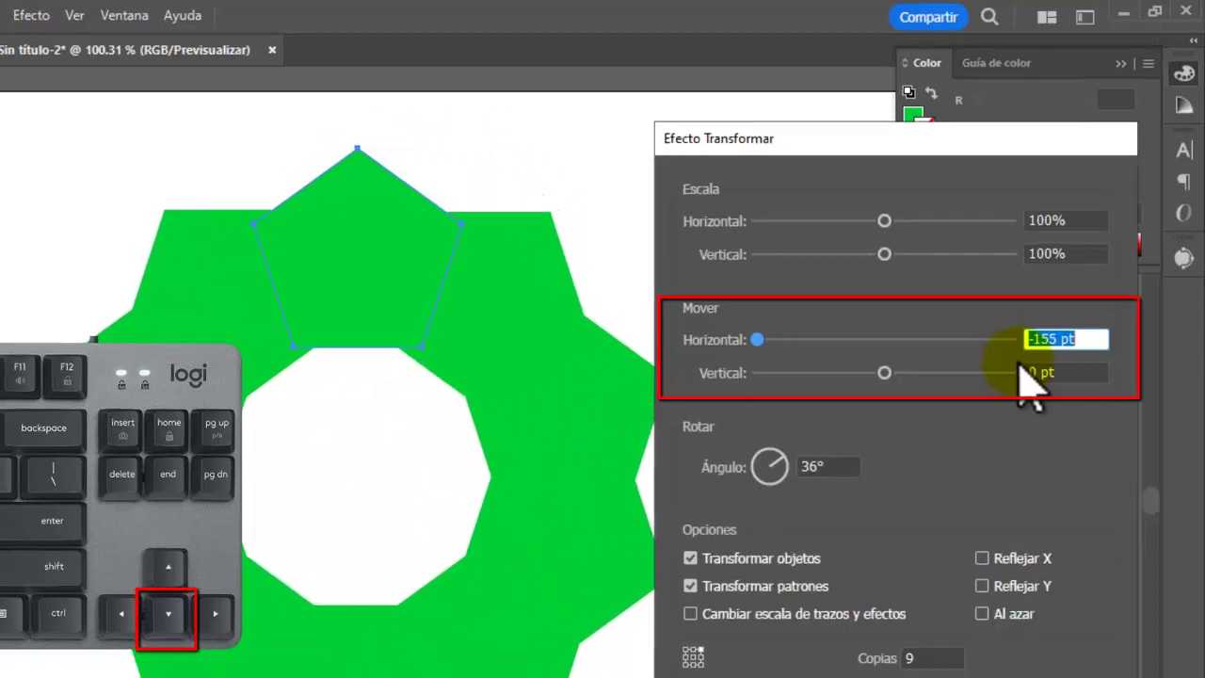
pyautogui.press('Down')
pyautogui.press('Down')
pyautogui.press('Down')
pyautogui.press('Down')
pyautogui.press('Down')
pyautogui.press('Down')
pyautogui.press('Down')
pyautogui.press('Down')
pyautogui.press('Down')
pyautogui.press('Down')
pyautogui.press('Down')
pyautogui.press('Down')
pyautogui.press('Down')
pyautogui.press('Down')
pyautogui.press('Down')
pyautogui.press('Down')
pyautogui.press('Down')
pyautogui.press('Down')
pyautogui.press('Down')
pyautogui.press('Down')
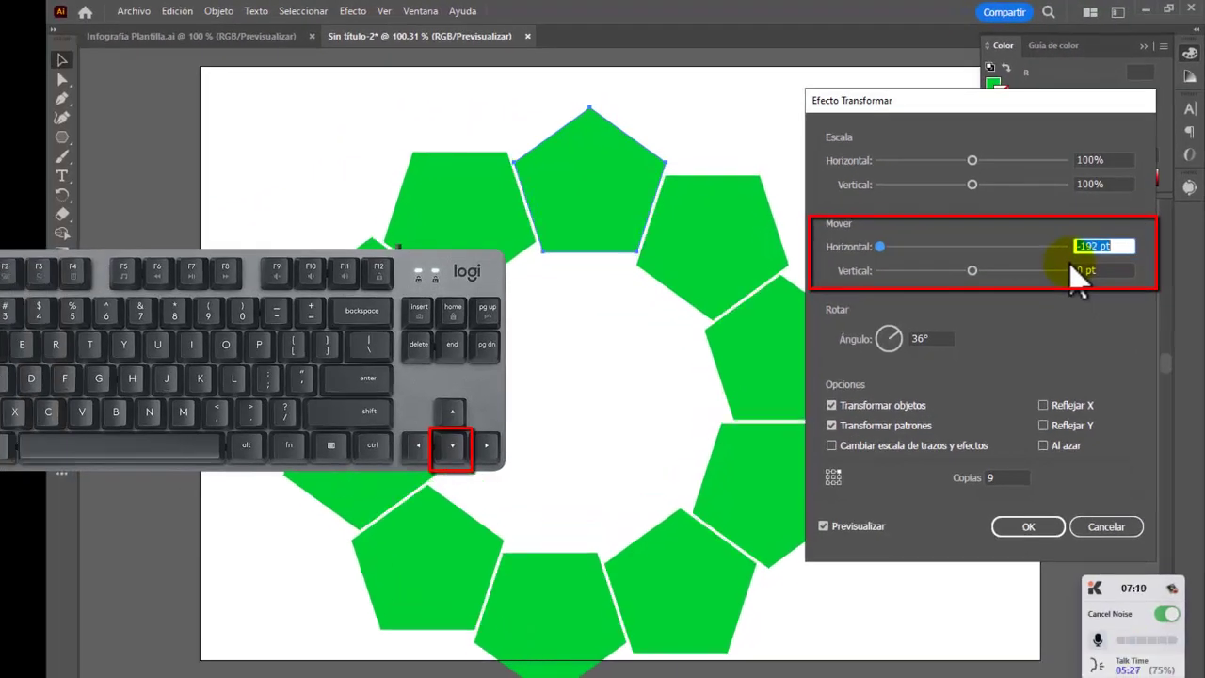
pyautogui.press('Down')
pyautogui.press('Down')
pyautogui.press('Down')
pyautogui.press('Down')
pyautogui.press('Down')
pyautogui.press('Down')
pyautogui.press('Down')
pyautogui.press('Down')
pyautogui.press('Down')
pyautogui.press('Down')
pyautogui.press('Down')
pyautogui.press('Down')
pyautogui.press('Down')
pyautogui.press('Down')
pyautogui.press('Down')
pyautogui.press('Down')
pyautogui.press('Down')
pyautogui.press('Down')
pyautogui.press('Down')
pyautogui.press('Down')
pyautogui.press('Down')
pyautogui.press('Down')
pyautogui.press('Down')
pyautogui.press('Down')
pyautogui.press('Down')
pyautogui.press('Down')
pyautogui.press('Down')
pyautogui.press('Down')
pyautogui.press('Down')
pyautogui.press('Down')
pyautogui.press('Down')
pyautogui.press('Down')
pyautogui.press('Down')
pyautogui.press('Down')
pyautogui.press('Down')
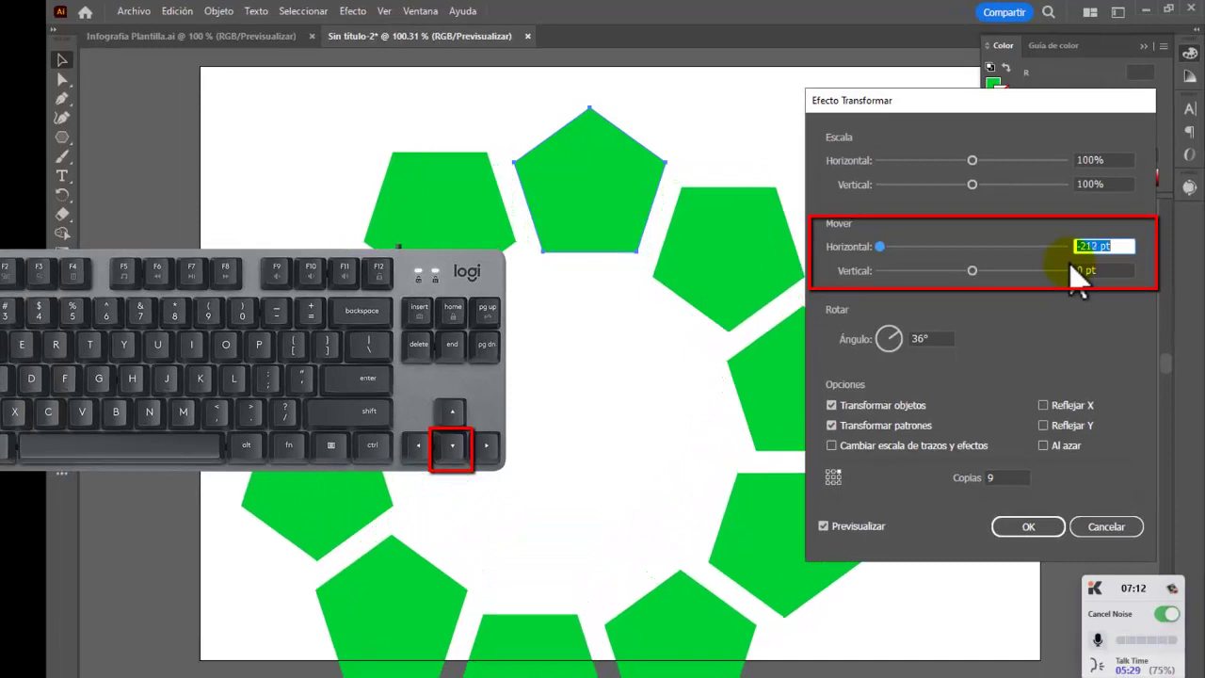
pyautogui.press('Up')
pyautogui.press('Up')
pyautogui.press('Up')
pyautogui.press('Up')
pyautogui.press('Up')
pyautogui.press('Up')
pyautogui.press('Up')
pyautogui.press('Up')
pyautogui.press('Up')
pyautogui.press('Up')
pyautogui.press('Up')
pyautogui.press('Up')
pyautogui.press('Up')
pyautogui.press('Up')
pyautogui.press('Up')
pyautogui.press('Up')
pyautogui.press('Up')
pyautogui.press('Up')
pyautogui.press('Up')
pyautogui.press('Up')
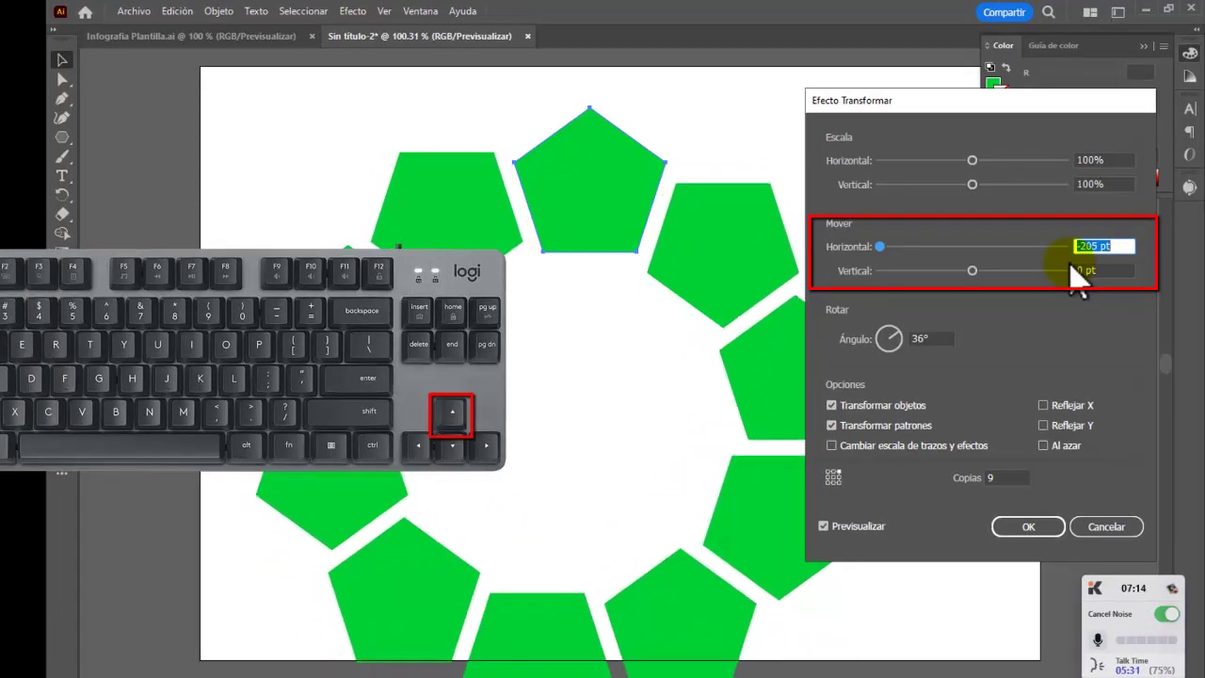
pyautogui.press('Down')
pyautogui.press('Down')
pyautogui.press('Down')
pyautogui.press('Down')
pyautogui.press('Down')
pyautogui.press('Down')
pyautogui.press('Down')
pyautogui.press('Down')
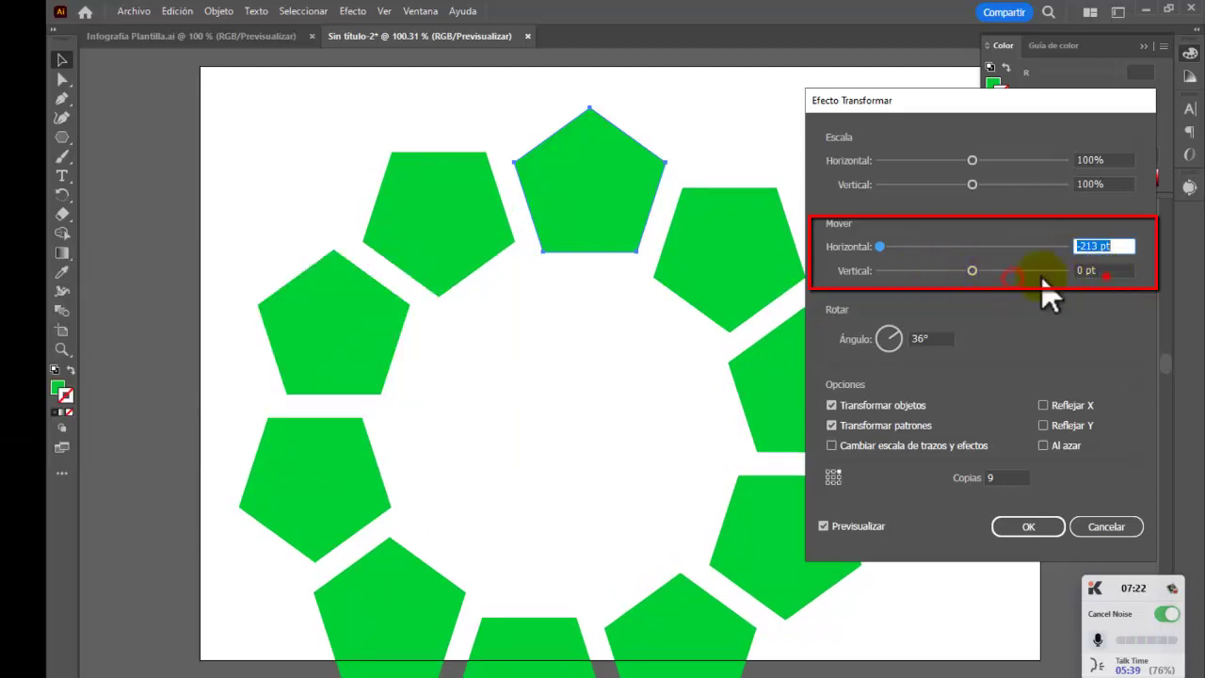
# Step: Set the Transform effect's vertical move to 19 pt to round out the pentagon ring
pyautogui.click(1108, 270)
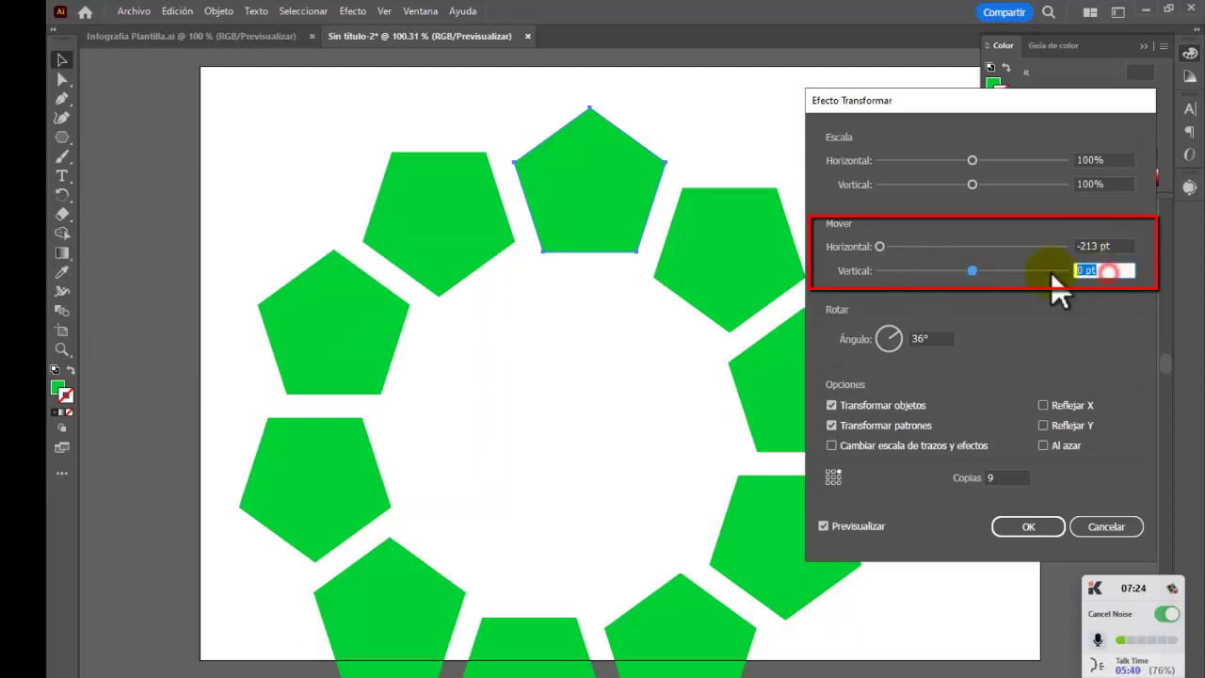
pyautogui.press('Up')
pyautogui.press('Up')
pyautogui.press('Up')
pyautogui.press('Up')
pyautogui.press('Up')
pyautogui.press('Up')
pyautogui.press('Up')
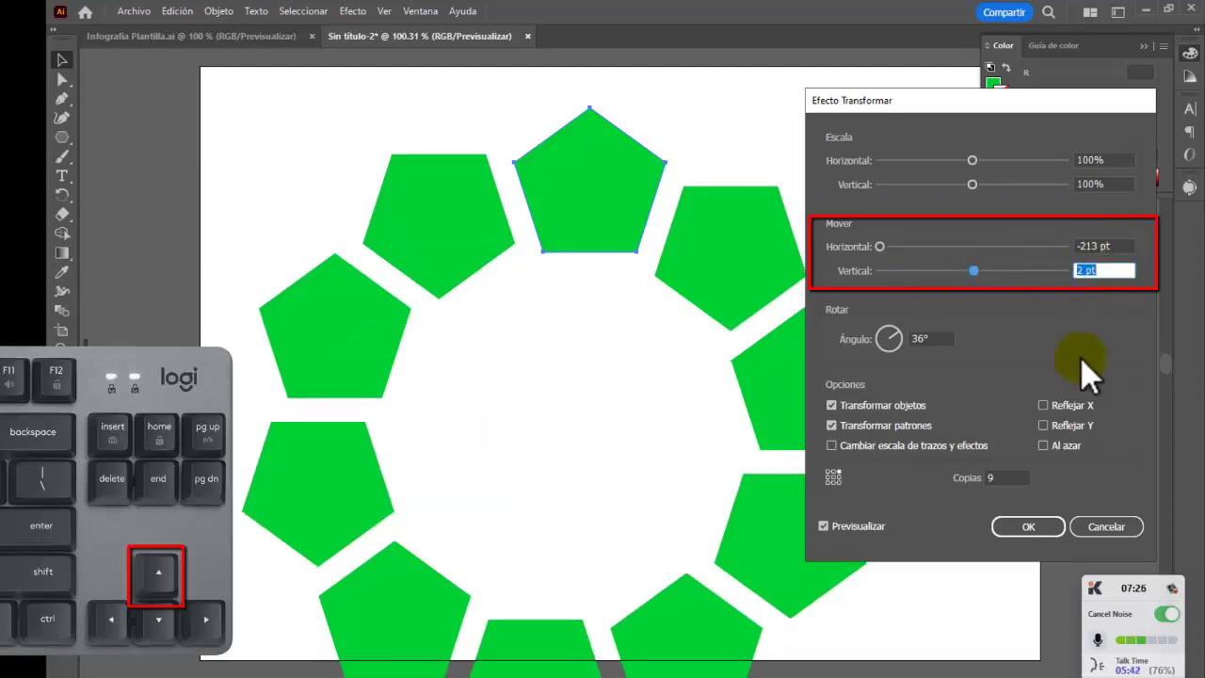
pyautogui.press('Up')
pyautogui.press('Up')
pyautogui.press('Up')
pyautogui.press('Up')
pyautogui.press('Up')
pyautogui.press('Up')
pyautogui.press('Up')
pyautogui.press('Up')
pyautogui.press('Up')
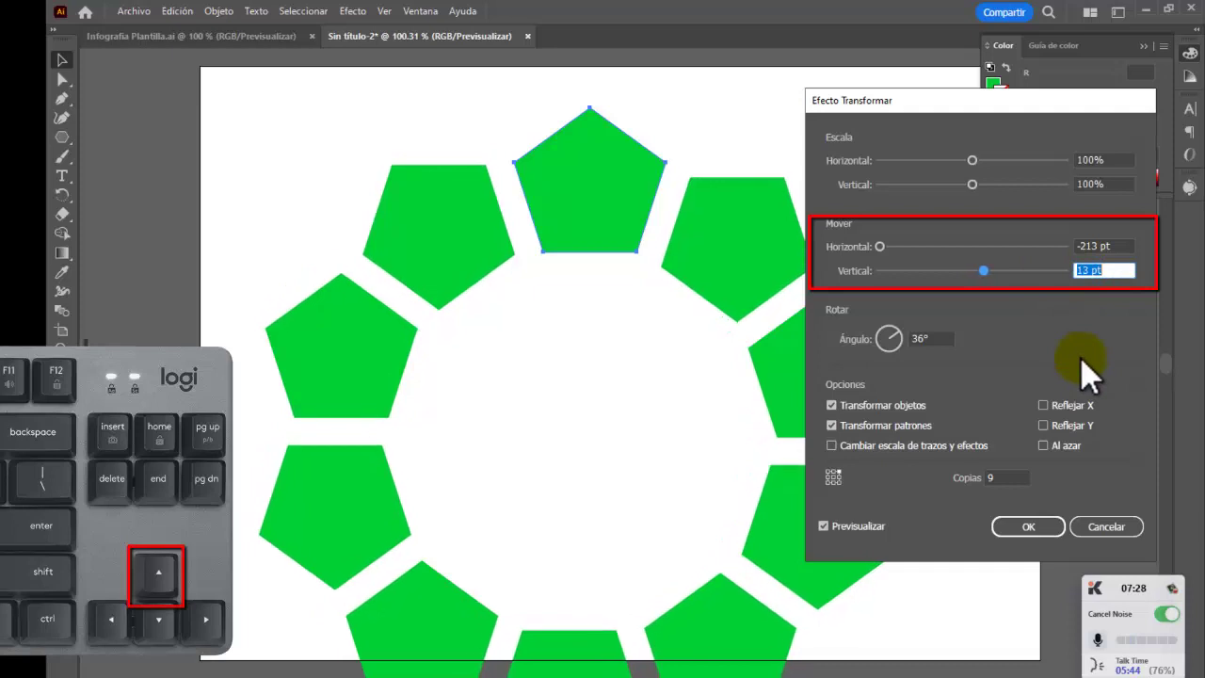
pyautogui.press('Up')
pyautogui.press('Up')
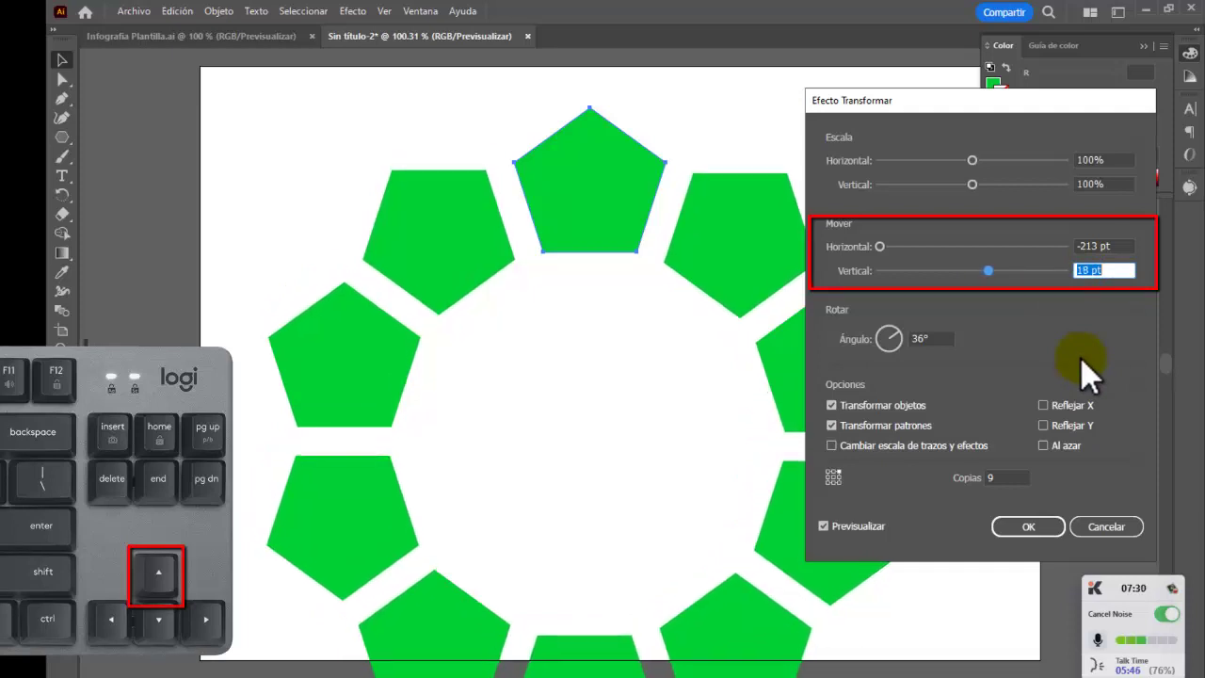
pyautogui.press('Up')
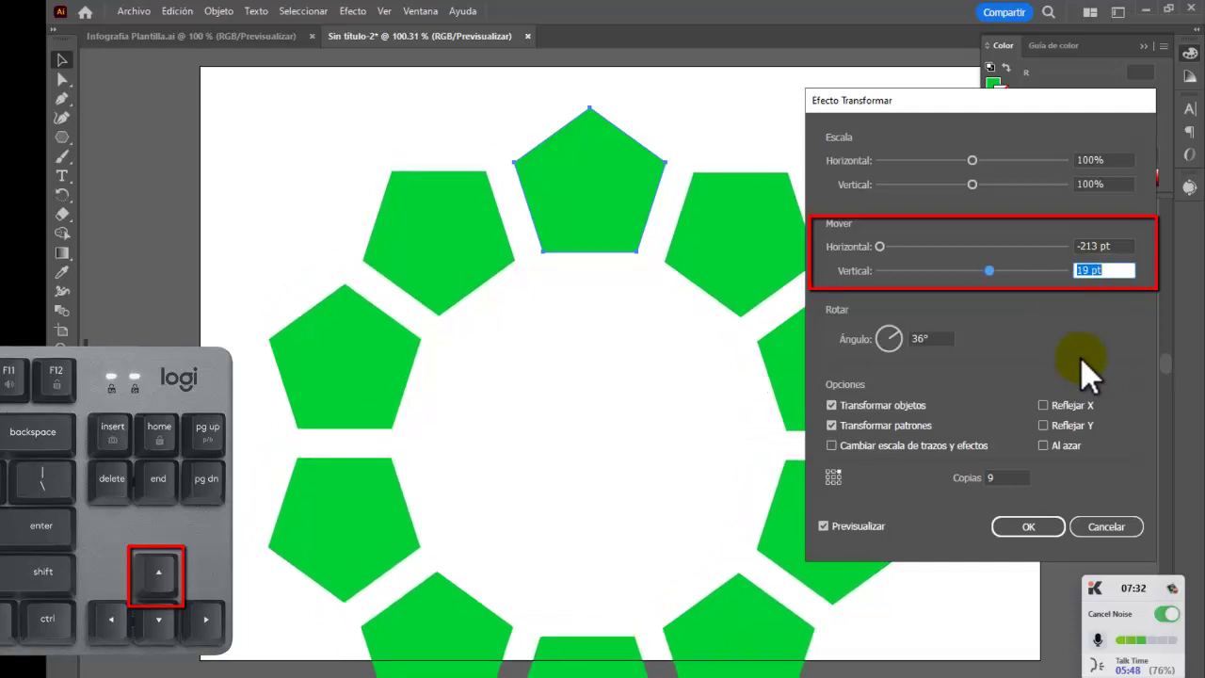
# Step: Set the Transform effect's horizontal move to -192 pt to narrow the gaps between the pentagon copies
pyautogui.click(1106, 246)
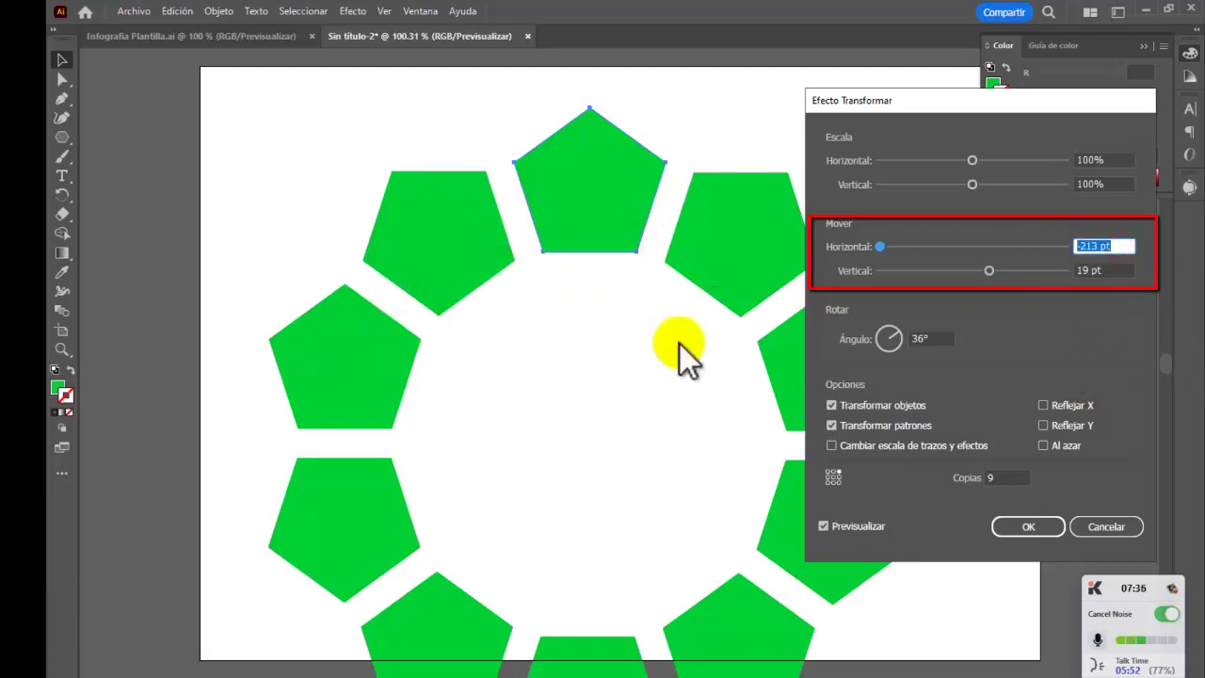
pyautogui.press('Up')
pyautogui.press('Up')
pyautogui.press('Up')
pyautogui.press('Up')
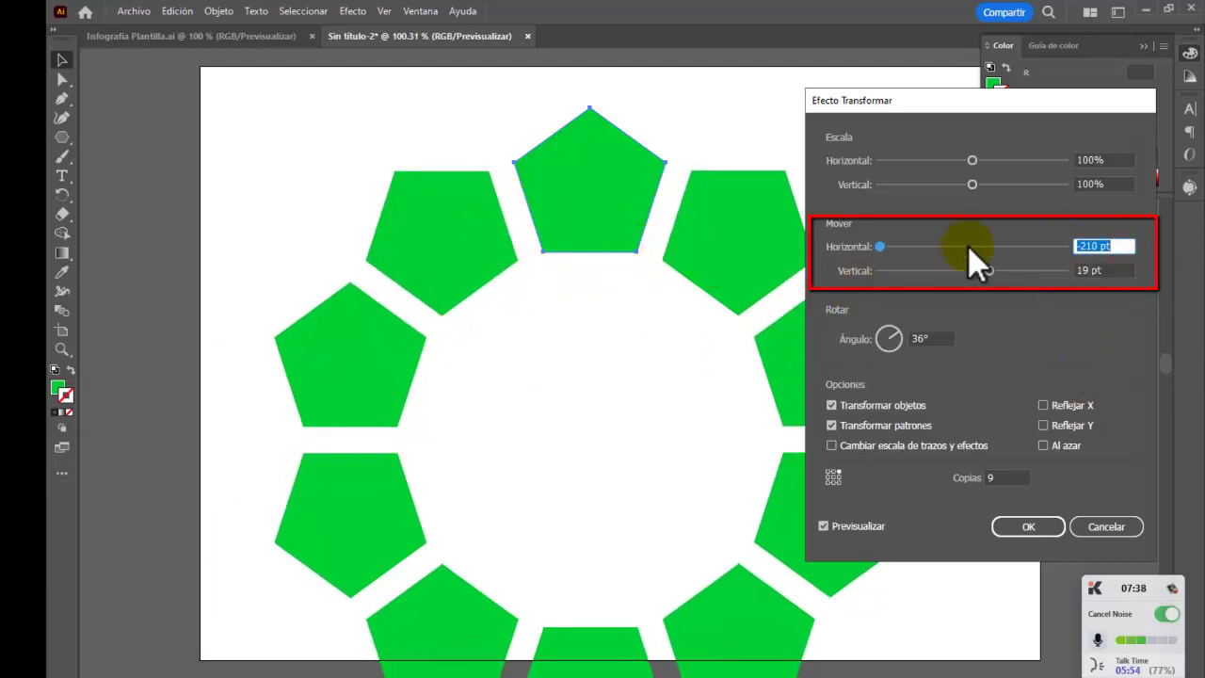
pyautogui.press('Up')
pyautogui.press('Up')
pyautogui.press('Up')
pyautogui.press('Up')
pyautogui.press('Up')
pyautogui.press('Up')
pyautogui.press('Up')
pyautogui.press('Up')
pyautogui.press('Up')
pyautogui.press('Up')
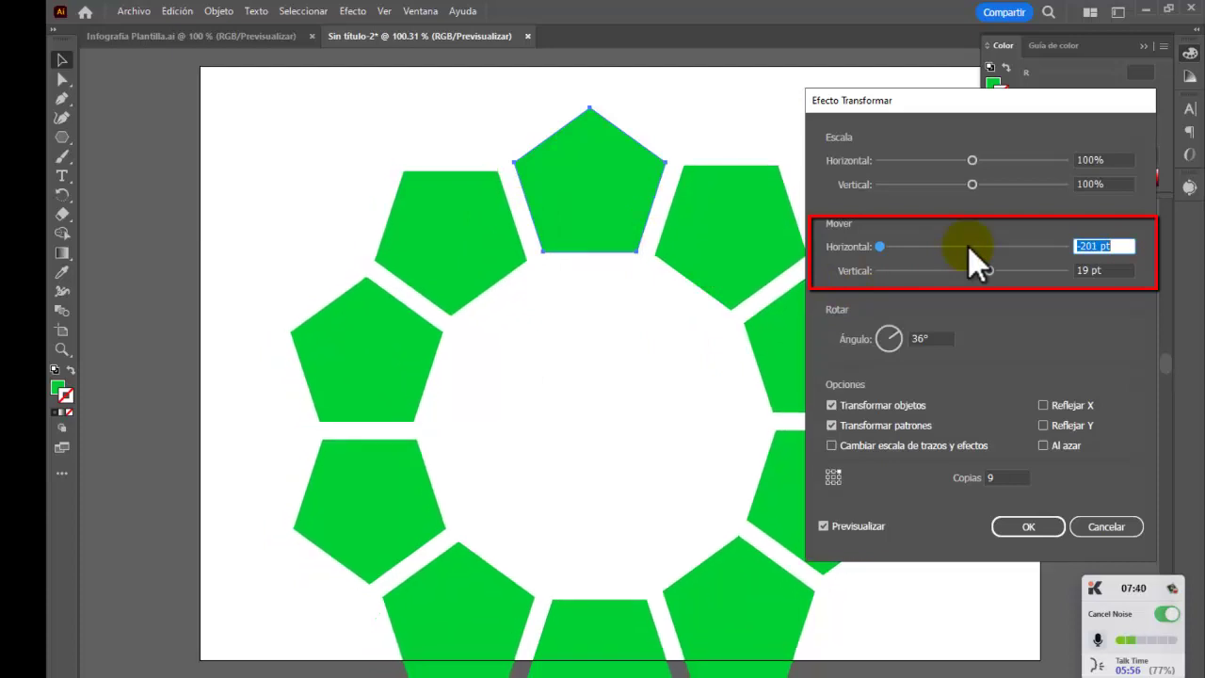
pyautogui.press('Up')
pyautogui.press('Up')
pyautogui.press('Up')
pyautogui.press('Up')
pyautogui.press('Up')
pyautogui.press('Up')
pyautogui.press('Up')
pyautogui.press('Up')
pyautogui.press('Up')
pyautogui.press('Up')
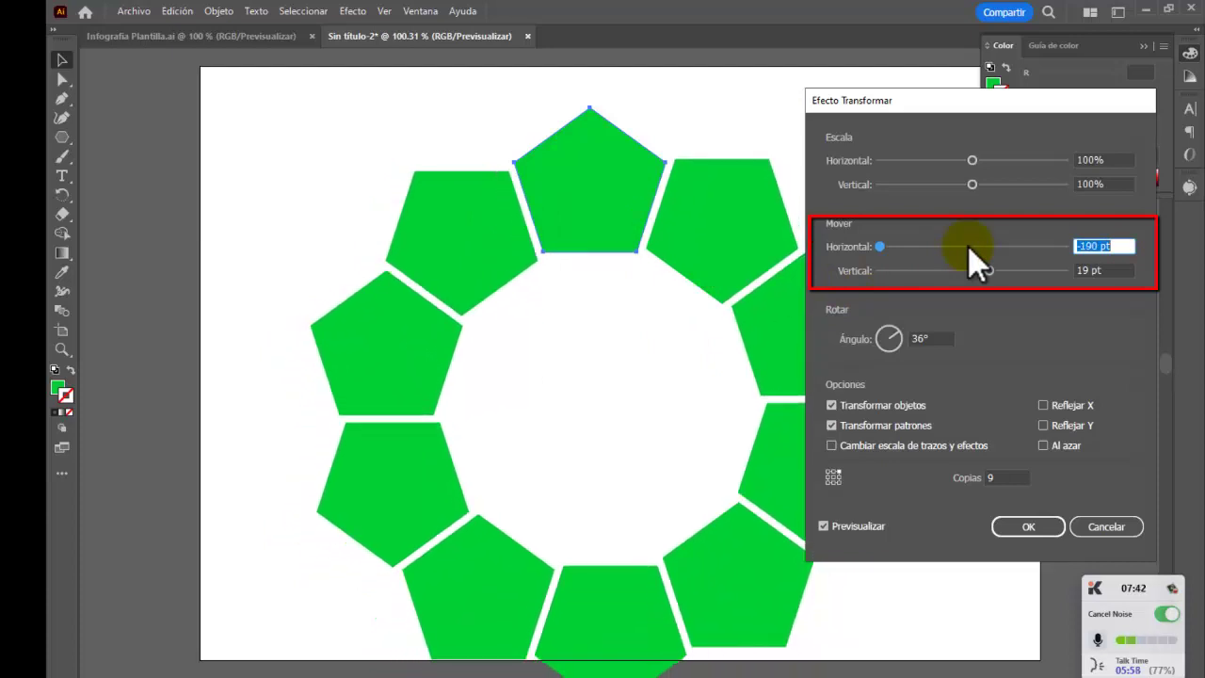
pyautogui.press('Down')
pyautogui.press('Down')
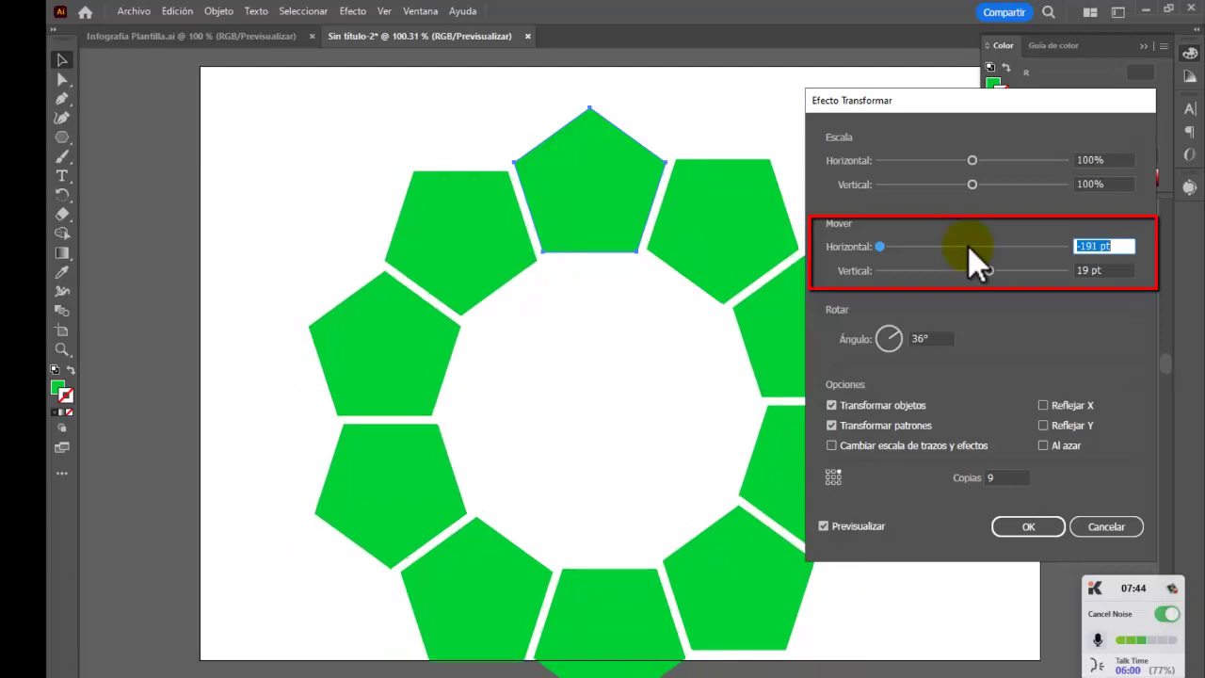
pyautogui.press('Down')
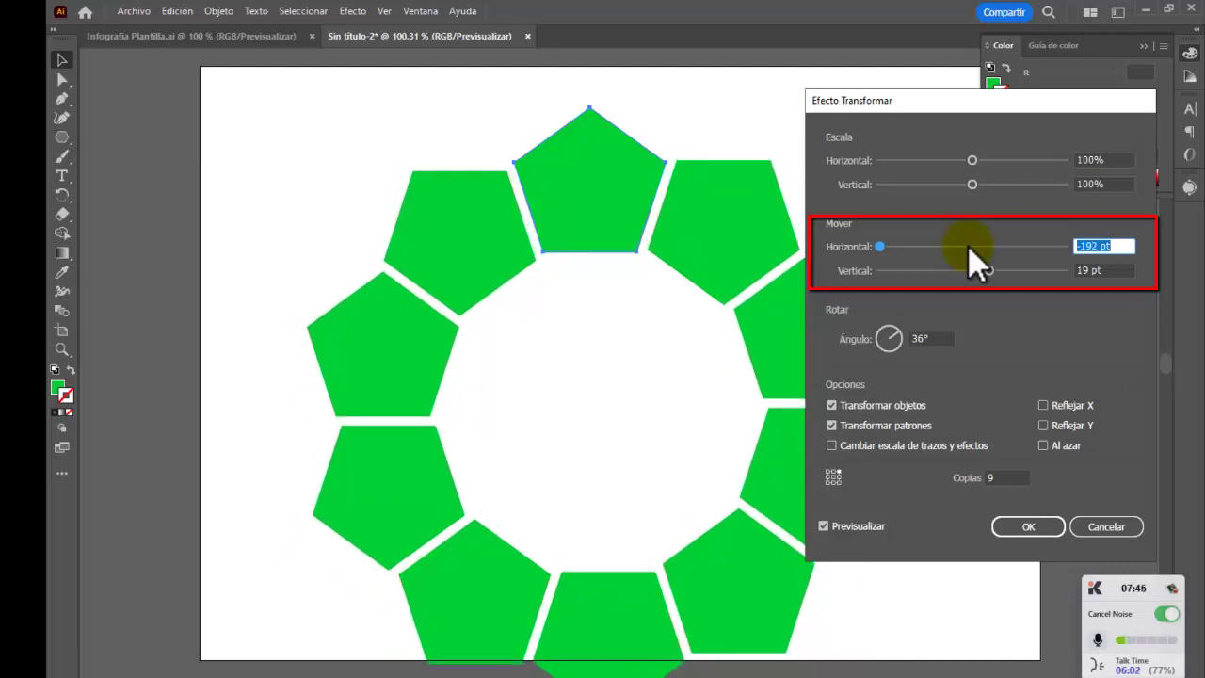
# Step: Fine-tune the Transform effect's vertical move to 18 pt and apply the effect
pyautogui.press('Tab')
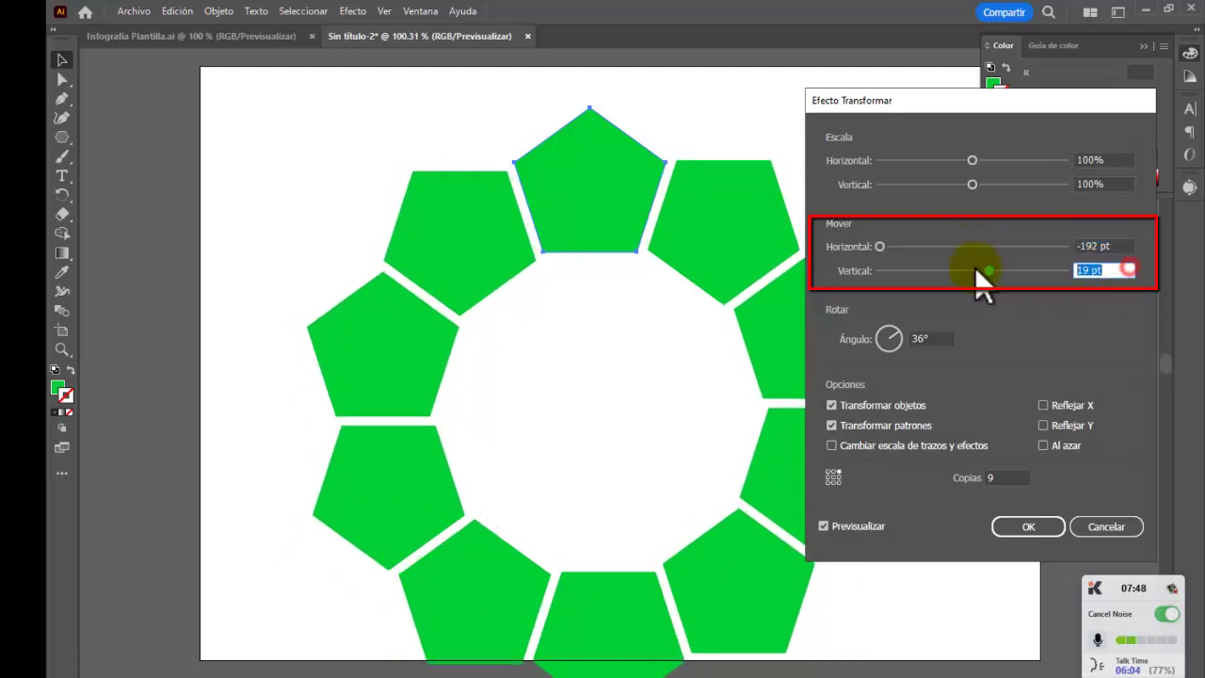
pyautogui.press('Up')
pyautogui.press('Up')
pyautogui.press('Down')
pyautogui.press('Down')
pyautogui.press('Down')
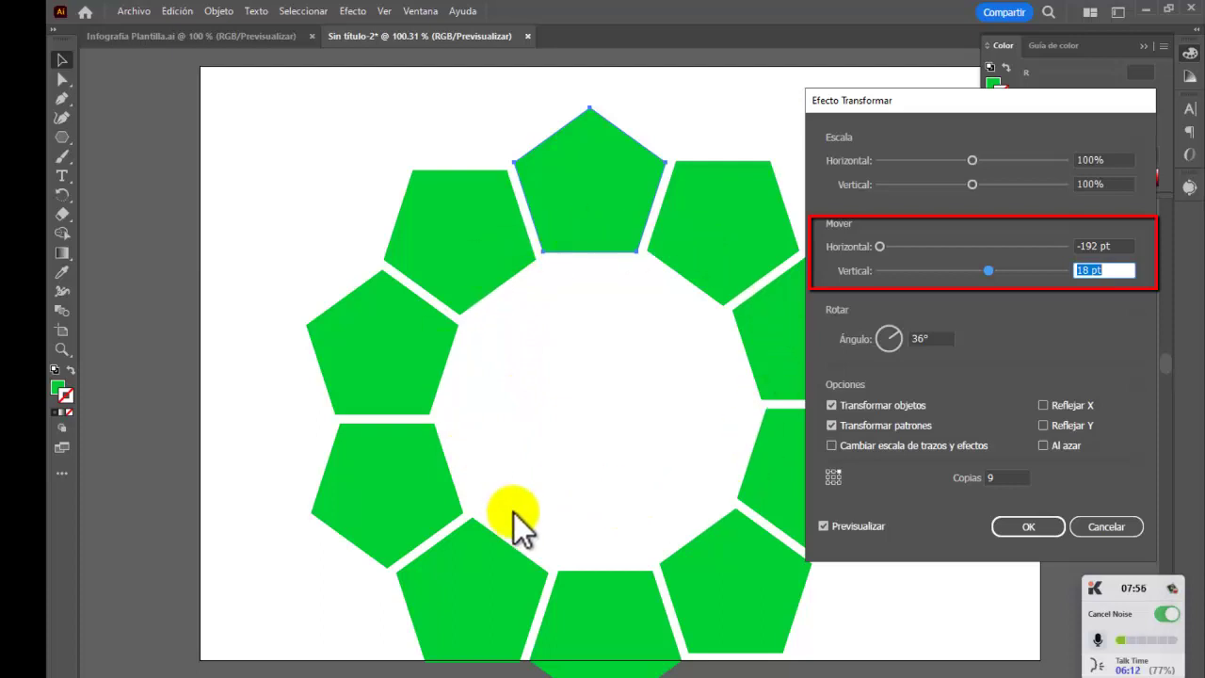
pyautogui.click(1027, 526)
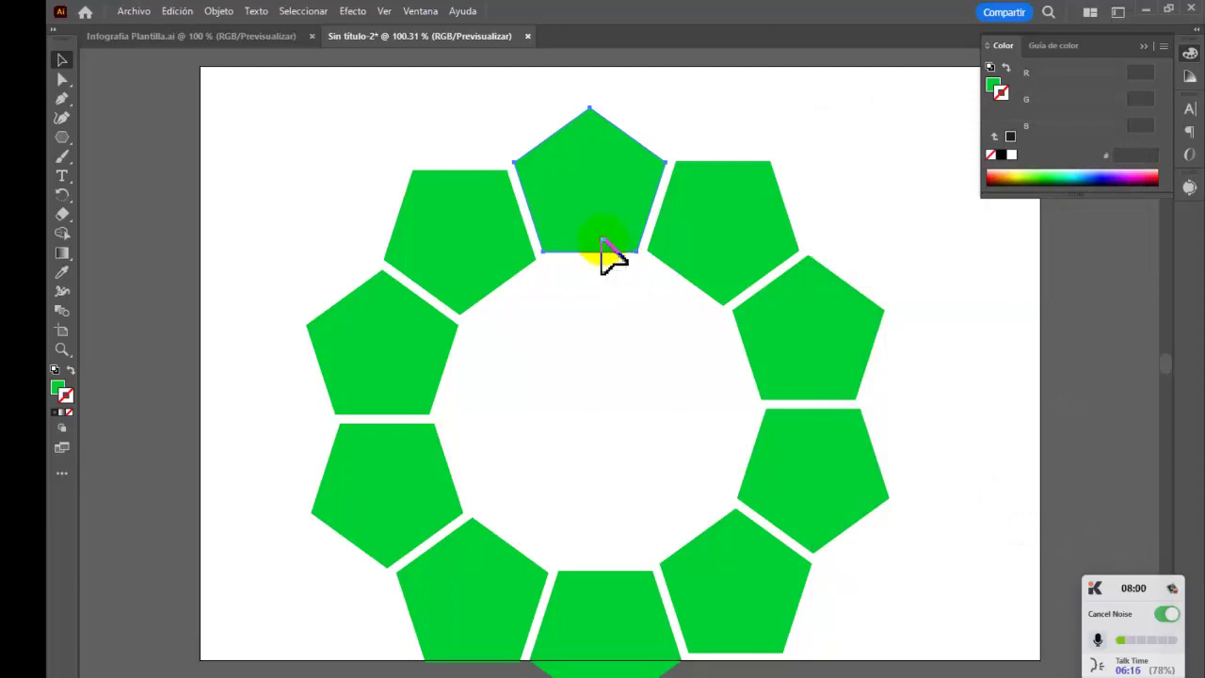
# Step: Move the pentagon ring up and slightly right on the artboard, and compare it with the Infografia Plantilla.ai template
pyautogui.moveTo(603, 245); pyautogui.dragTo(621, 215)
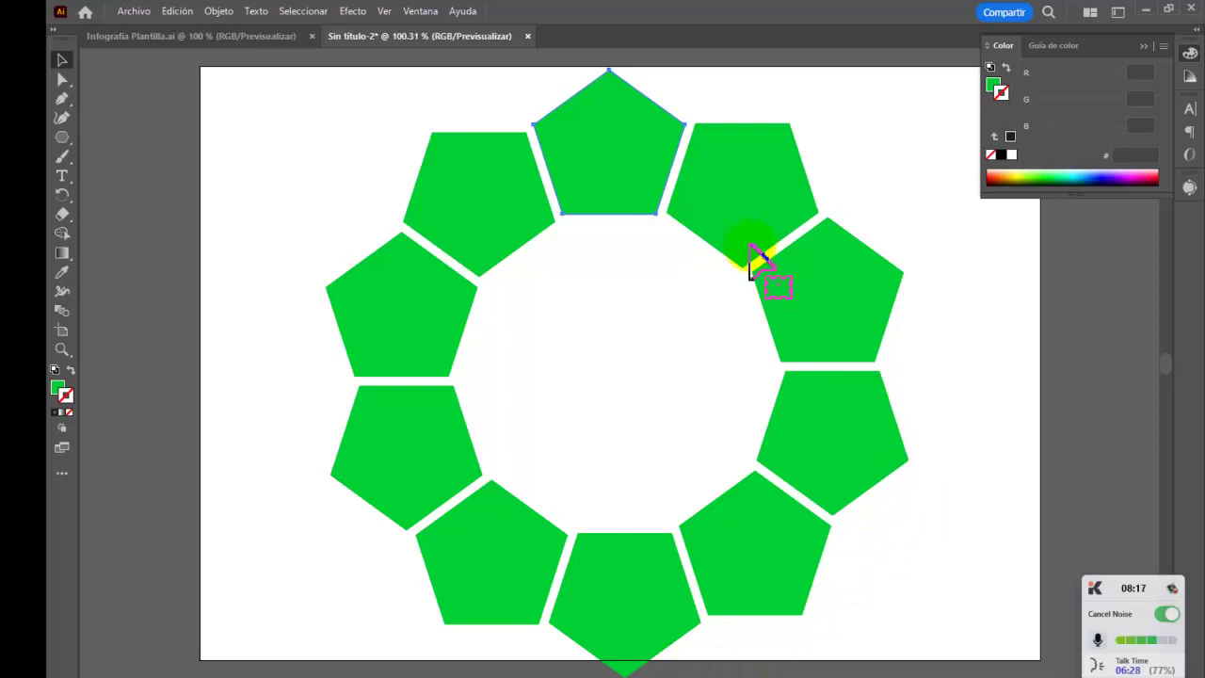
pyautogui.click(247, 37)
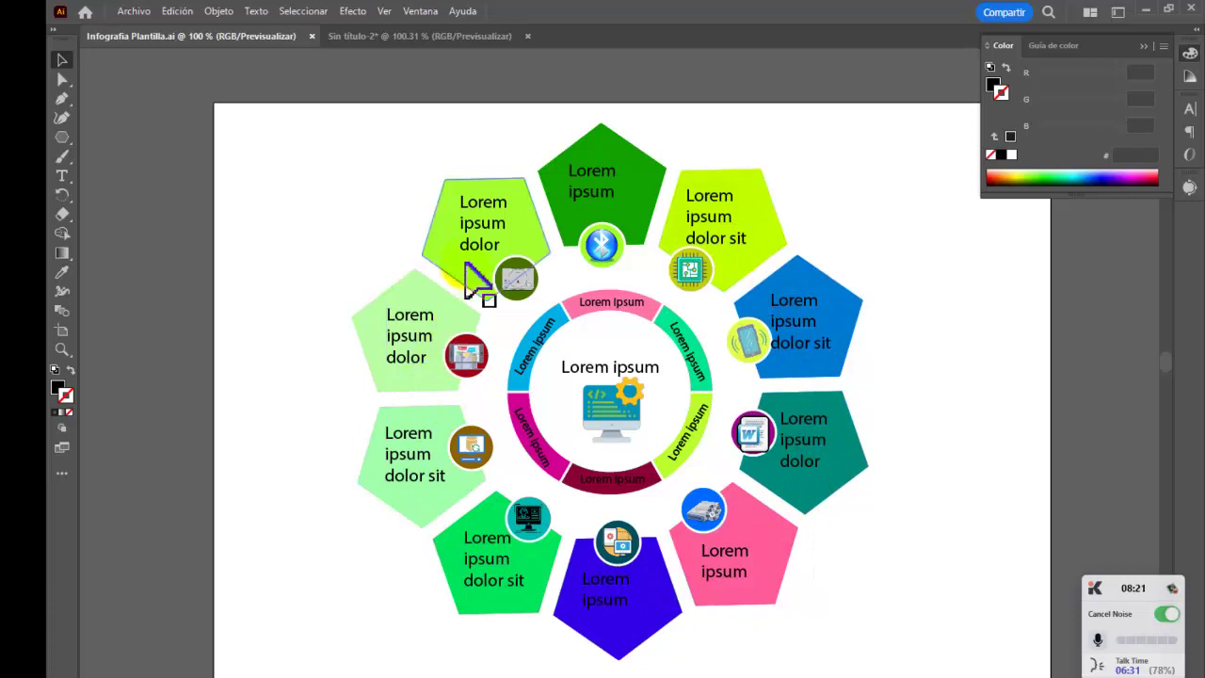
pyautogui.click(423, 35)
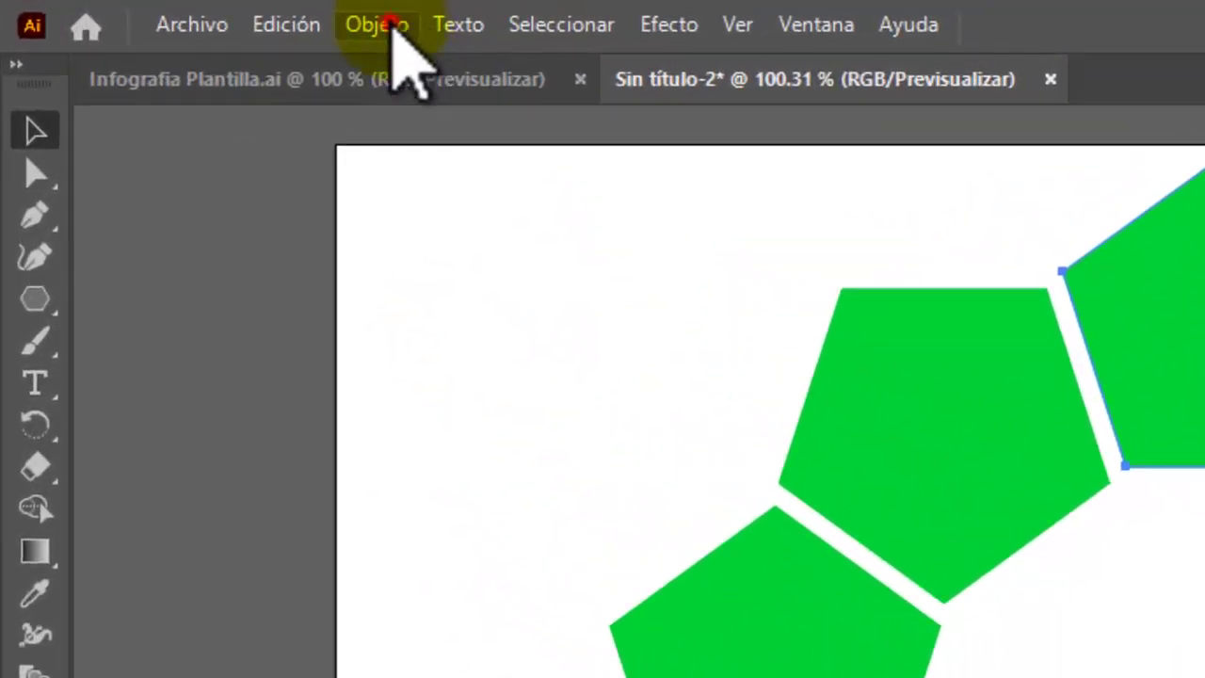
# Step: Expand the ring's appearance into separate pentagon shapes and ungroup them
pyautogui.click(222, 13)
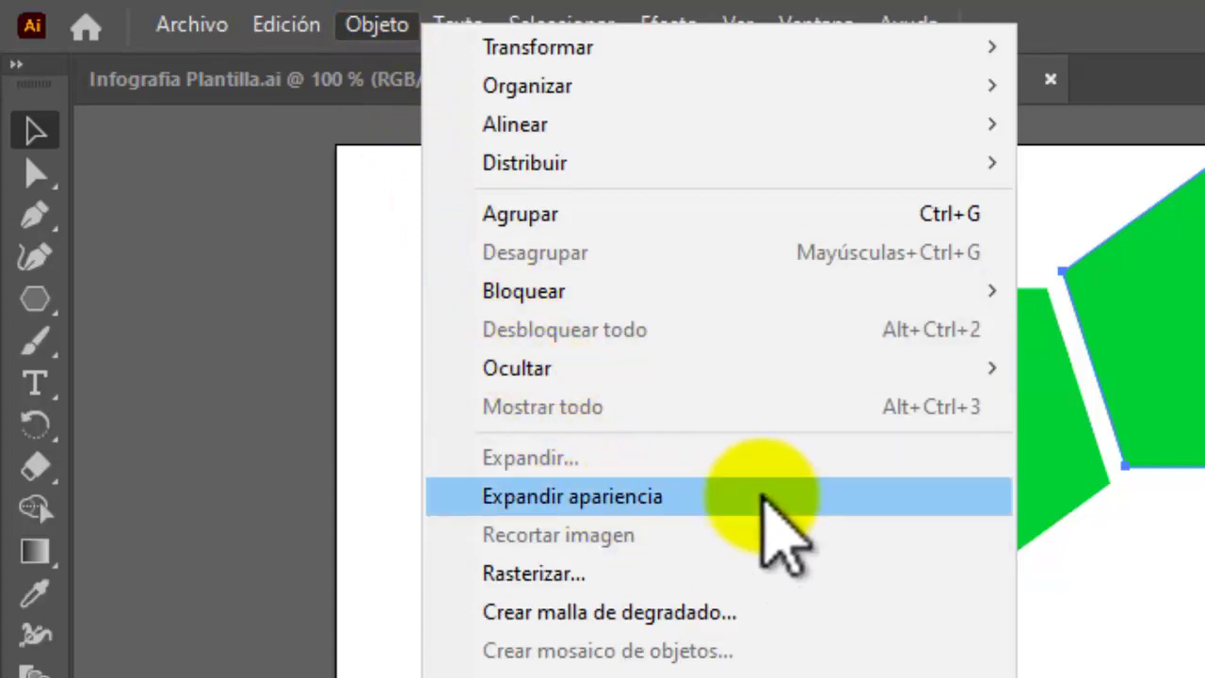
pyautogui.click(765, 497)
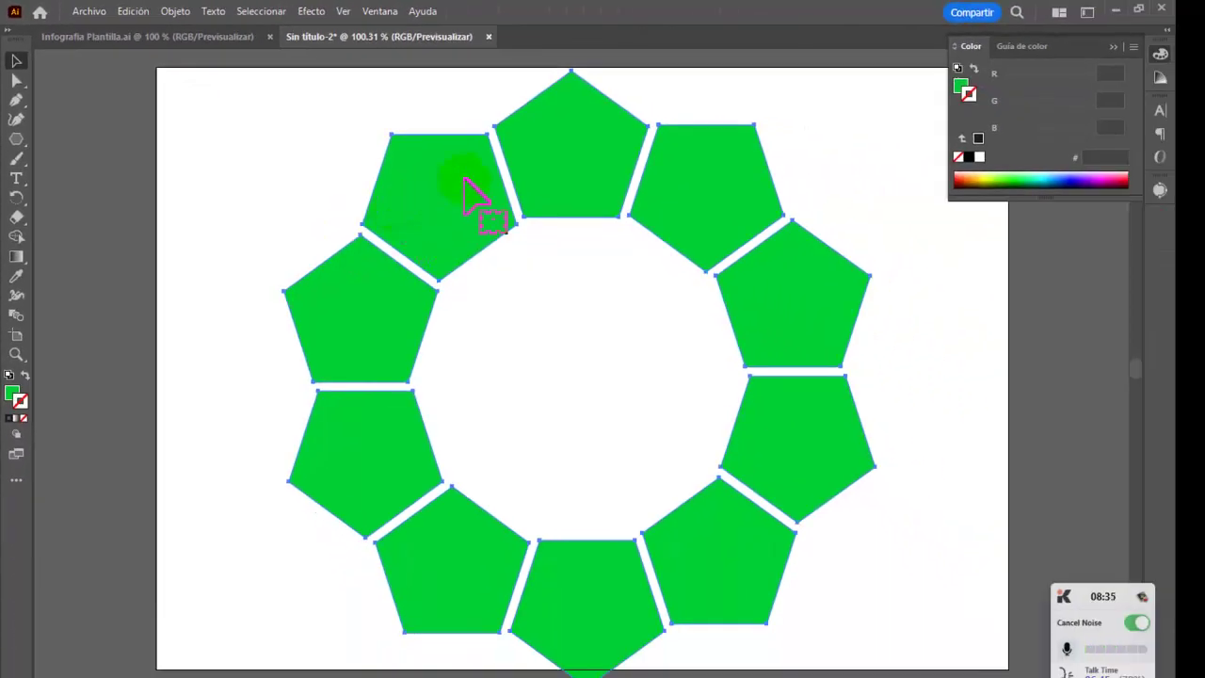
pyautogui.rightClick(661, 210)
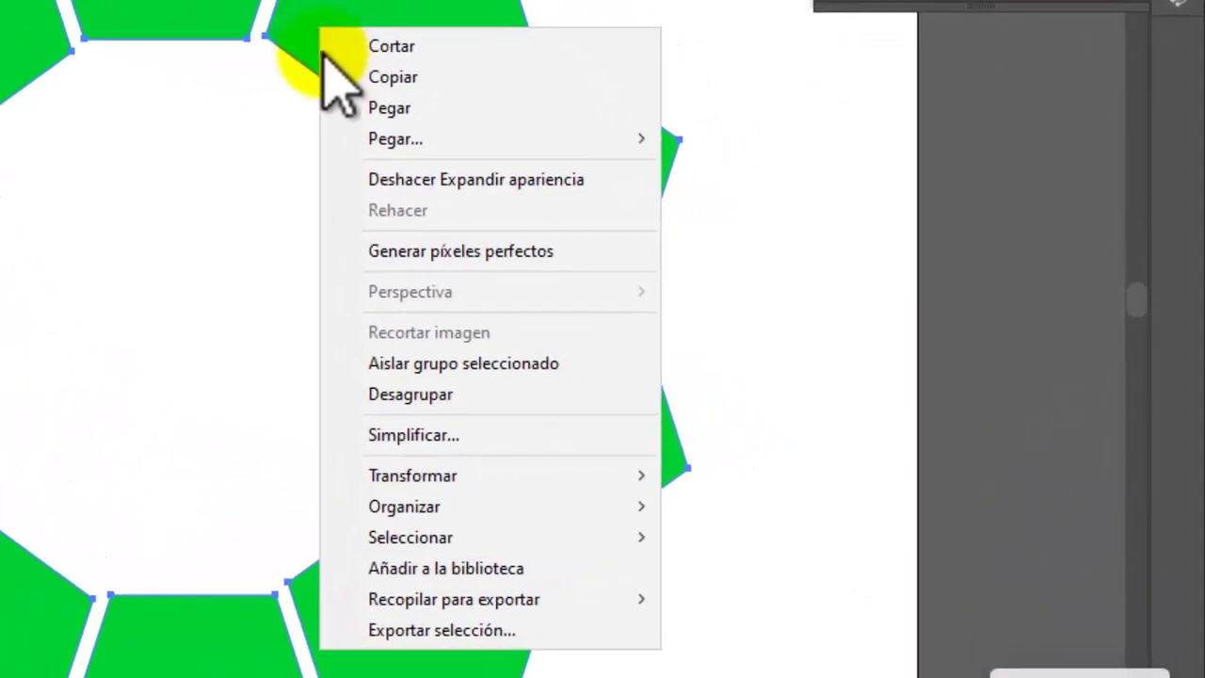
pyautogui.click(439, 395)
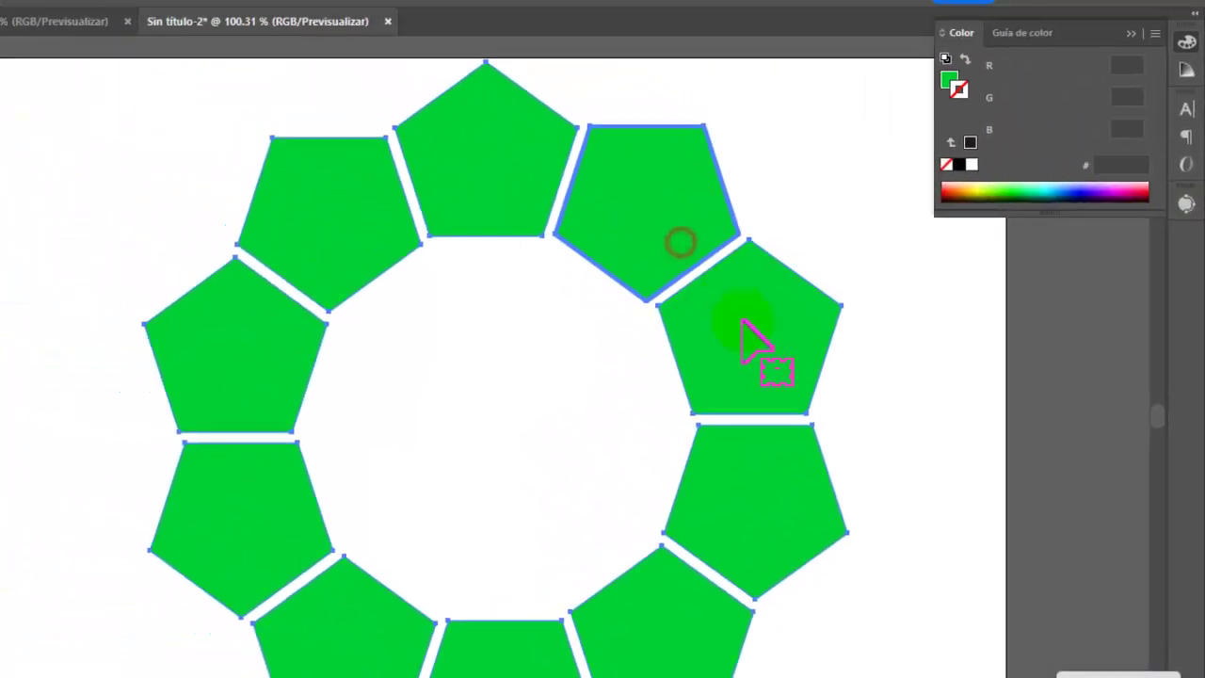
pyautogui.click(517, 164)
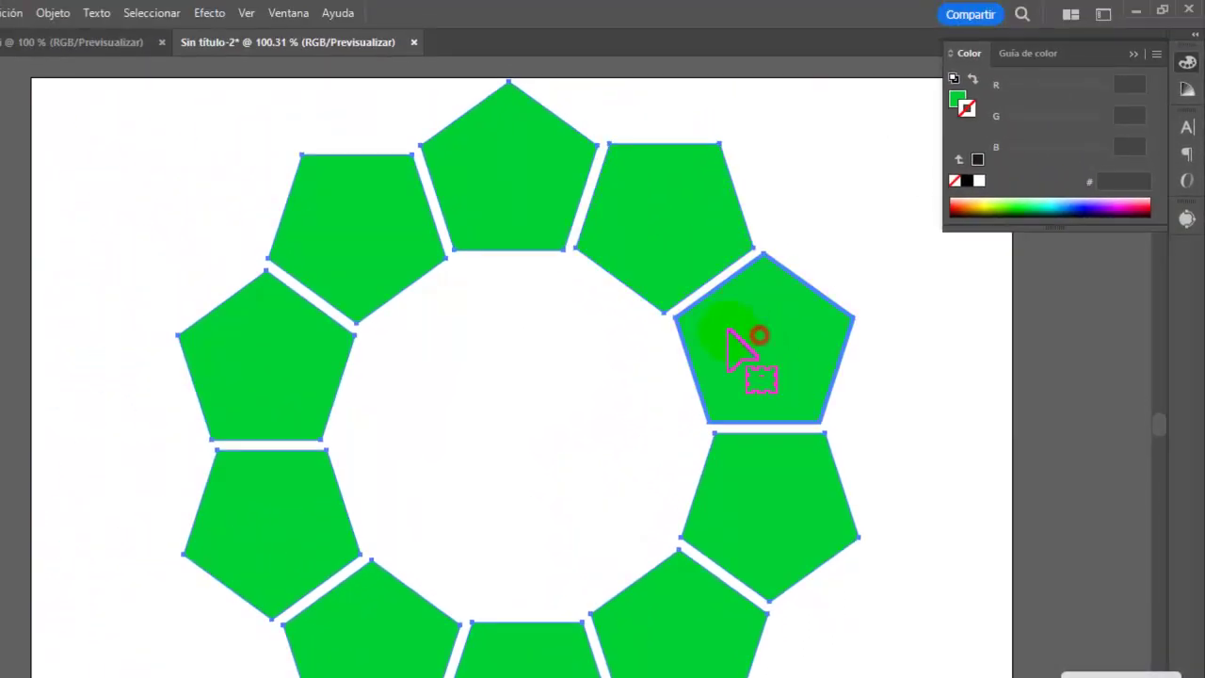
pyautogui.click(538, 207)
pyautogui.click(385, 256)
pyautogui.click(319, 393)
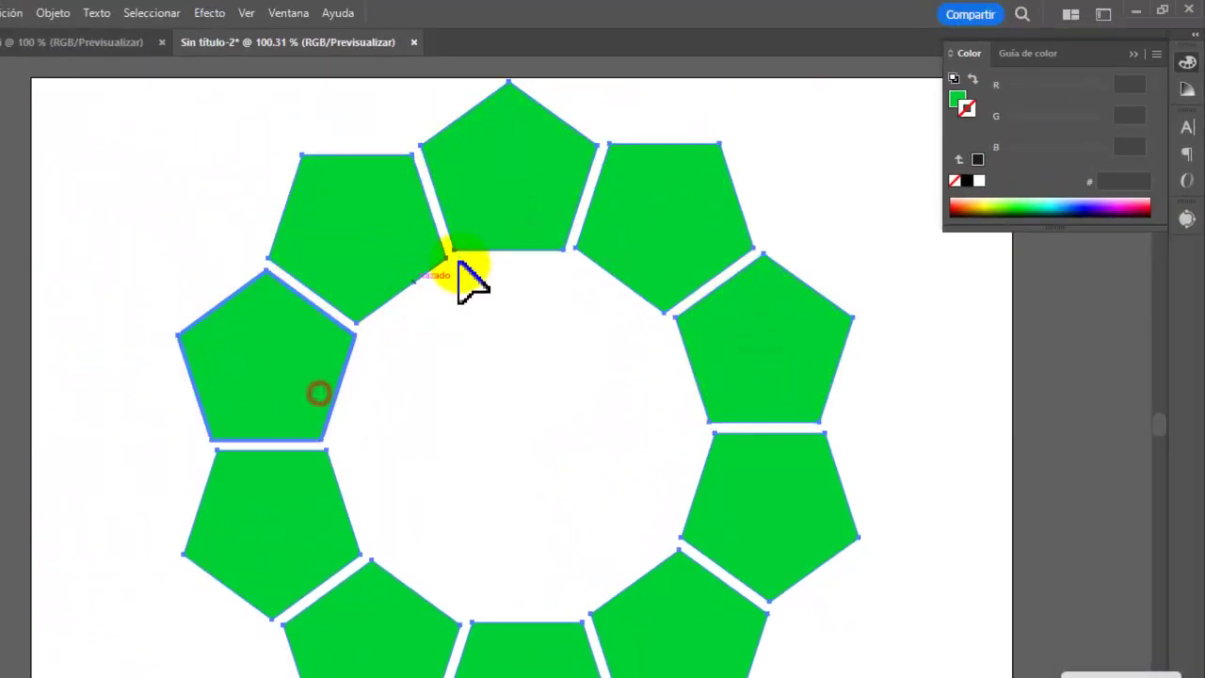
pyautogui.click(505, 219)
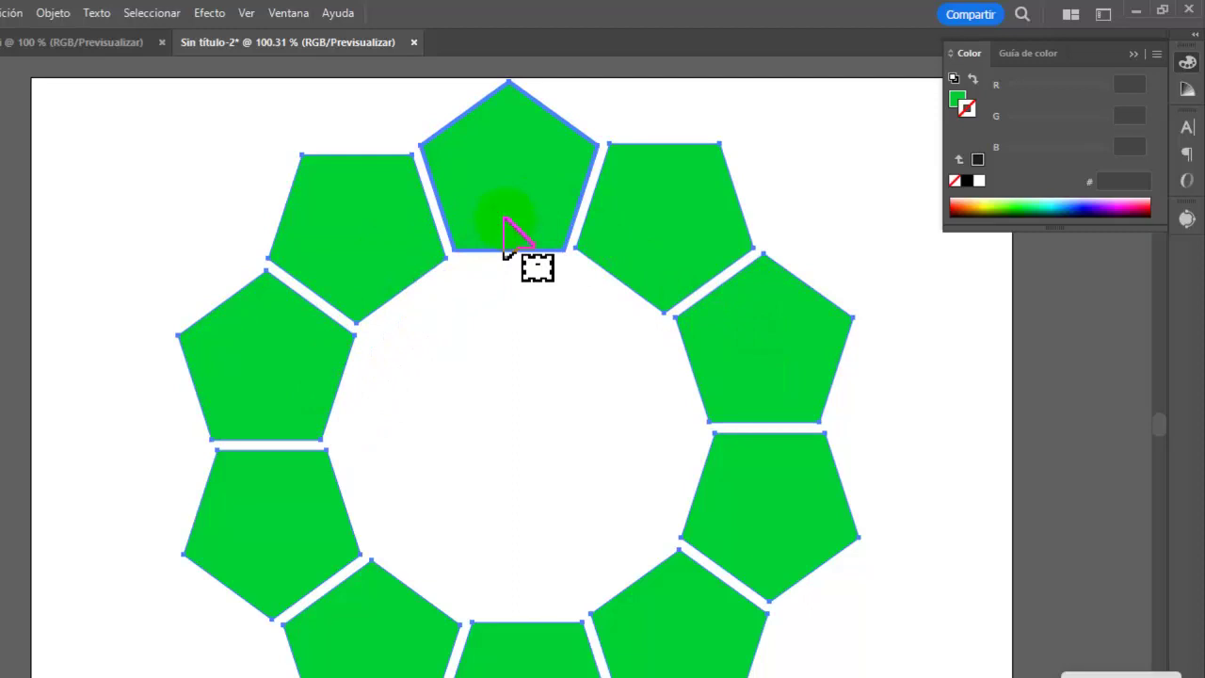
pyautogui.click(625, 232)
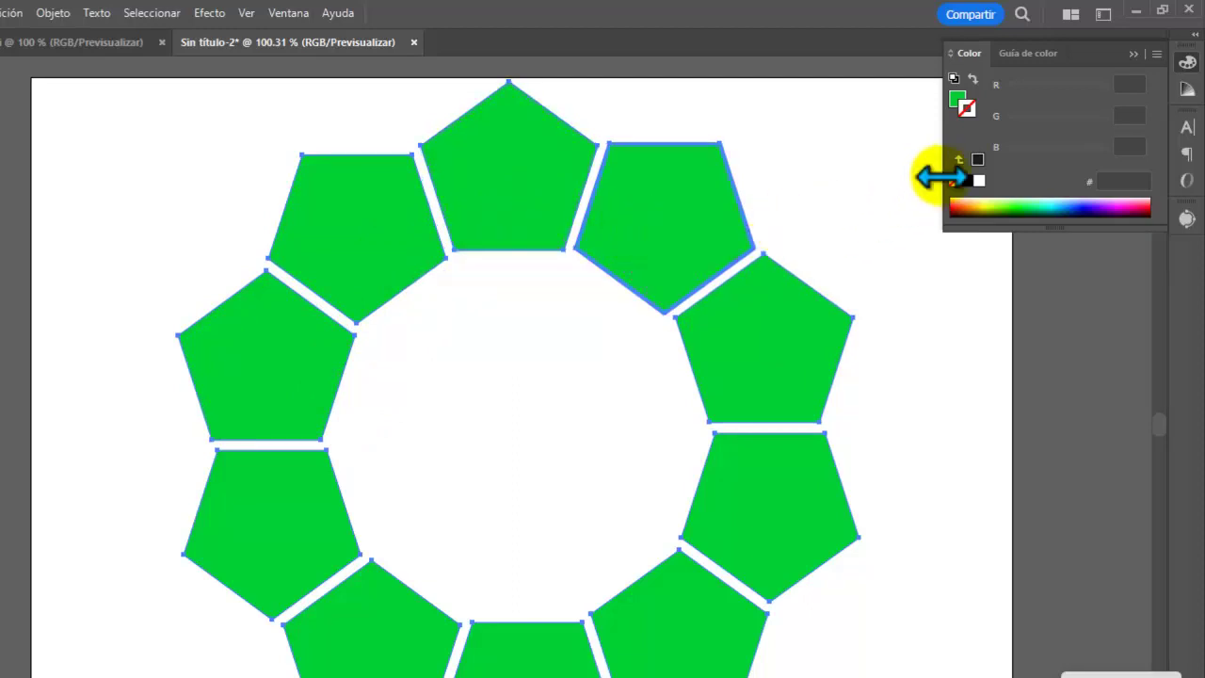
pyautogui.click(1056, 206)
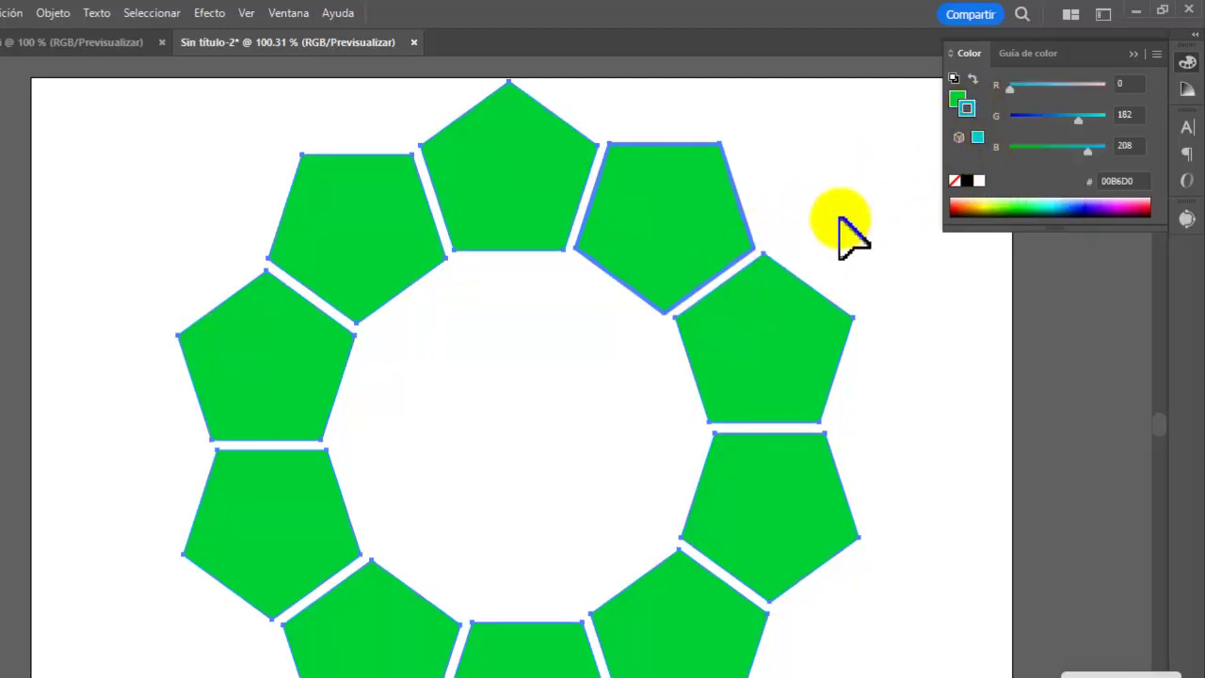
pyautogui.click(954, 180)
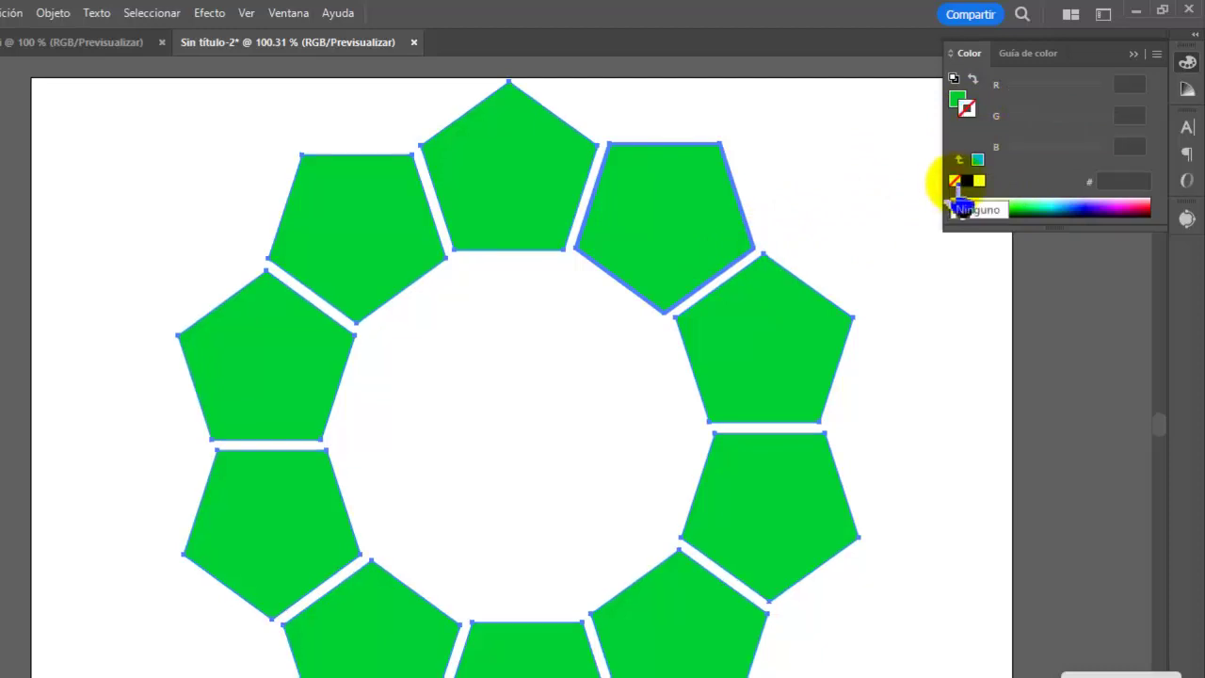
# Step: Fill all the pentagons in the ring with light blue 17DBFF
pyautogui.click(957, 98)
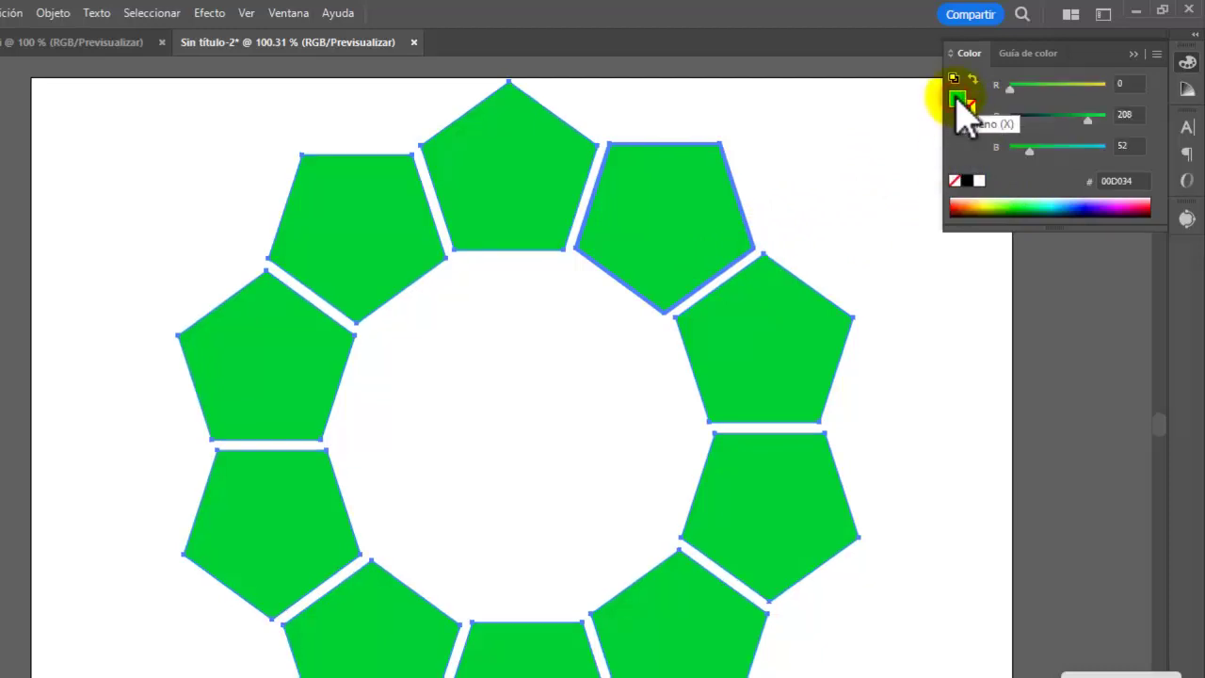
pyautogui.click(1051, 203)
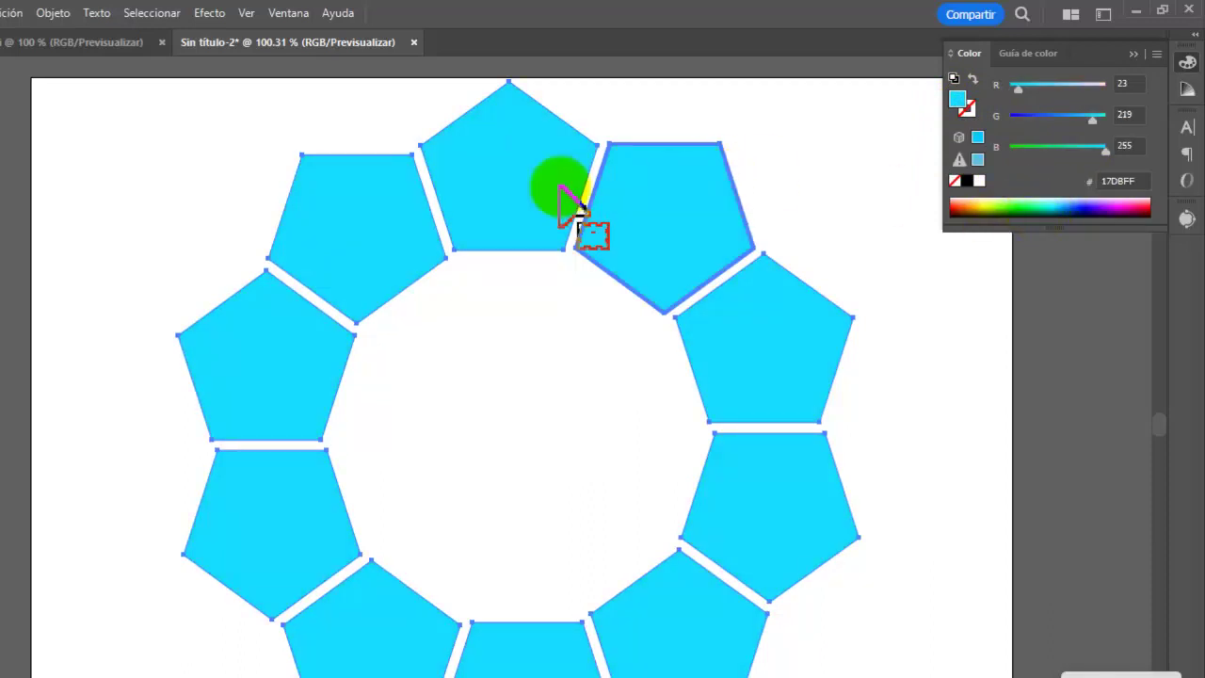
pyautogui.click(621, 239)
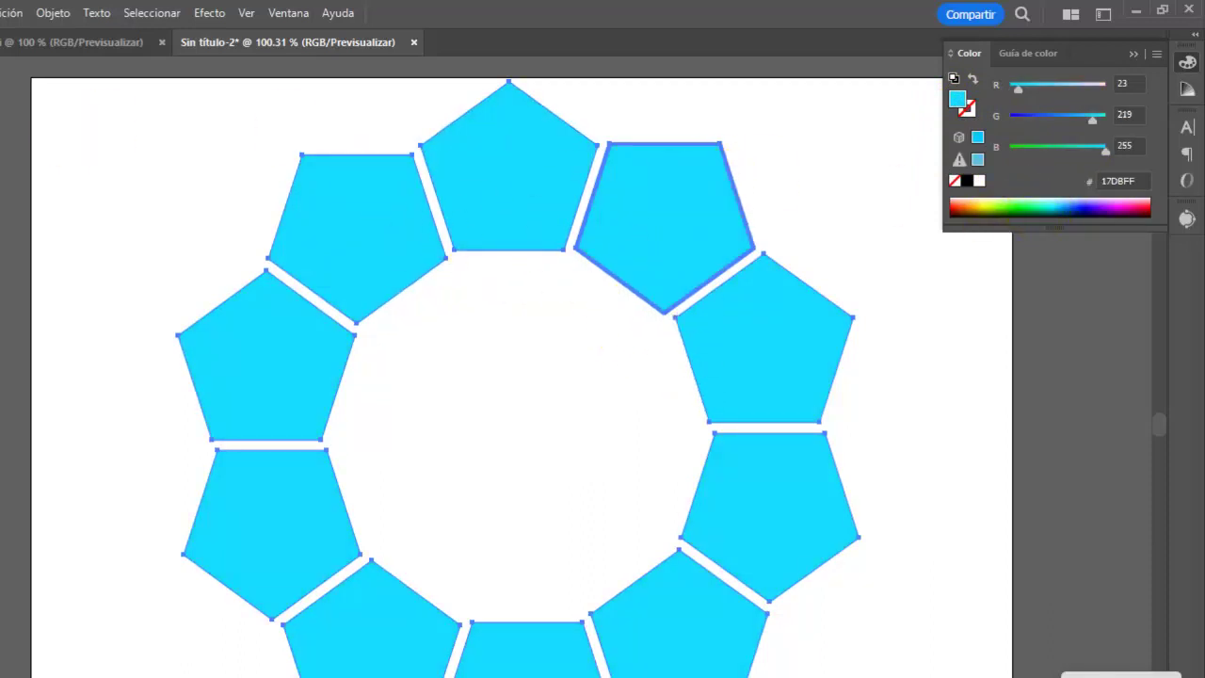
# Step: Isolate the pentagon group and fill the pentagon just clockwise of the top one with dark teal
pyautogui.click(634, 241)
pyautogui.doubleClick(637, 243)
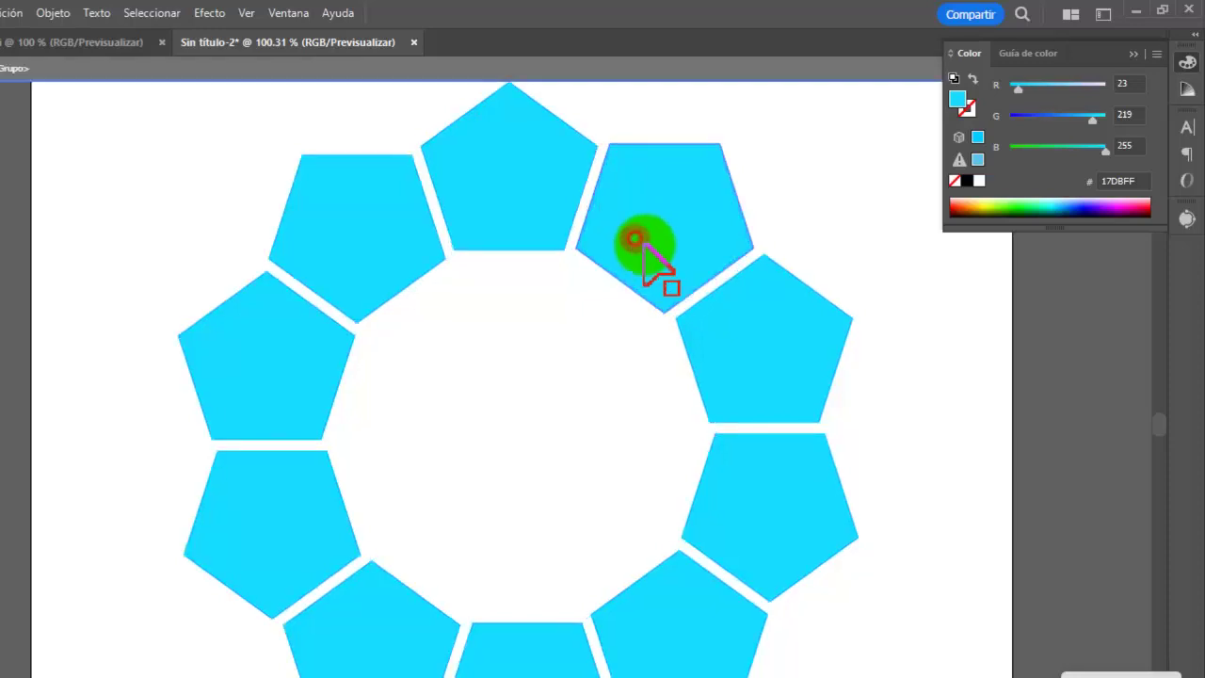
pyautogui.click(706, 219)
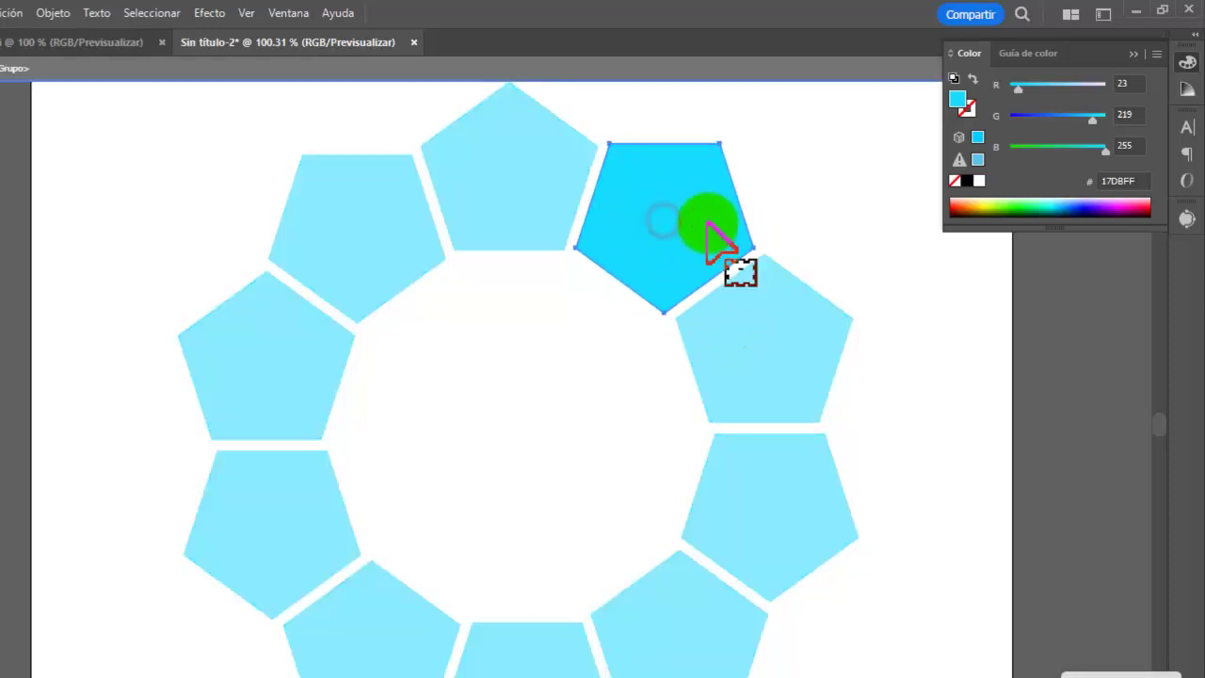
pyautogui.click(1055, 213)
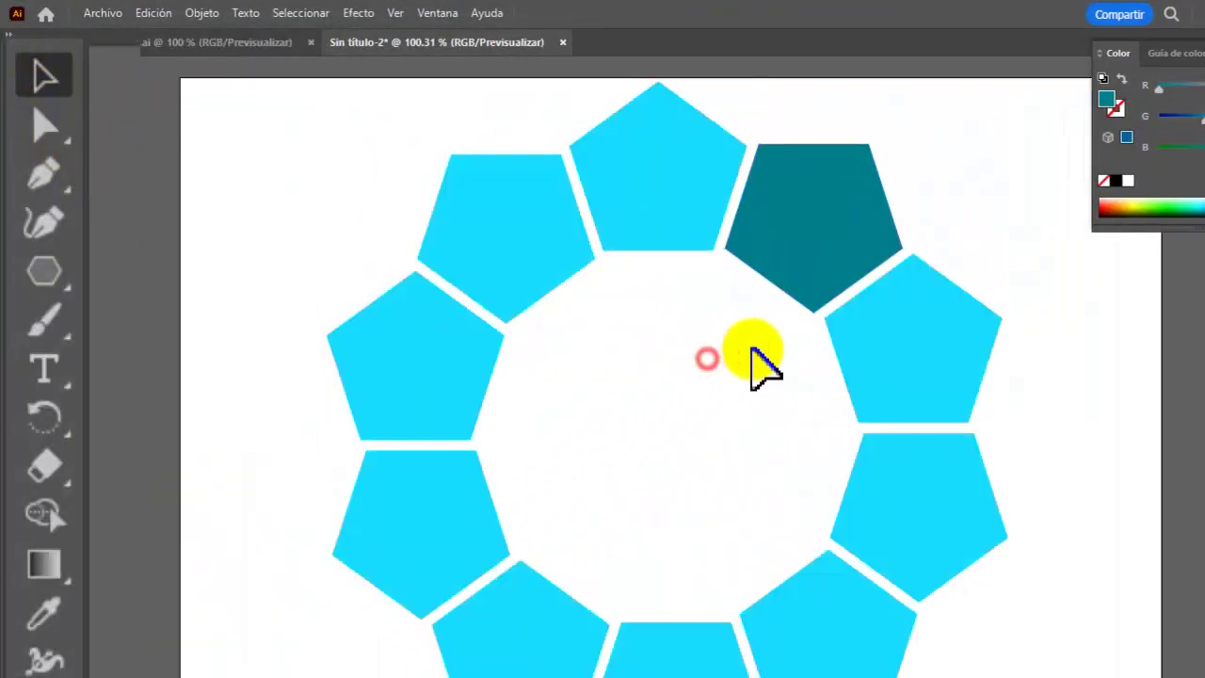
# Step: Continuing clockwise from the dark teal pentagon, fill the next three pentagons with turquoise, pink and green
pyautogui.click(928, 352)
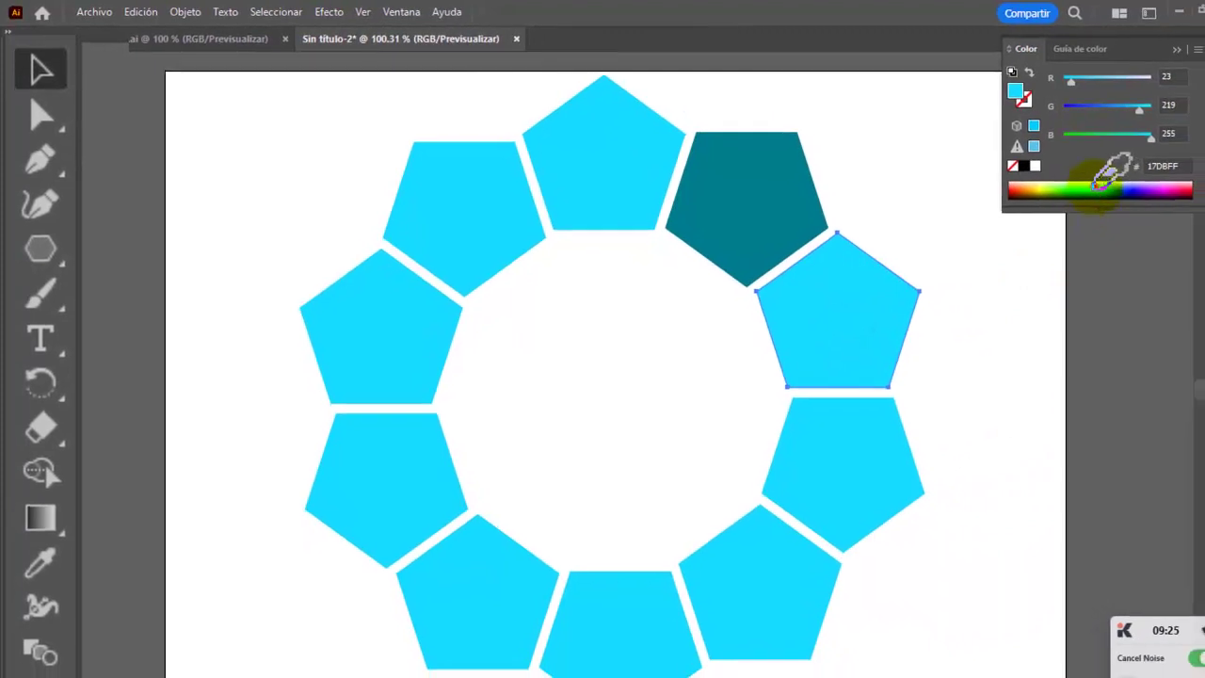
pyautogui.click(1109, 194)
pyautogui.click(913, 457)
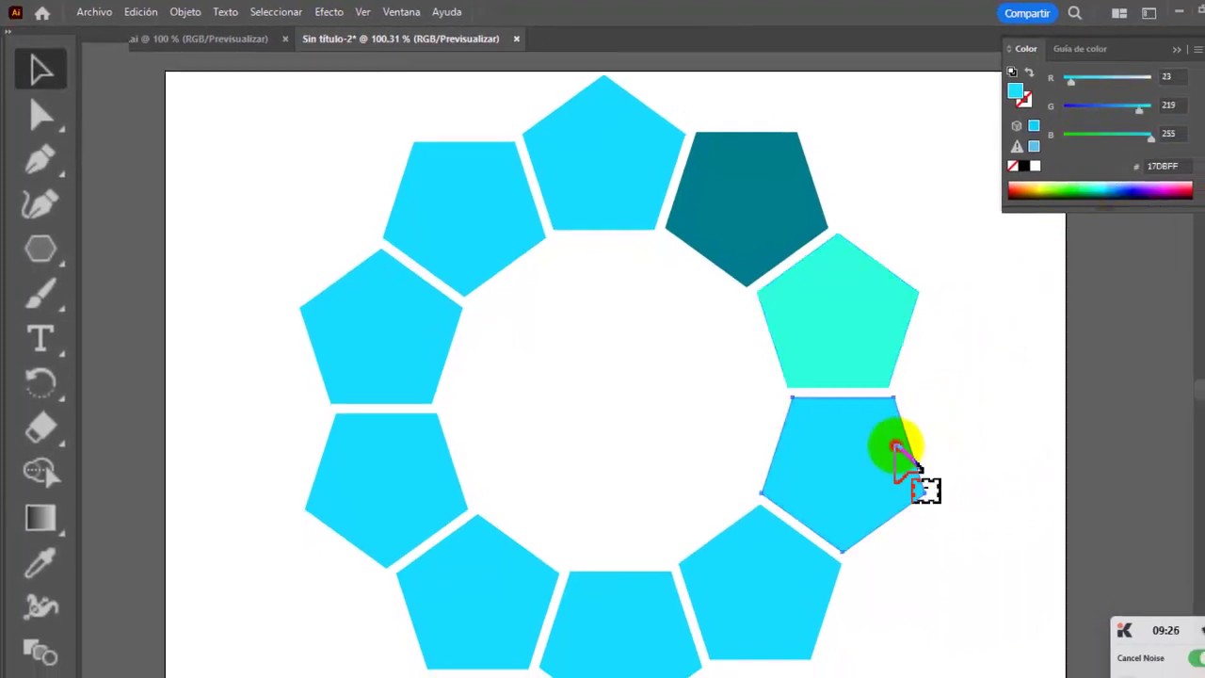
pyautogui.click(1170, 189)
pyautogui.click(753, 588)
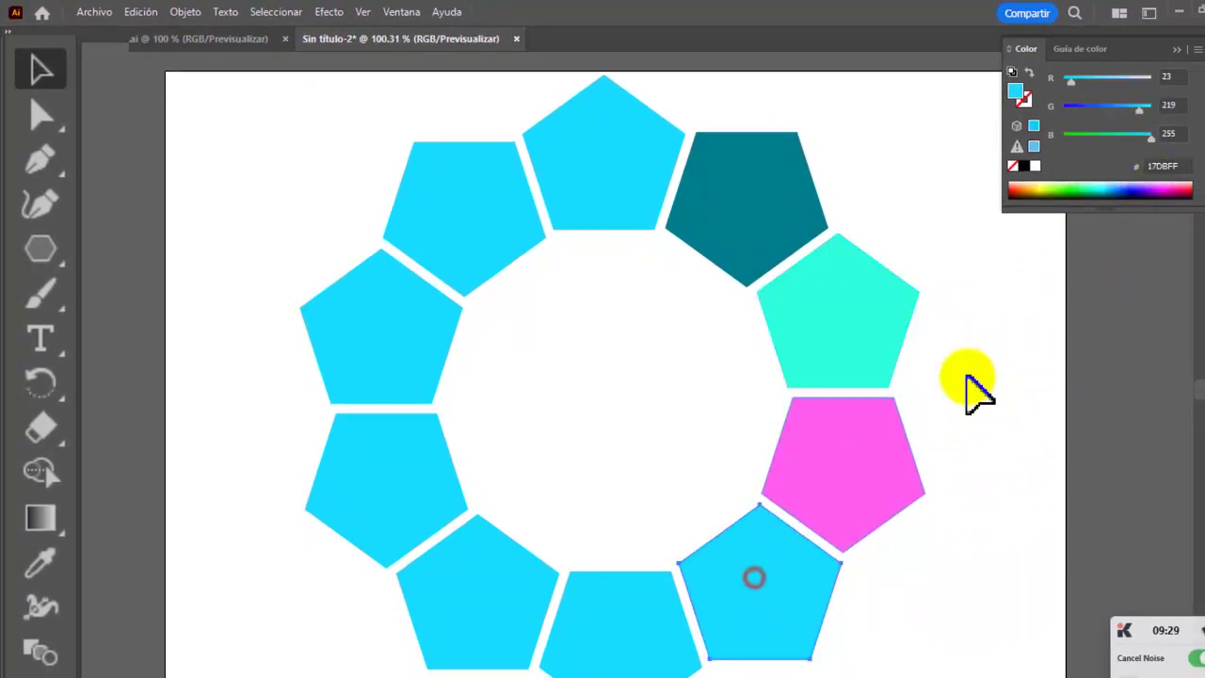
pyautogui.click(1069, 192)
# Step: Fill the bottom pentagon with golden yellow E7CA00 and the next one clockwise with orange FF8945
pyautogui.click(645, 576)
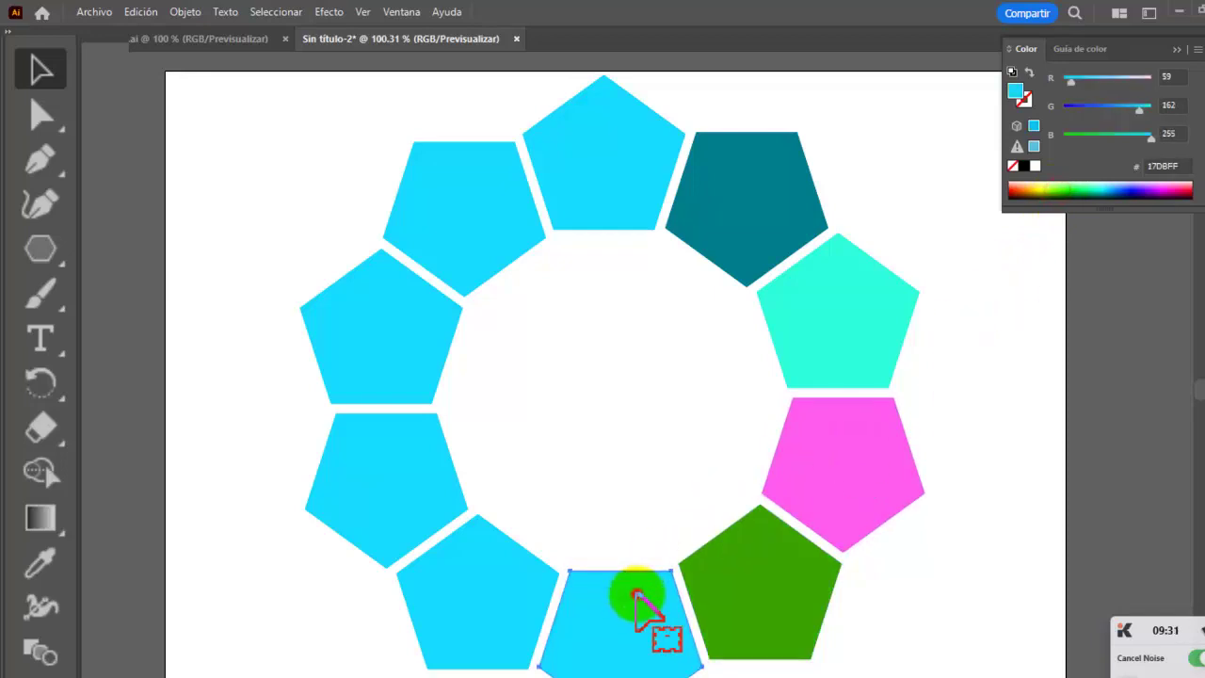
pyautogui.click(1064, 188)
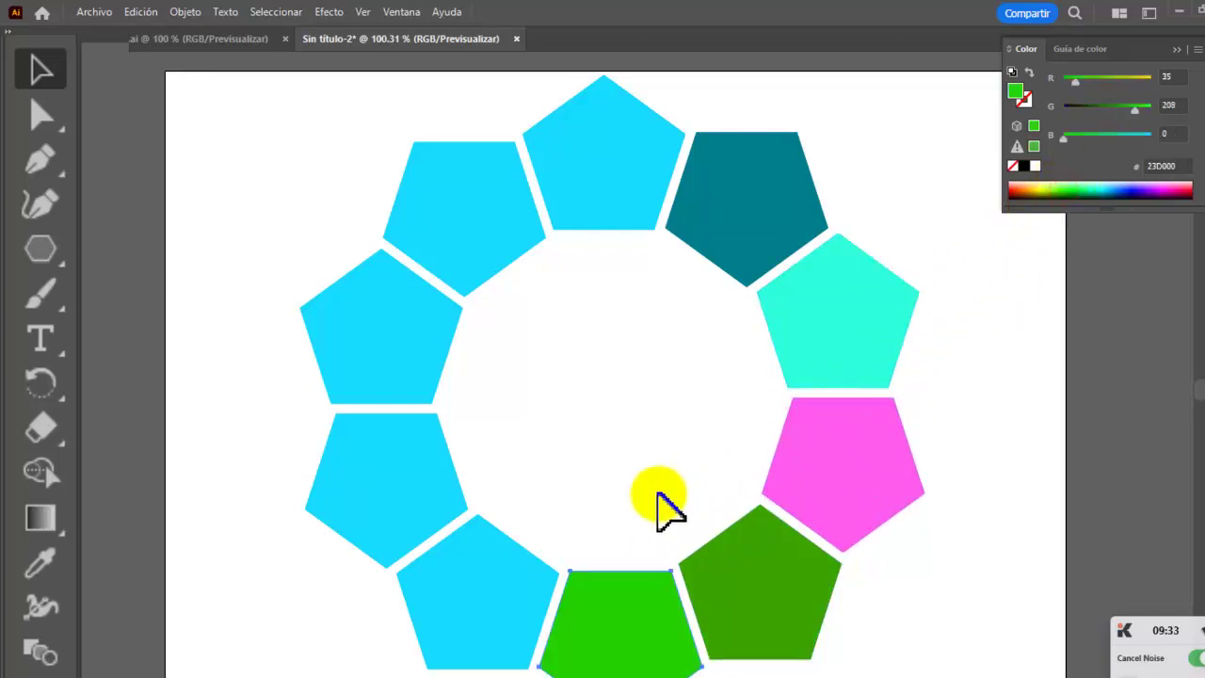
pyautogui.click(1036, 188)
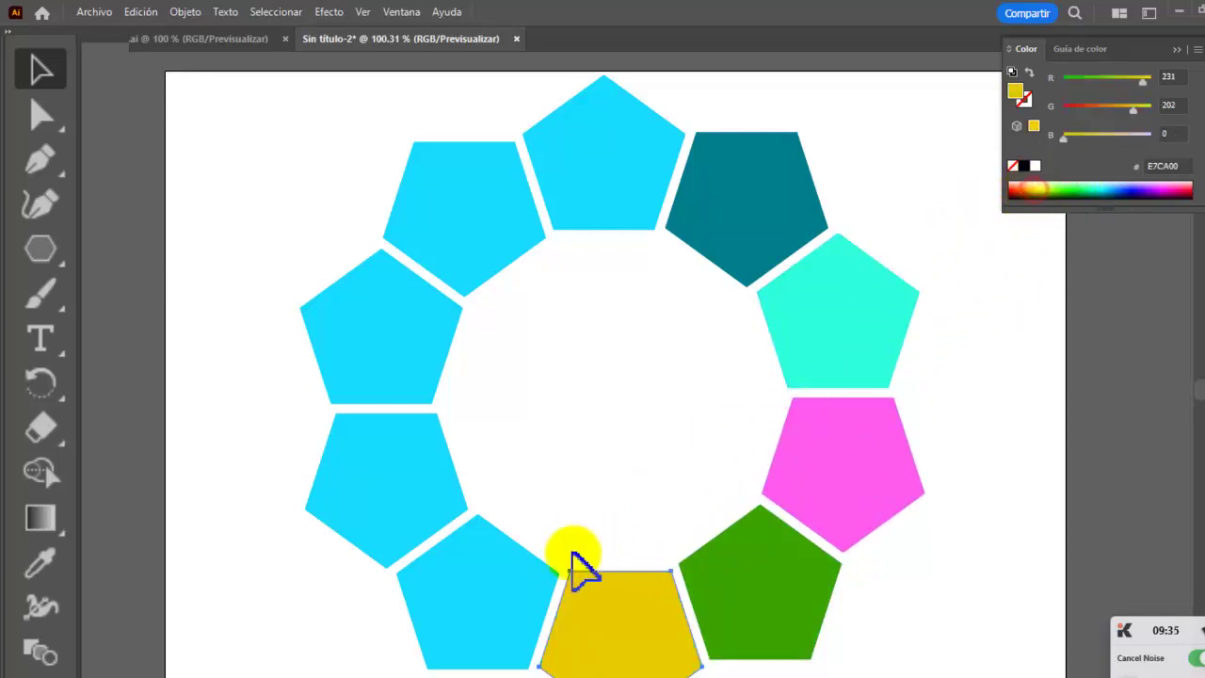
pyautogui.click(512, 578)
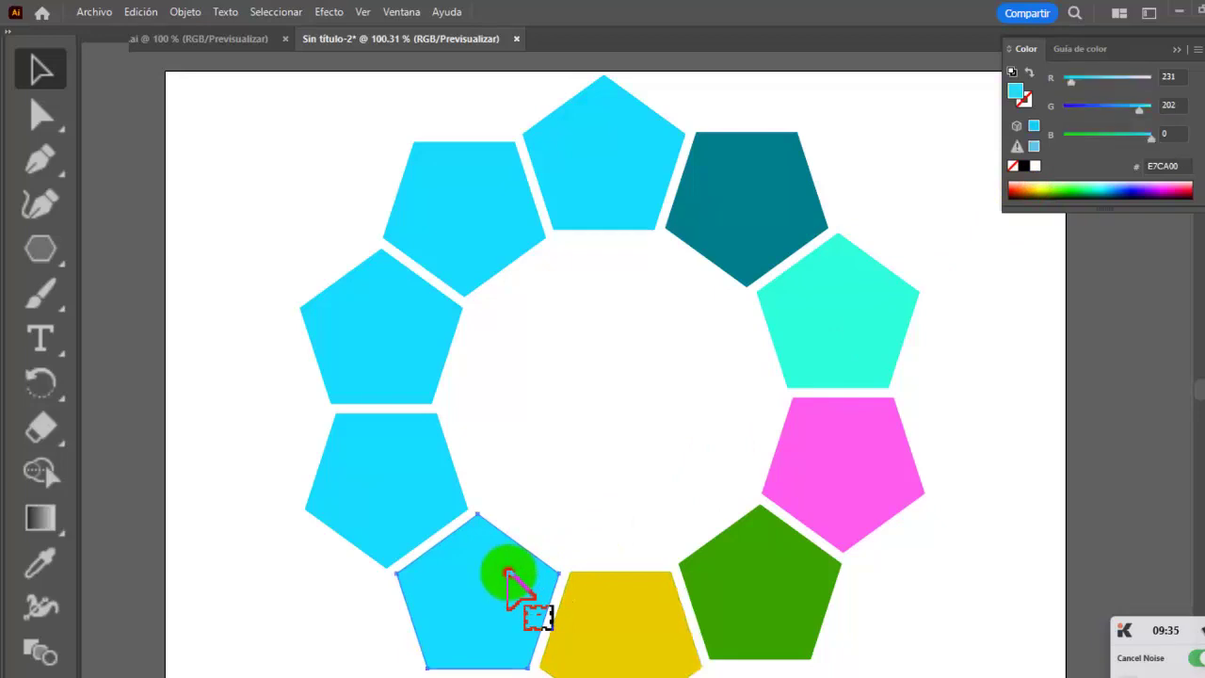
pyautogui.click(1038, 188)
pyautogui.click(1022, 189)
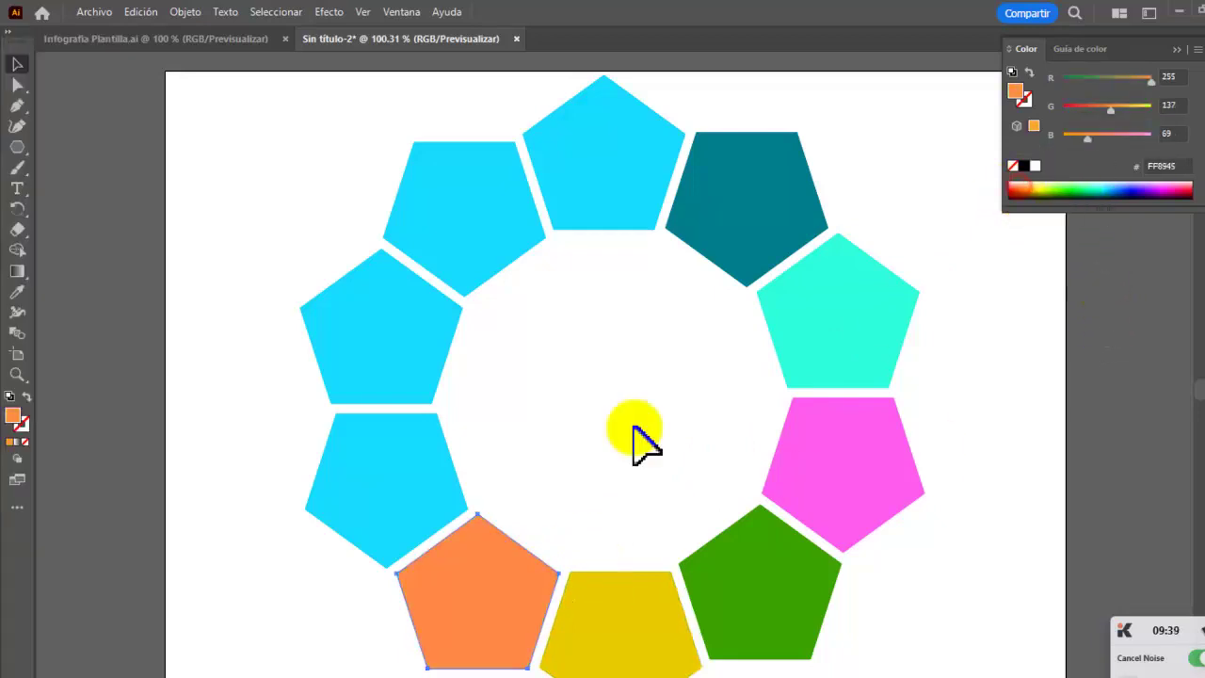
# Step: Fill the three pentagons clockwise from the orange one with brown, deep blue and medium blue 2E86FF
pyautogui.click(386, 484)
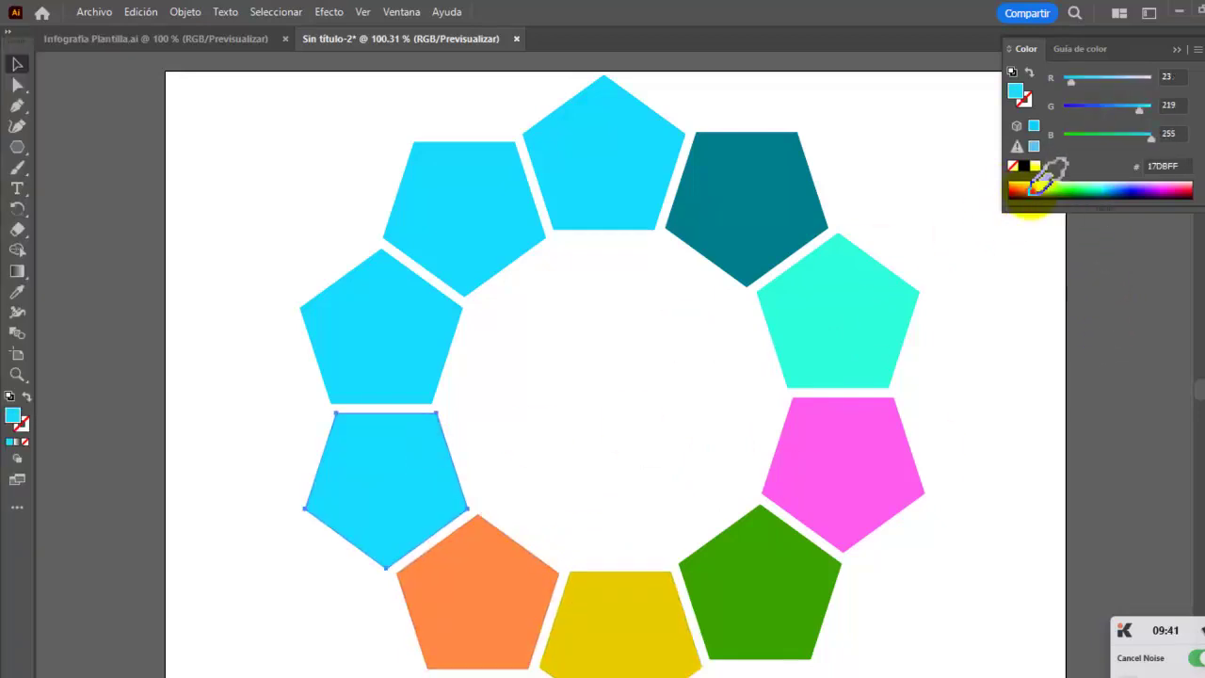
pyautogui.click(1036, 195)
pyautogui.click(382, 325)
pyautogui.click(1126, 191)
pyautogui.click(464, 216)
pyautogui.click(1160, 191)
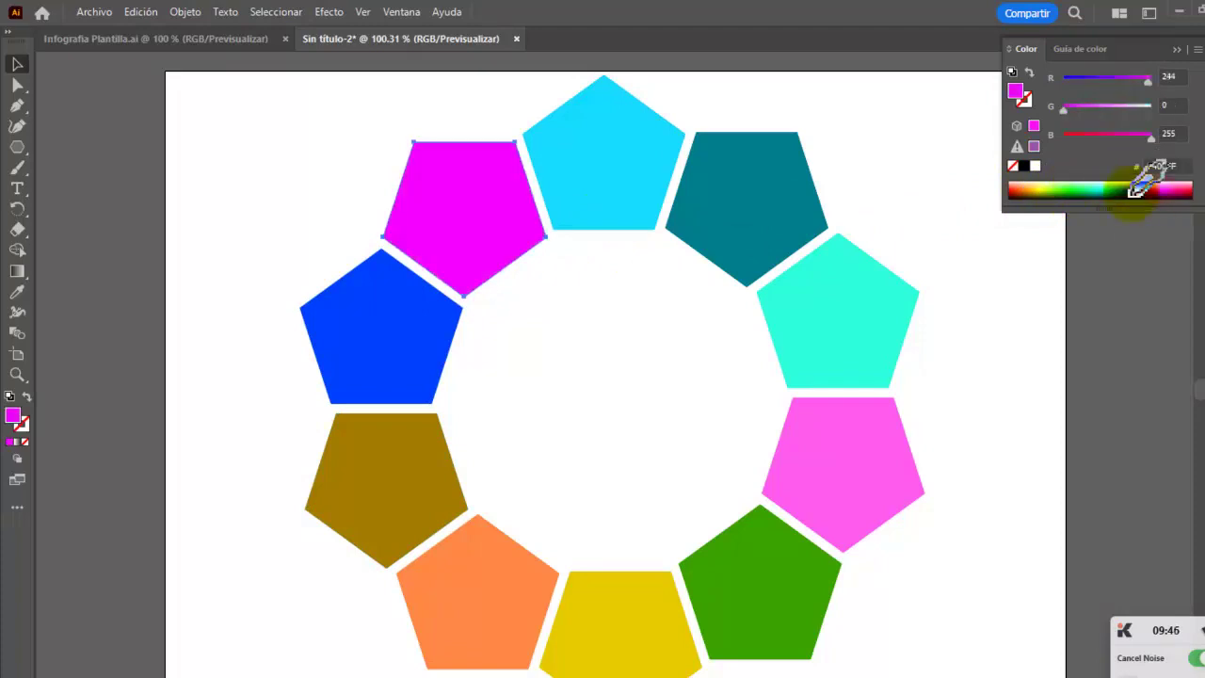
pyautogui.click(1134, 195)
pyautogui.click(1125, 187)
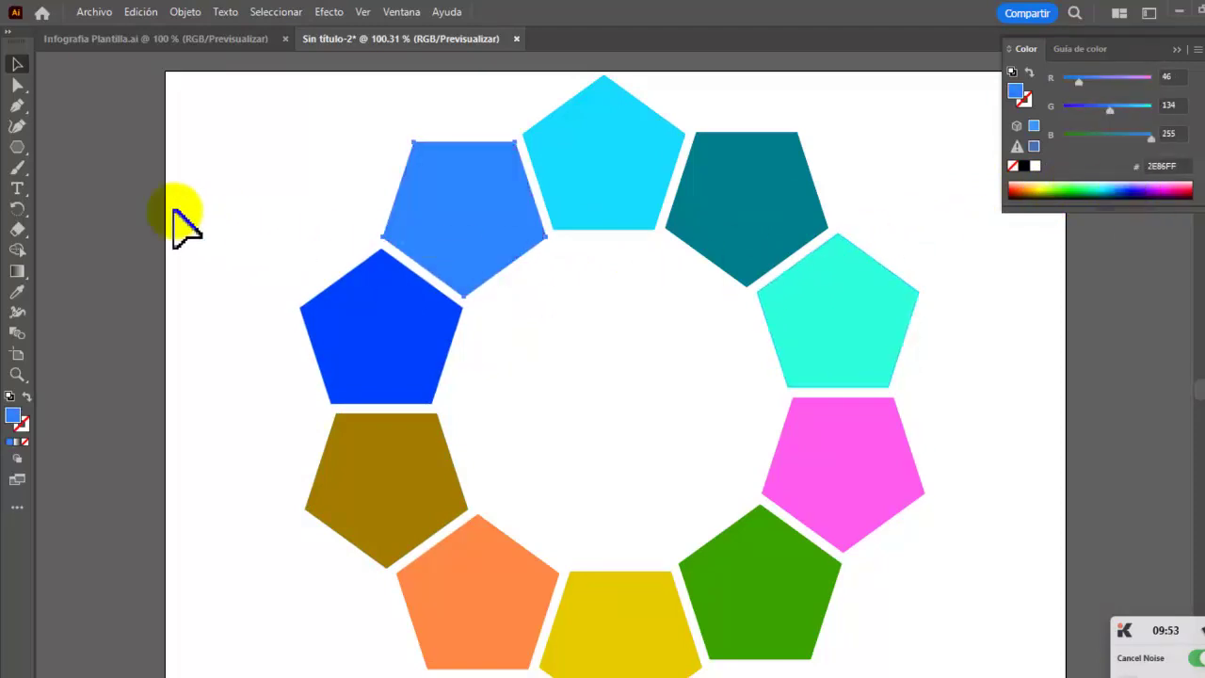
# Step: Check the icon circles in the Infografia Plantilla.ai template and draw an ellipse about 57 by 48 pt on the top pentagon's lower edge
pyautogui.click(220, 42)
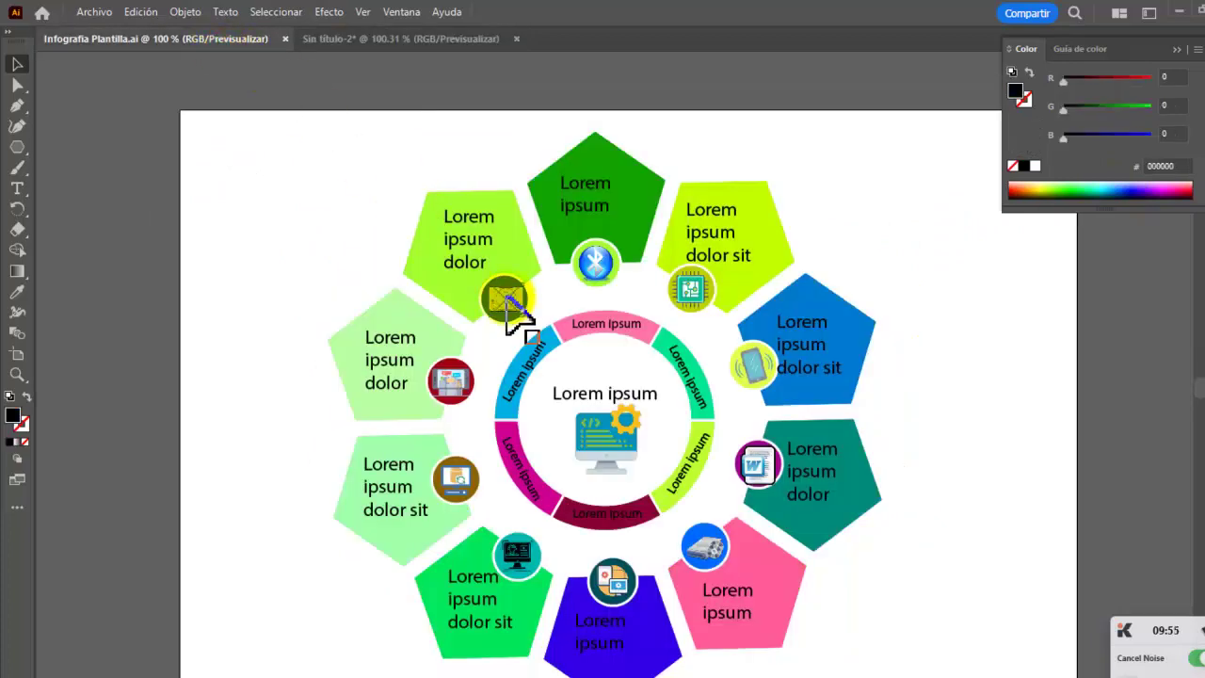
pyautogui.click(381, 38)
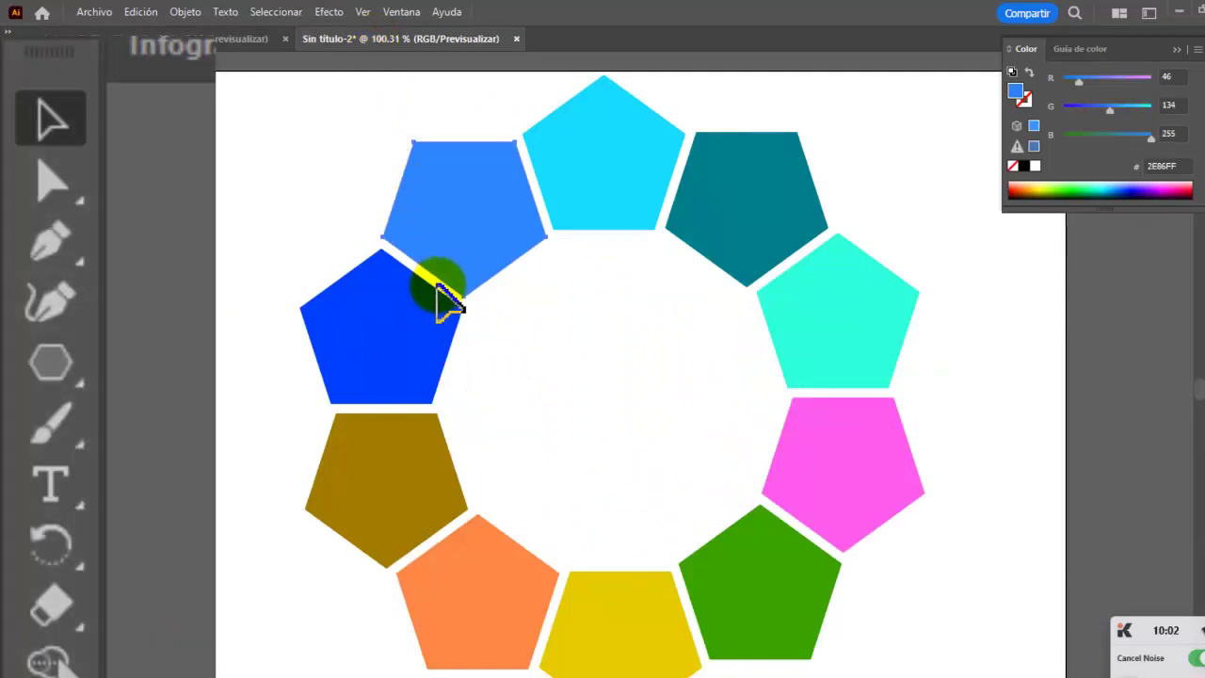
pyautogui.click(50, 363)
pyautogui.click(323, 423)
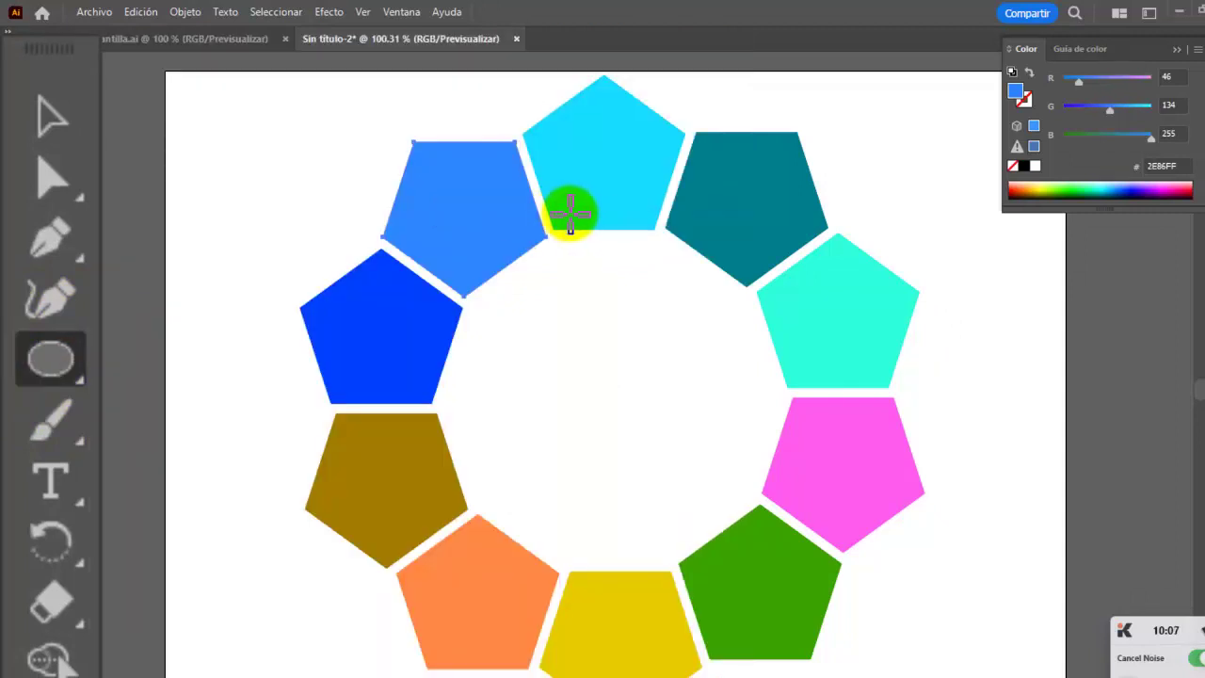
pyautogui.moveTo(578, 206); pyautogui.dragTo(635, 256)
pyautogui.click(614, 243)
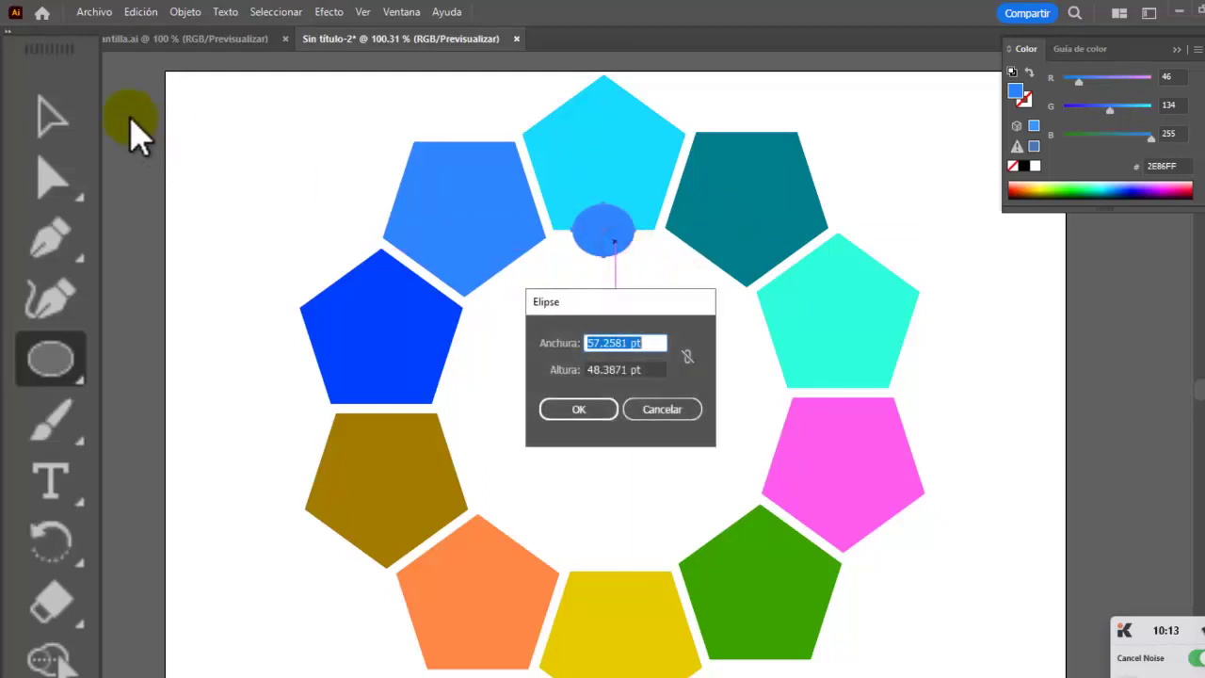
pyautogui.click(49, 111)
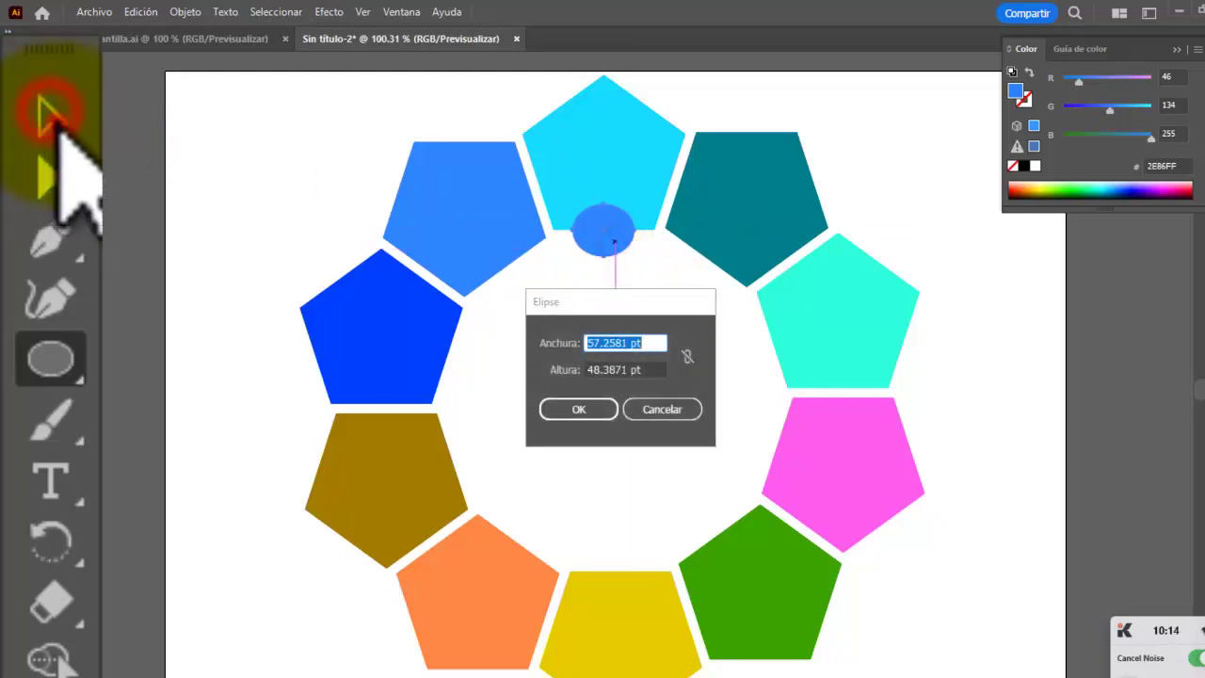
pyautogui.click(664, 410)
pyautogui.click(614, 246)
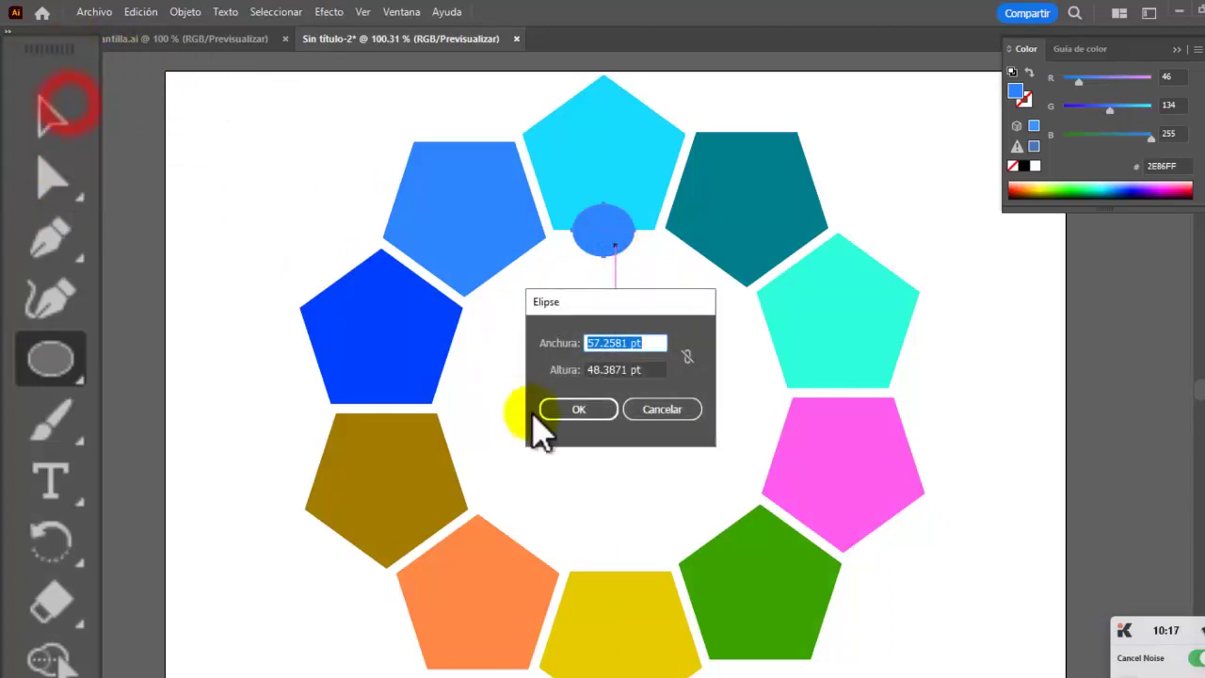
pyautogui.click(662, 409)
# Step: Select the ellipse on the top pentagon's lower edge and move it slightly to the right
pyautogui.click(47, 118)
pyautogui.click(601, 231)
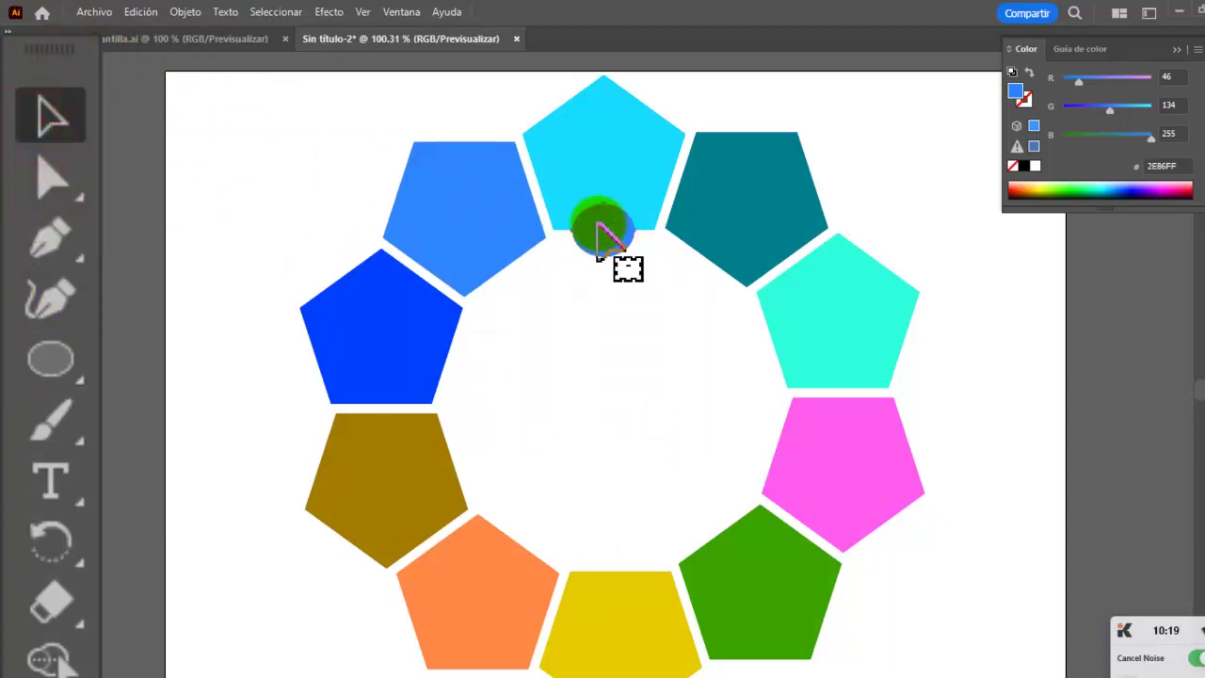
pyautogui.moveTo(610, 245); pyautogui.dragTo(600, 250)
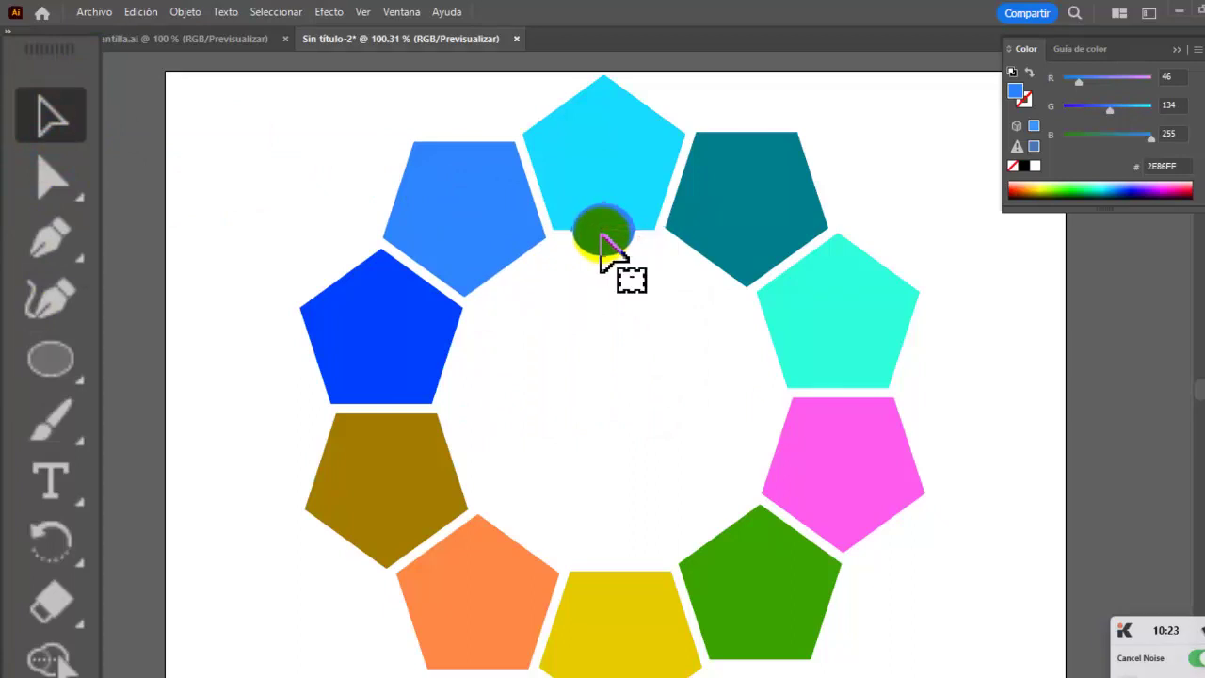
pyautogui.moveTo(605, 241); pyautogui.dragTo(609, 241)
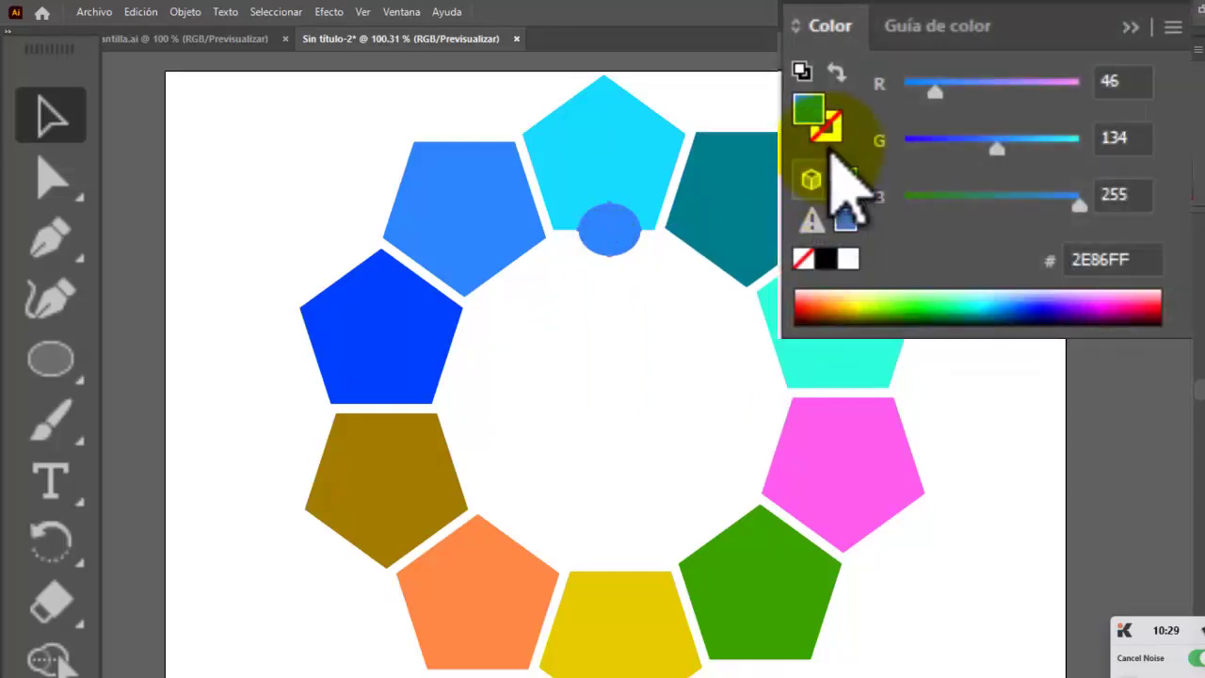
# Step: Give the ellipse a white FFFFFF stroke
pyautogui.click(833, 130)
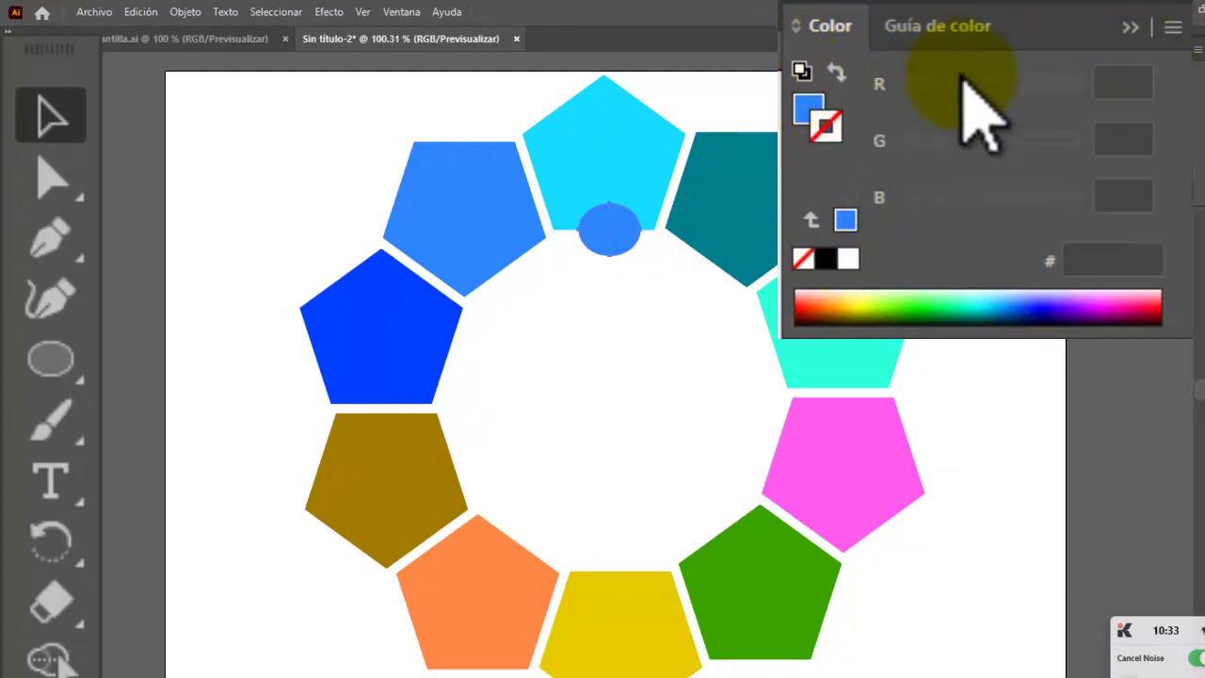
pyautogui.click(812, 102)
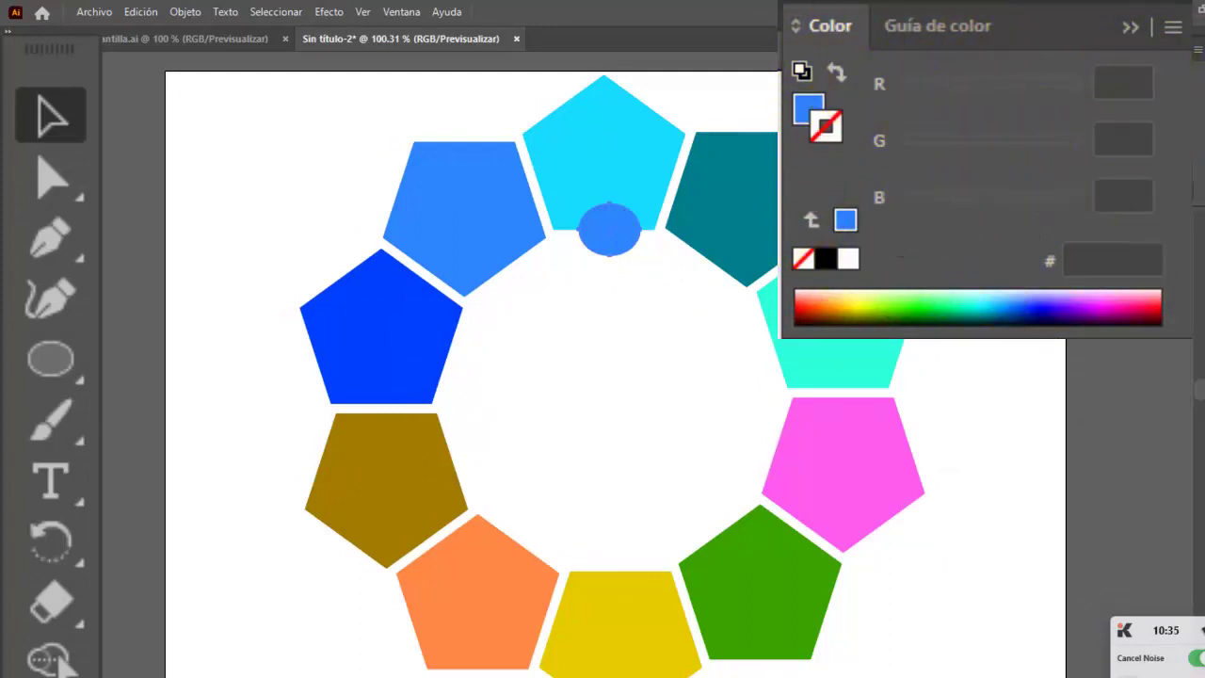
pyautogui.click(401, 13)
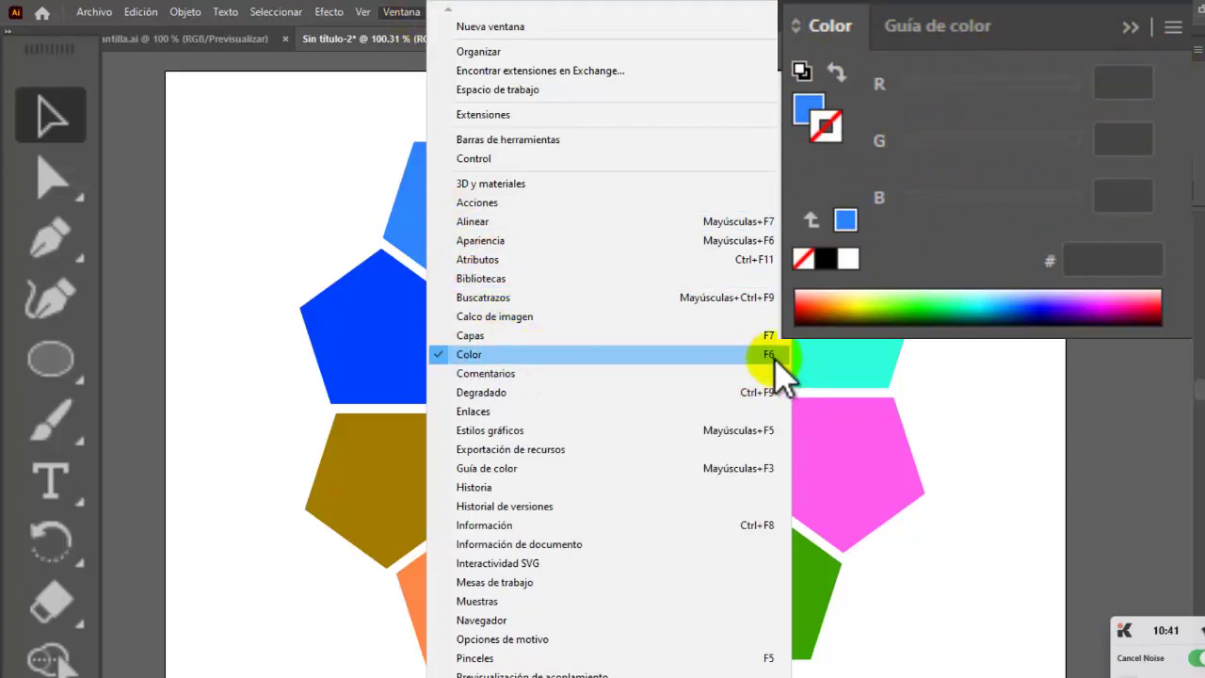
pyautogui.click(1028, 29)
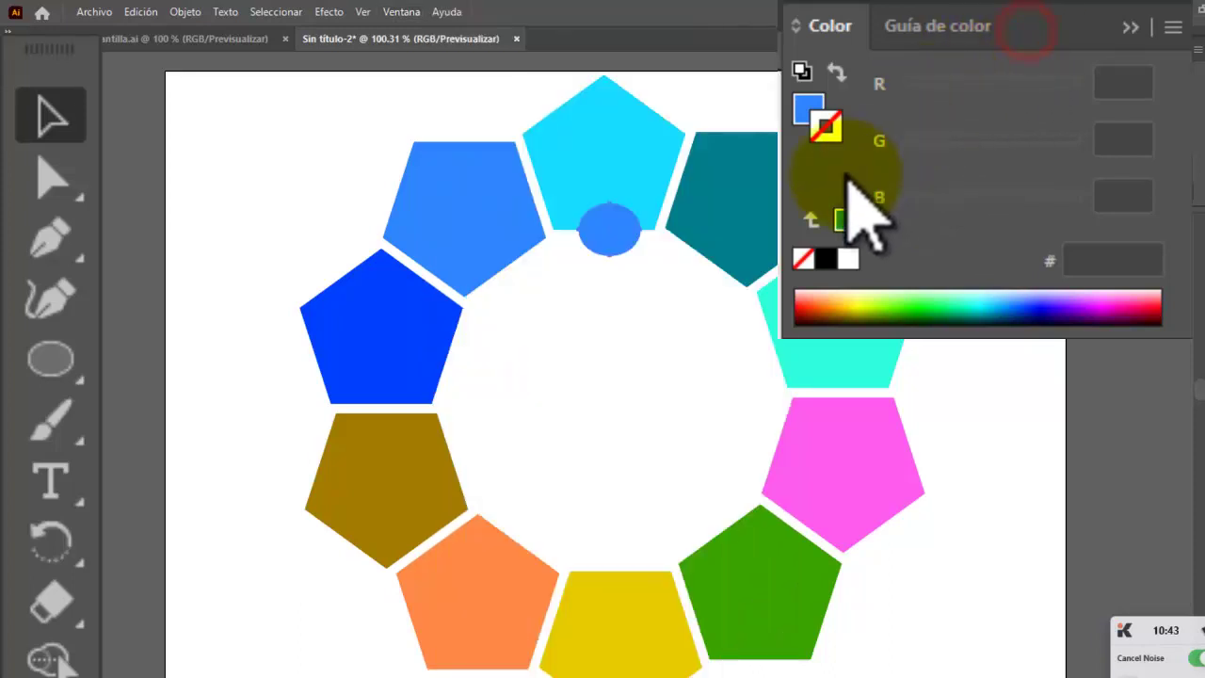
pyautogui.click(853, 260)
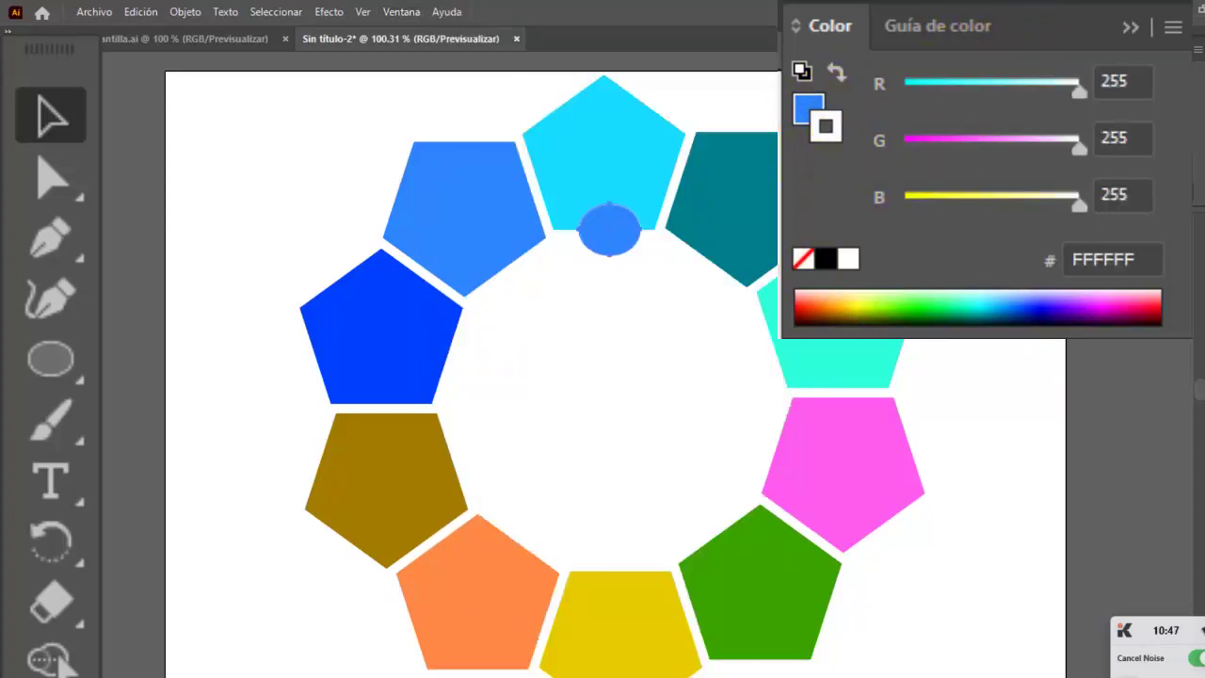
# Step: Show the stroke settings, set the ellipse's stroke weight to 3 pt, and check its outline against the pentagon
pyautogui.click(590, 226)
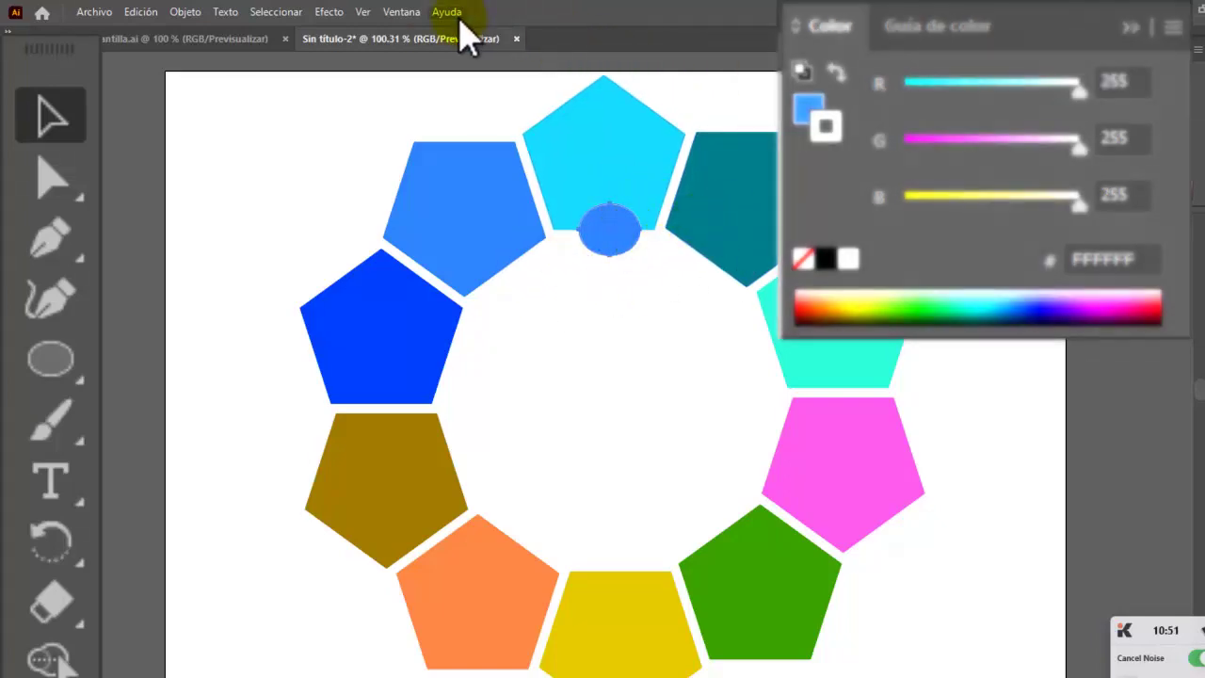
pyautogui.click(401, 11)
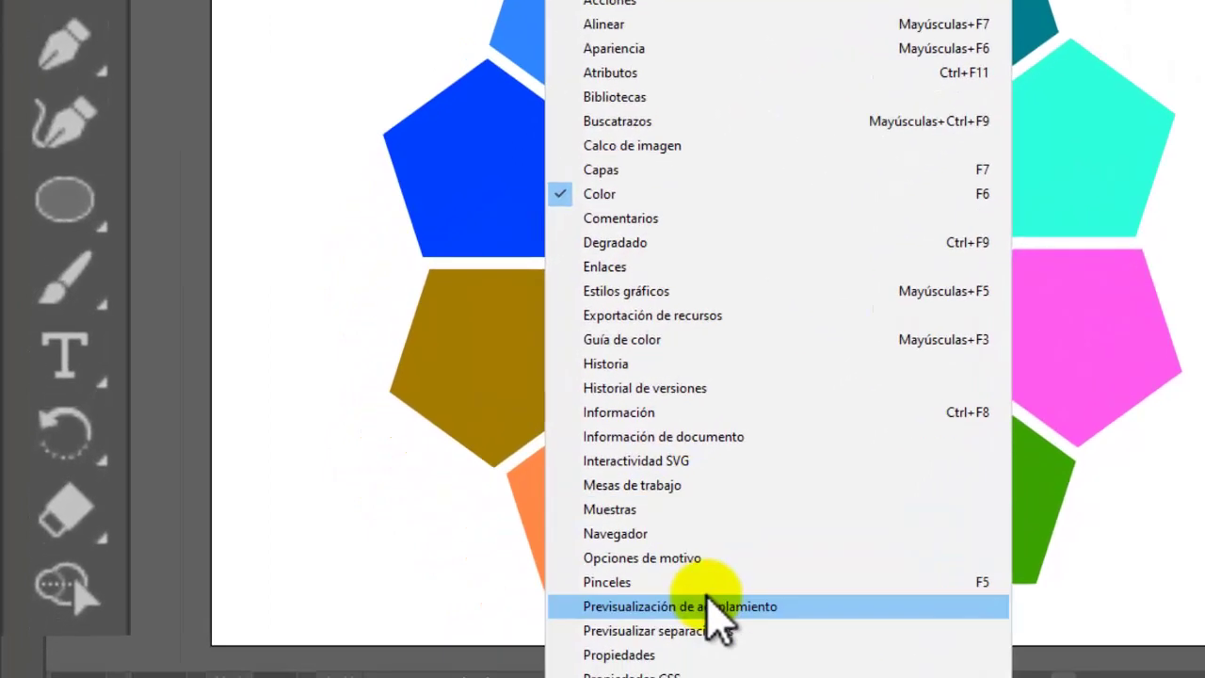
pyautogui.moveTo(511, 677)
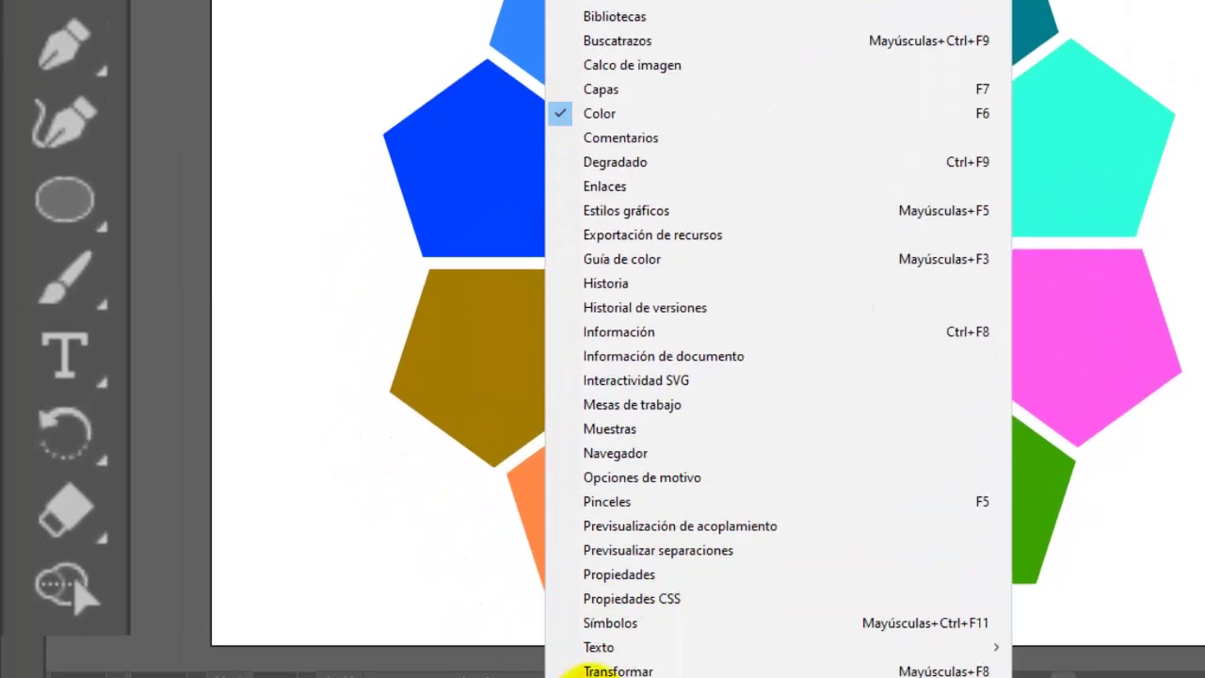
pyautogui.click(629, 608)
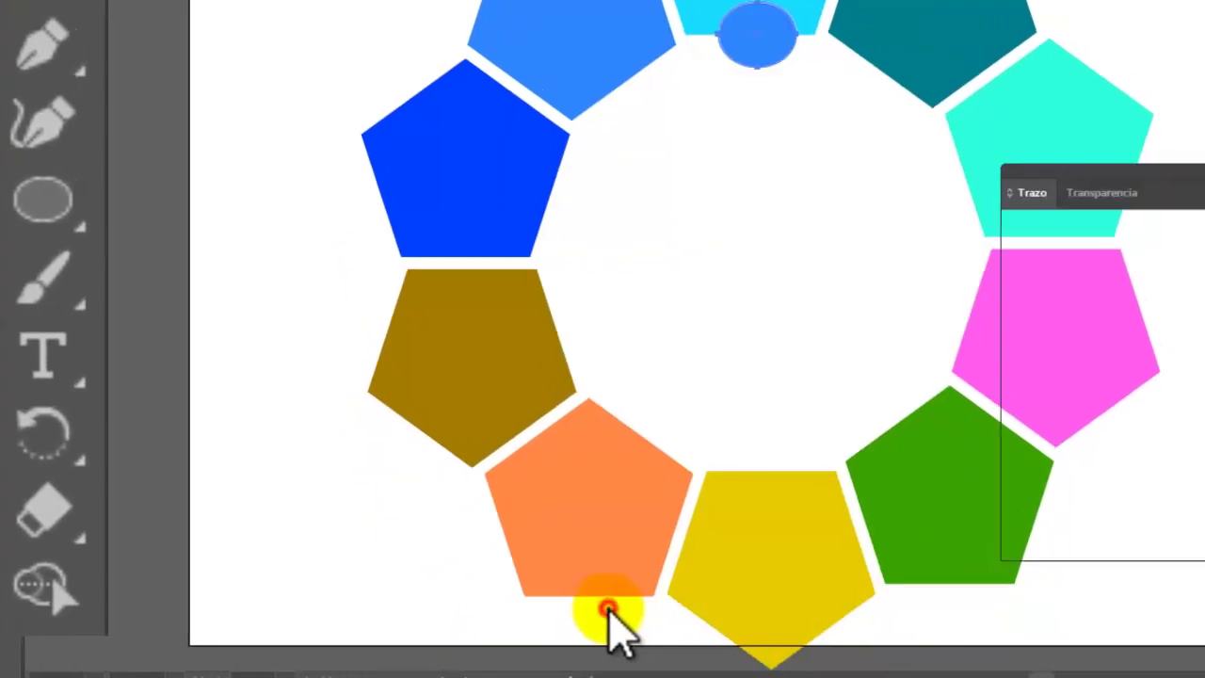
pyautogui.moveTo(1033, 184); pyautogui.dragTo(1168, 155)
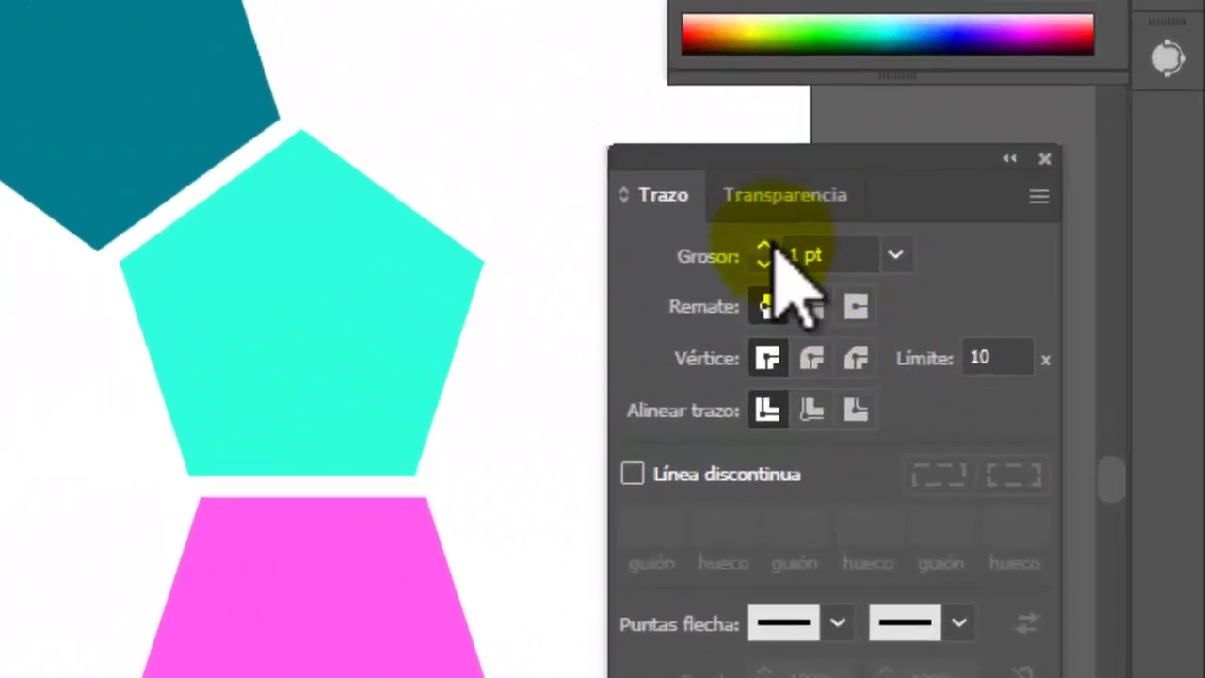
pyautogui.click(765, 239)
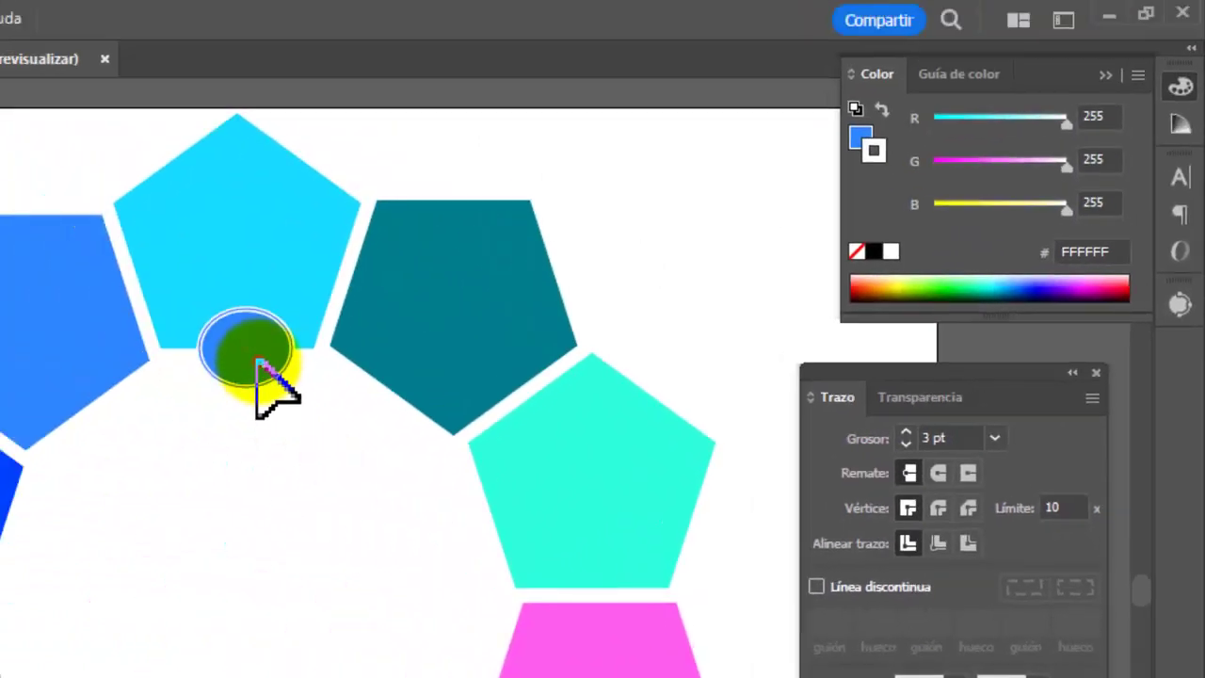
pyautogui.click(257, 359)
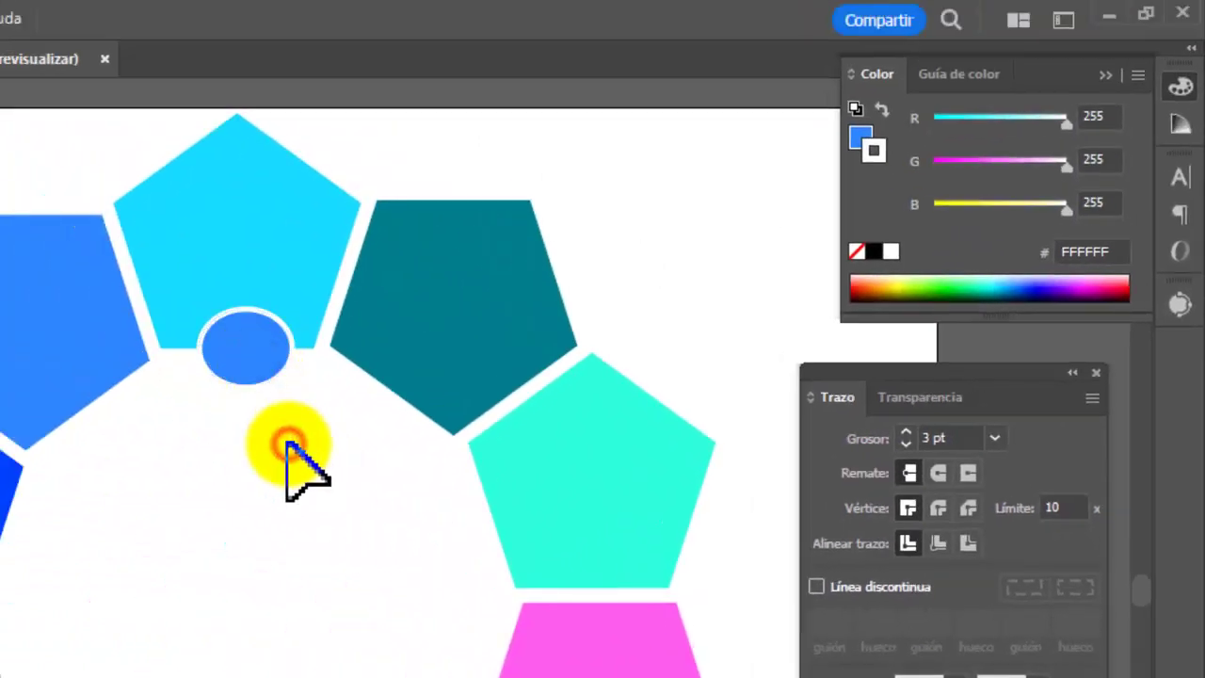
pyautogui.click(280, 337)
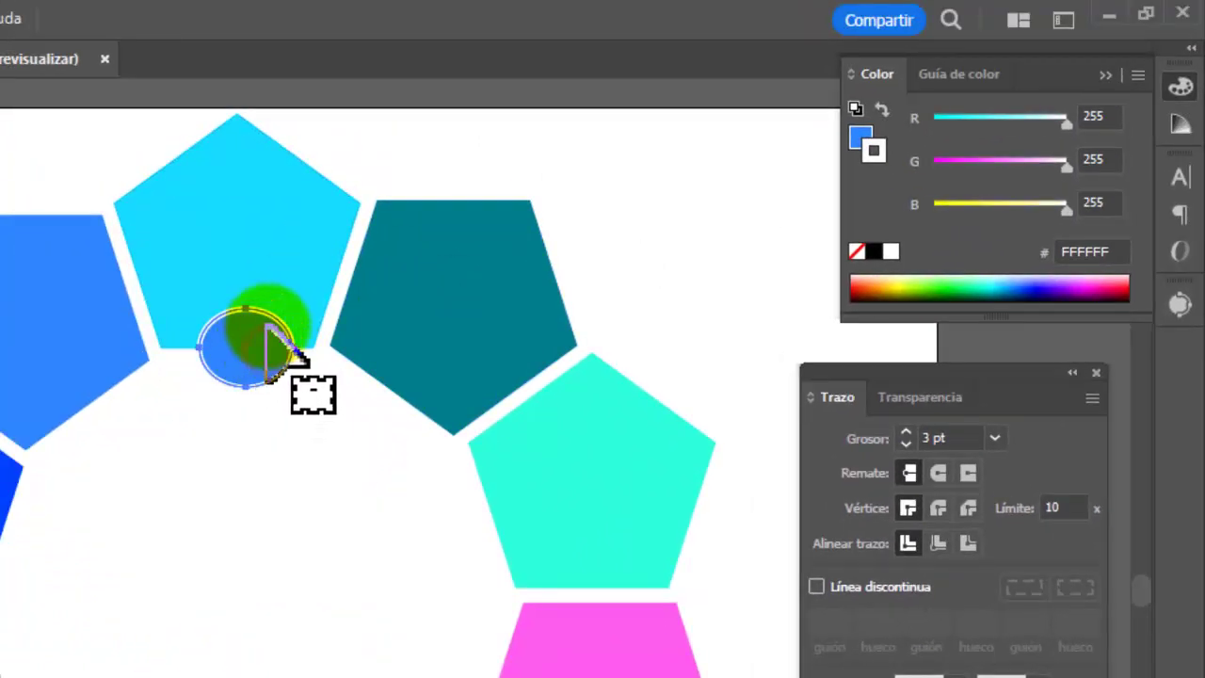
pyautogui.click(420, 386)
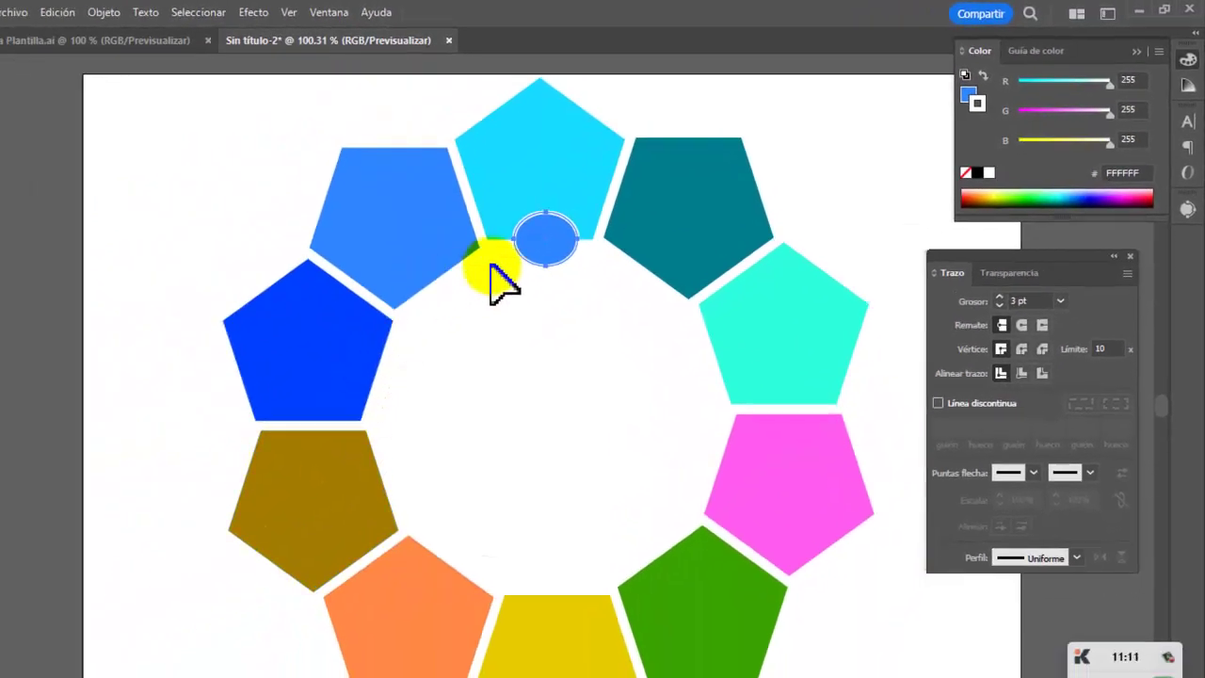
pyautogui.moveTo(491, 266); pyautogui.dragTo(527, 217)
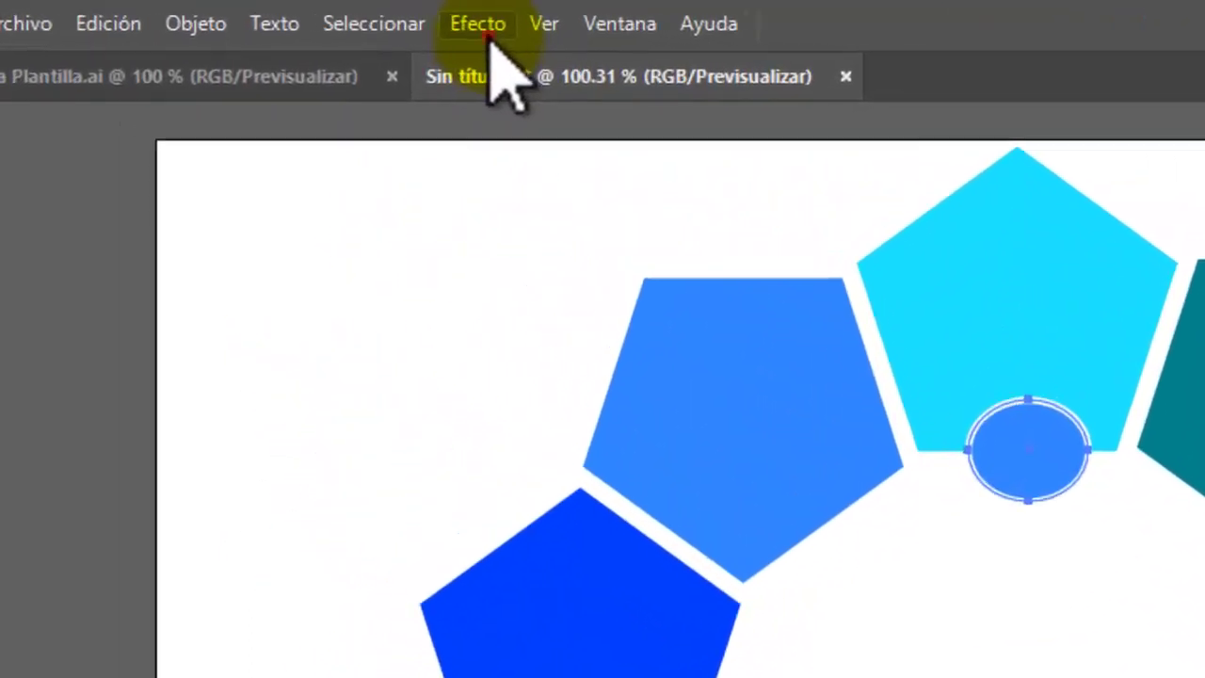
# Step: Apply a Transform effect to the ellipse with 9 copies and a 36° rotation angle
pyautogui.click(253, 13)
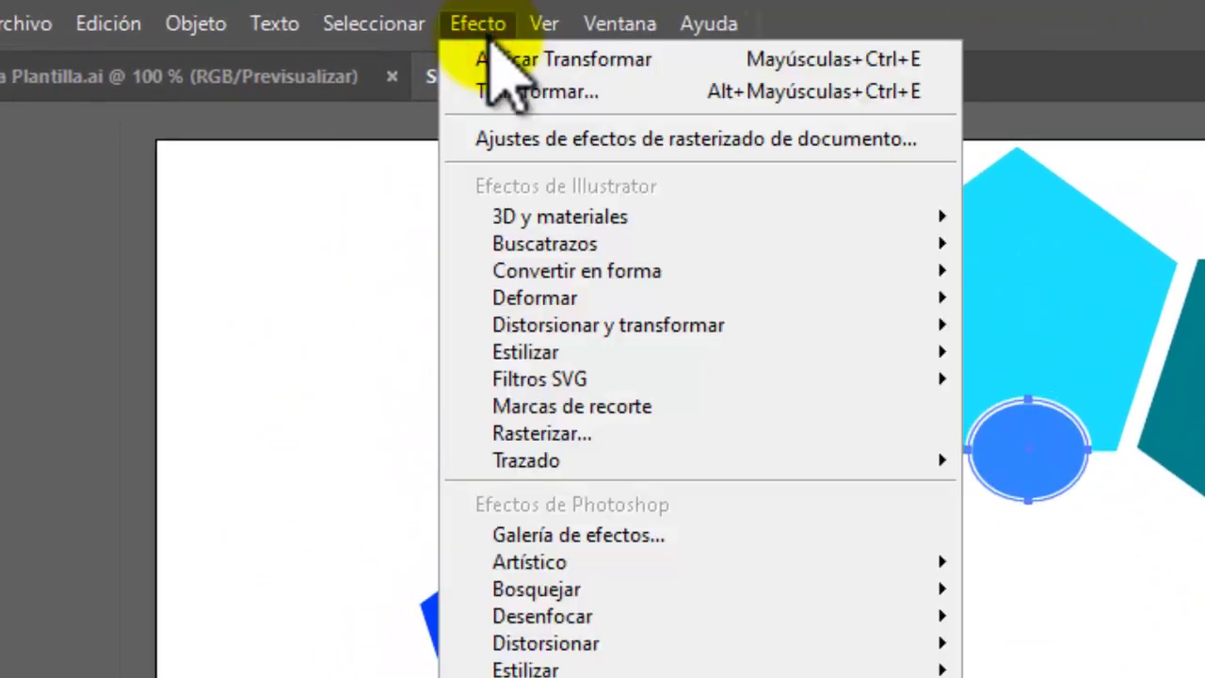
pyautogui.moveTo(640, 325)
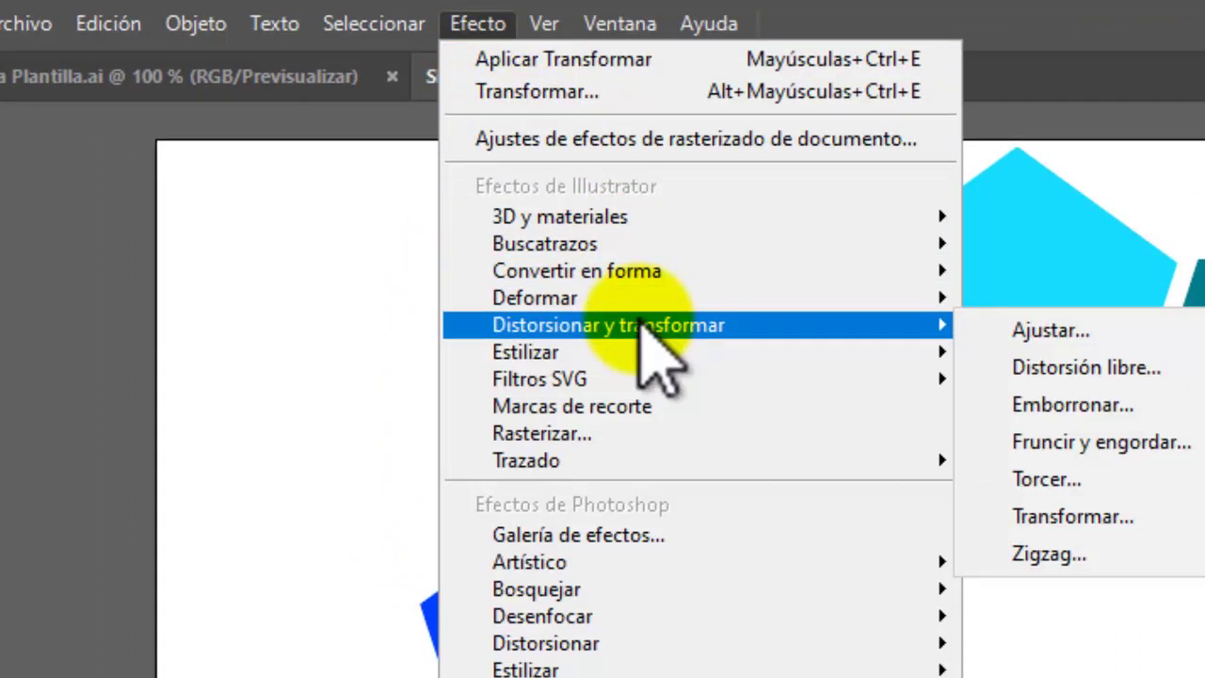
pyautogui.click(1120, 516)
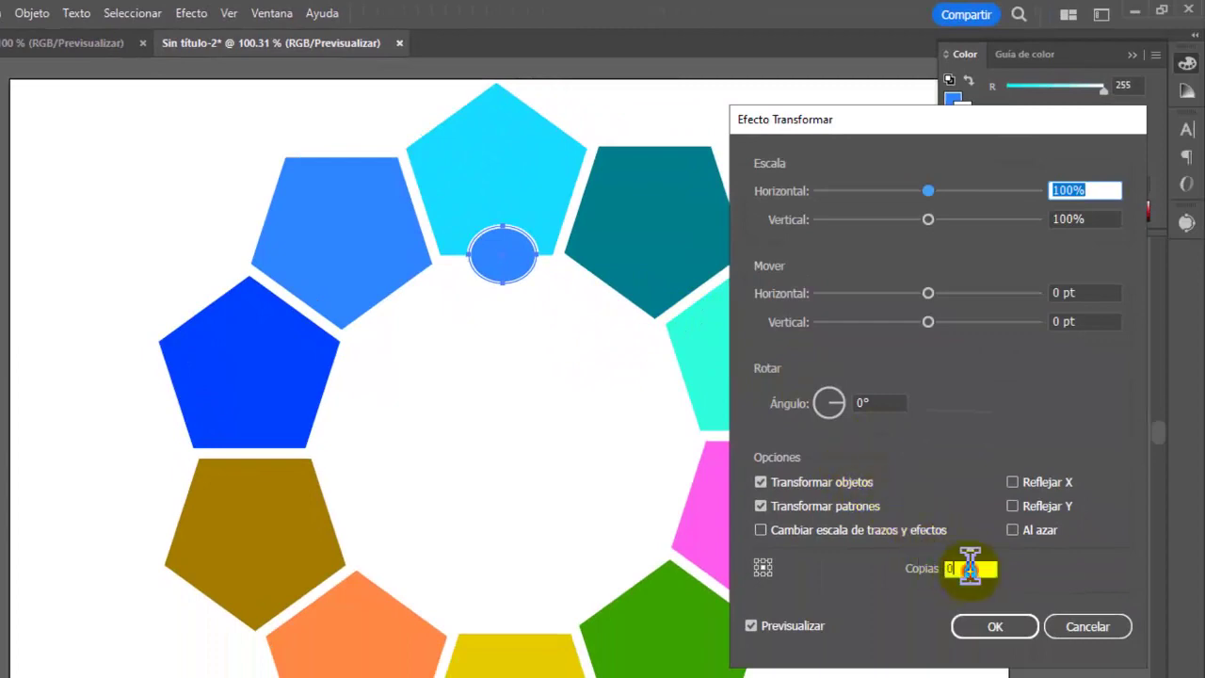
pyautogui.doubleClick(970, 568)
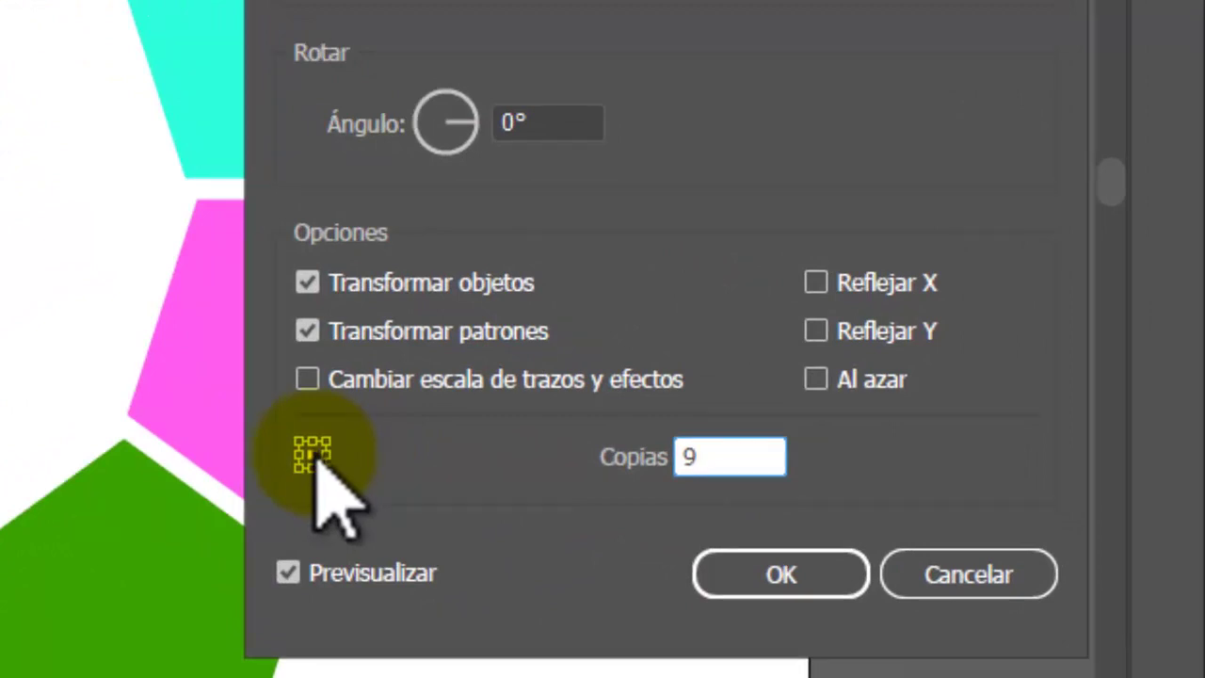
pyautogui.click(459, 127)
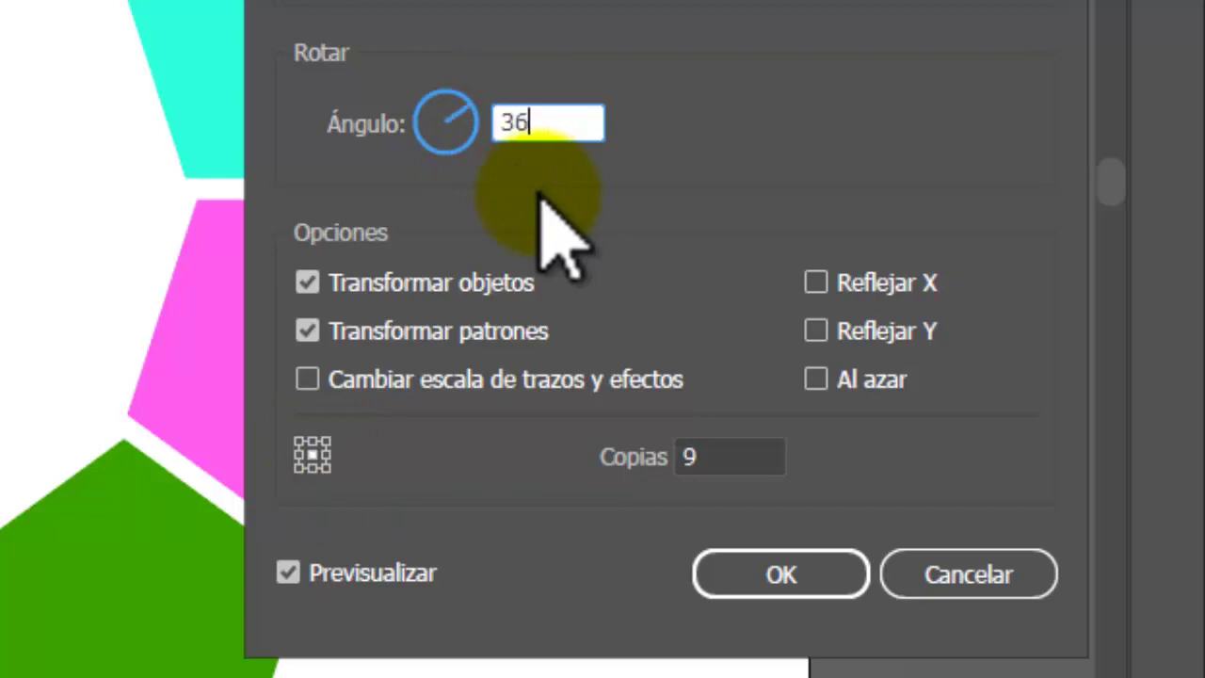
pyautogui.press('Tab')
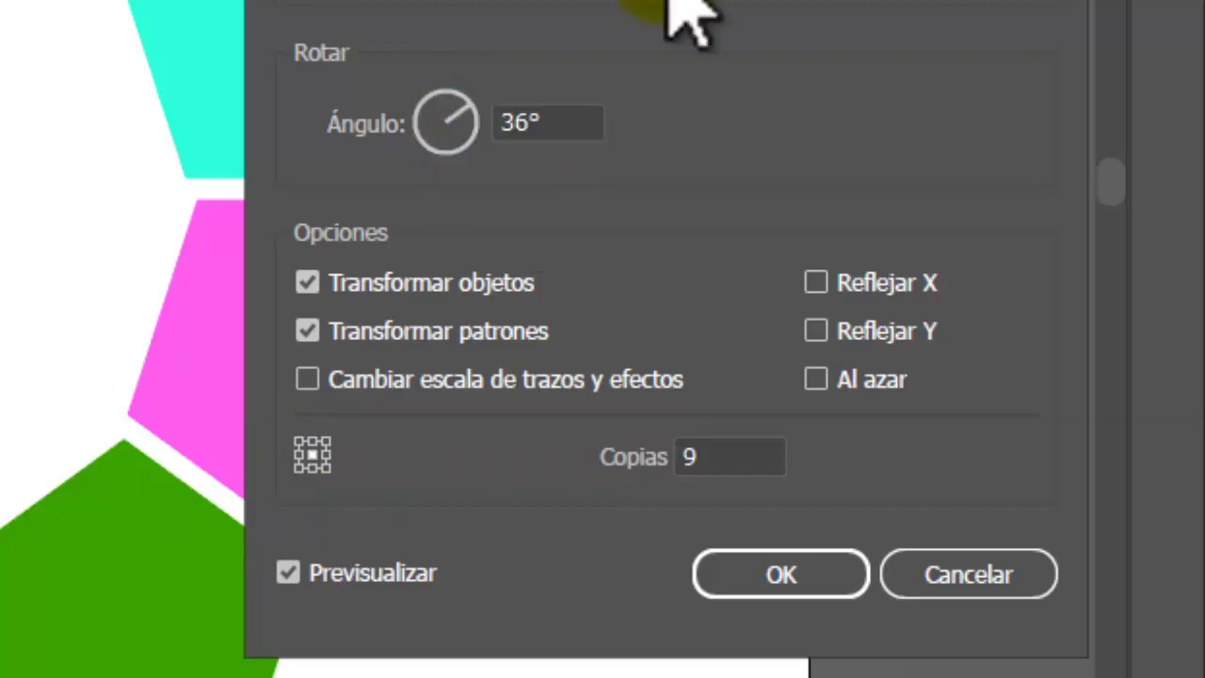
# Step: Offset the ellipse copies by -95 pt horizontally and 27 pt vertically in the Transform effect
pyautogui.moveTo(670, 2)
pyautogui.mouseDown()
pyautogui.moveTo(698, 0)
pyautogui.moveTo(675, 0)
pyautogui.mouseUp()
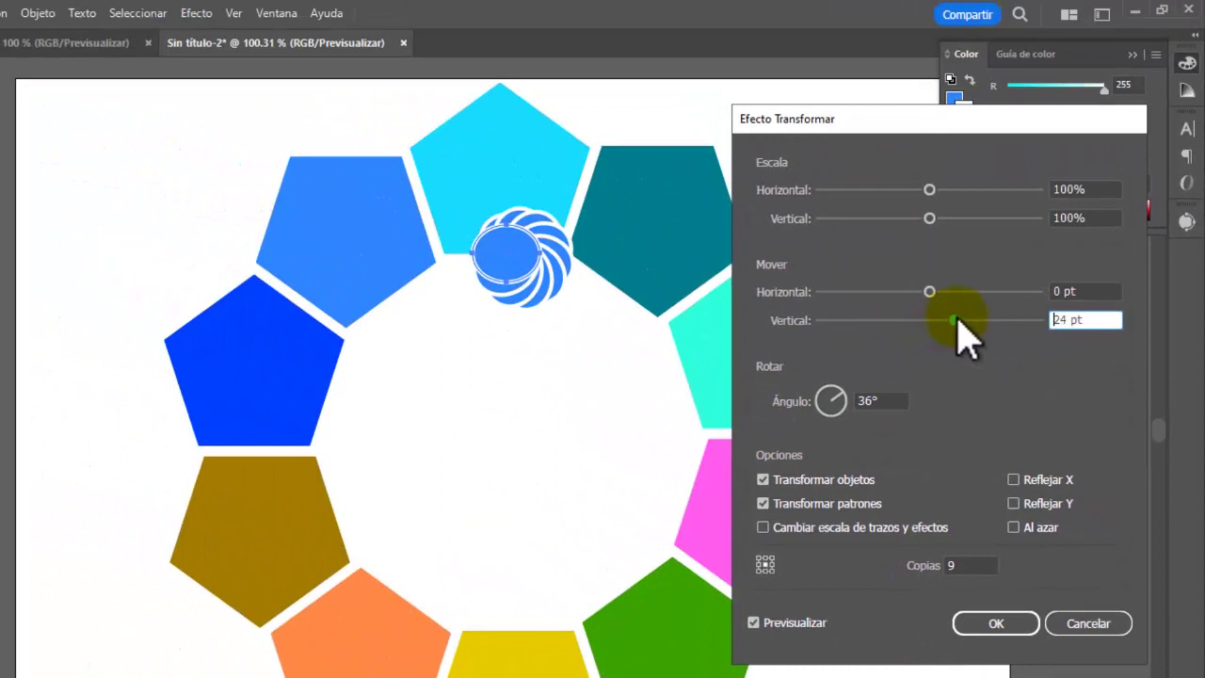
pyautogui.moveTo(958, 321); pyautogui.dragTo(953, 306)
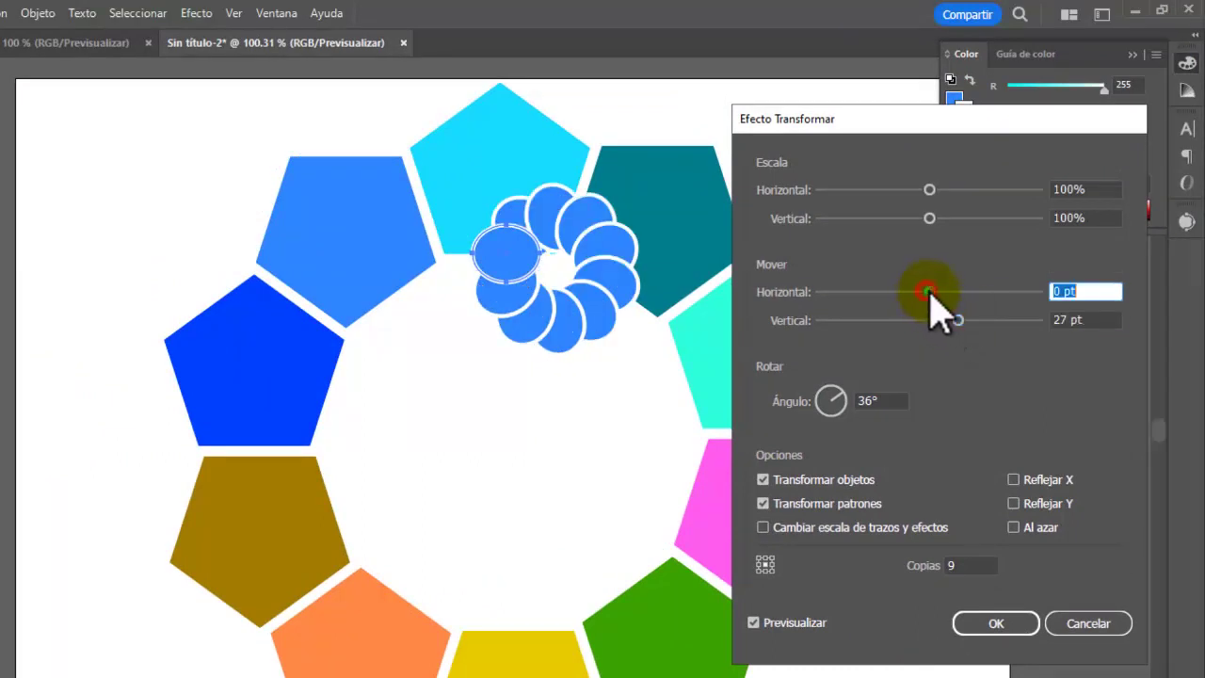
pyautogui.moveTo(951, 302); pyautogui.dragTo(968, 310)
pyautogui.click(1088, 291)
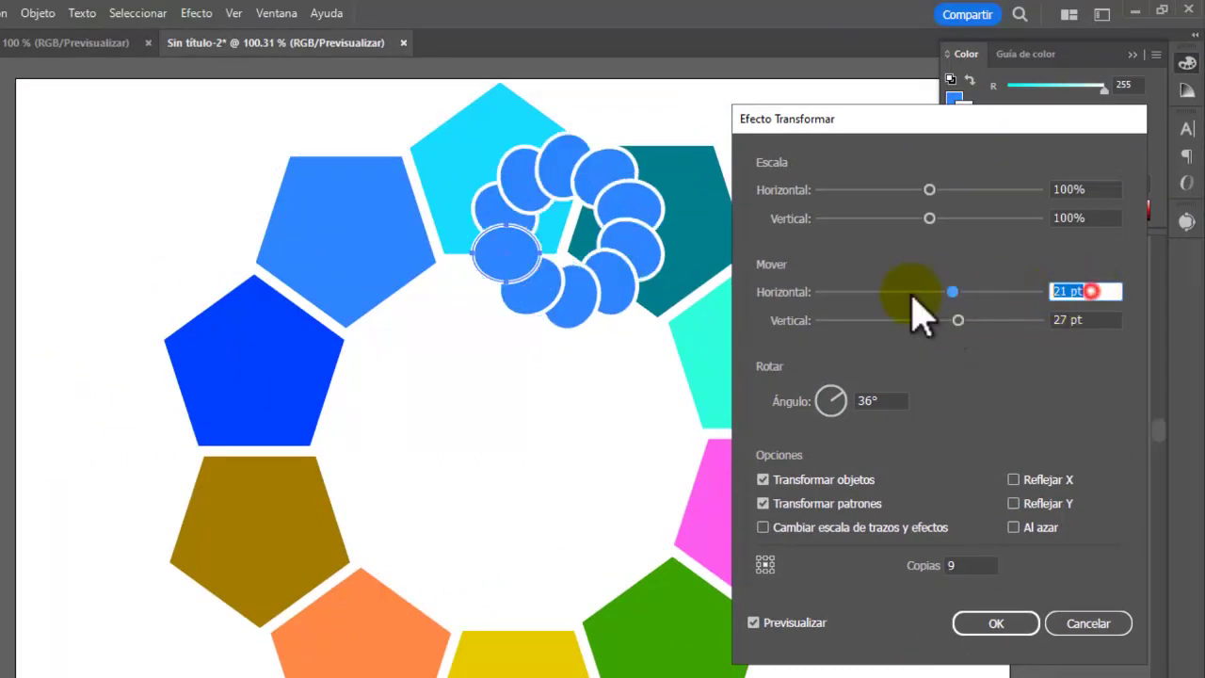
pyautogui.click(913, 293)
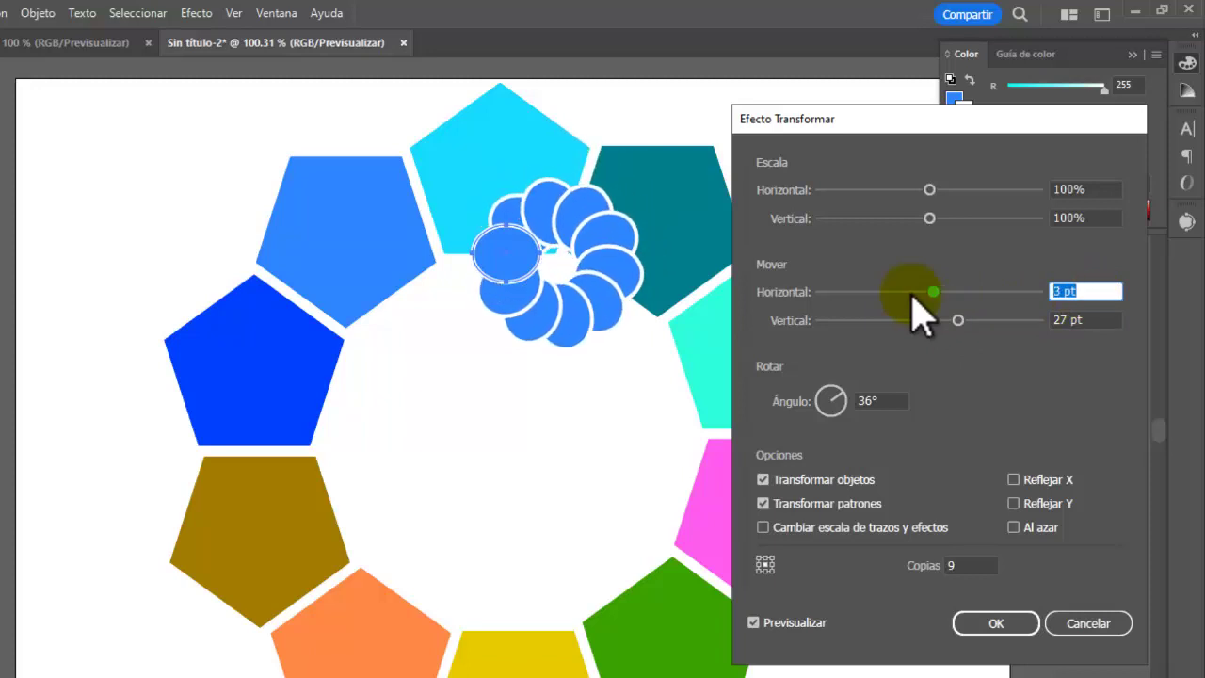
pyautogui.press('Down')
pyautogui.press('Down')
pyautogui.press('Down')
pyautogui.press('Down')
pyautogui.press('Down')
pyautogui.press('Down')
pyautogui.press('Down')
pyautogui.press('Down')
pyautogui.press('Down')
pyautogui.press('Down')
pyautogui.press('Down')
pyautogui.press('Down')
pyautogui.press('Down')
pyautogui.press('Down')
pyautogui.press('Down')
pyautogui.press('Down')
pyautogui.press('Down')
pyautogui.press('Down')
pyautogui.press('Down')
pyautogui.press('Down')
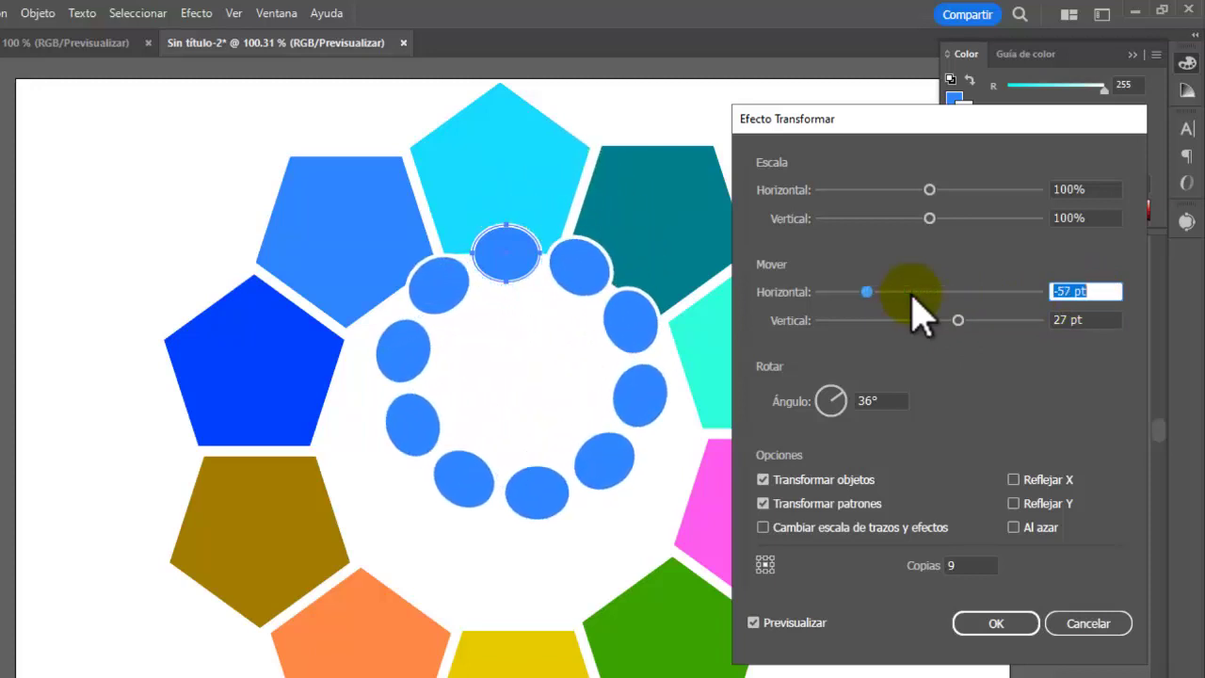
pyautogui.press('Down')
pyautogui.press('Down')
pyautogui.press('Down')
pyautogui.press('Down')
pyautogui.press('Down')
pyautogui.press('Down')
pyautogui.press('Down')
pyautogui.press('Down')
pyautogui.press('Down')
pyautogui.press('Down')
pyautogui.press('Down')
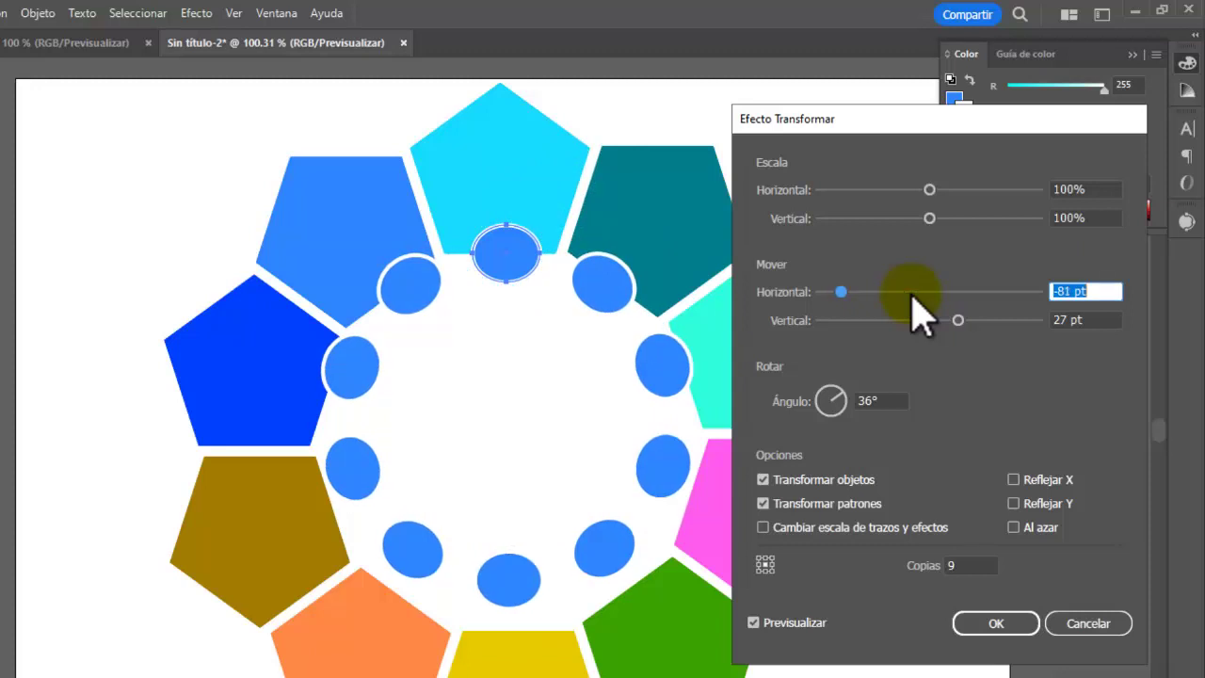
pyautogui.press('Down')
pyautogui.press('Down')
pyautogui.press('Down')
pyautogui.press('Down')
pyautogui.press('Down')
pyautogui.press('Down')
pyautogui.press('Down')
pyautogui.press('Down')
pyautogui.press('Down')
pyautogui.press('Down')
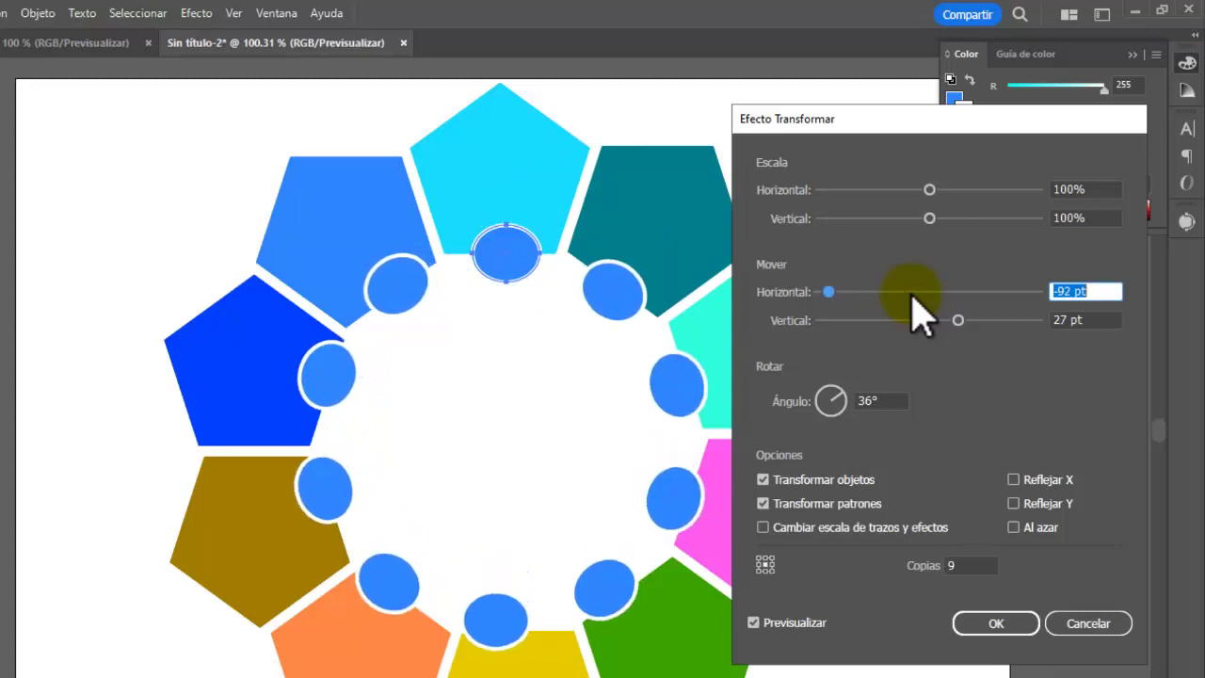
pyautogui.press('Down')
pyautogui.press('Down')
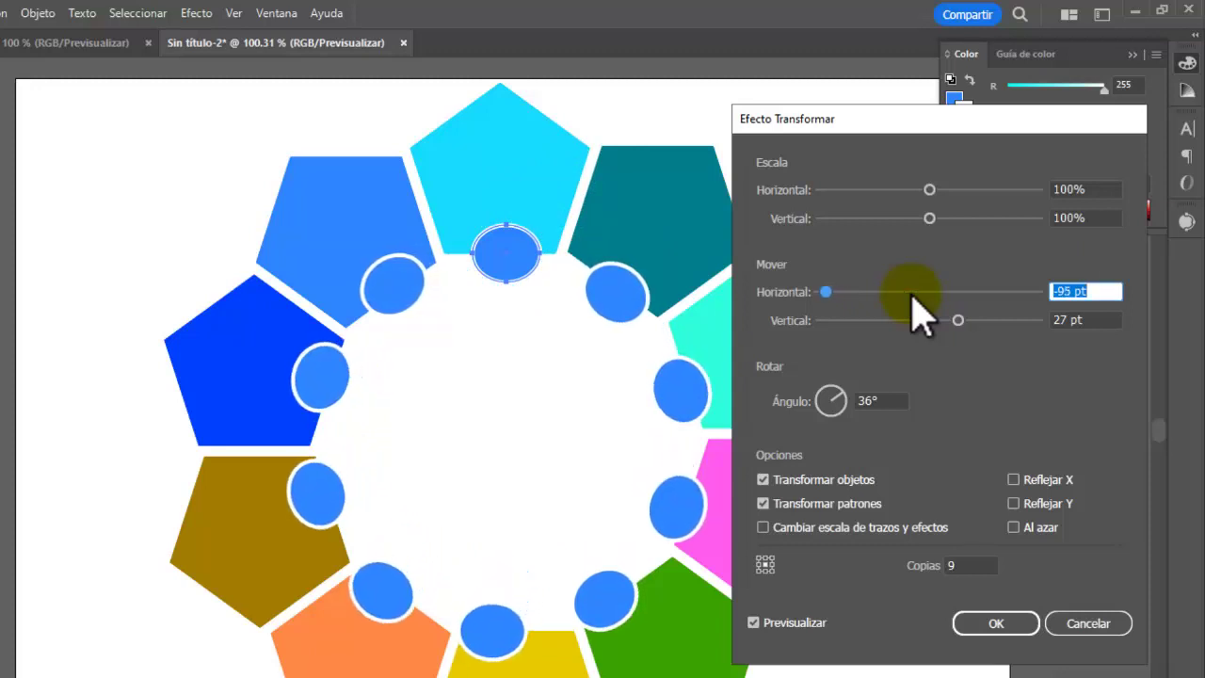
# Step: Set the vertical move of the ellipse copies to 33 pt
pyautogui.click(1097, 319)
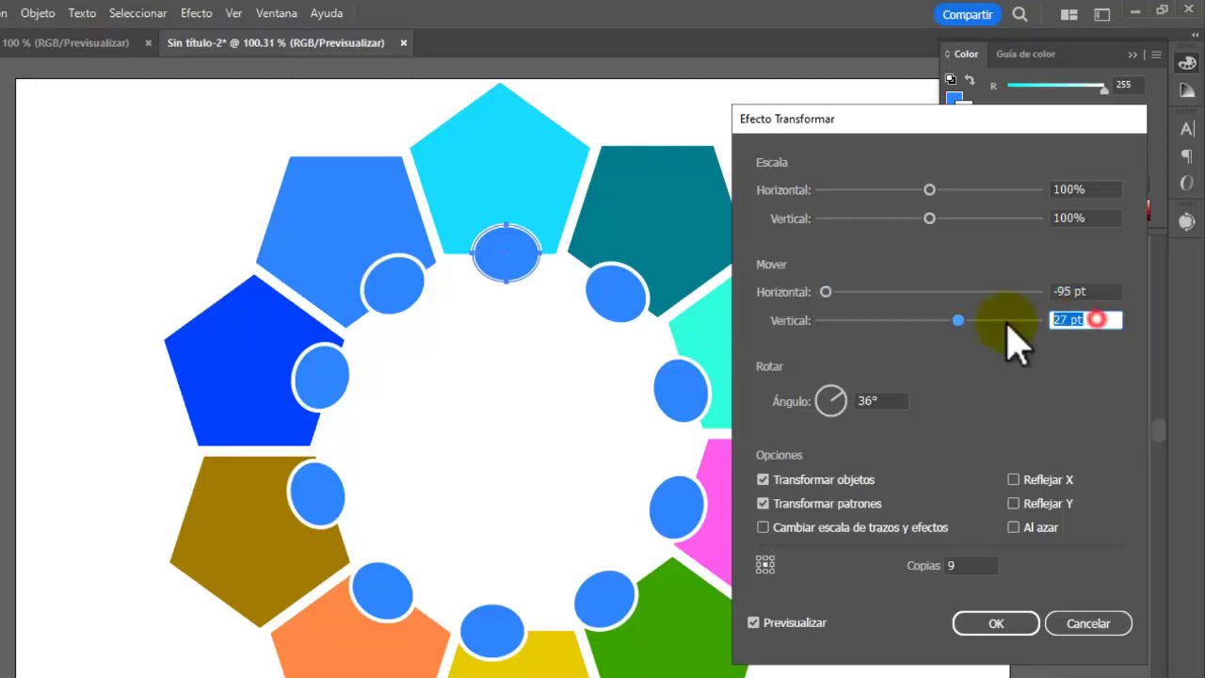
pyautogui.press('Up')
pyautogui.press('Up')
pyautogui.press('Up')
pyautogui.press('Up')
pyautogui.press('Up')
pyautogui.press('Up')
pyautogui.press('Up')
pyautogui.press('Up')
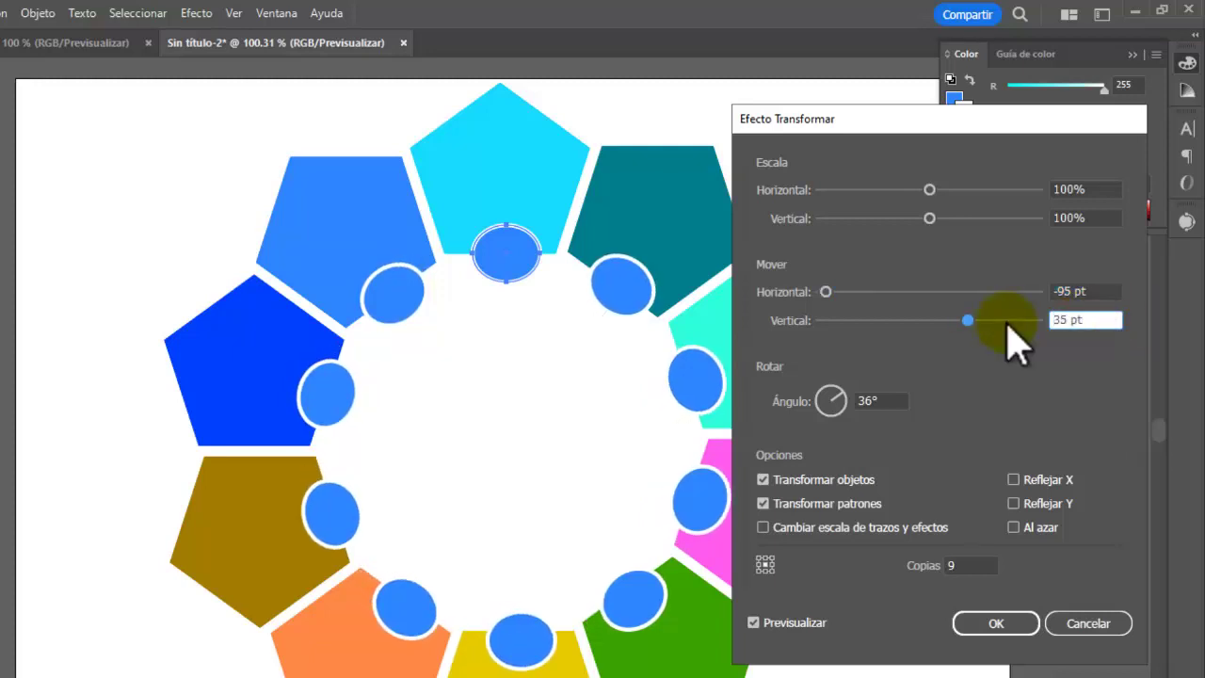
pyautogui.press('Down')
pyautogui.press('Down')
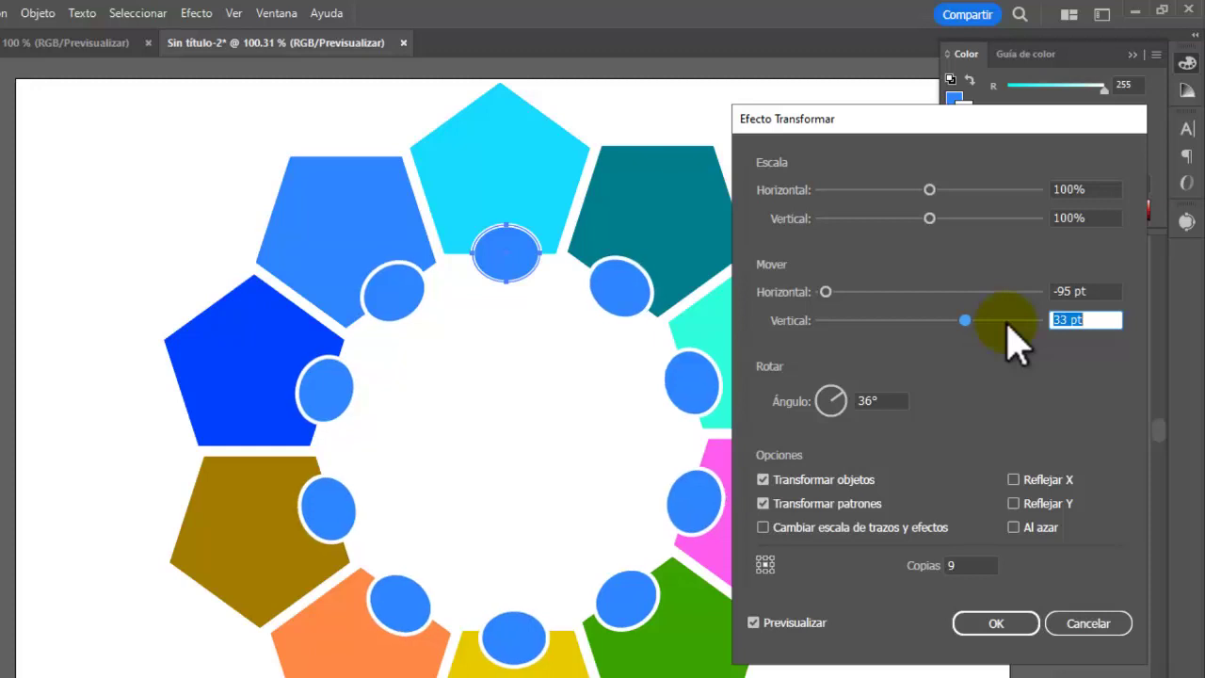
# Step: Try a horizontal move of -92 pt for the ellipse copies and restore it to -95 pt
pyautogui.click(1097, 291)
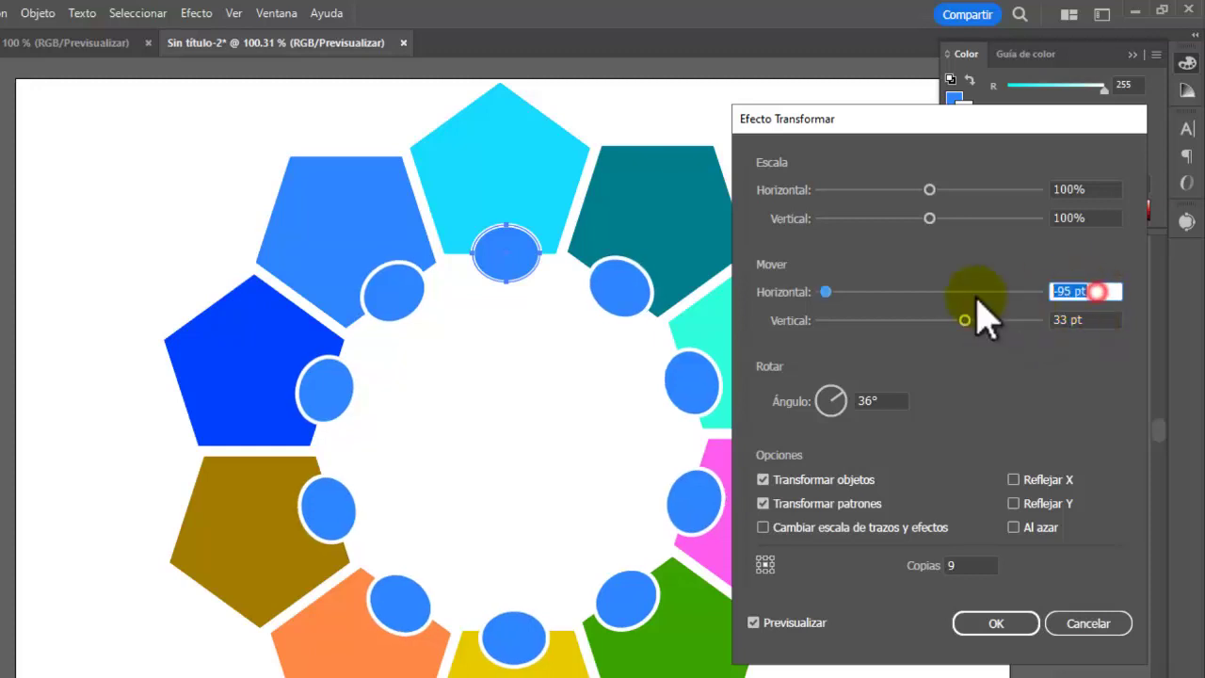
pyautogui.press('Up')
pyautogui.press('Up')
pyautogui.press('Up')
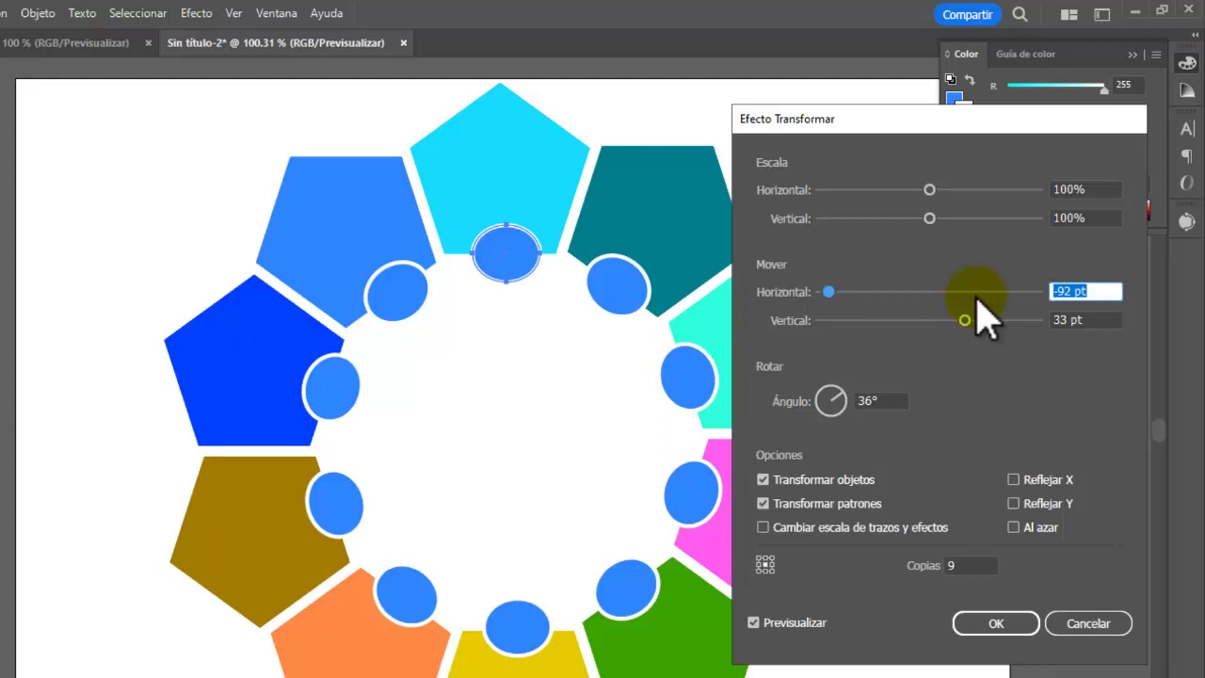
pyautogui.press('Down')
pyautogui.press('Down')
pyautogui.press('Down')
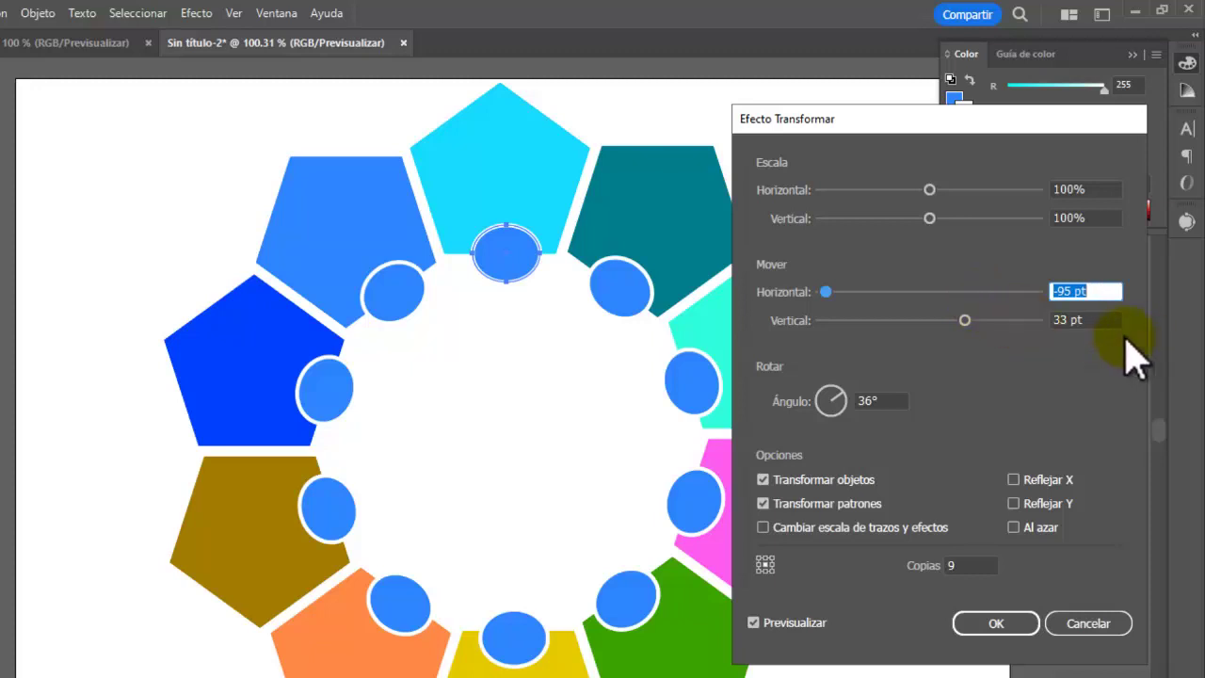
# Step: Set the vertical move of the copies to 34 pt, apply the Transform effect and deselect the ellipse
pyautogui.press('Tab')
pyautogui.press('Up')
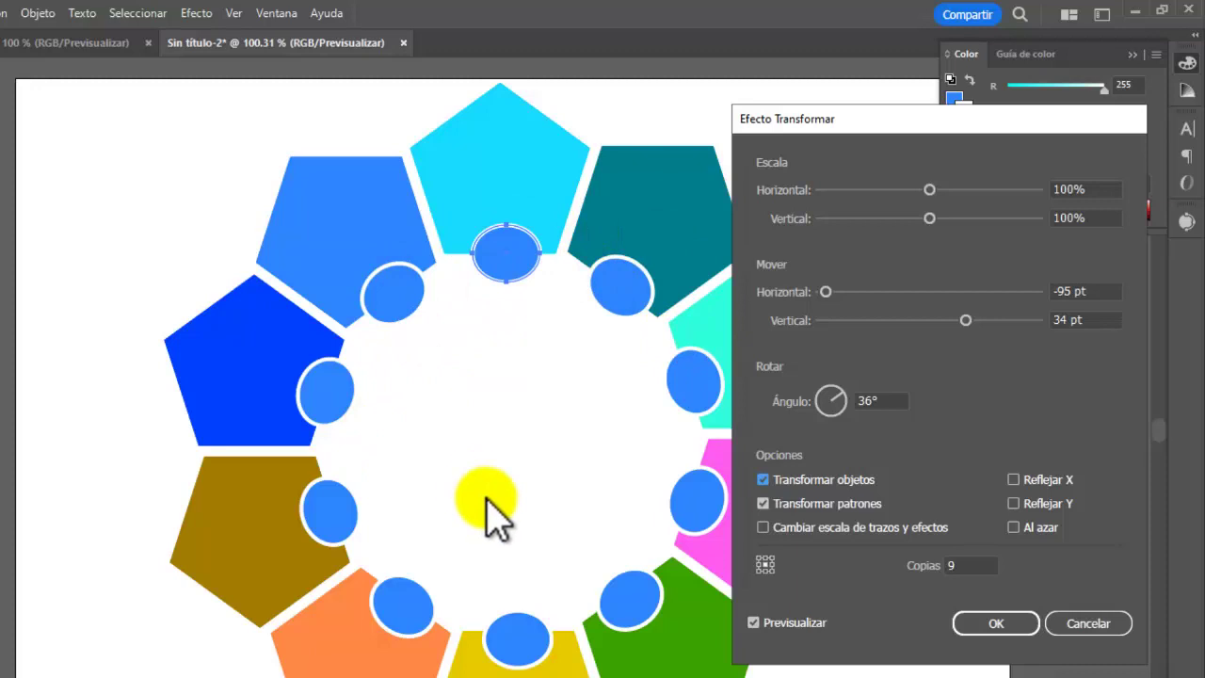
pyautogui.click(982, 623)
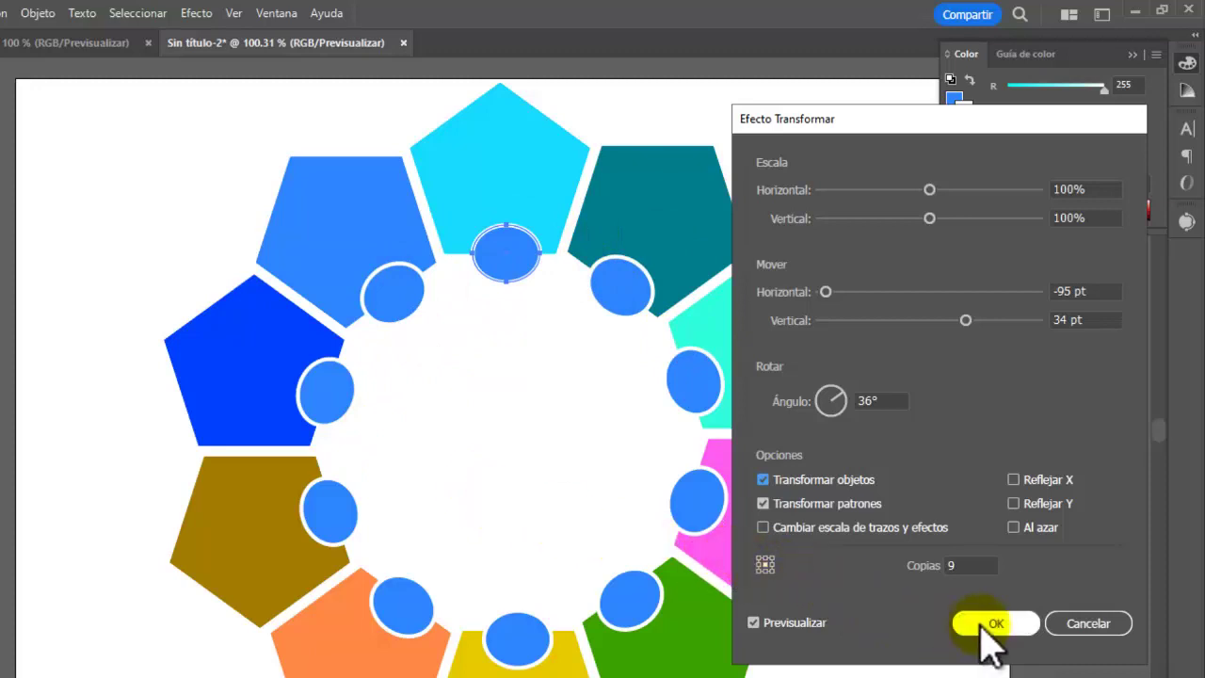
pyautogui.click(855, 386)
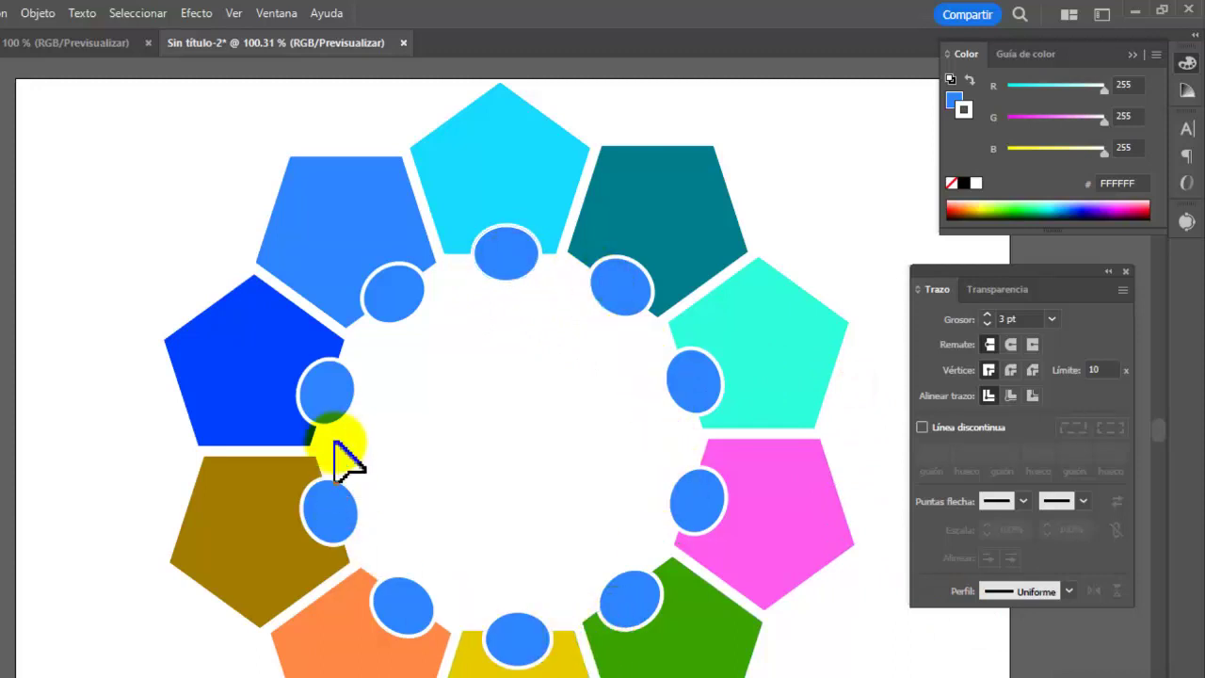
# Step: Expand the appearance of the ellipse with its copies, ungroup the resulting ellipses and deselect them
pyautogui.click(505, 256)
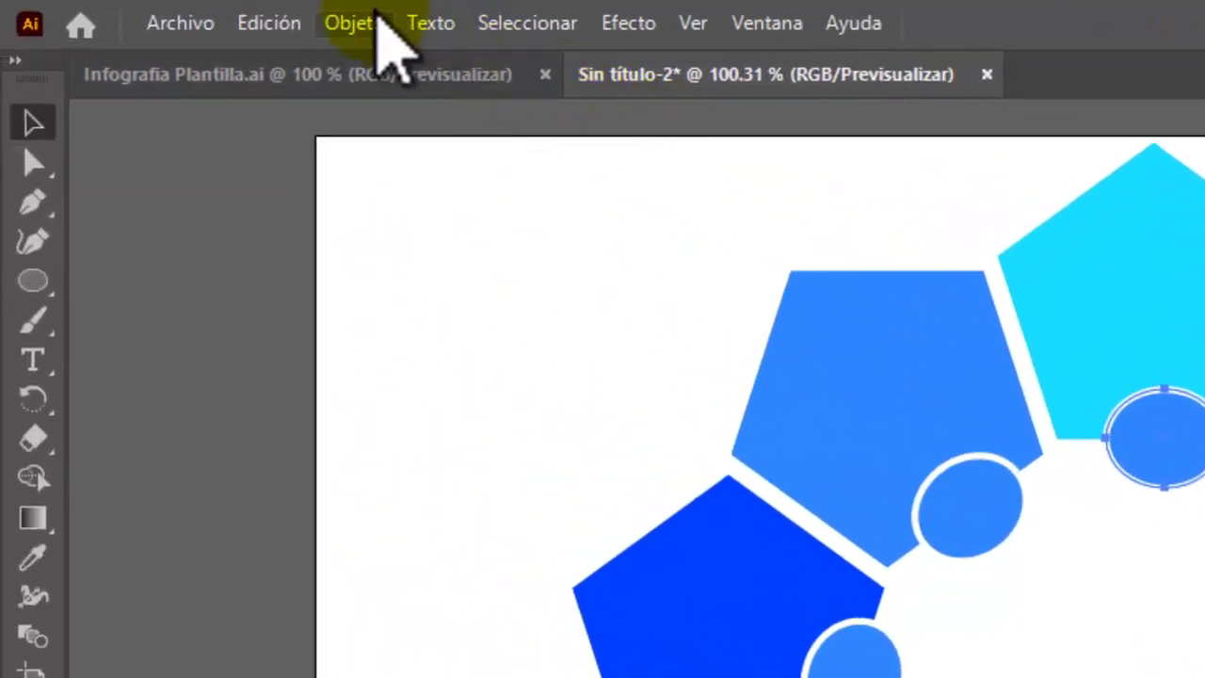
pyautogui.click(374, 24)
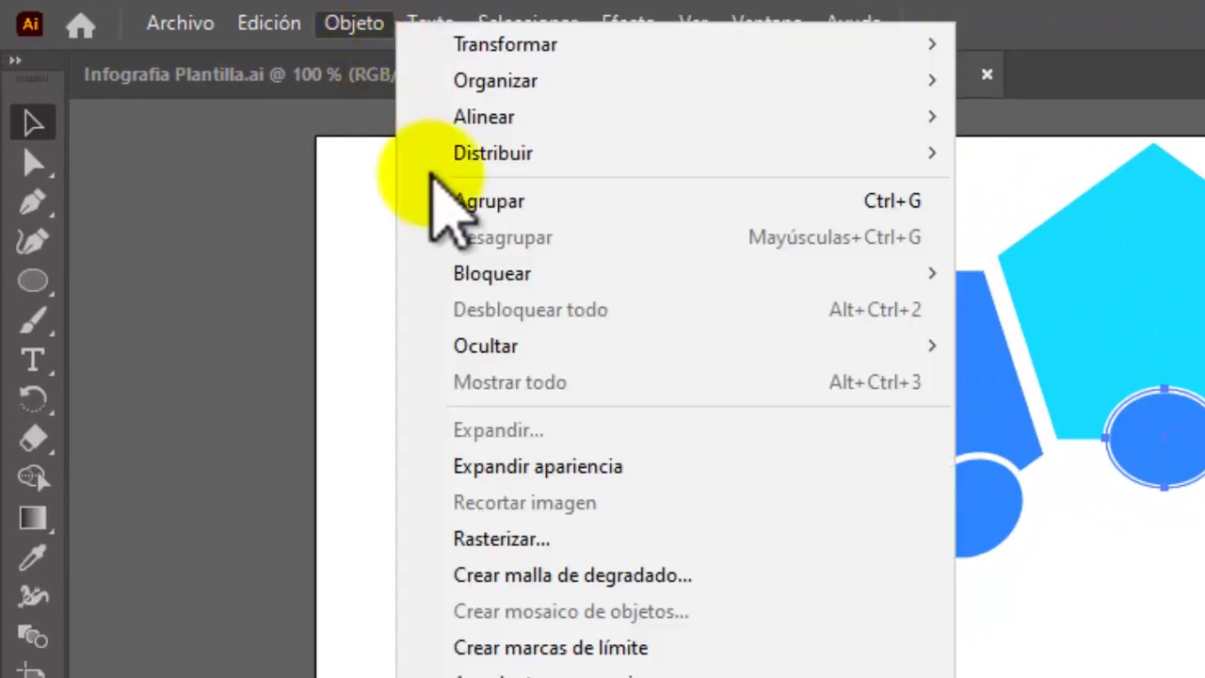
pyautogui.click(579, 466)
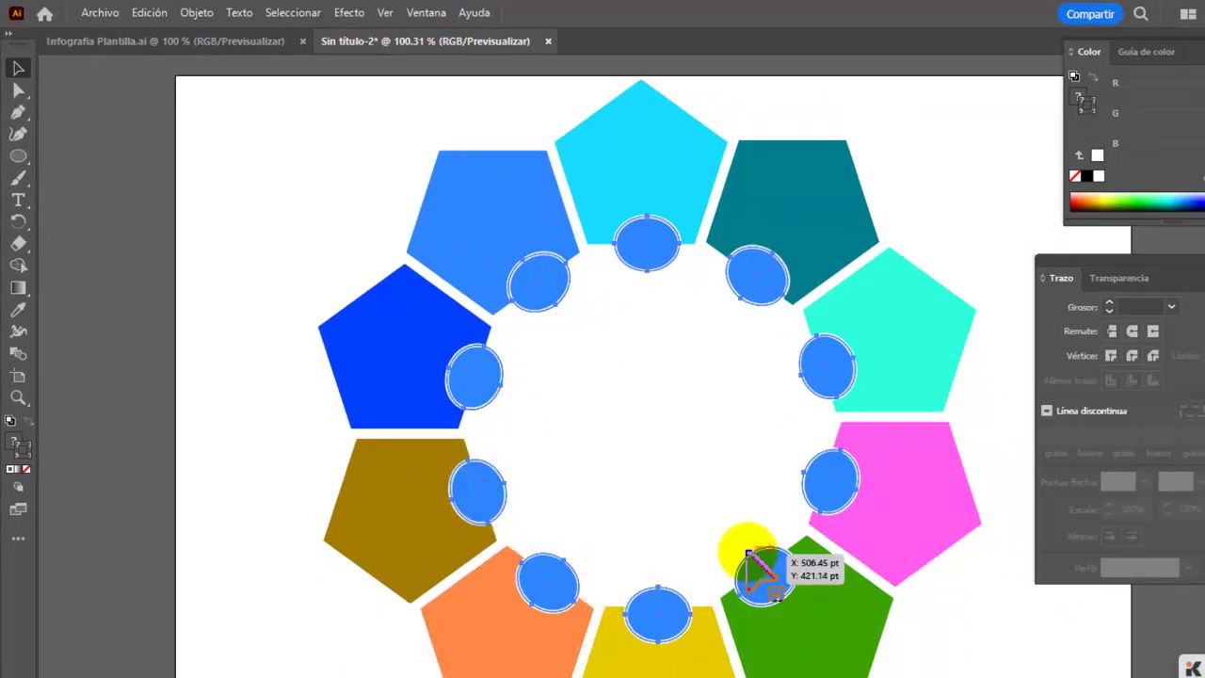
pyautogui.rightClick(761, 296)
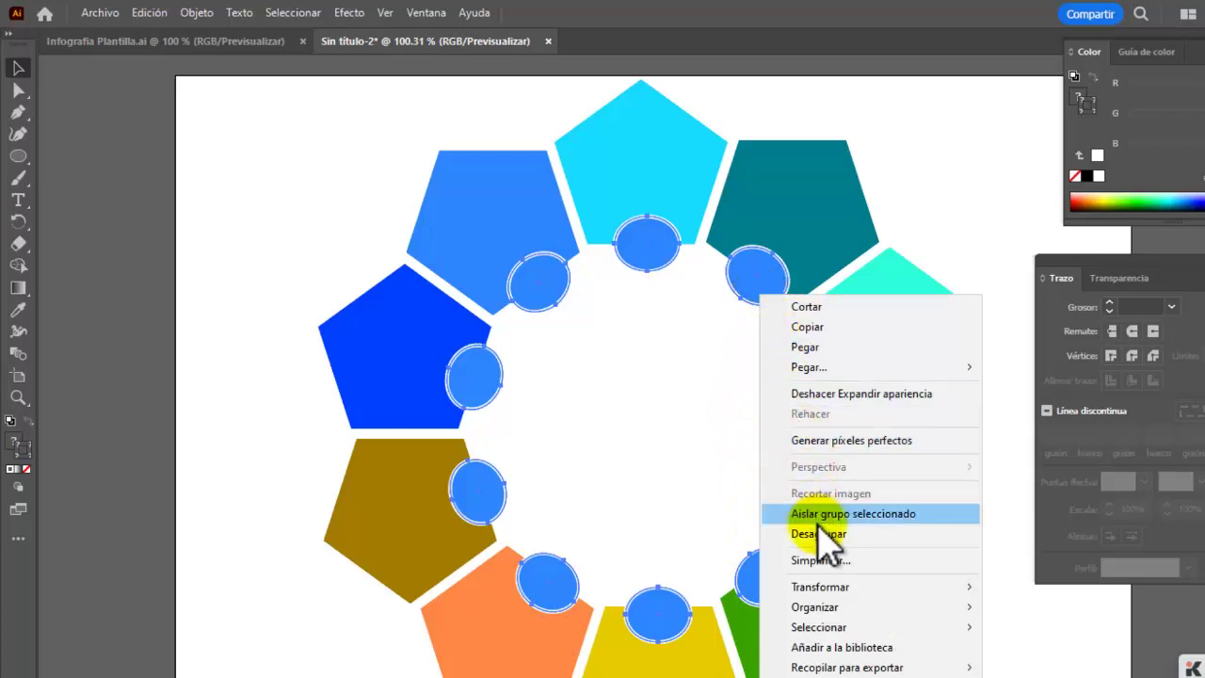
pyautogui.click(819, 534)
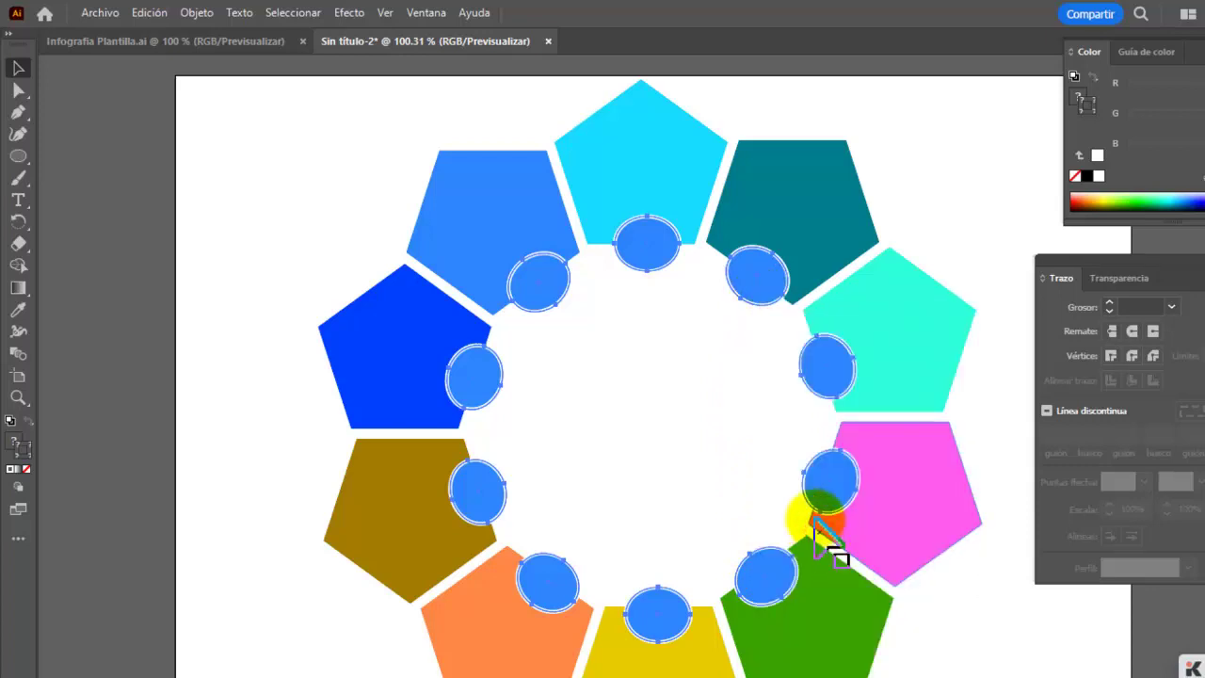
pyautogui.click(280, 172)
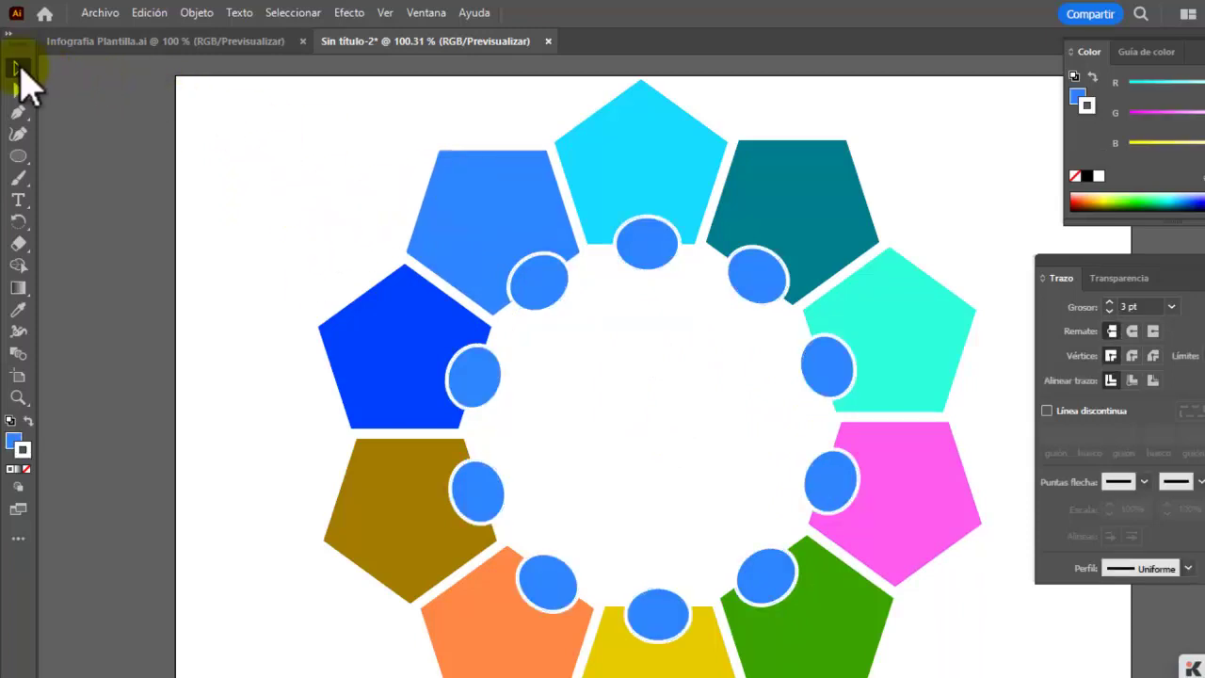
# Step: Fill the ellipse on the teal pentagon with light cyan and the one on the turquoise pentagon with dark blue
pyautogui.click(20, 67)
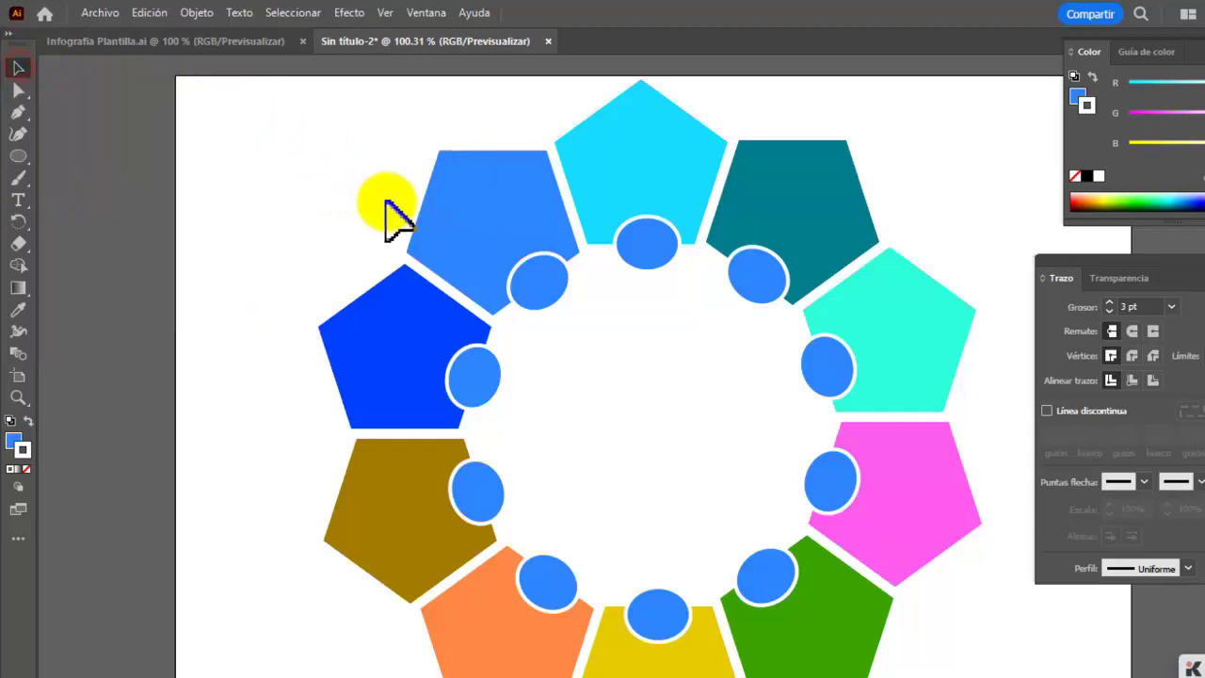
pyautogui.click(741, 286)
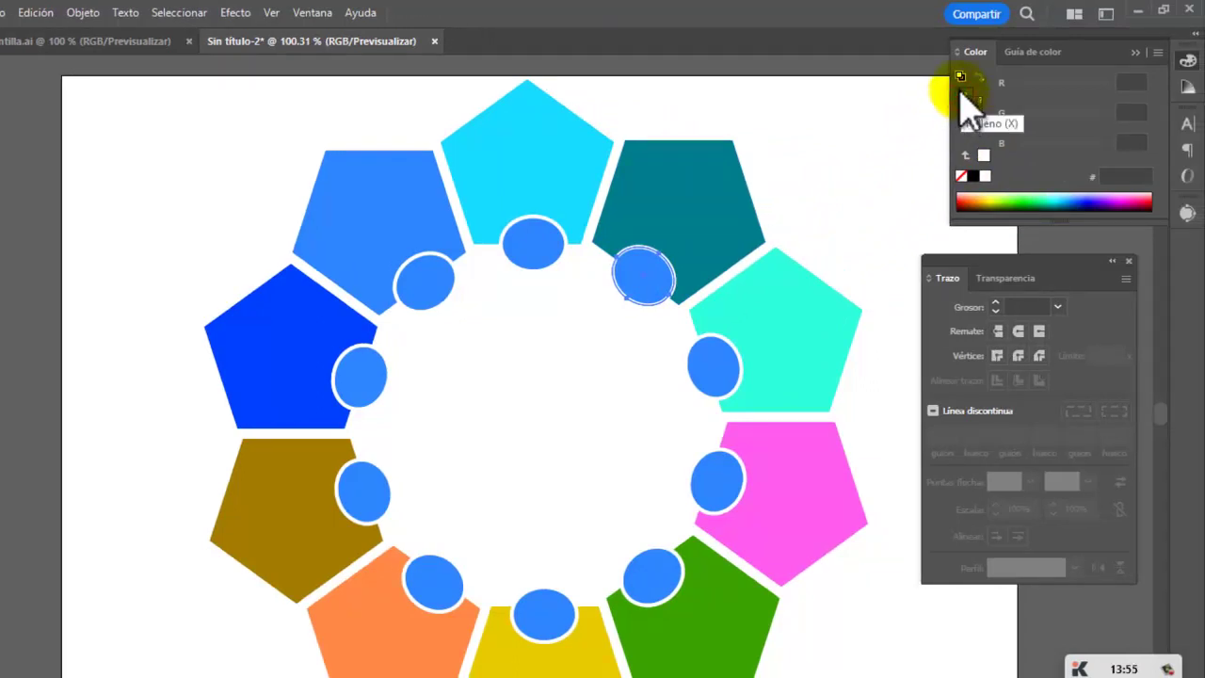
pyautogui.click(1056, 195)
pyautogui.click(721, 374)
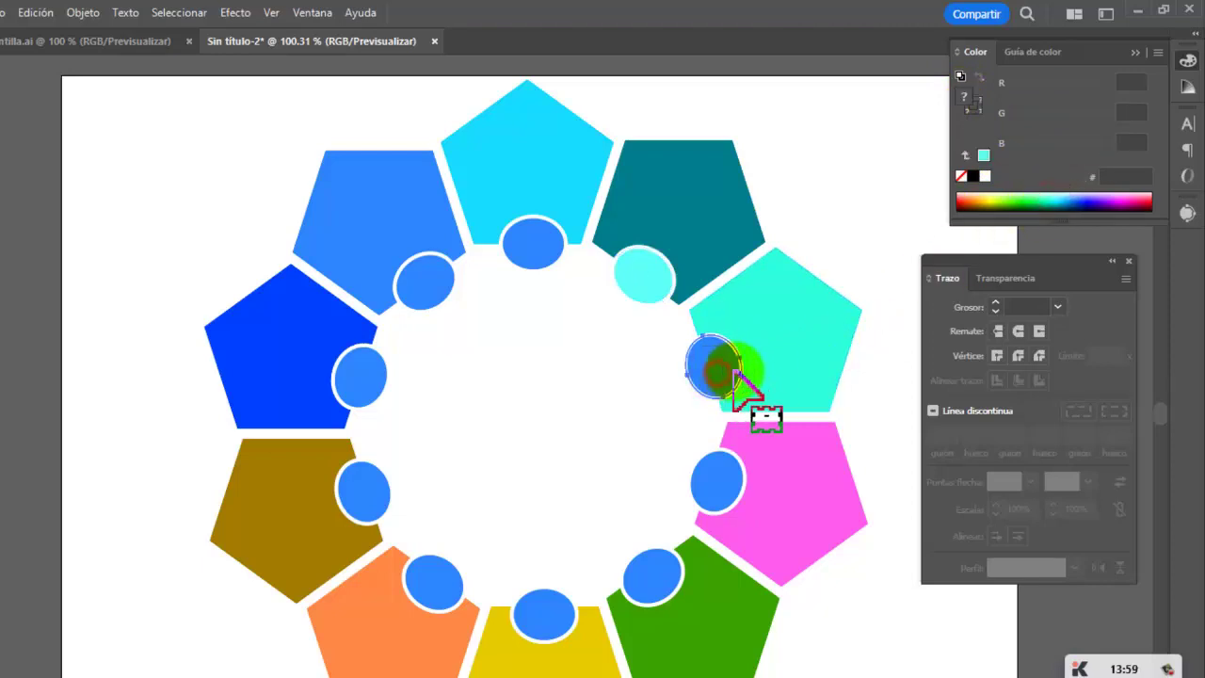
pyautogui.click(1090, 201)
# Step: Fill the ellipse on the pink pentagon with olive and the one on the green pentagon with dark purple 5B005C
pyautogui.click(720, 475)
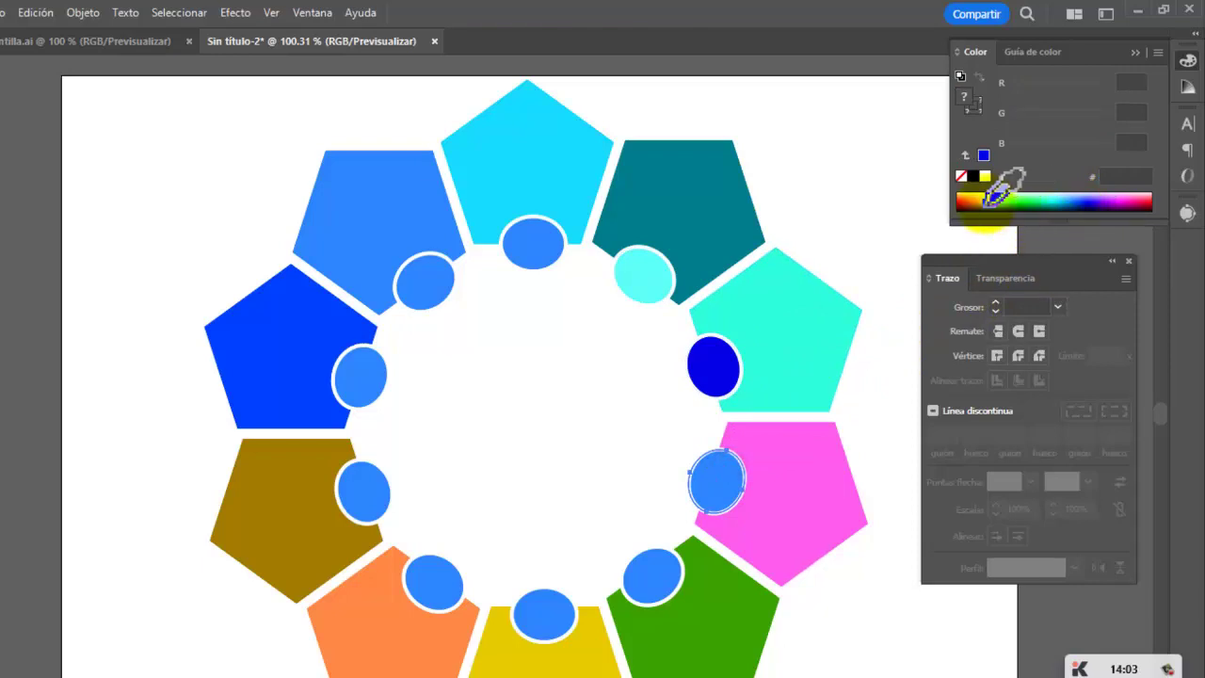
pyautogui.click(654, 570)
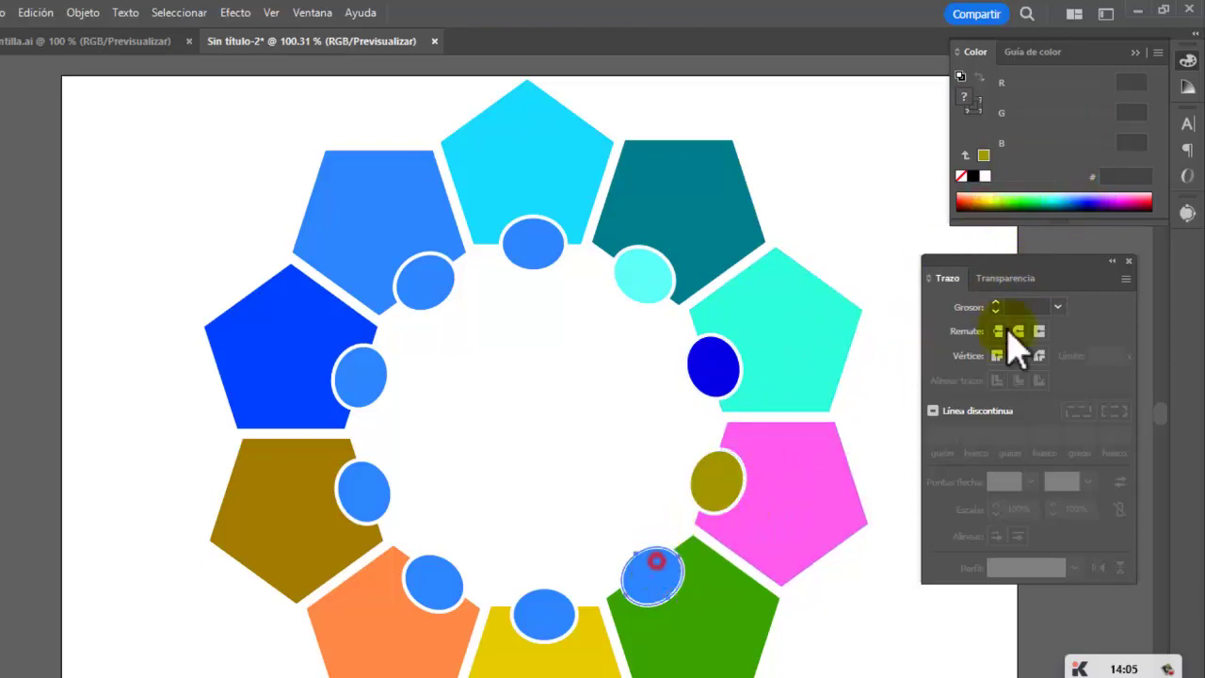
pyautogui.click(1125, 200)
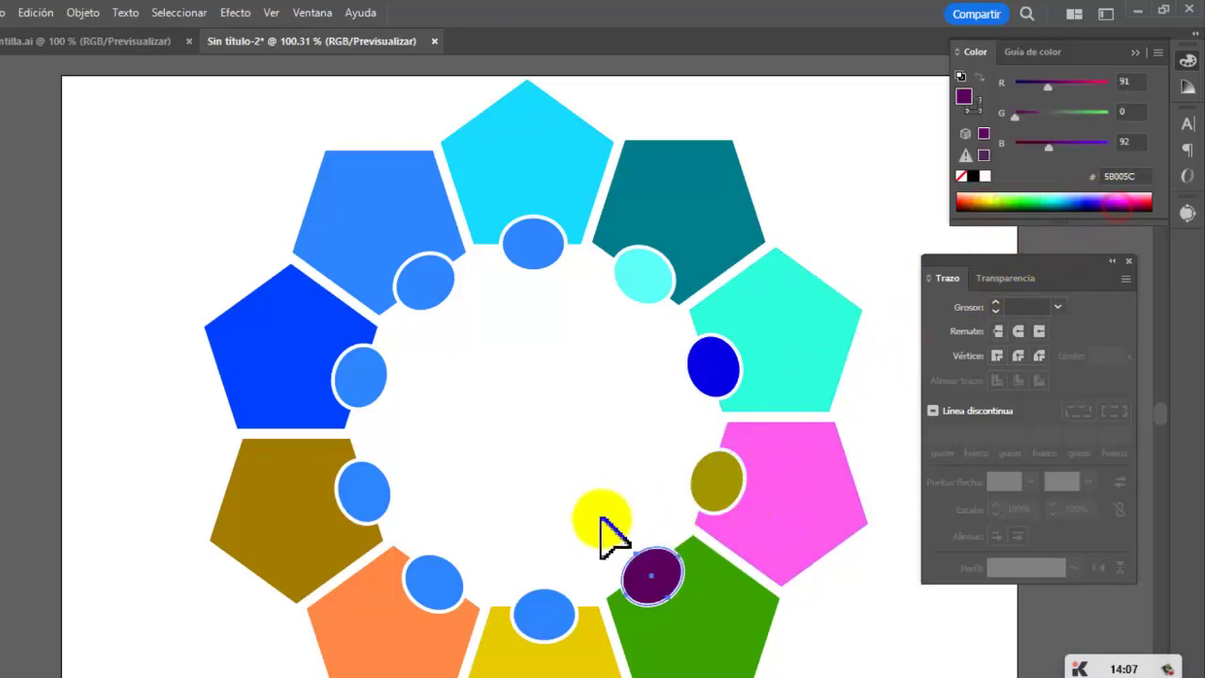
# Step: Fill the ellipse on the yellow pentagon with orange and the one on the orange pentagon with dark brown 5C2700
pyautogui.click(555, 611)
pyautogui.click(979, 200)
pyautogui.click(433, 581)
pyautogui.click(974, 208)
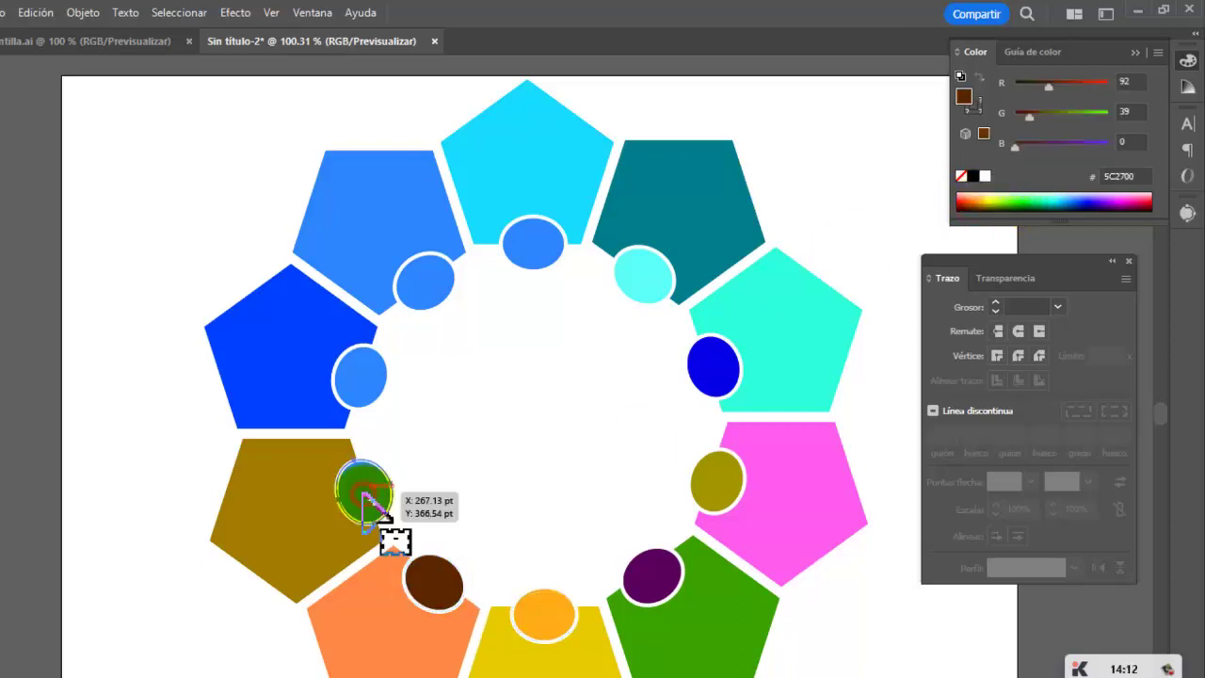
# Step: Fill the ellipse on the brown pentagon with magenta and the one on the light blue pentagon with dark green
pyautogui.click(362, 491)
pyautogui.click(1073, 201)
pyautogui.click(1134, 200)
pyautogui.click(425, 280)
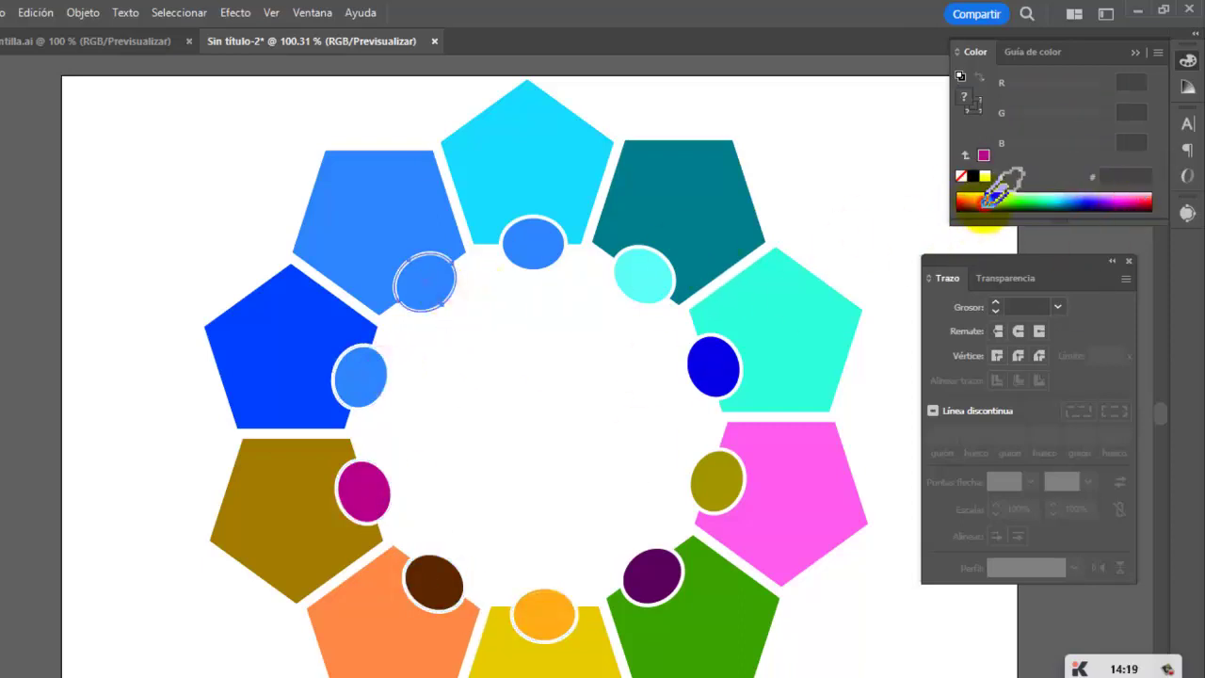
pyautogui.click(1044, 182)
pyautogui.click(1031, 188)
# Step: Fill the ellipse on the cyan pentagon with red-orange E73A00 and deselect it
pyautogui.click(533, 244)
pyautogui.click(970, 193)
pyautogui.click(874, 237)
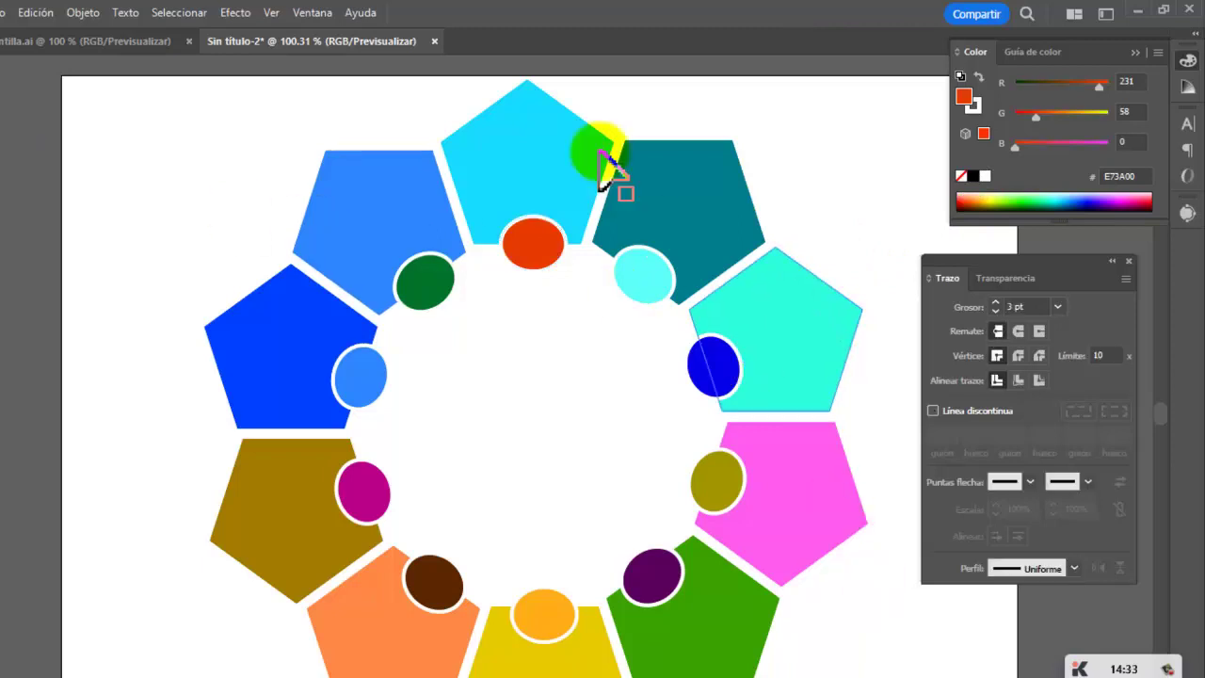
# Step: Check the centre ring in the template document, then draw a large red-orange circle inside the infographic's ring of pentagons
pyautogui.click(99, 40)
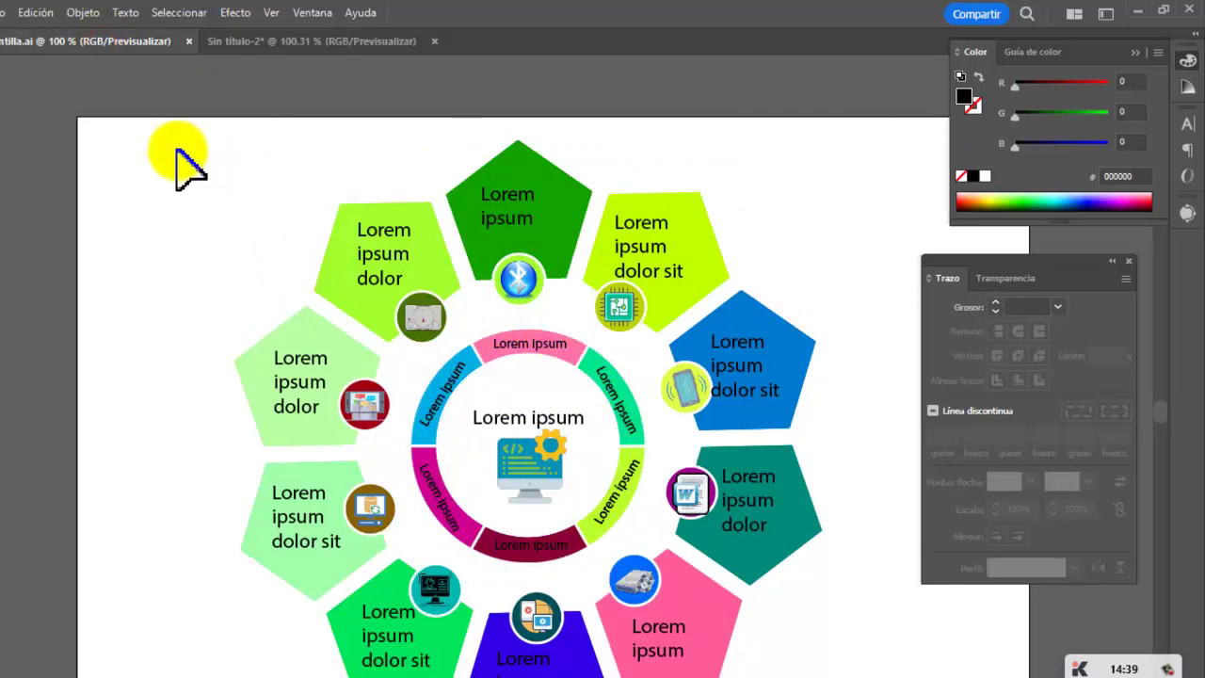
pyautogui.click(272, 52)
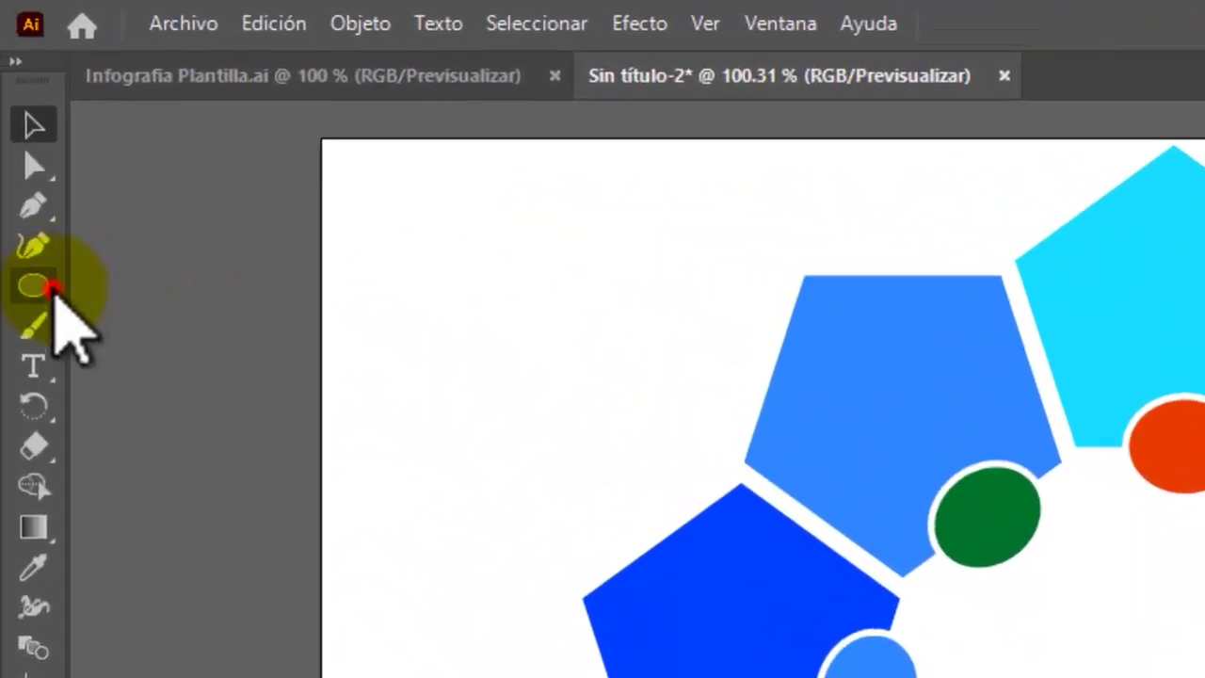
pyautogui.moveTo(12, 256); pyautogui.dragTo(192, 296)
pyautogui.moveTo(253, 328); pyautogui.dragTo(252, 328)
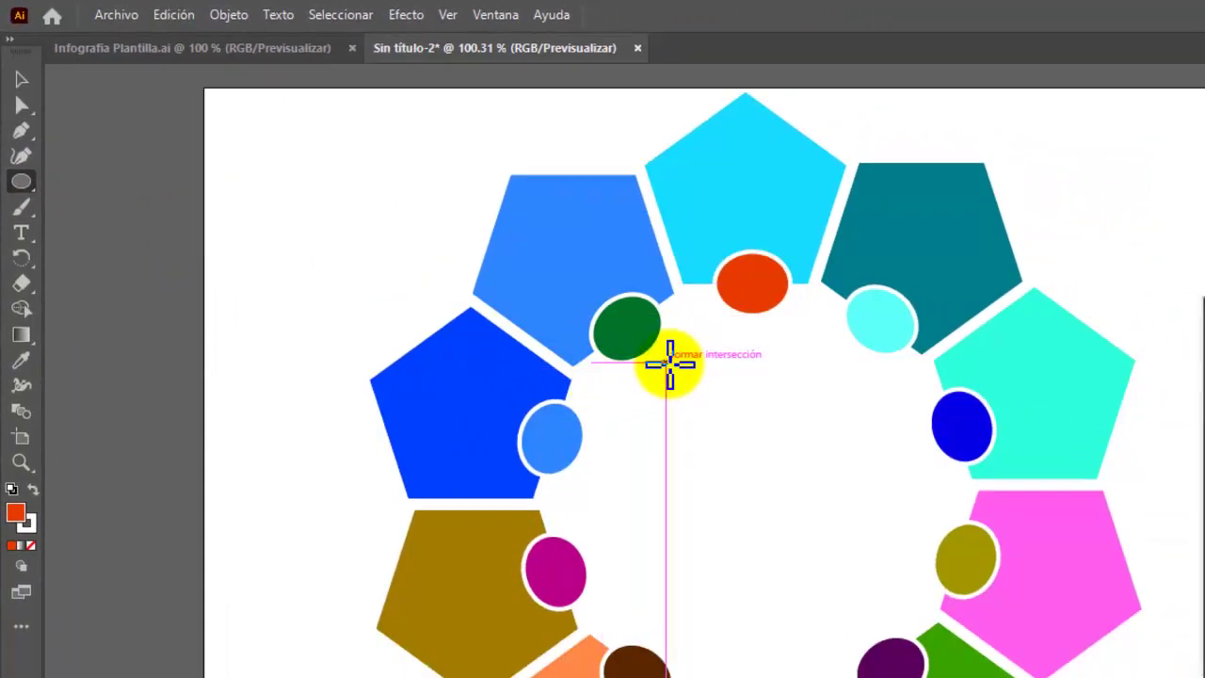
pyautogui.moveTo(669, 366); pyautogui.dragTo(985, 646)
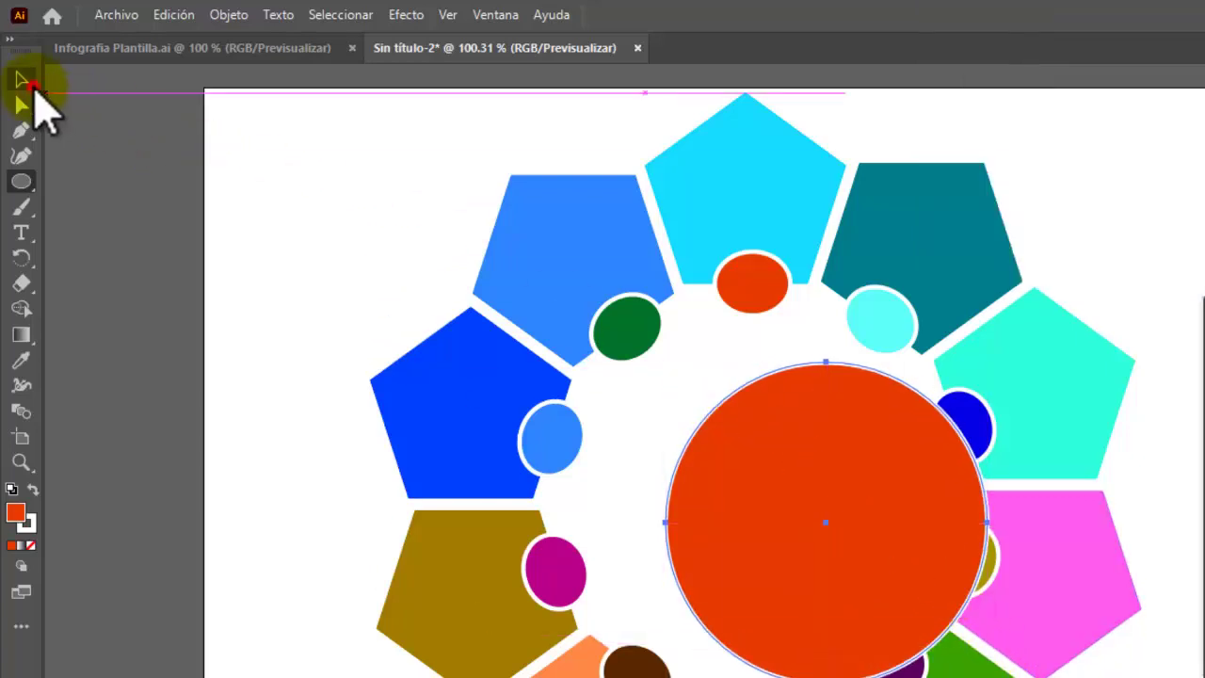
# Step: Move the large red-orange circle to the centre of the pentagon ring and deselect it
pyautogui.click(28, 83)
pyautogui.moveTo(861, 571); pyautogui.dragTo(789, 546)
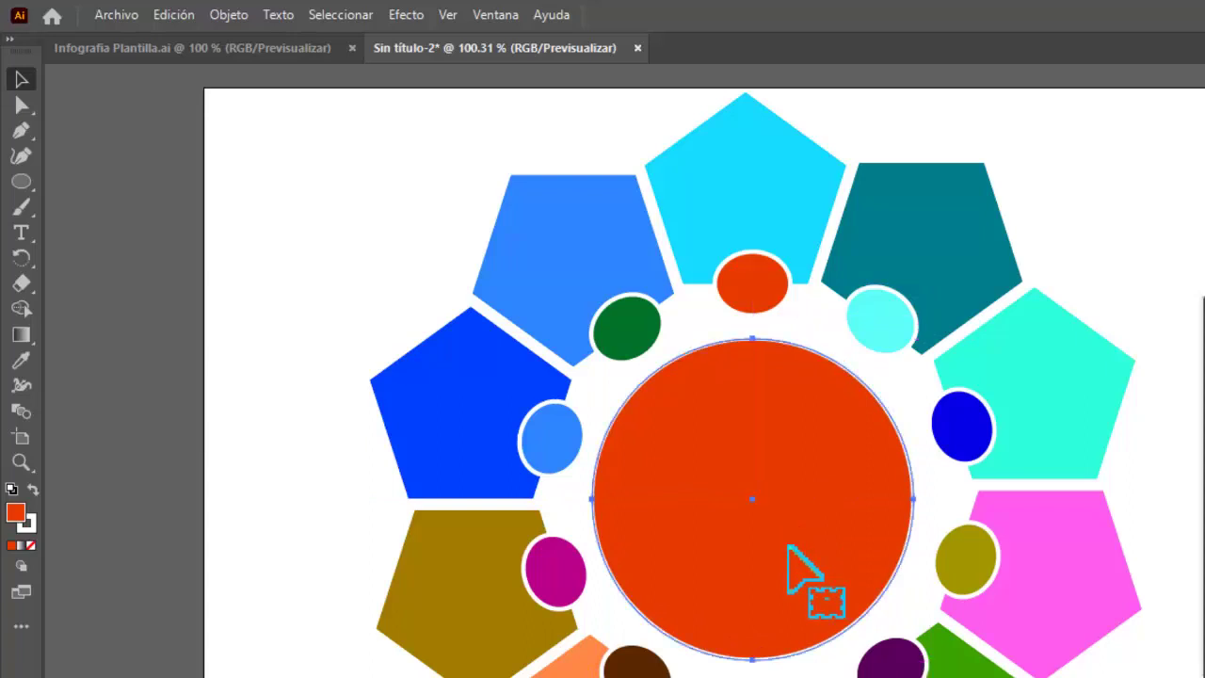
pyautogui.click(1135, 255)
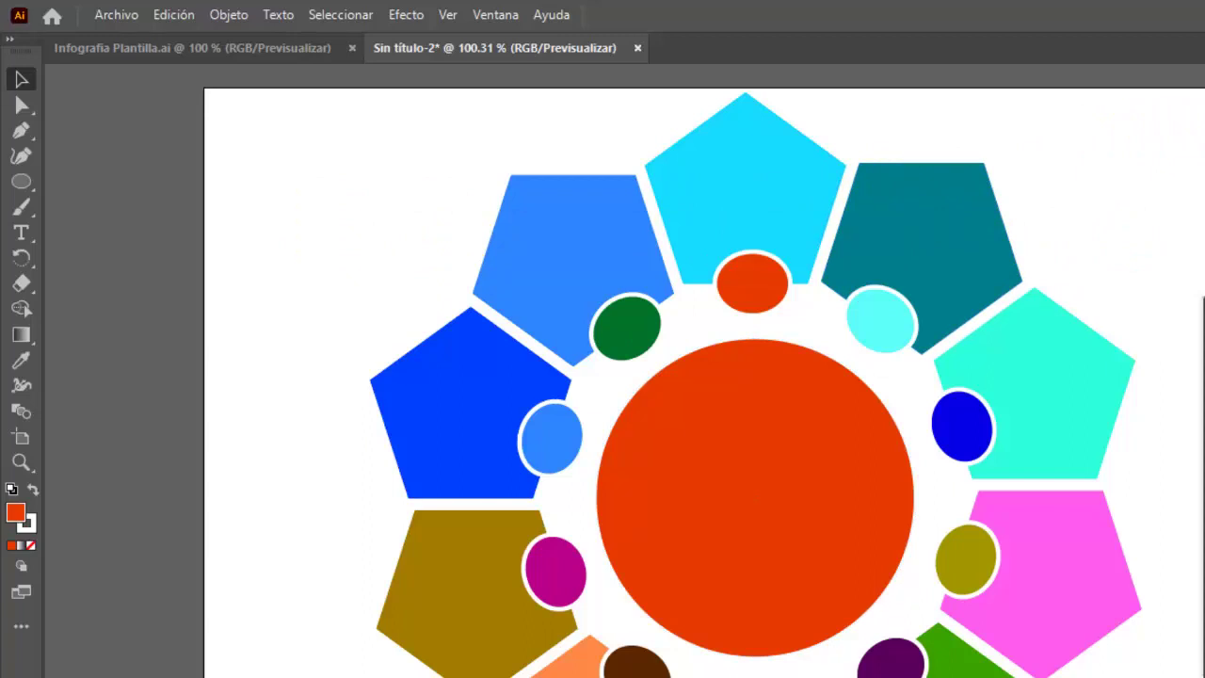
# Step: Draw a smaller white-filled circle and move it to the centre of the red-orange circle, leaving an even ring
pyautogui.press('d')
pyautogui.click(23, 182)
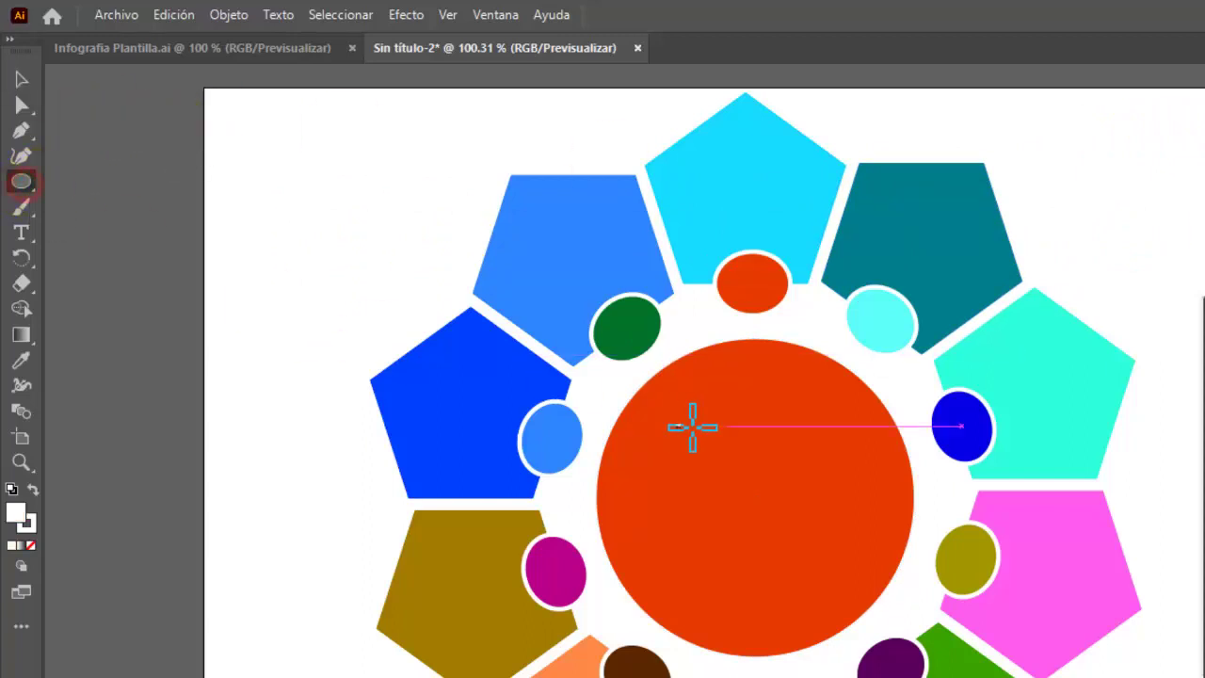
pyautogui.moveTo(636, 403)
pyautogui.mouseDown()
pyautogui.moveTo(816, 552)
pyautogui.moveTo(903, 651)
pyautogui.moveTo(878, 632)
pyautogui.moveTo(888, 646)
pyautogui.mouseUp()
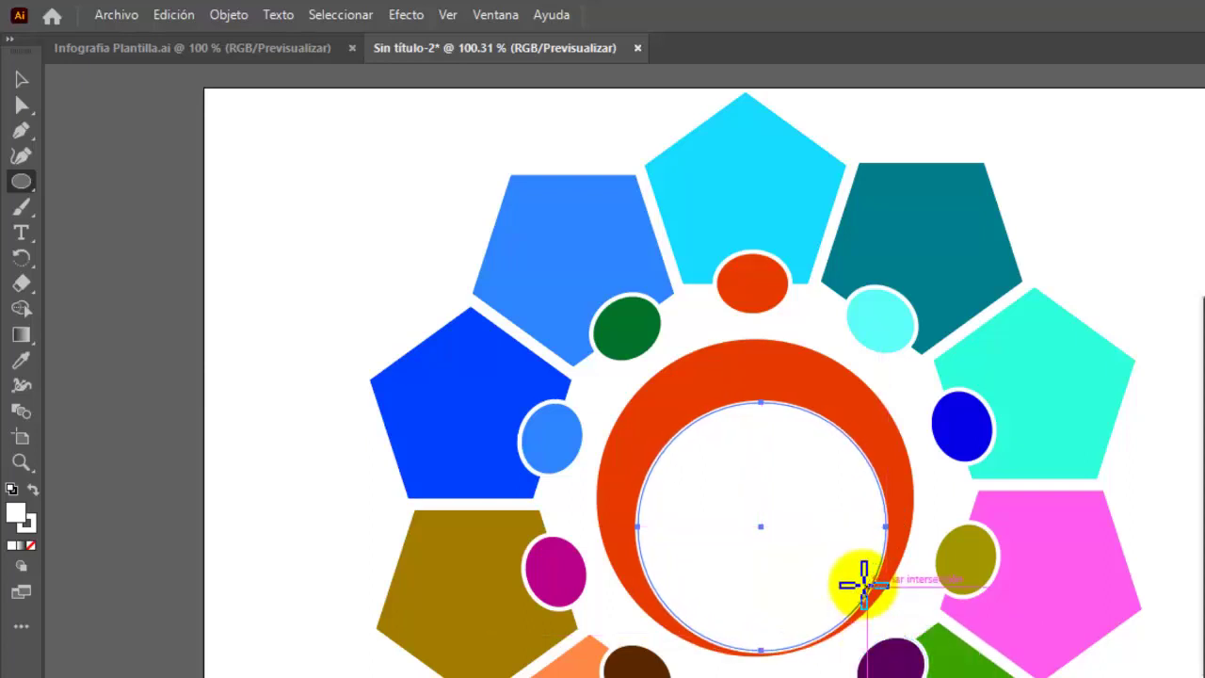
pyautogui.click(22, 79)
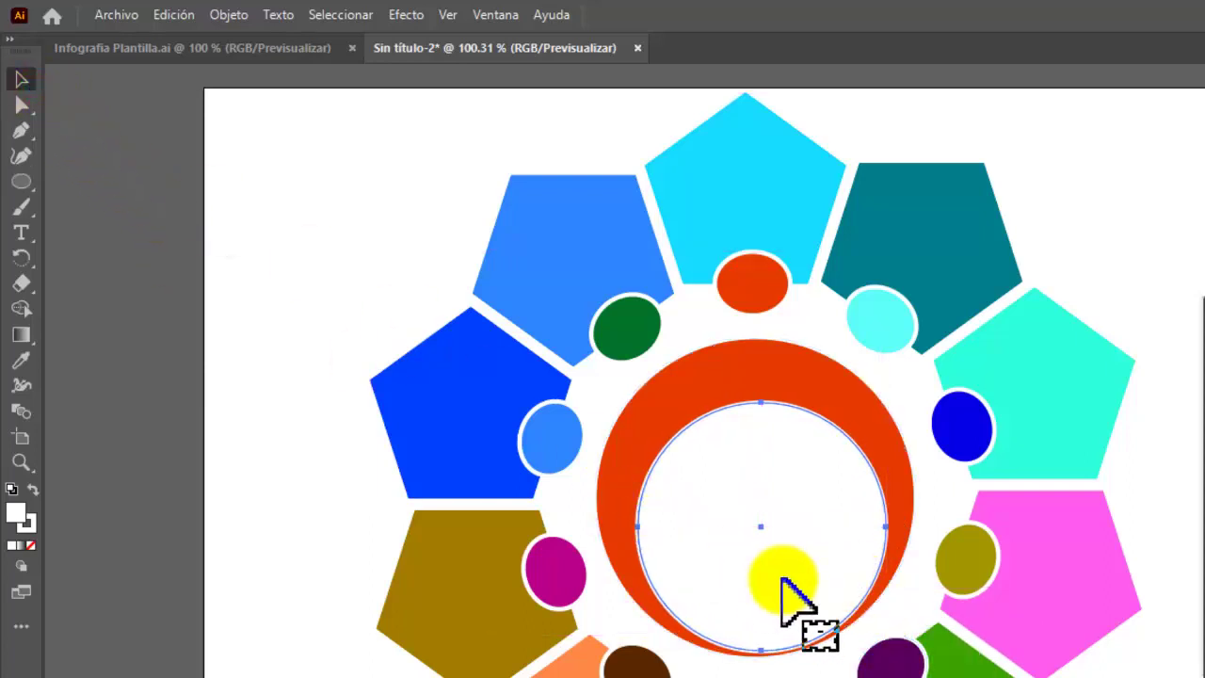
pyautogui.moveTo(783, 571); pyautogui.dragTo(769, 549)
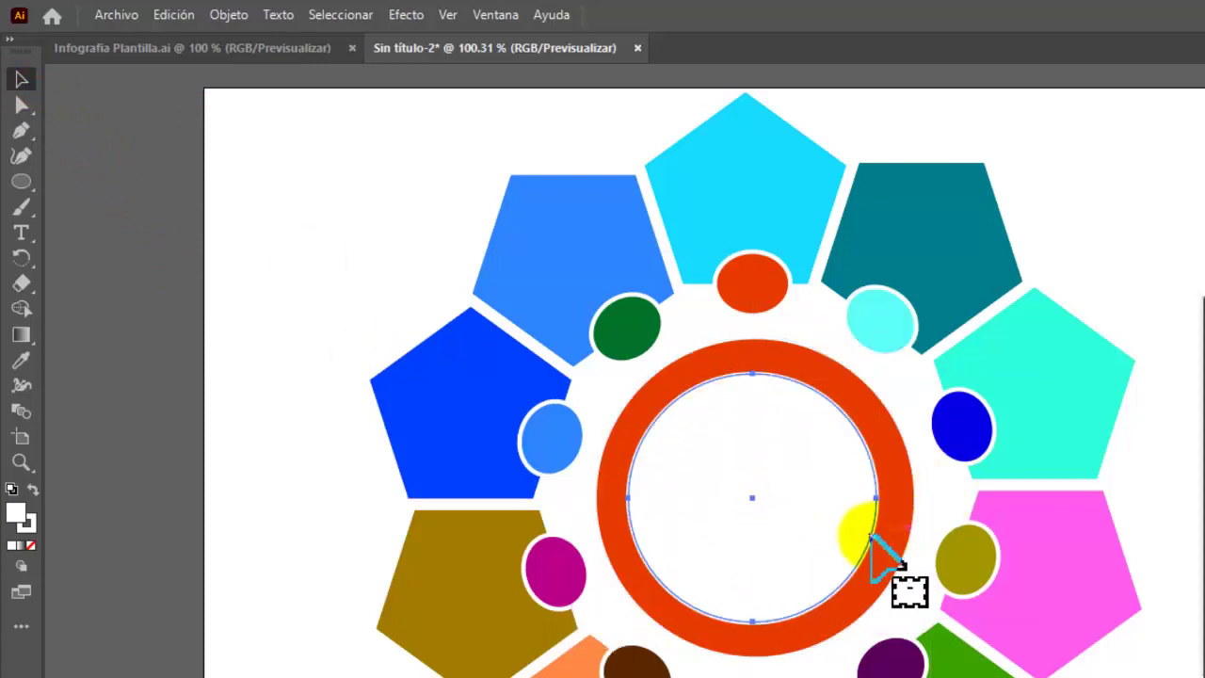
# Step: Compare with the template, nudge the white circle horizontally until it is centred in the red-orange circle, and deselect it
pyautogui.click(301, 47)
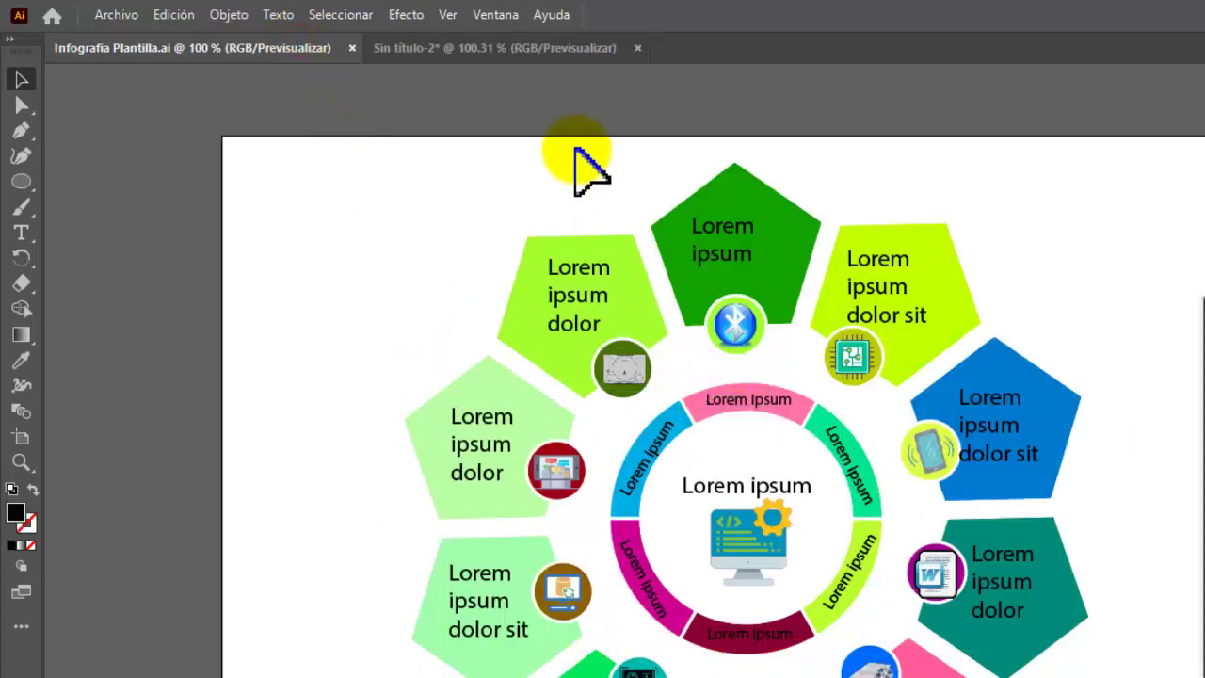
pyautogui.click(509, 48)
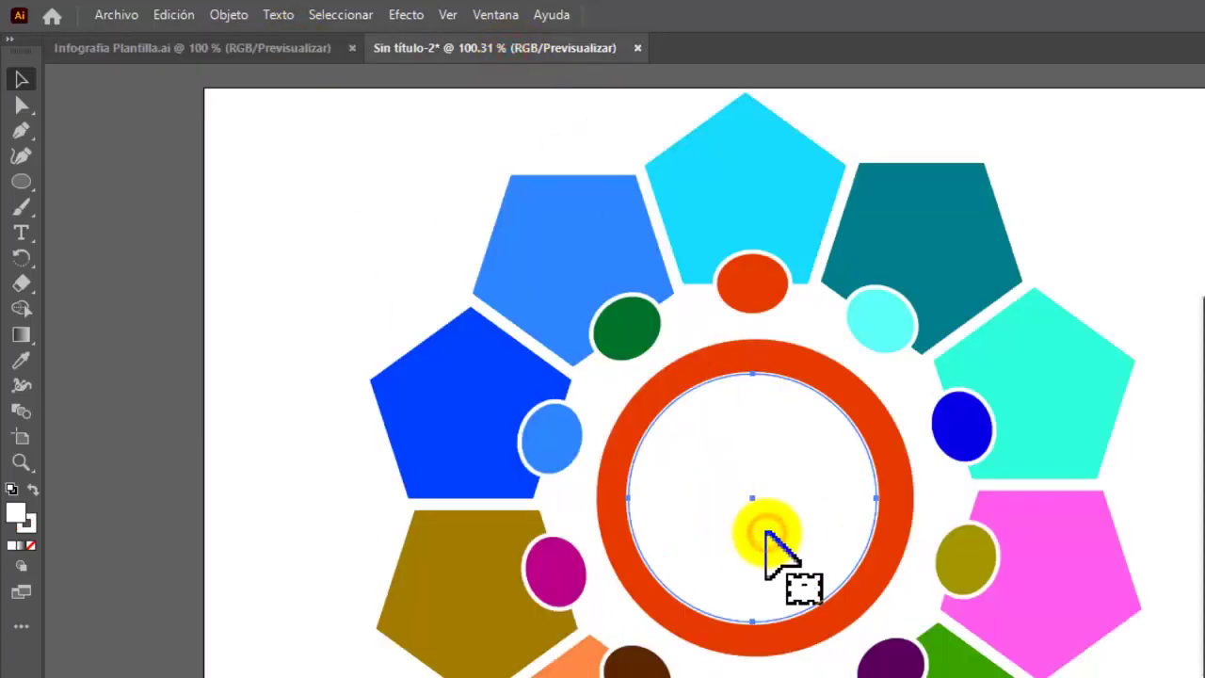
pyautogui.press('Left')
pyautogui.press('Left')
pyautogui.press('Right')
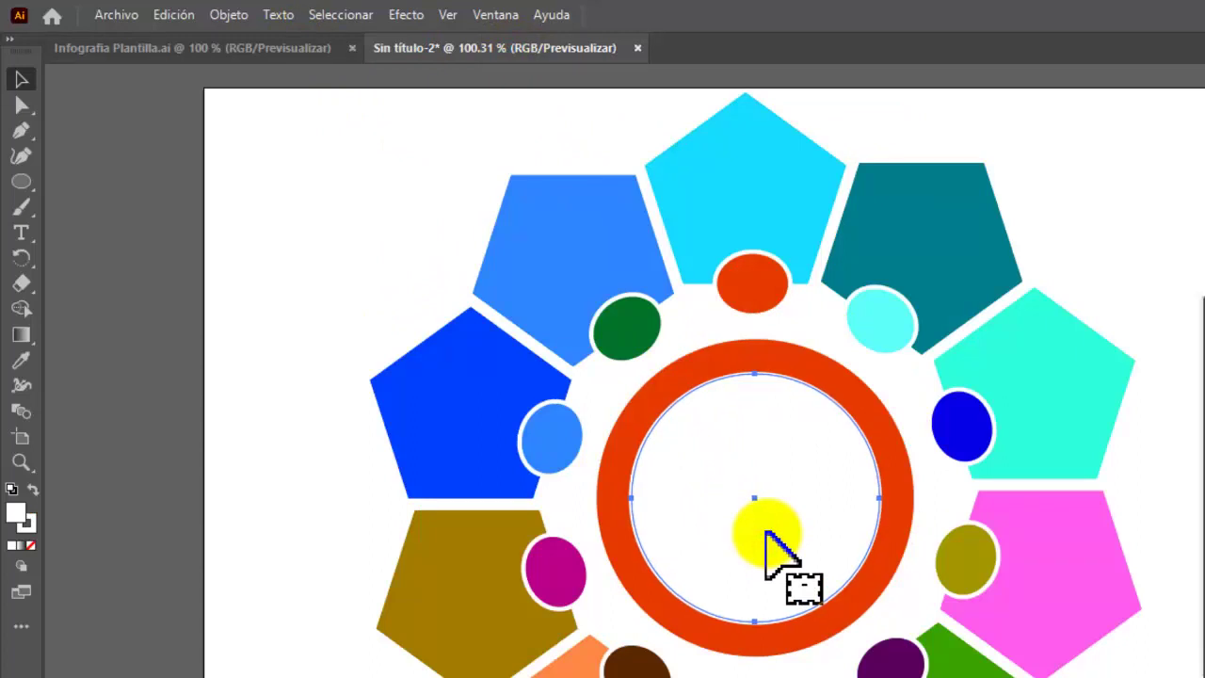
pyautogui.press('Right')
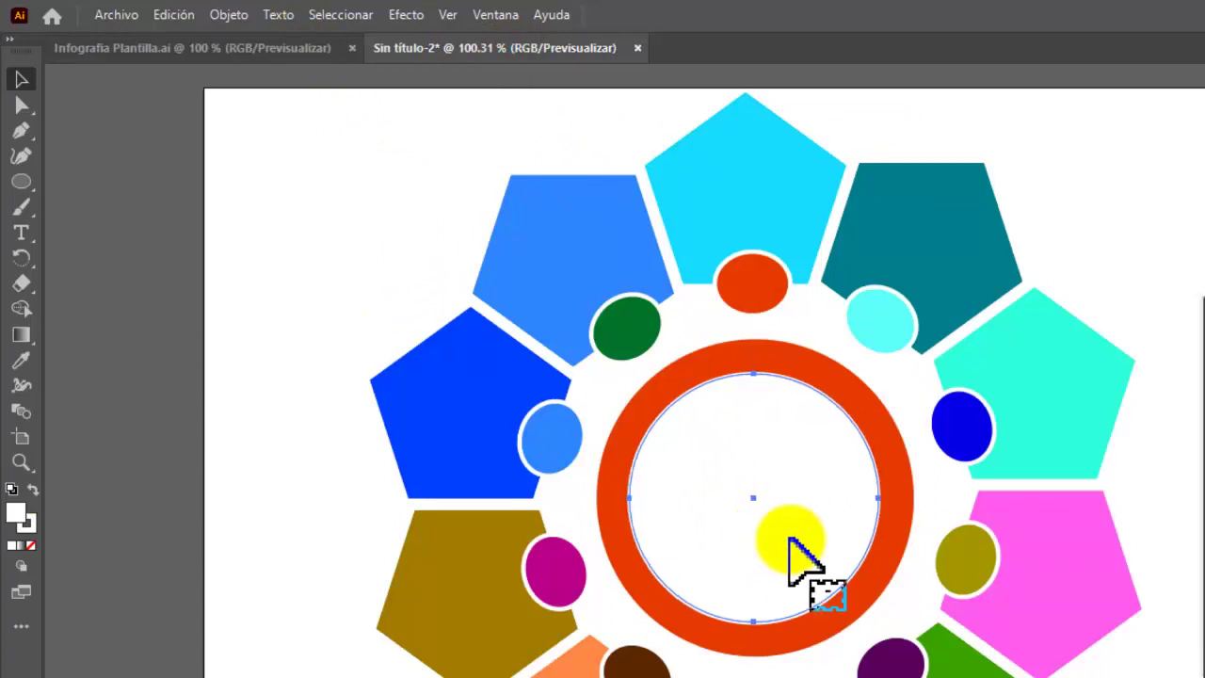
pyautogui.click(1147, 513)
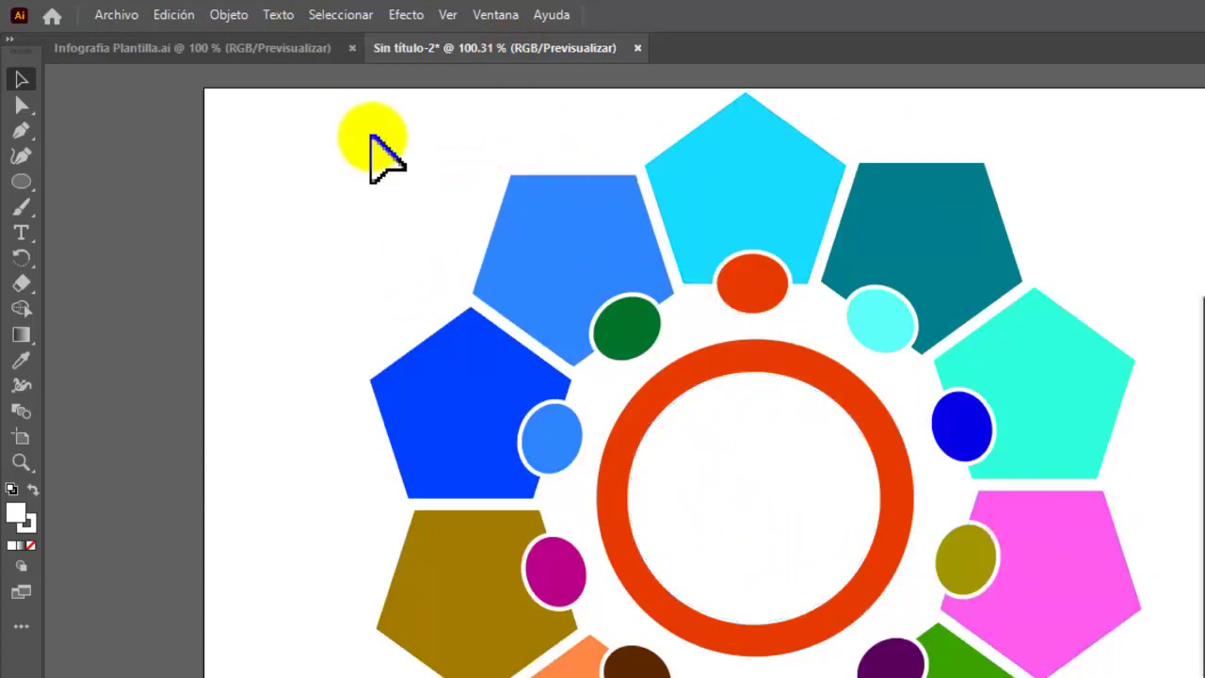
# Step: Check the template's ring divisions, then draw a horizontal white line segment through the centre and across the whole red-orange ring
pyautogui.click(265, 49)
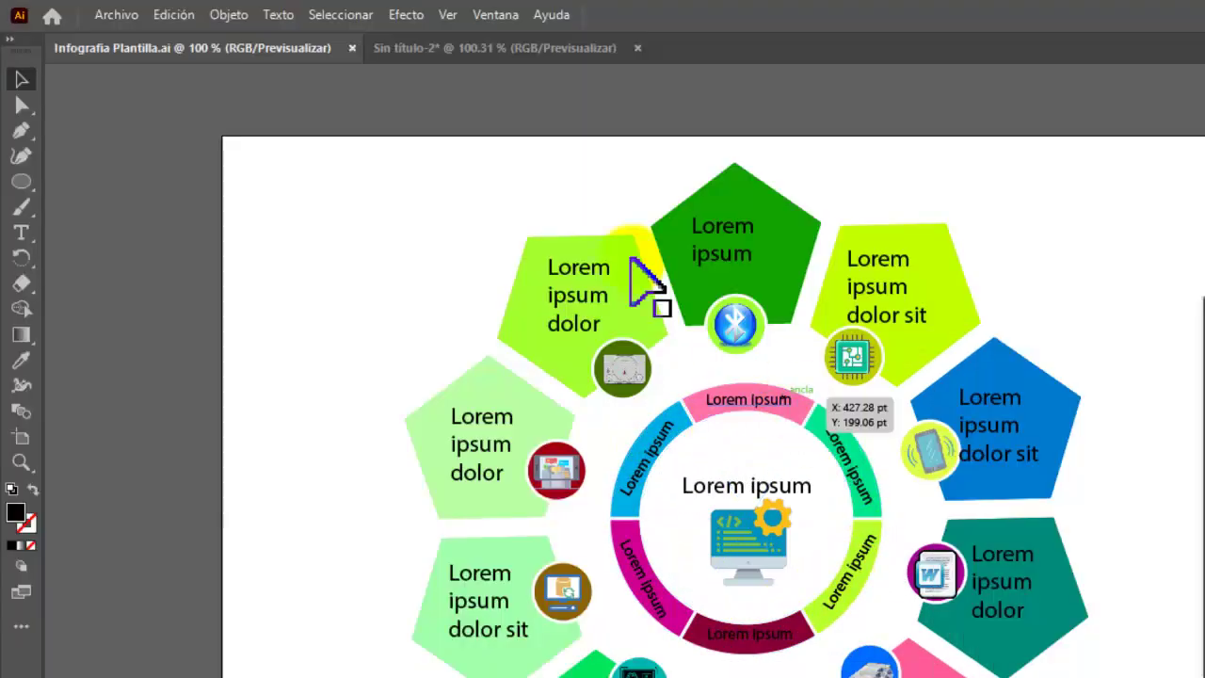
pyautogui.click(482, 49)
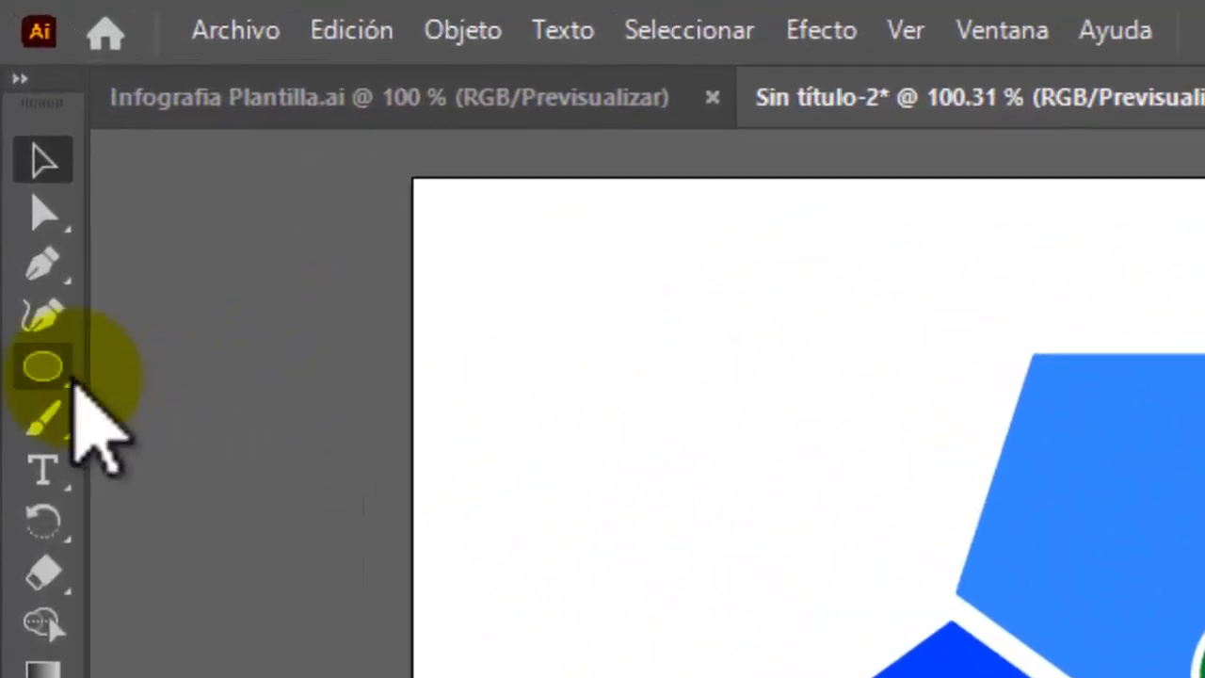
pyautogui.click(73, 376)
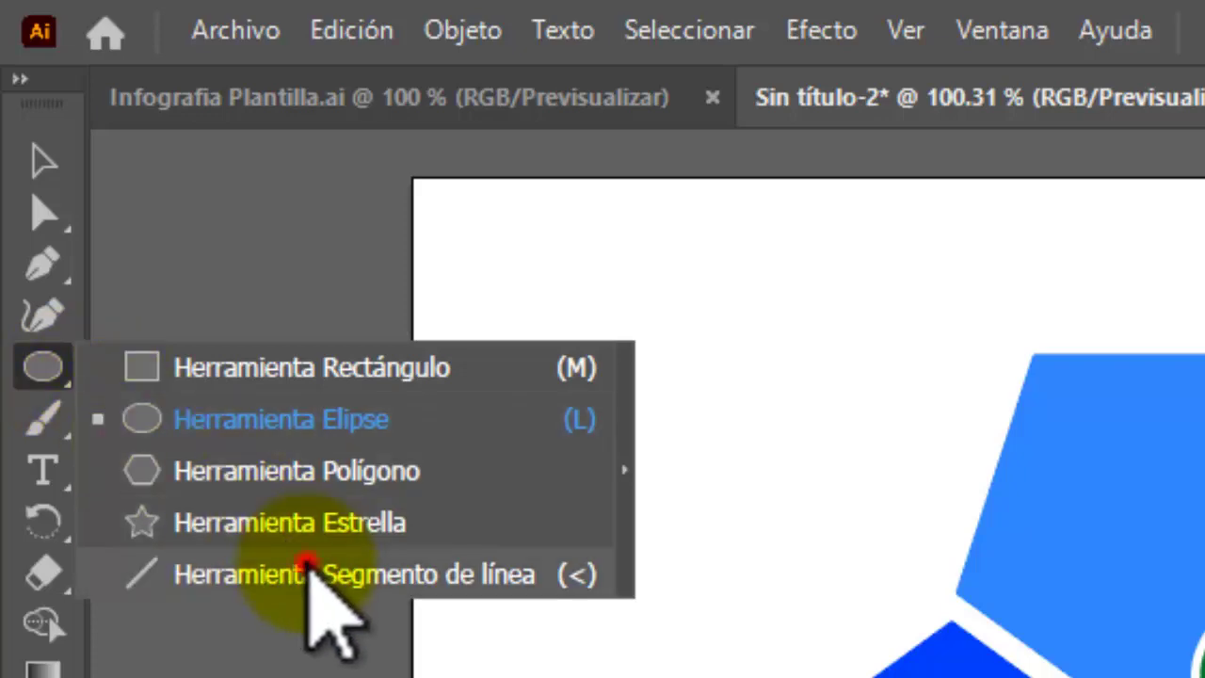
pyautogui.click(311, 570)
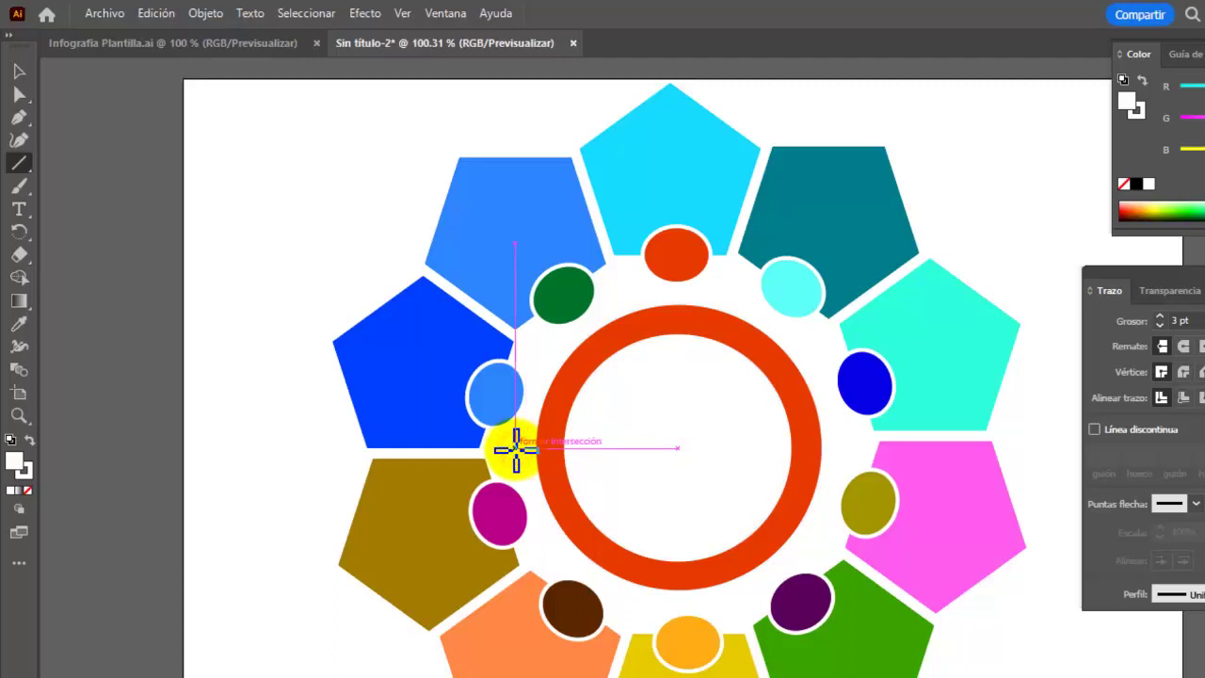
pyautogui.moveTo(515, 448); pyautogui.dragTo(844, 450)
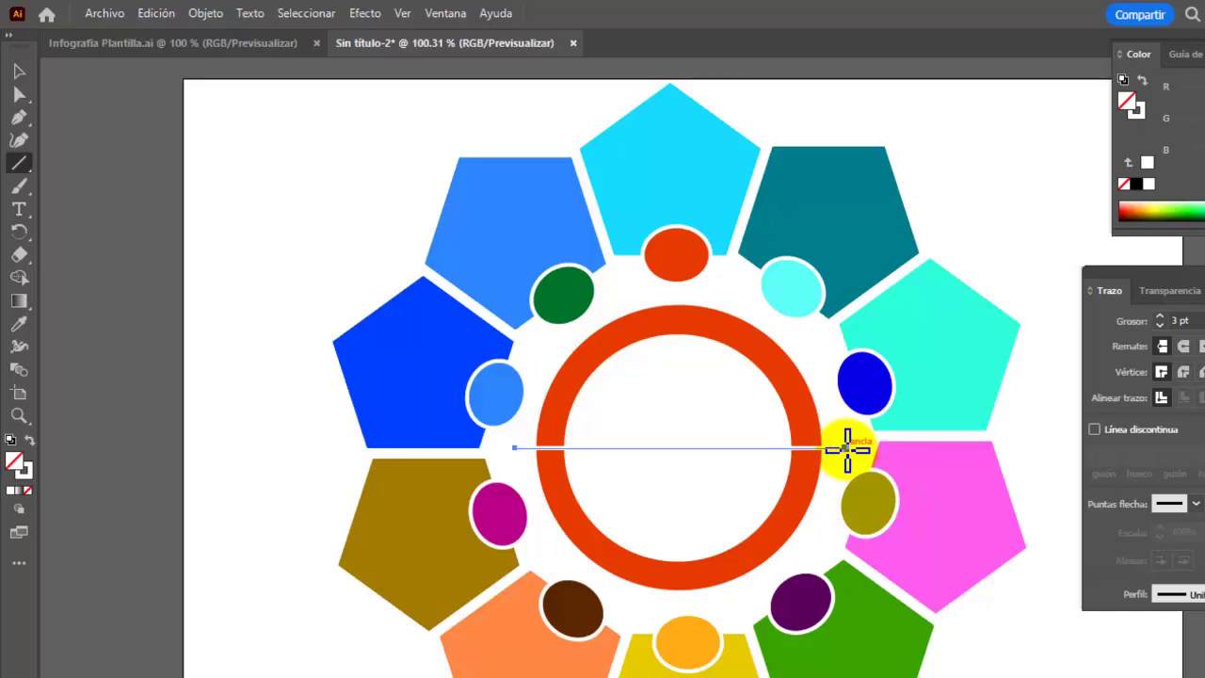
pyautogui.moveTo(844, 450); pyautogui.dragTo(848, 449)
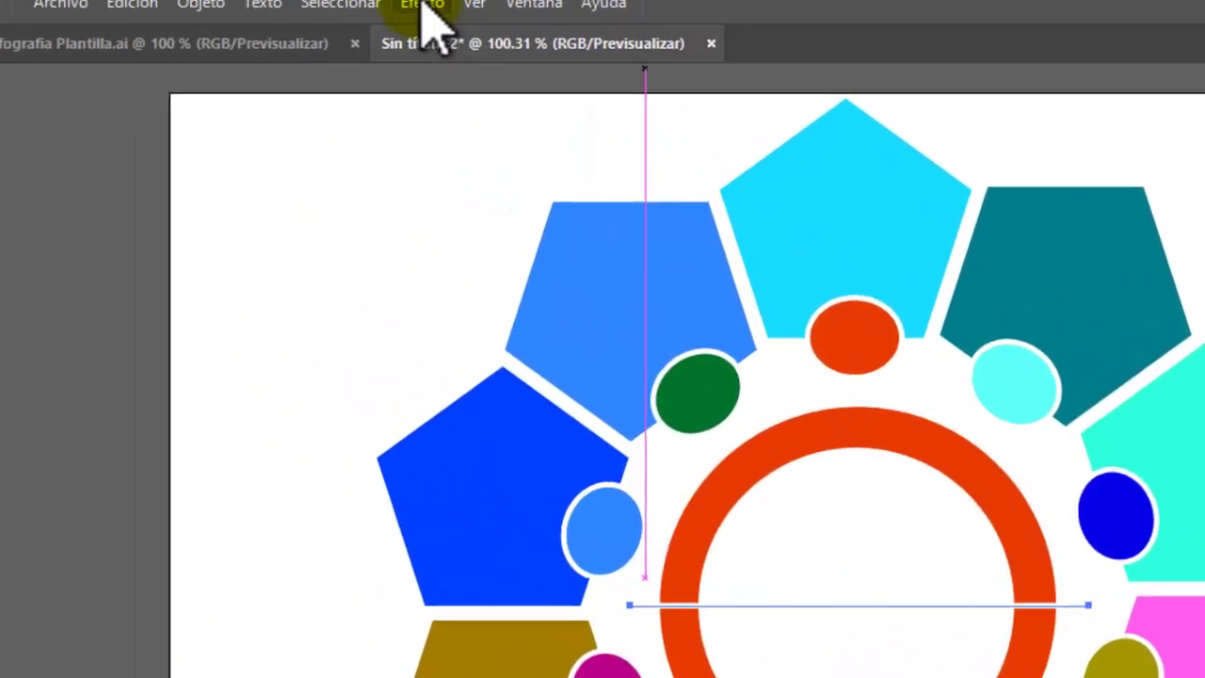
# Step: Start a Transform effect on the white line and set the number of copies to 2
pyautogui.click(420, 8)
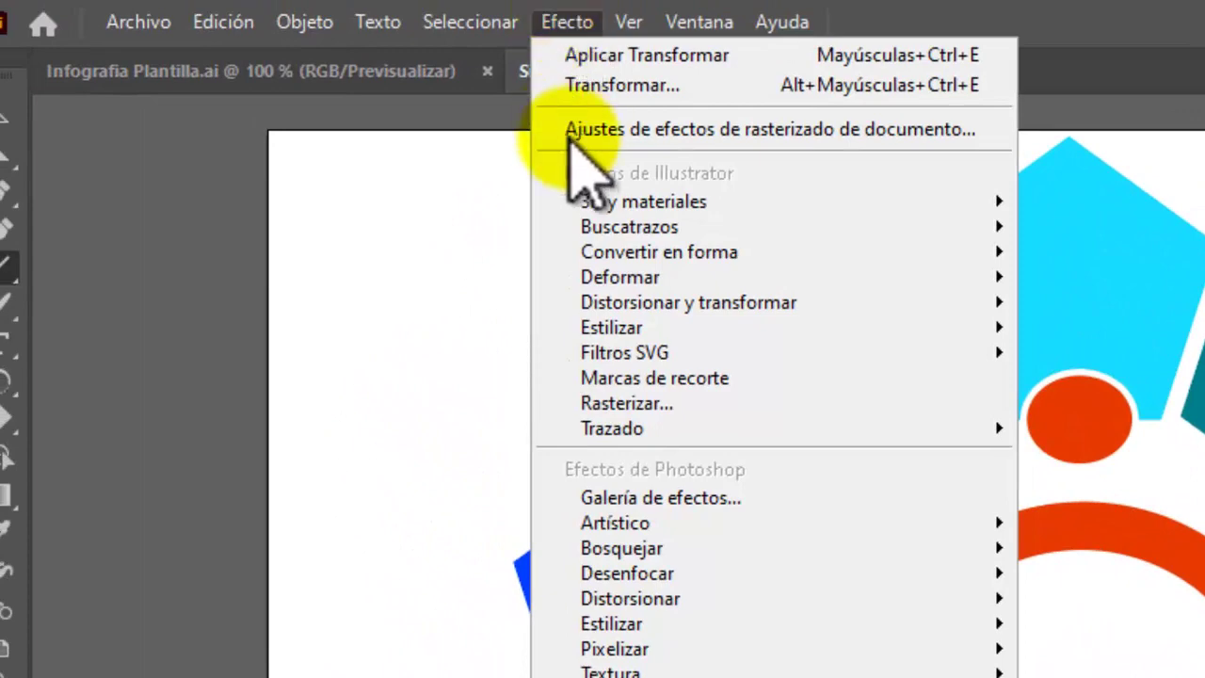
pyautogui.moveTo(674, 307)
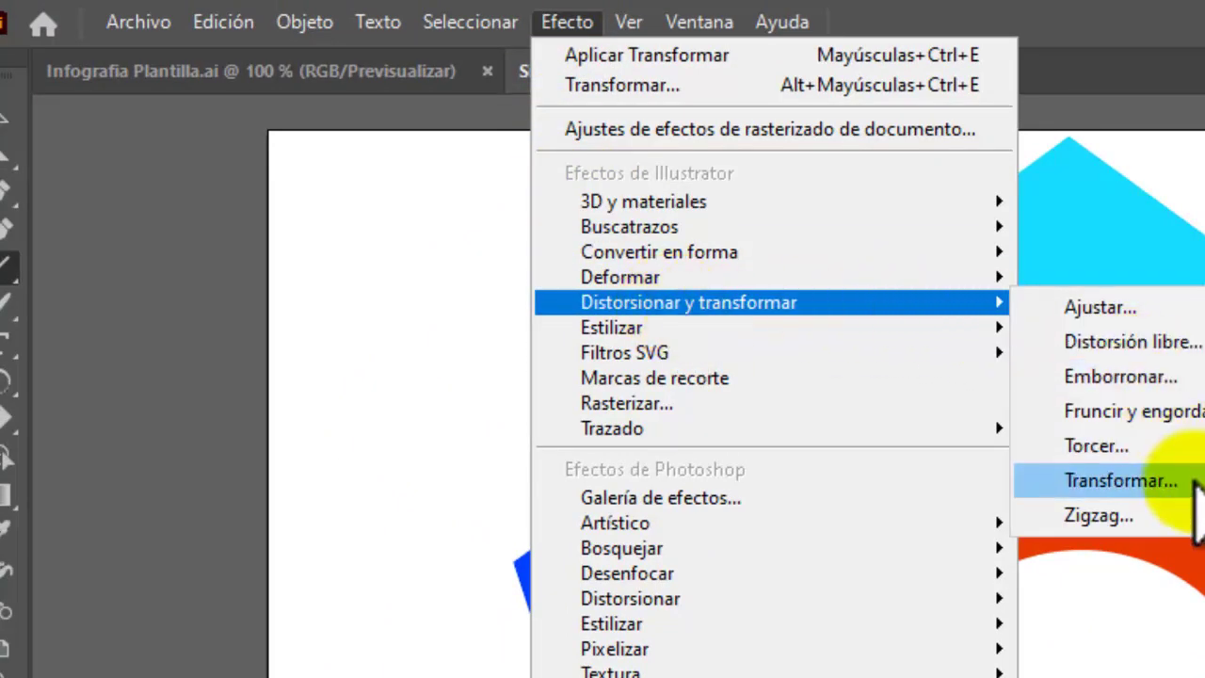
pyautogui.click(1192, 480)
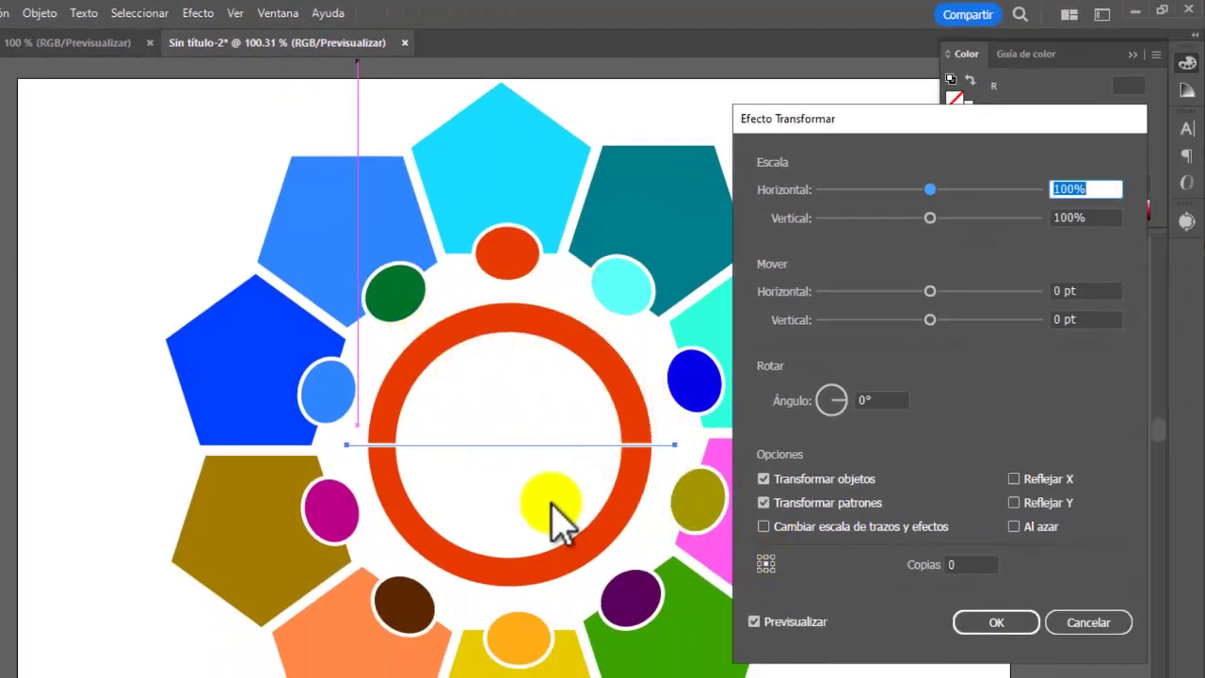
pyautogui.click(968, 565)
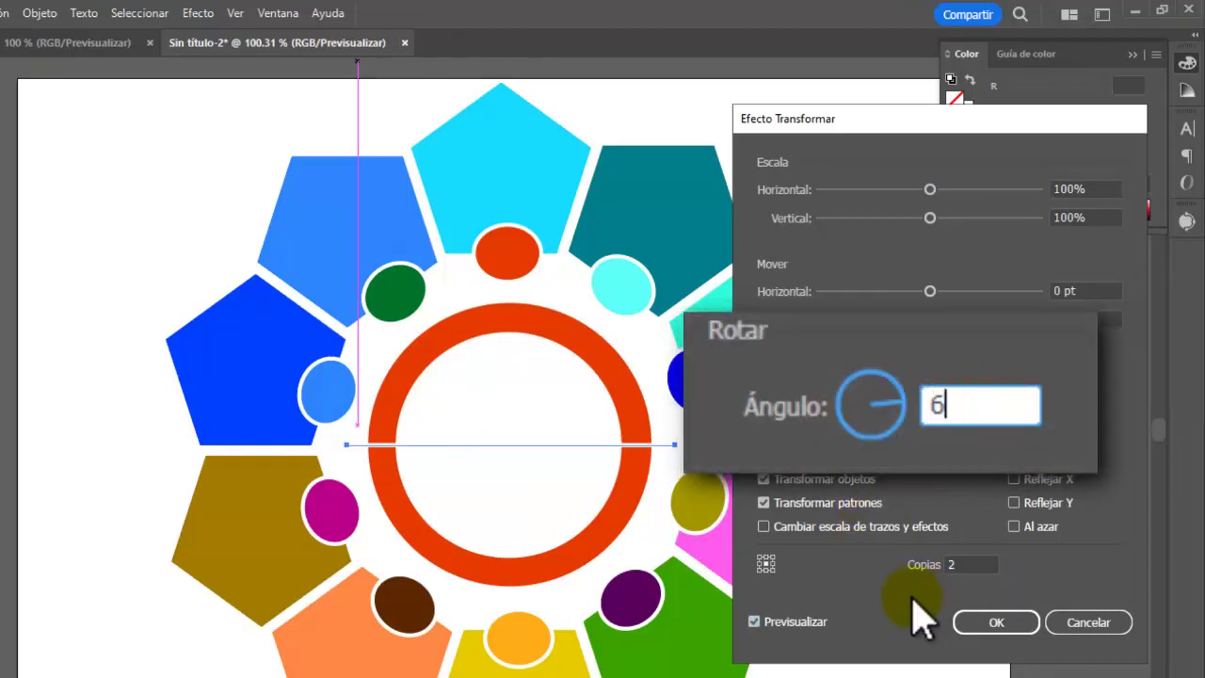
# Step: Set the rotation angle of the line copies to 60° and apply the Transform effect
pyautogui.press('Tab')
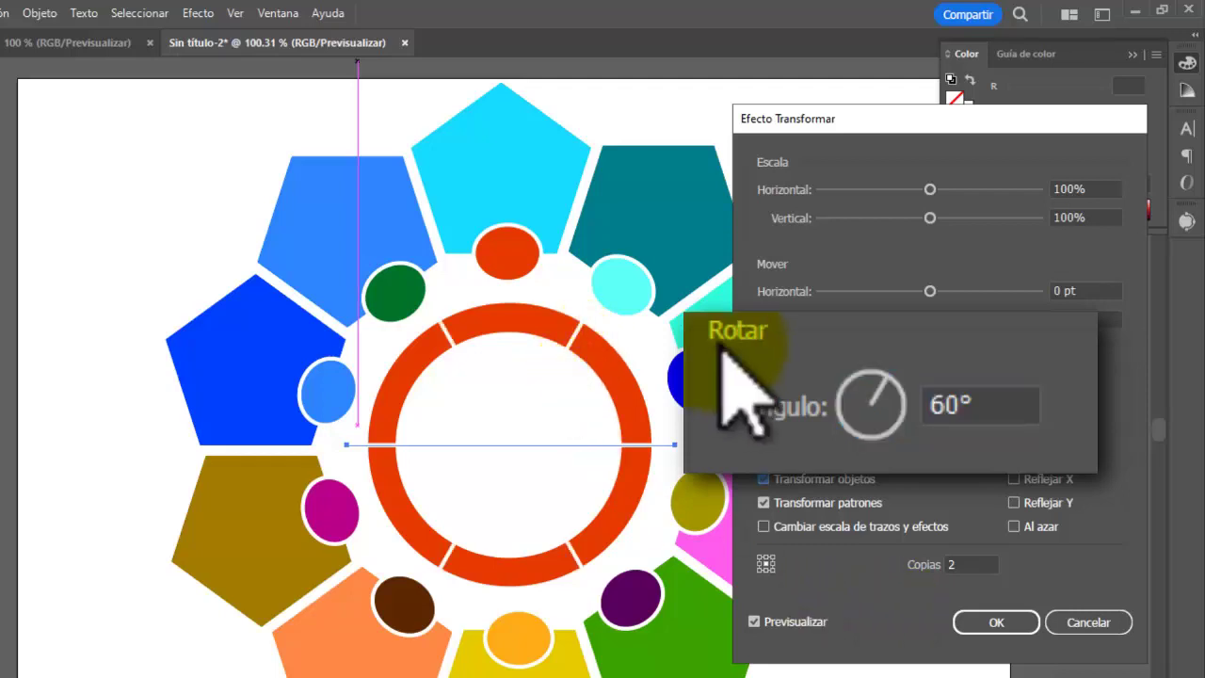
pyautogui.moveTo(875, 405)
pyautogui.mouseDown()
pyautogui.moveTo(890, 419)
pyautogui.moveTo(869, 410)
pyautogui.moveTo(891, 407)
pyautogui.moveTo(859, 378)
pyautogui.moveTo(862, 397)
pyautogui.mouseUp()
pyautogui.doubleClick(1013, 407)
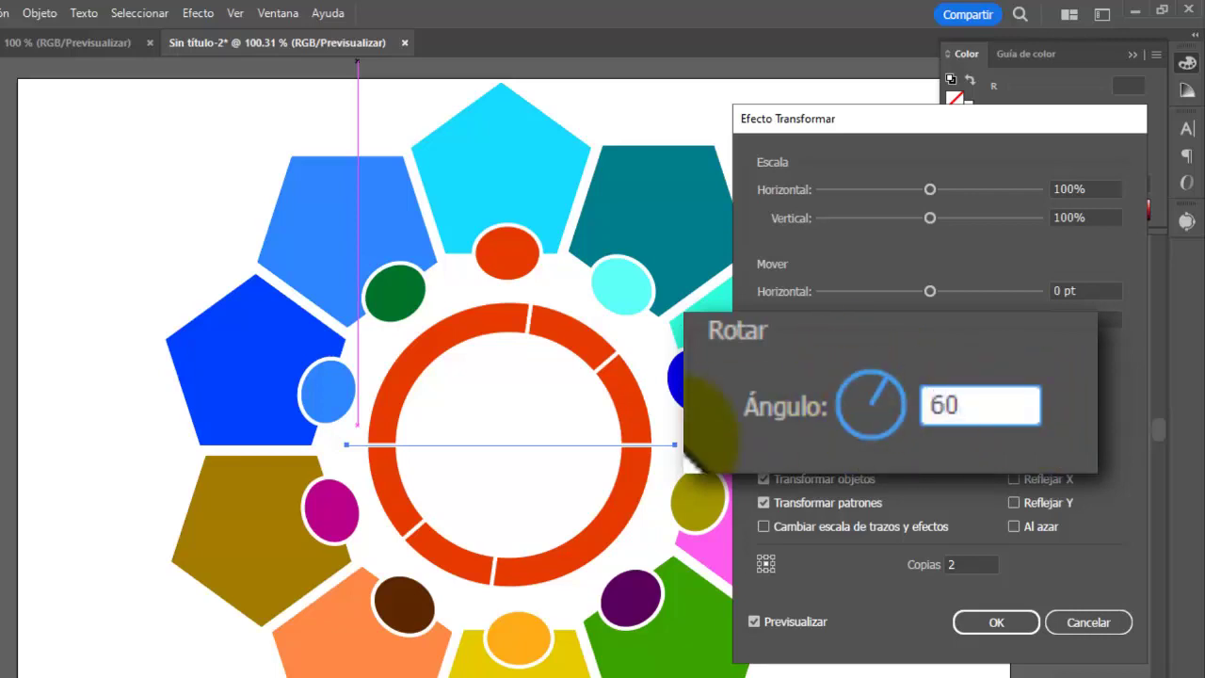
pyautogui.press('Tab')
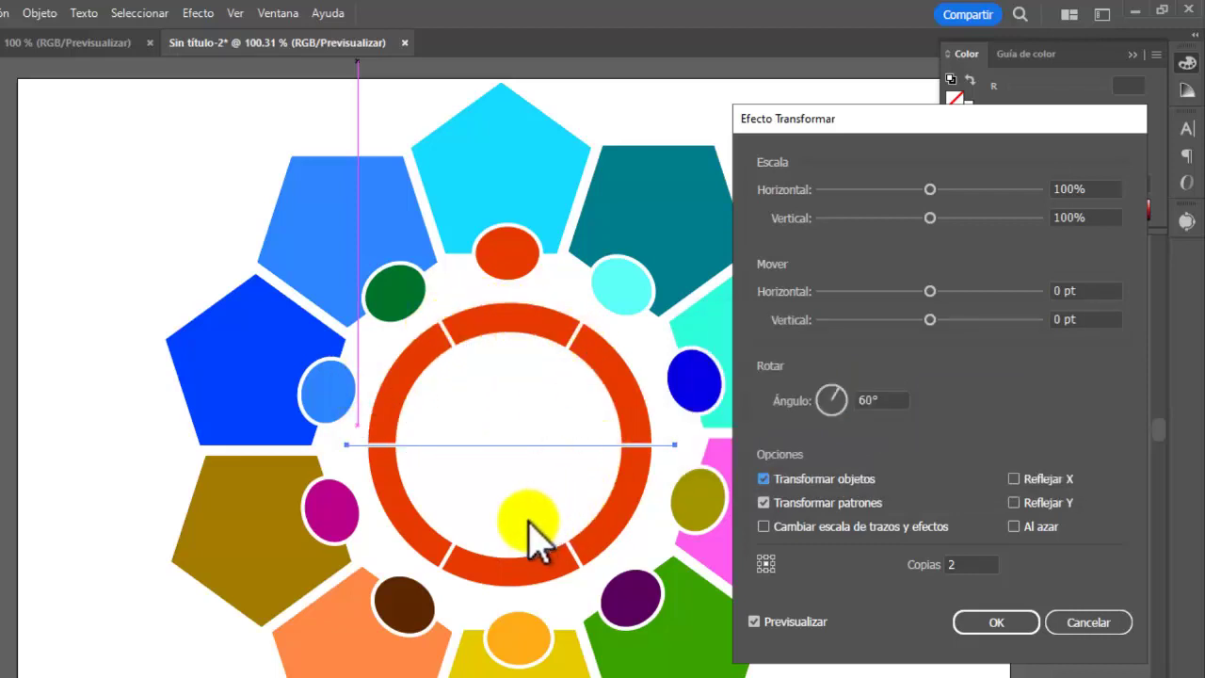
pyautogui.click(981, 623)
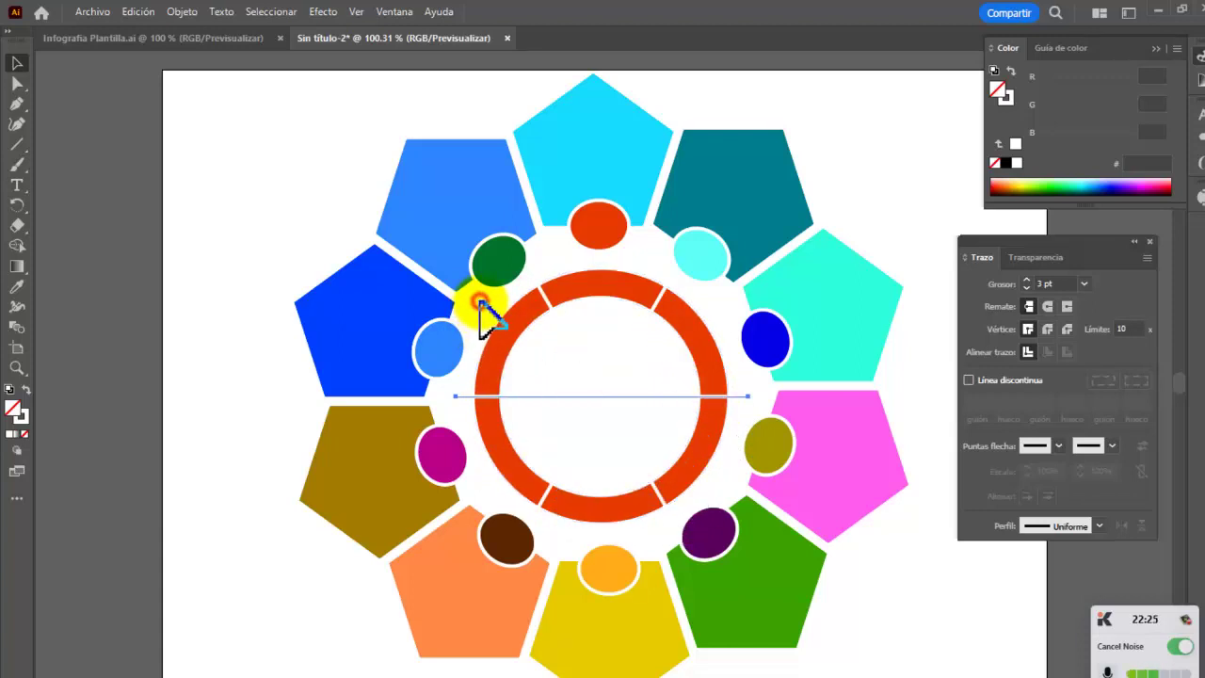
# Step: Select the central ring circles together with the rotated white lines and expand their appearance
pyautogui.moveTo(480, 303); pyautogui.dragTo(718, 452)
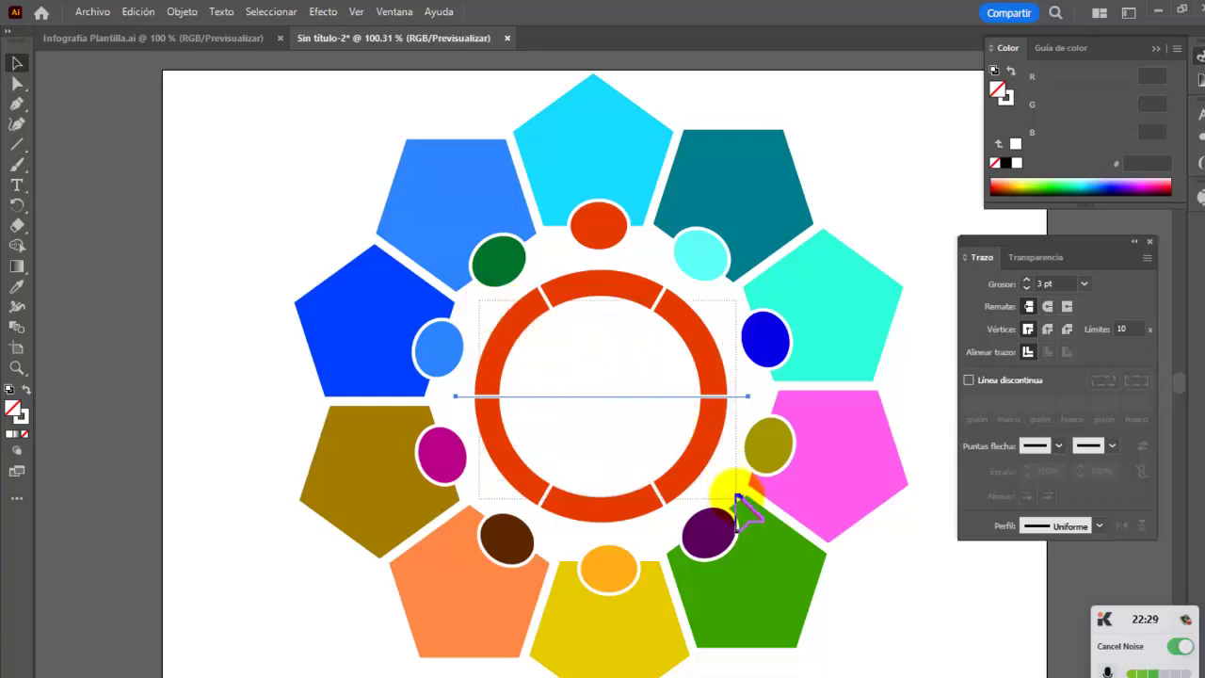
pyautogui.moveTo(738, 499); pyautogui.dragTo(737, 499)
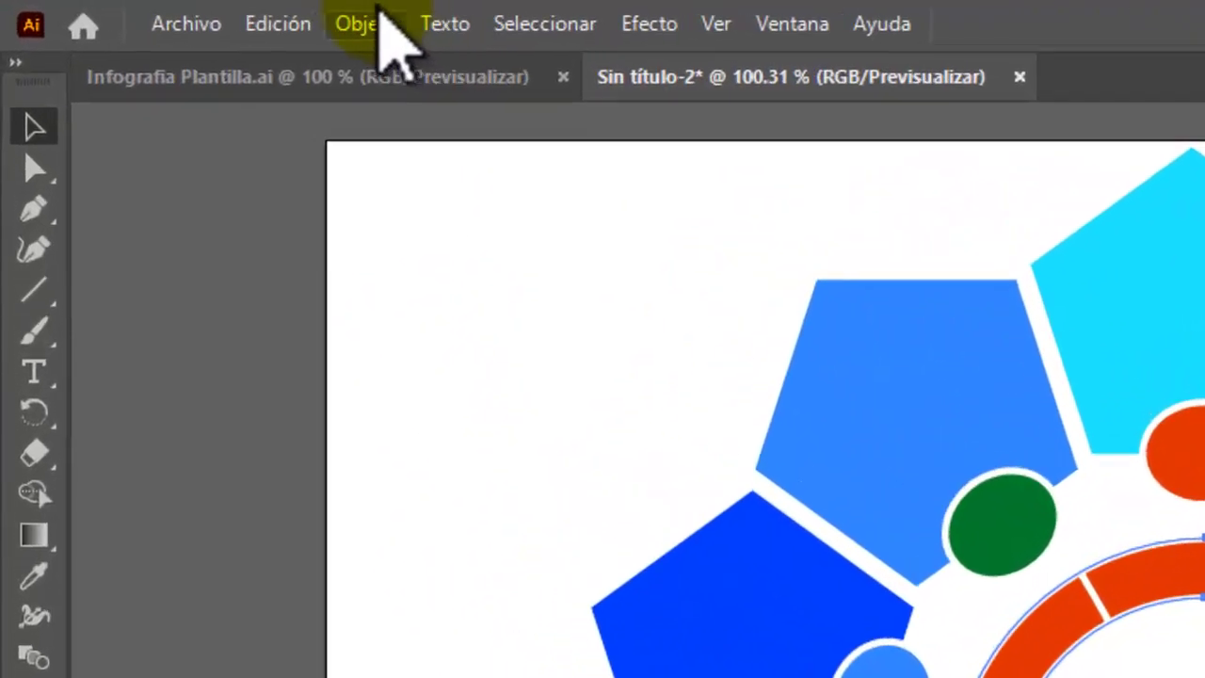
pyautogui.click(391, 27)
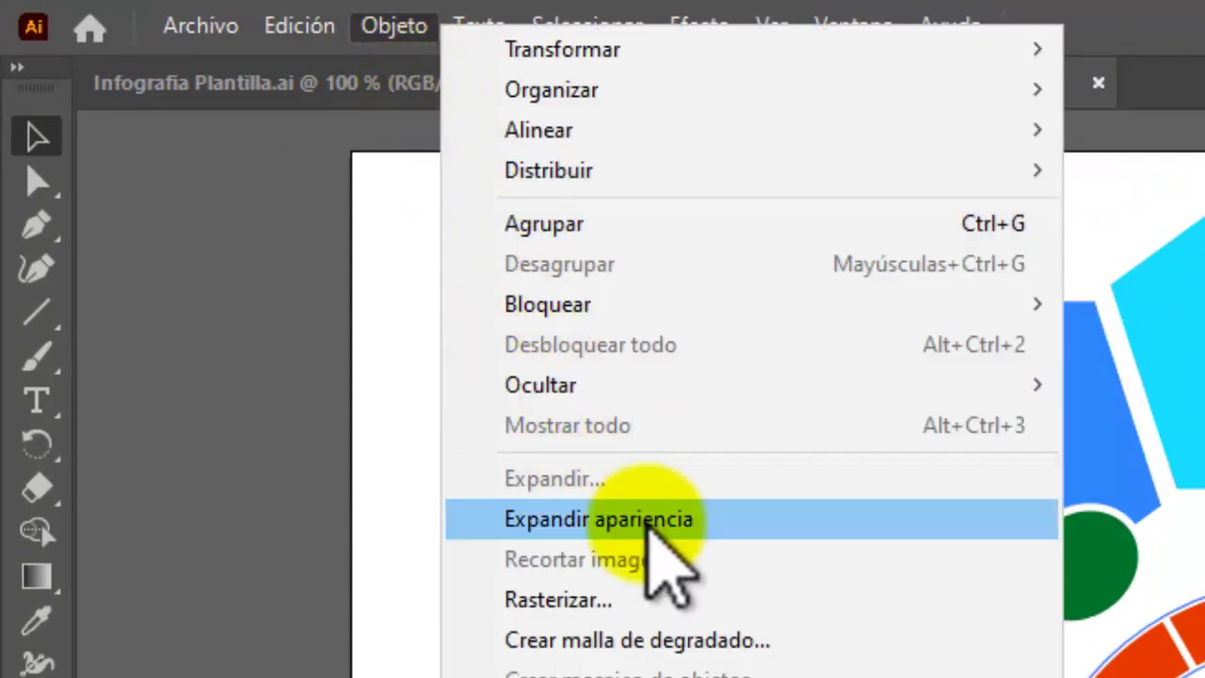
pyautogui.click(706, 517)
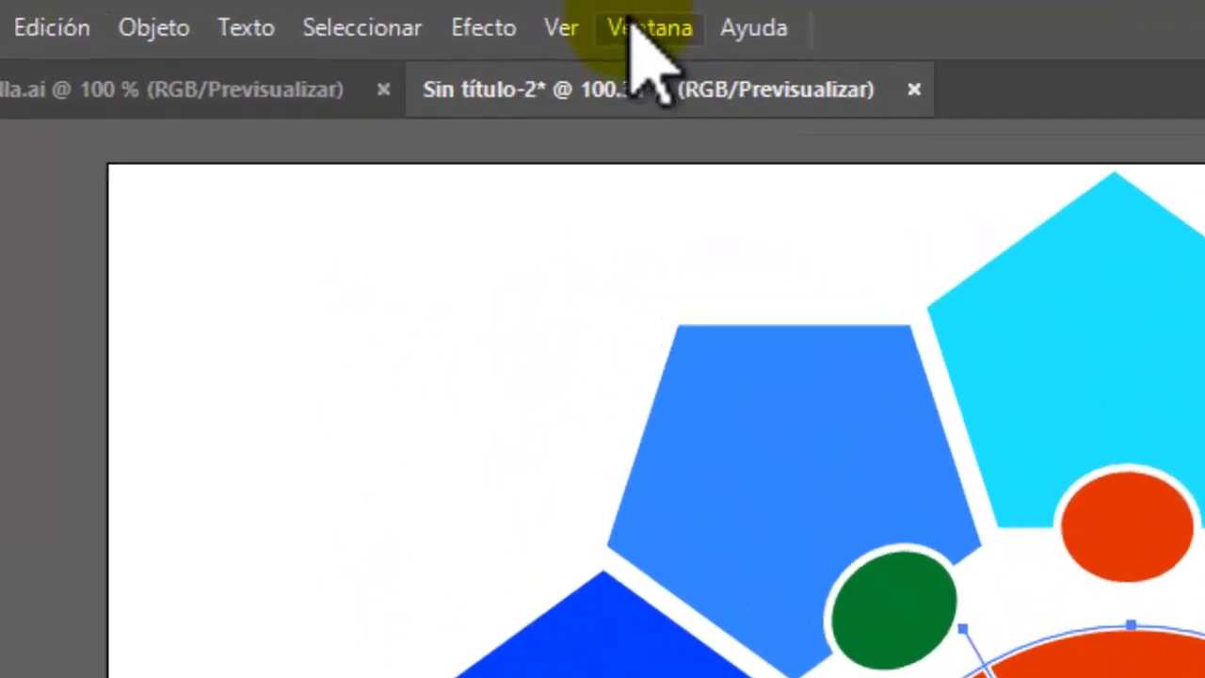
# Step: Split the ring circles along the white lines with the Pathfinder Divide operation, and deselect the result
pyautogui.click(440, 13)
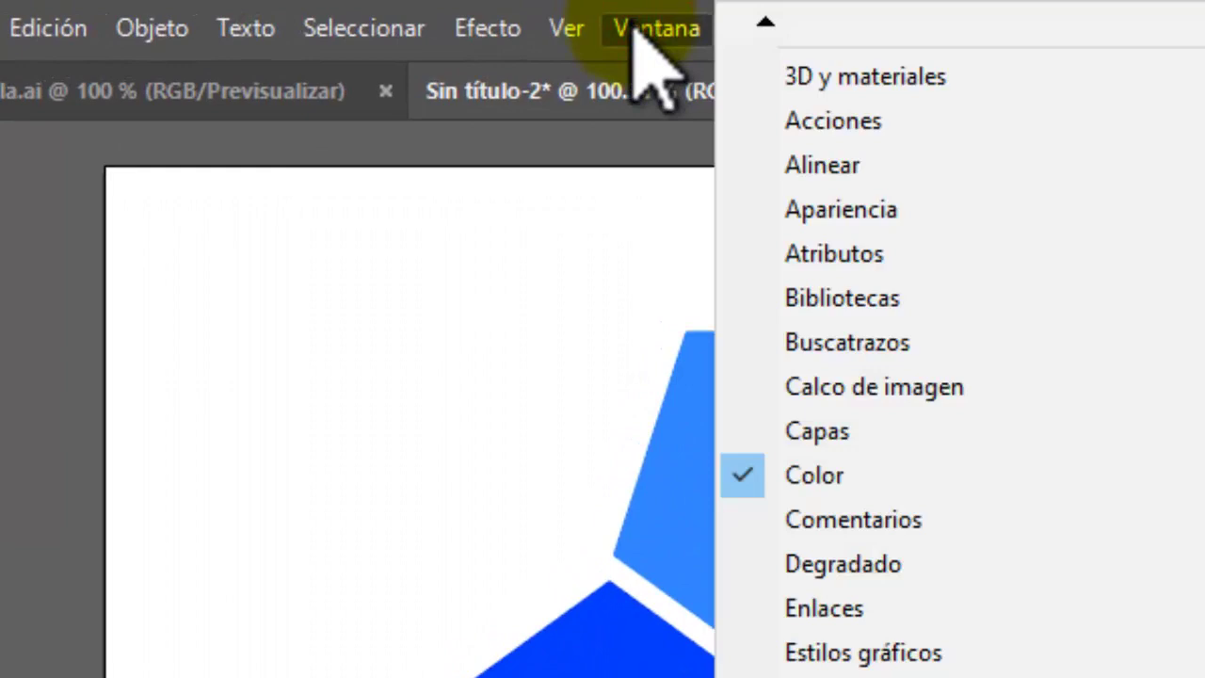
pyautogui.click(937, 349)
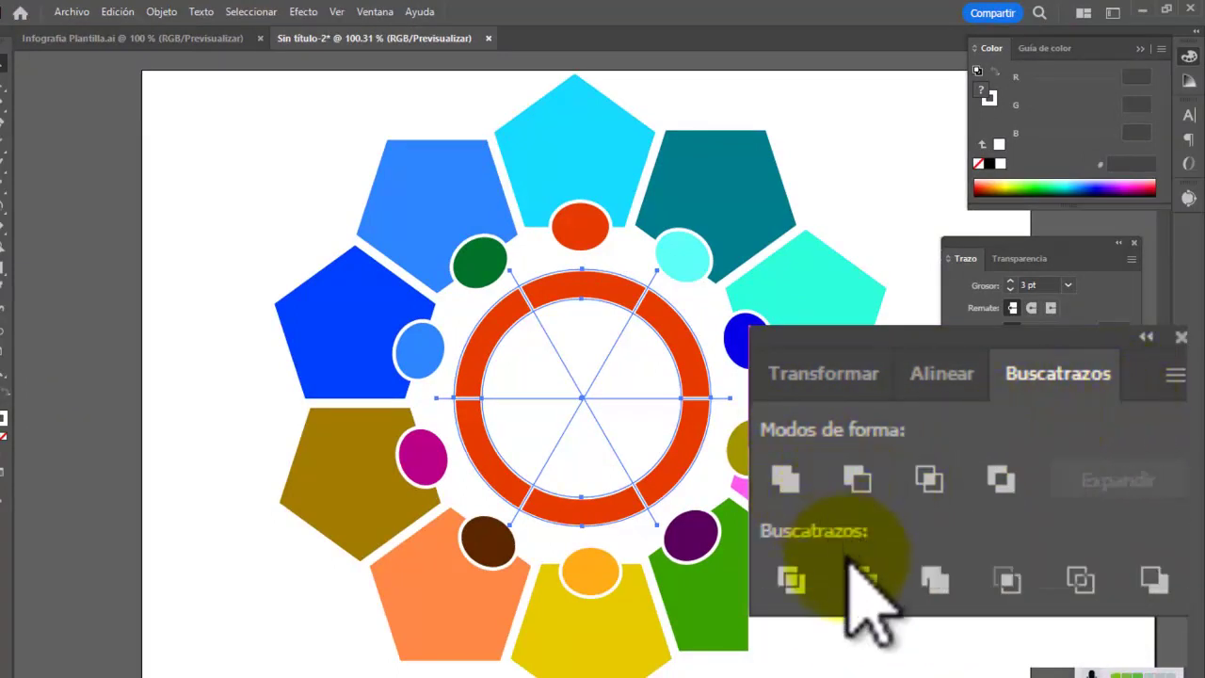
pyautogui.click(790, 584)
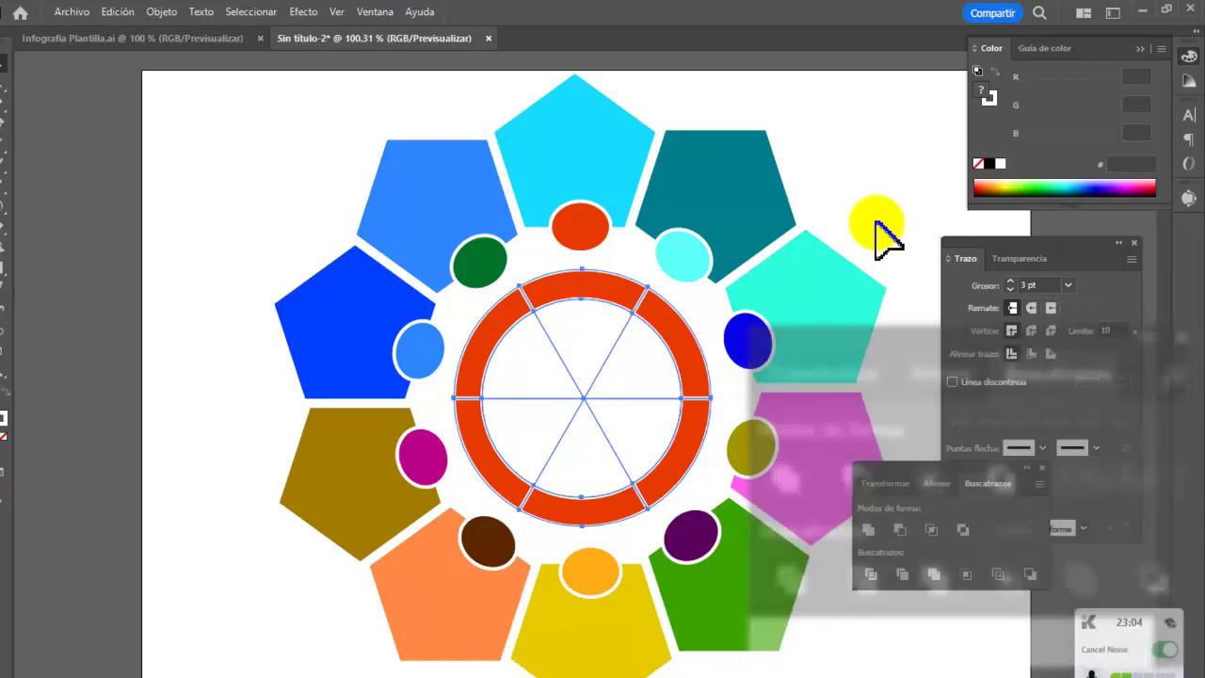
pyautogui.click(876, 229)
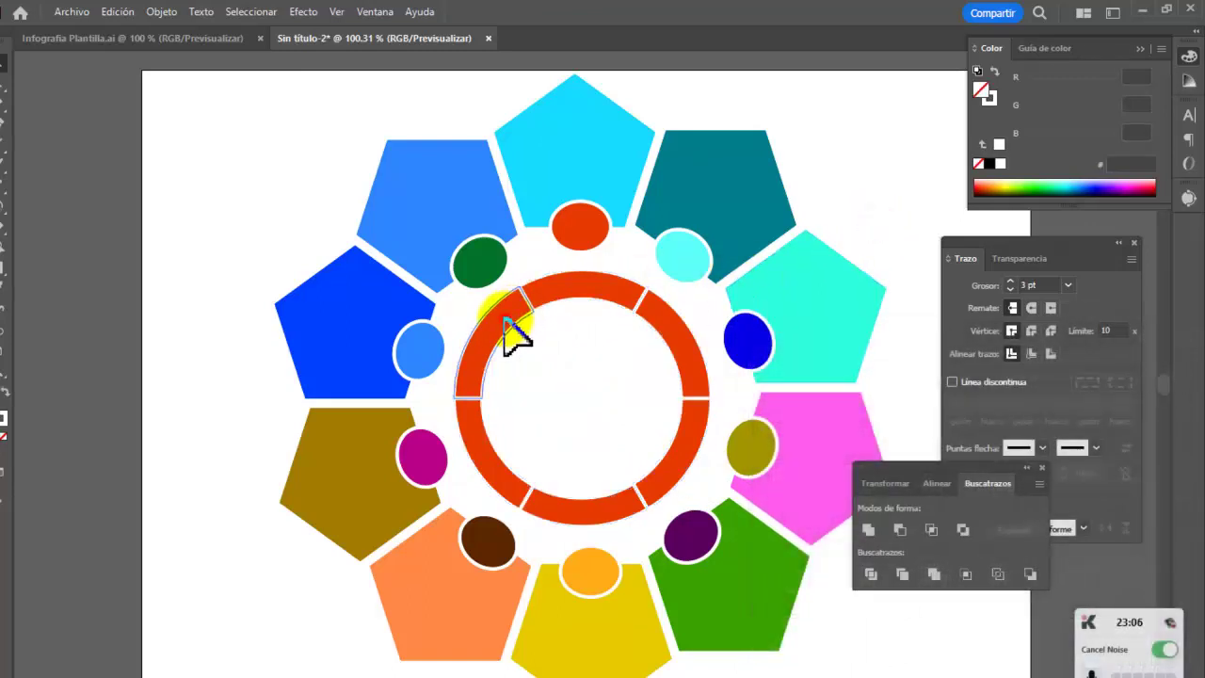
# Step: Select the whole divided ring, ungroup its pieces and clear the selection
pyautogui.click(509, 329)
pyautogui.click(882, 240)
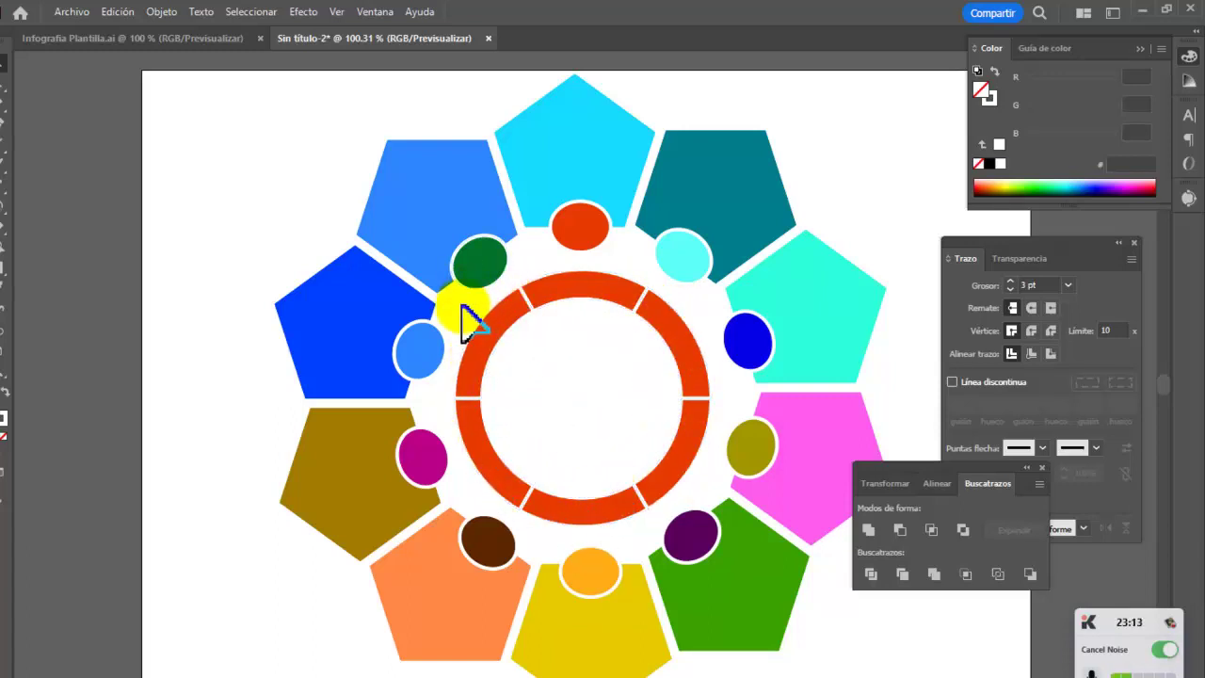
pyautogui.moveTo(461, 305); pyautogui.dragTo(714, 492)
pyautogui.hotkey('shift', 'm')
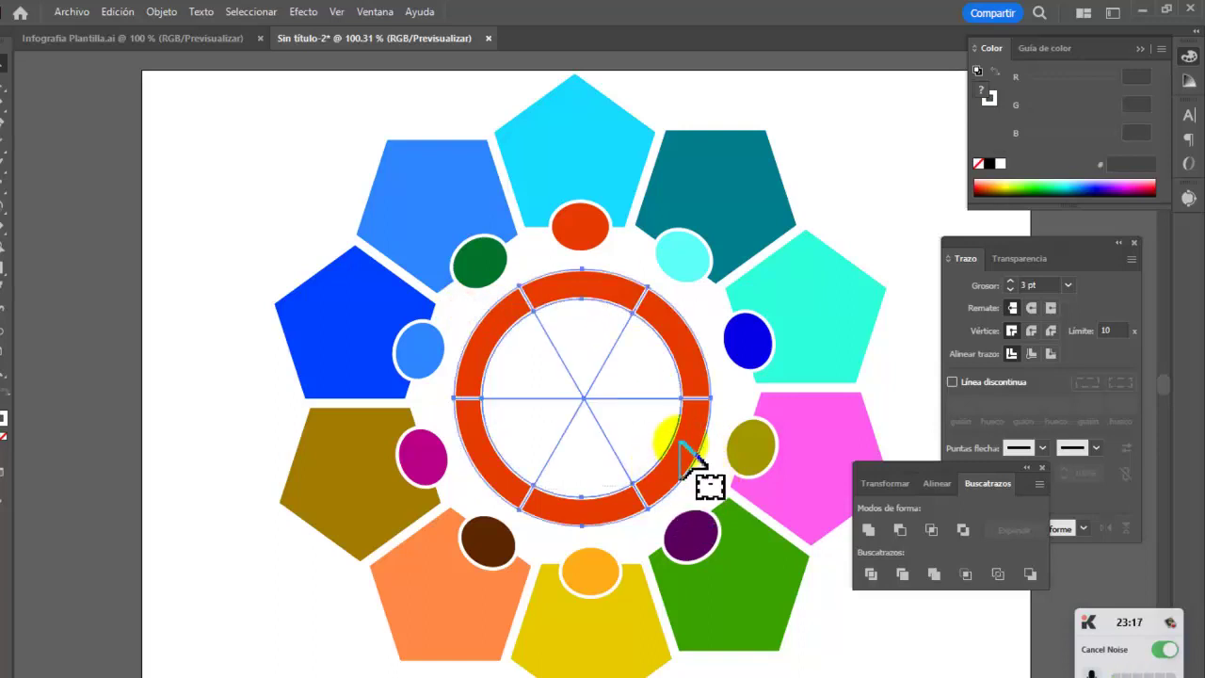
pyautogui.rightClick(682, 442)
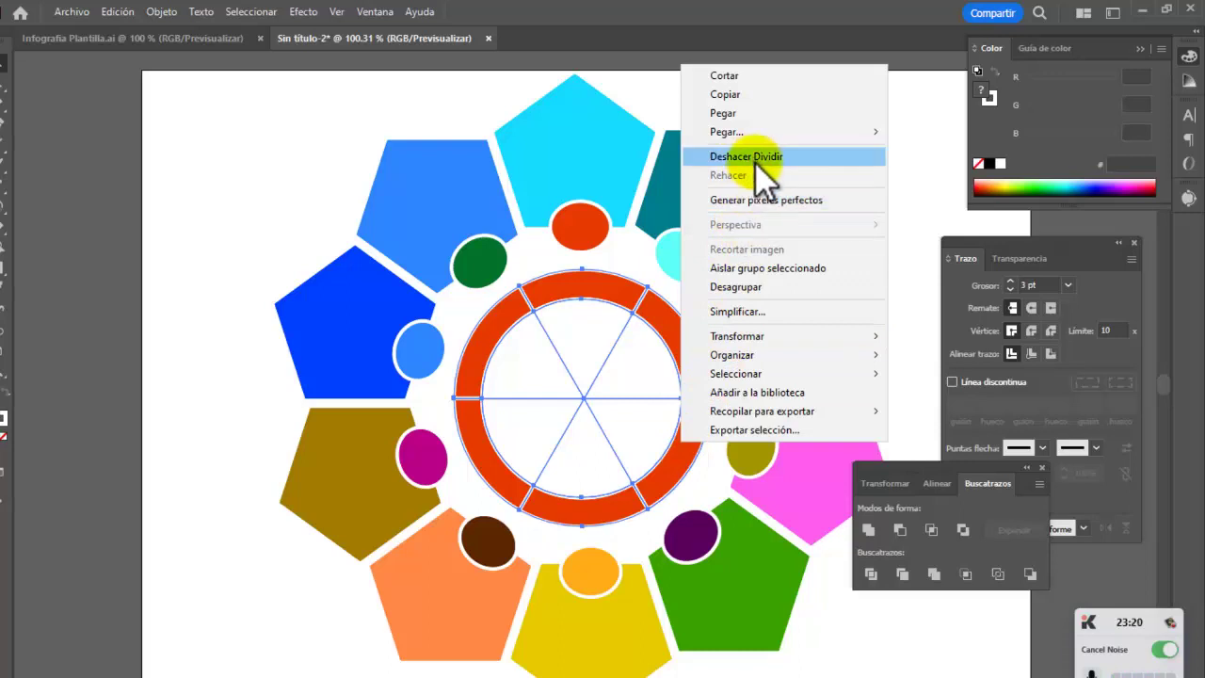
pyautogui.click(763, 285)
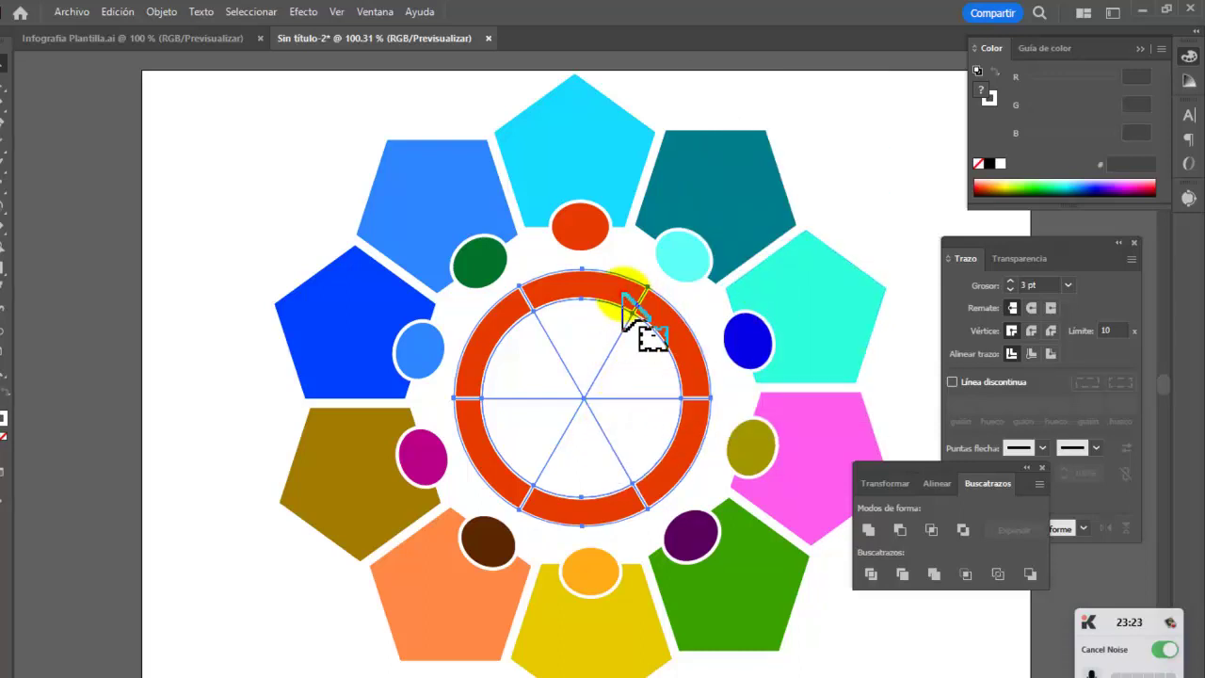
pyautogui.click(832, 207)
# Step: Recolour the ring's upper-right segment dark blue (0029B9) and its lower-right segment magenta (B9009C)
pyautogui.click(646, 323)
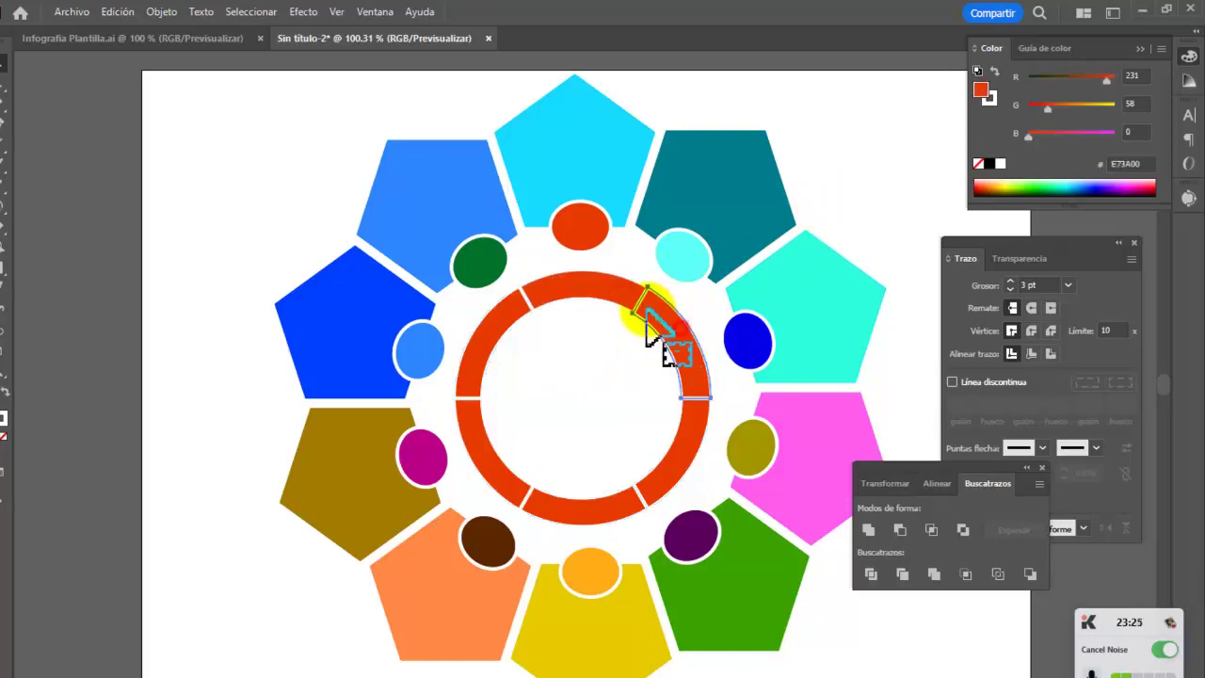
pyautogui.moveTo(650, 325)
pyautogui.mouseDown()
pyautogui.moveTo(519, 345)
pyautogui.moveTo(513, 462)
pyautogui.moveTo(562, 523)
pyautogui.moveTo(692, 474)
pyautogui.moveTo(571, 330)
pyautogui.moveTo(671, 356)
pyautogui.moveTo(680, 337)
pyautogui.mouseUp()
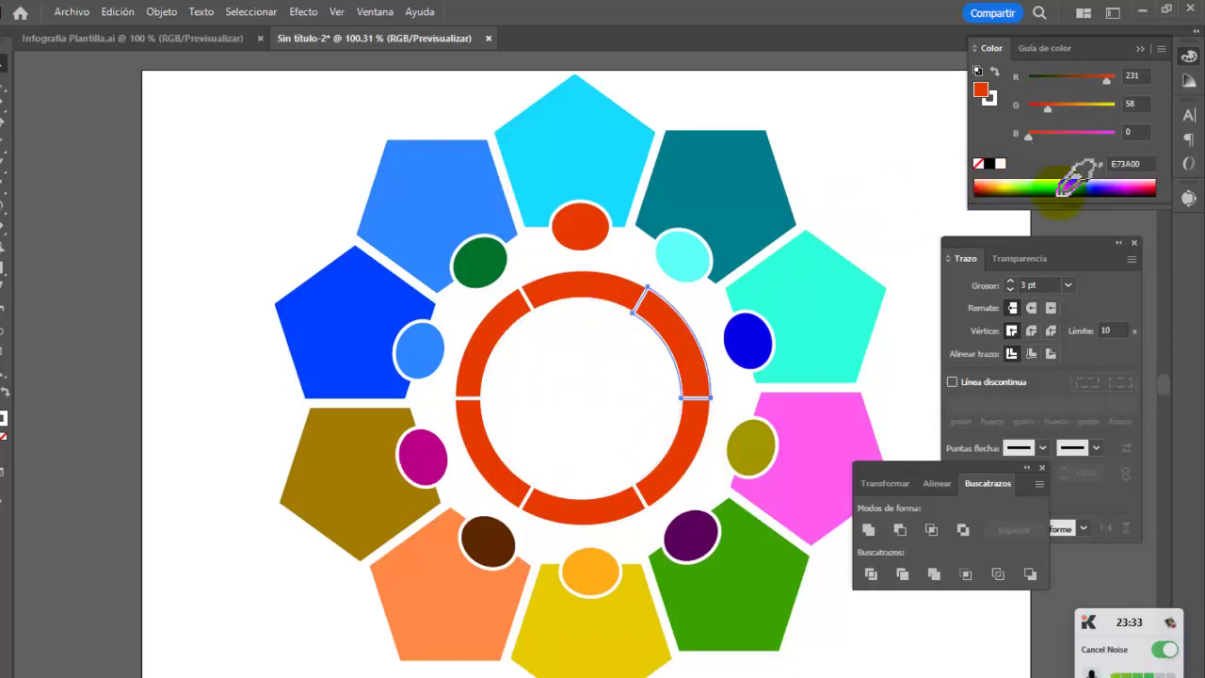
pyautogui.click(1092, 186)
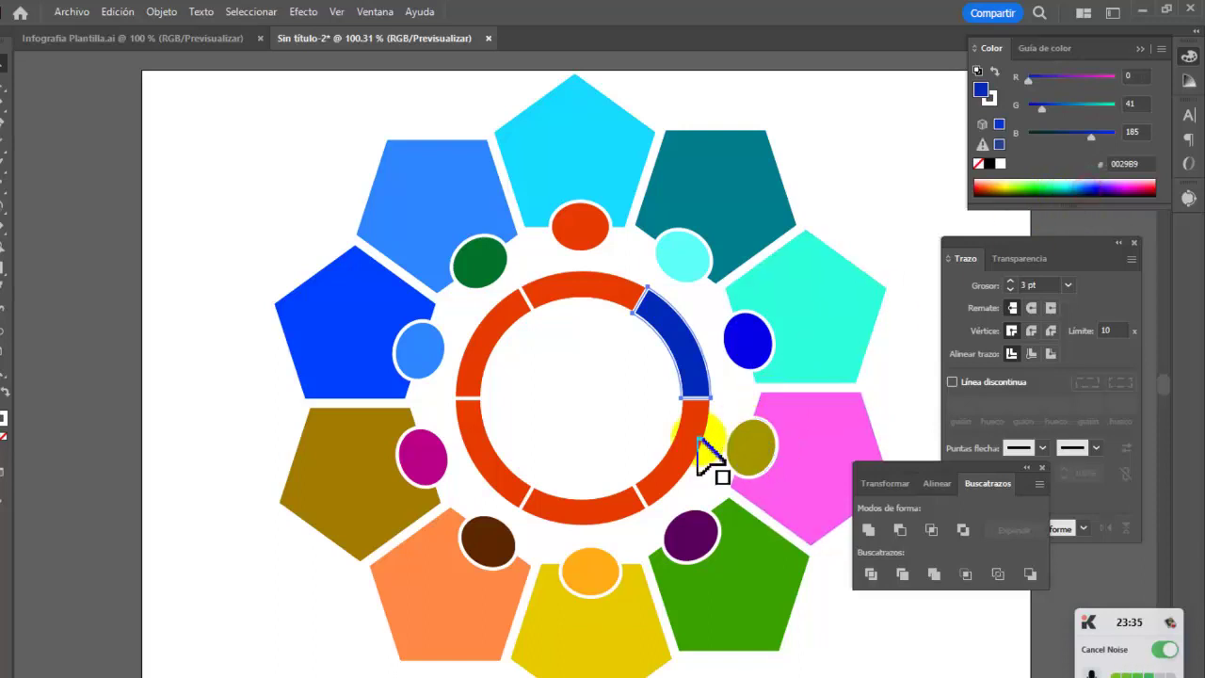
pyautogui.click(1128, 187)
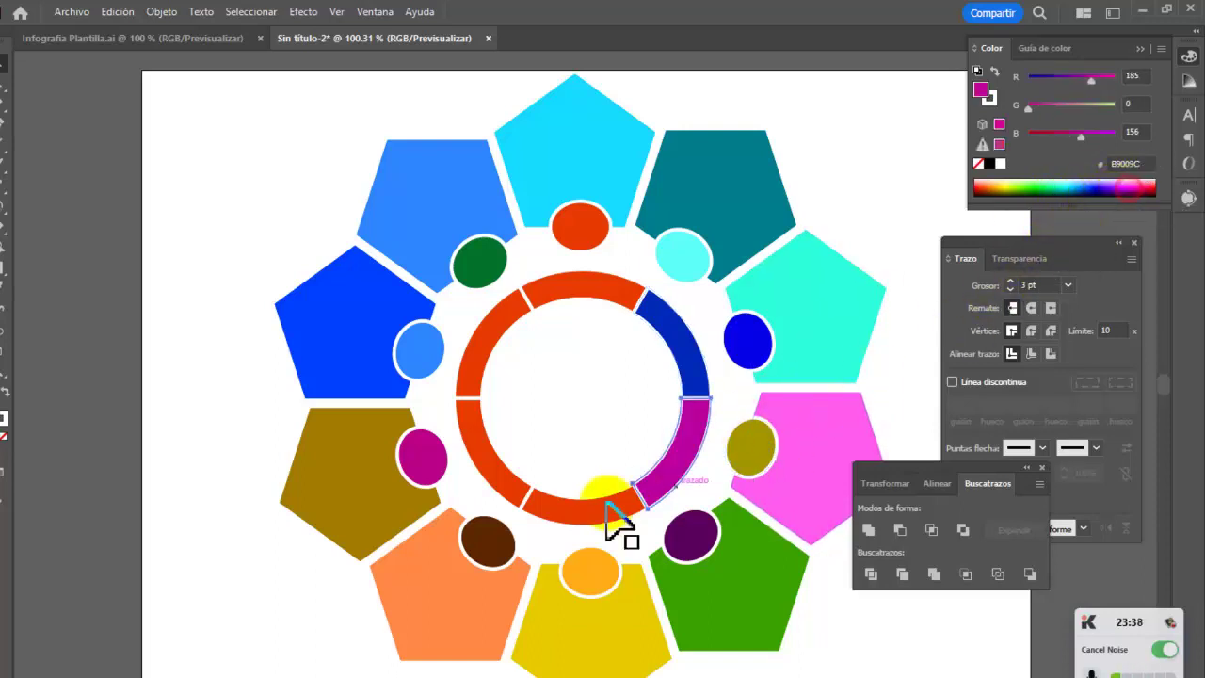
# Step: Recolour the ring's bottom segment mustard yellow, its lower-left segment teal and its upper-left segment lime yellow
pyautogui.click(1005, 184)
pyautogui.click(495, 467)
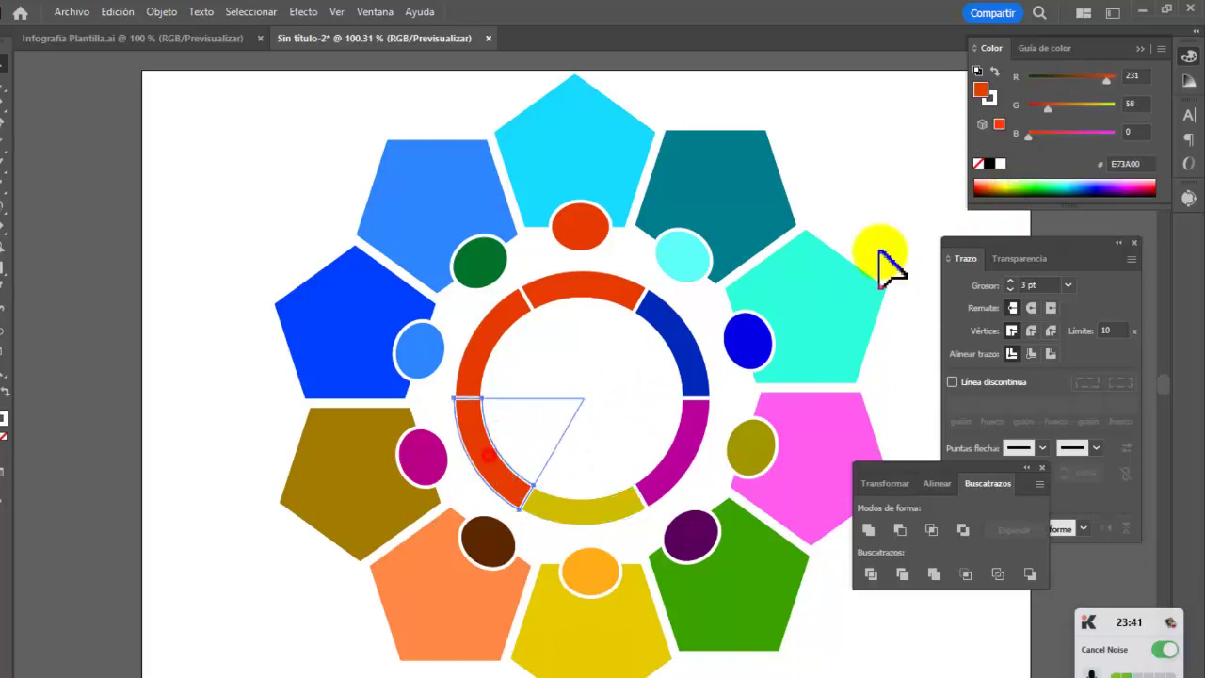
pyautogui.click(1073, 187)
pyautogui.click(512, 311)
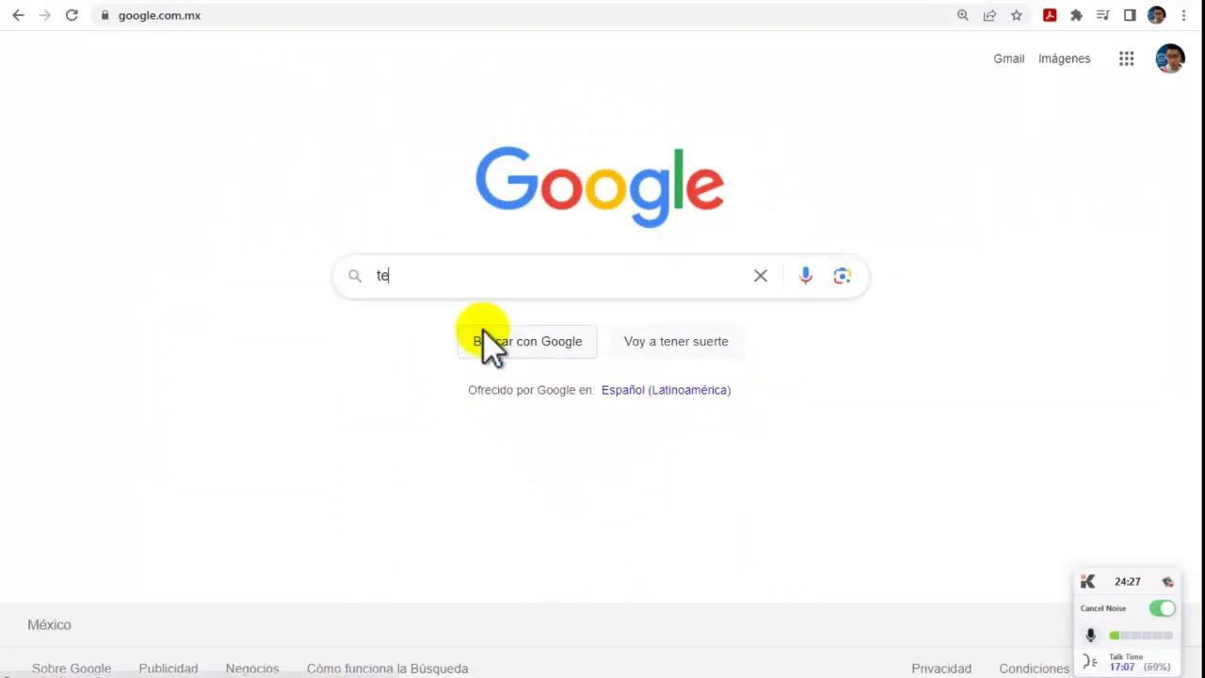
# Step: Search Google for "tecnologia" and show the image results
pyautogui.write('cnologia')
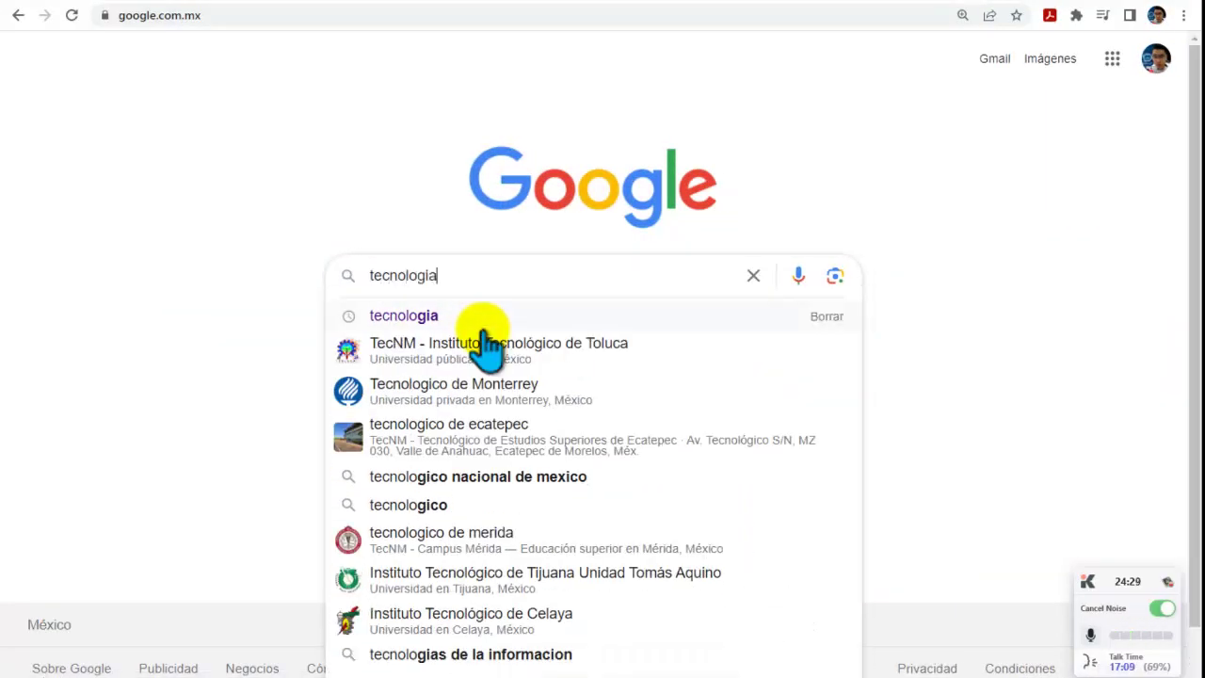
pyautogui.press('Return')
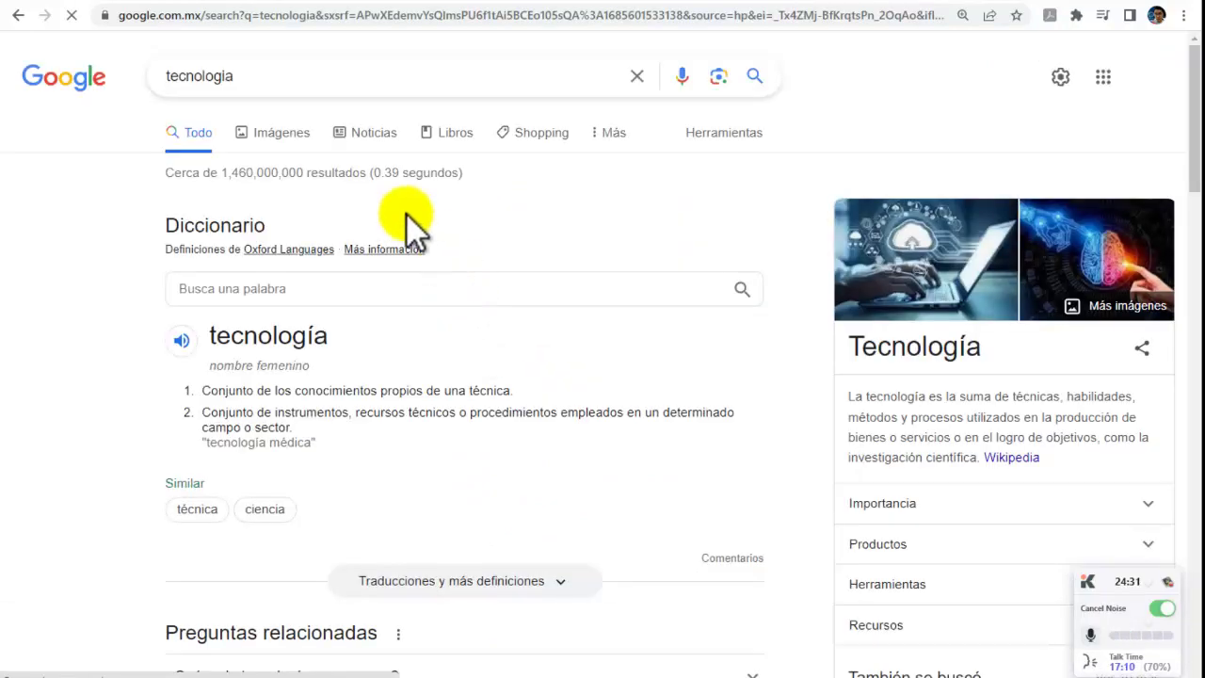
pyautogui.click(294, 137)
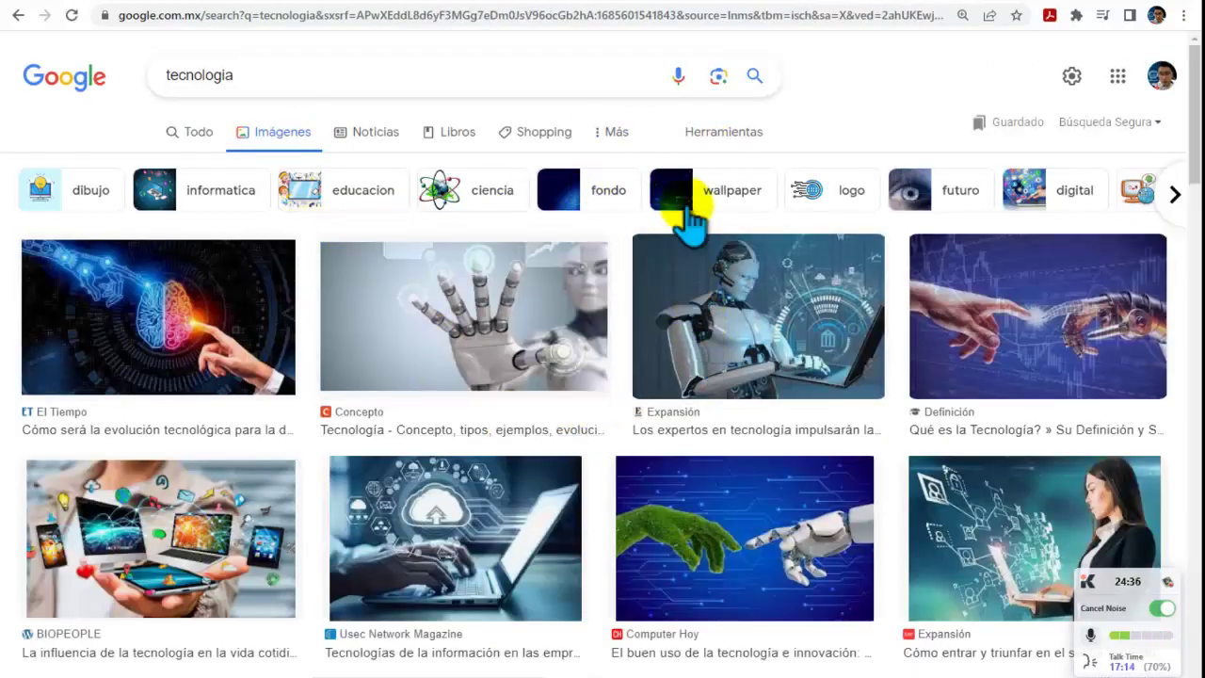
# Step: Filter the image results to icon size (Iconos) and transparent colour (Transparente)
pyautogui.click(723, 136)
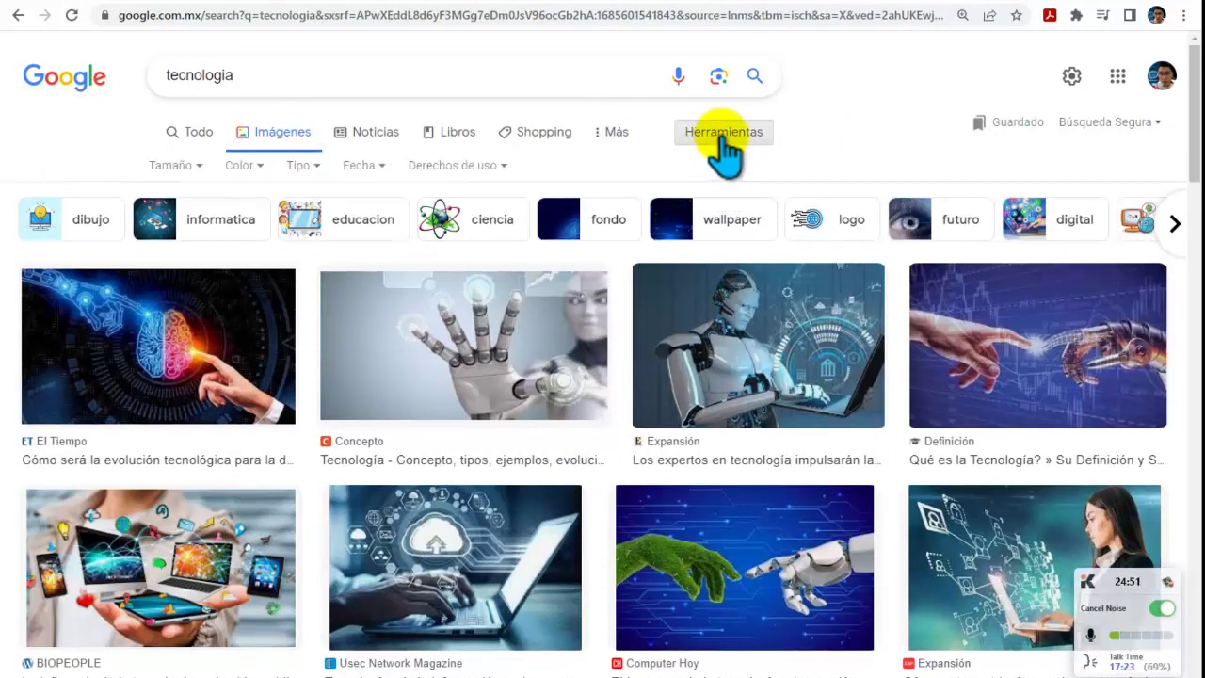
pyautogui.click(191, 166)
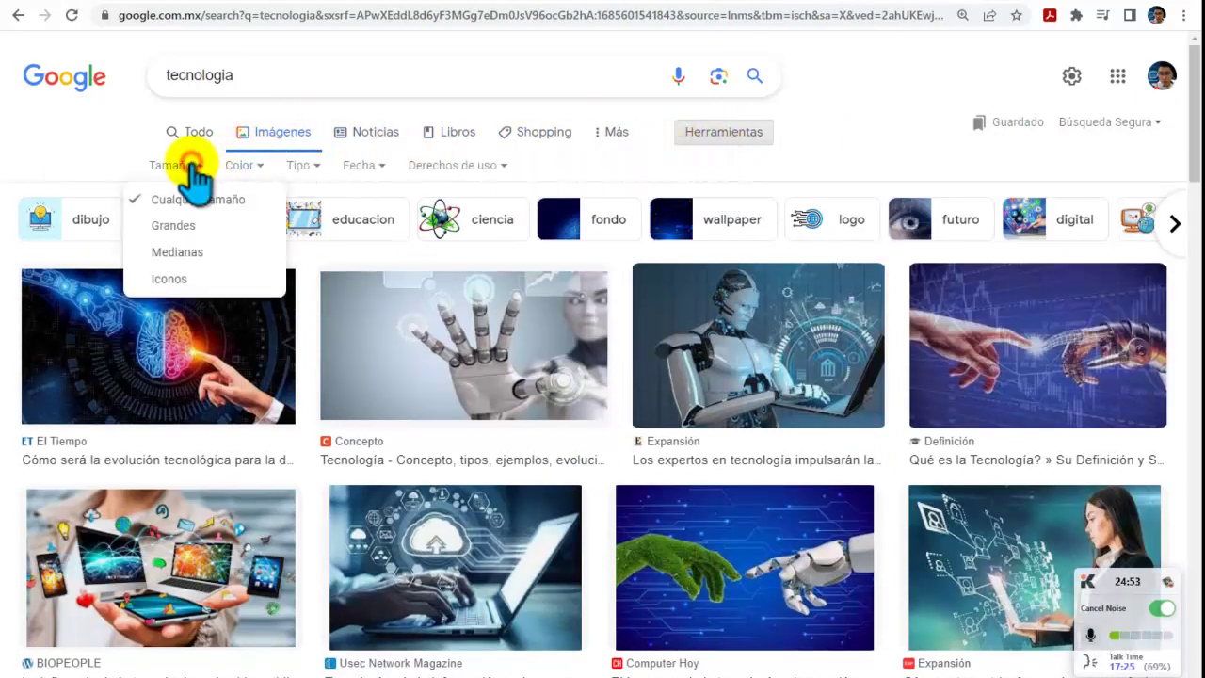
pyautogui.click(174, 280)
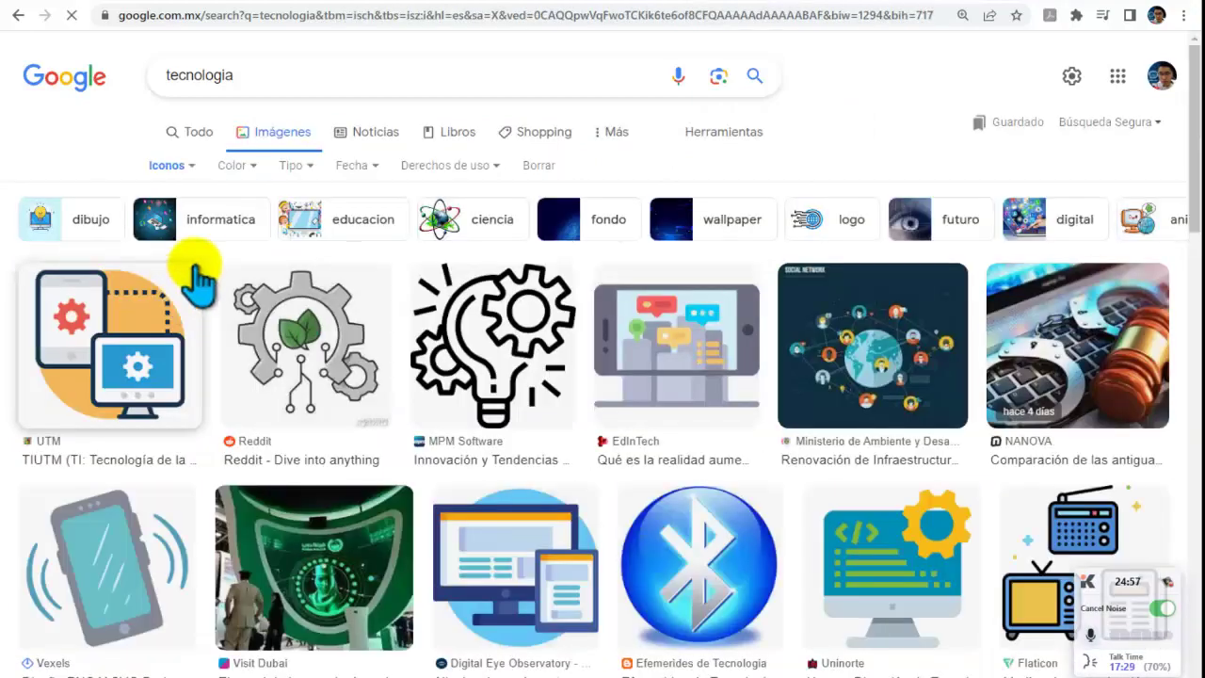
pyautogui.click(238, 168)
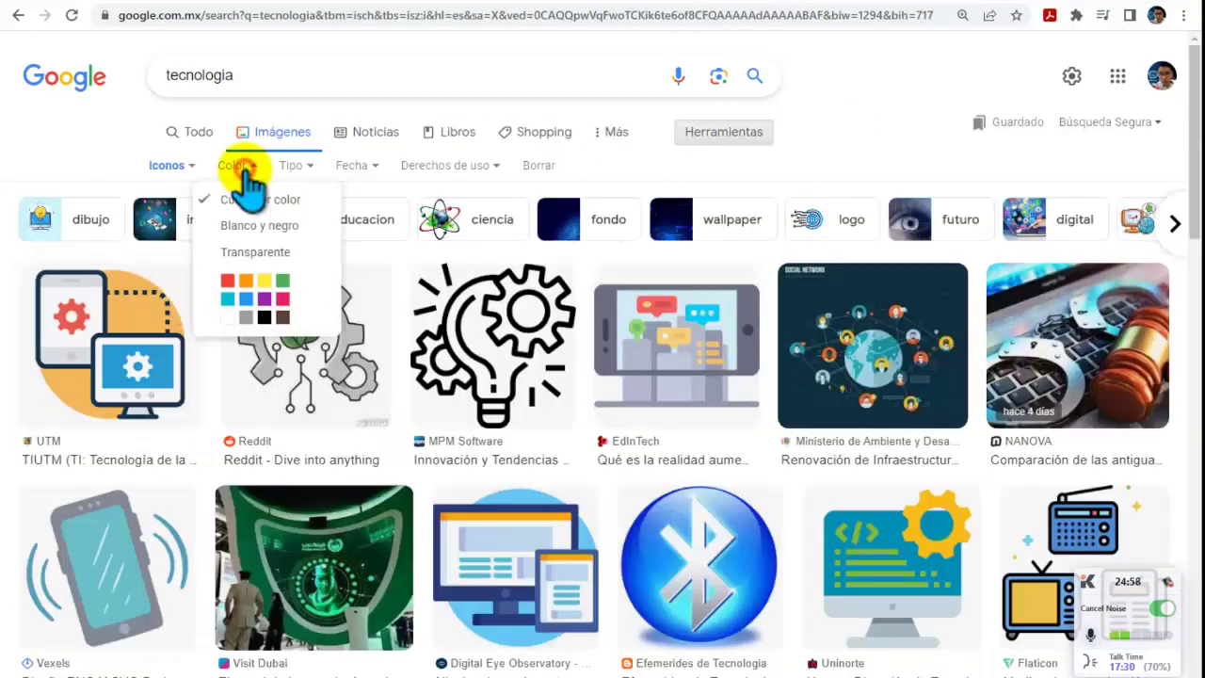
pyautogui.click(255, 253)
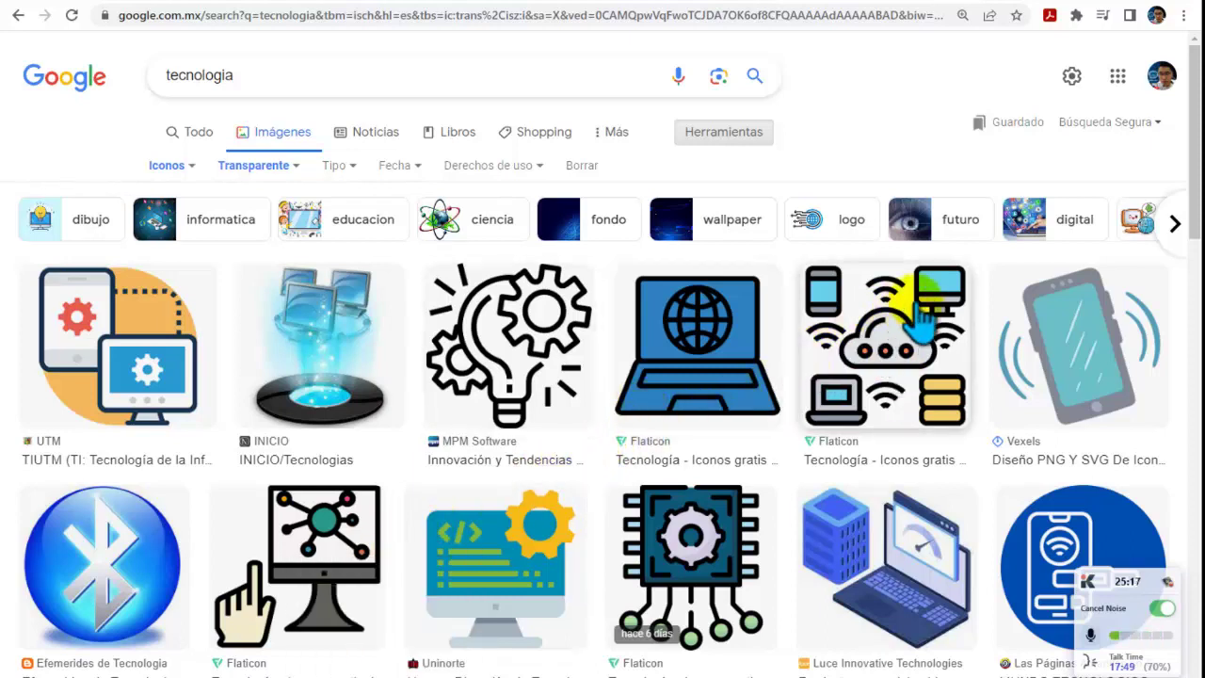
# Step: Switch back to Illustrator and start placing an image from the folder "Nueva carpeta (7)" in Descargas
pyautogui.moveTo(388, 676)
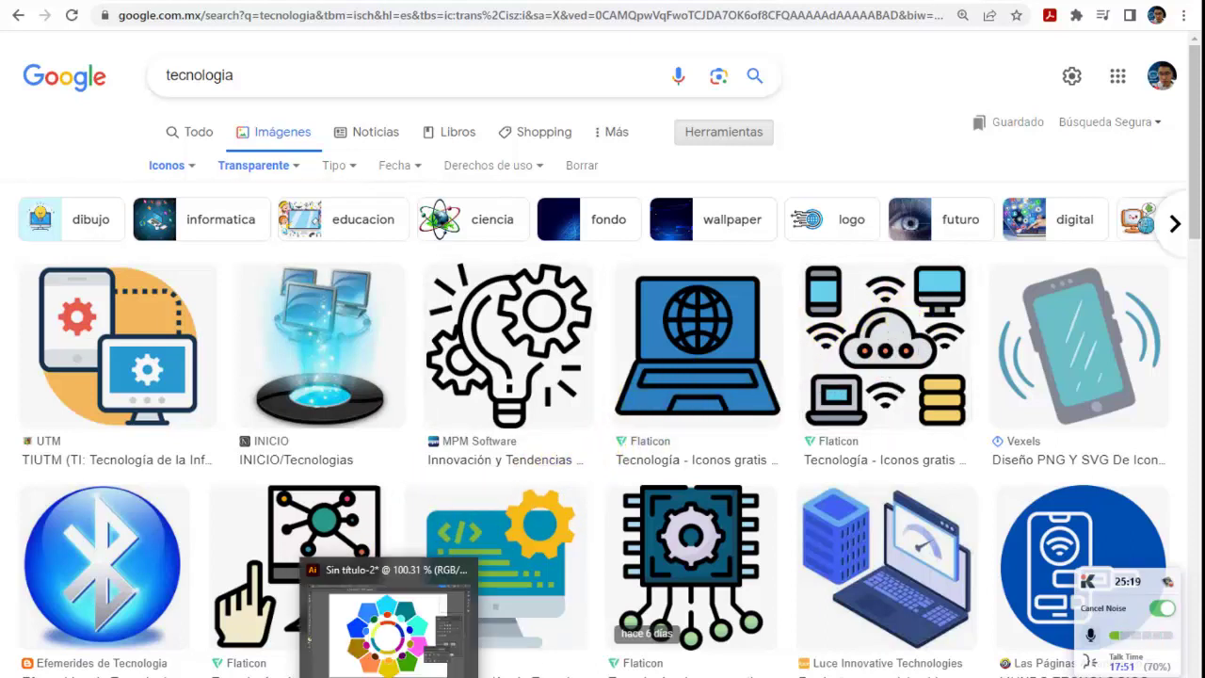
pyautogui.click(388, 626)
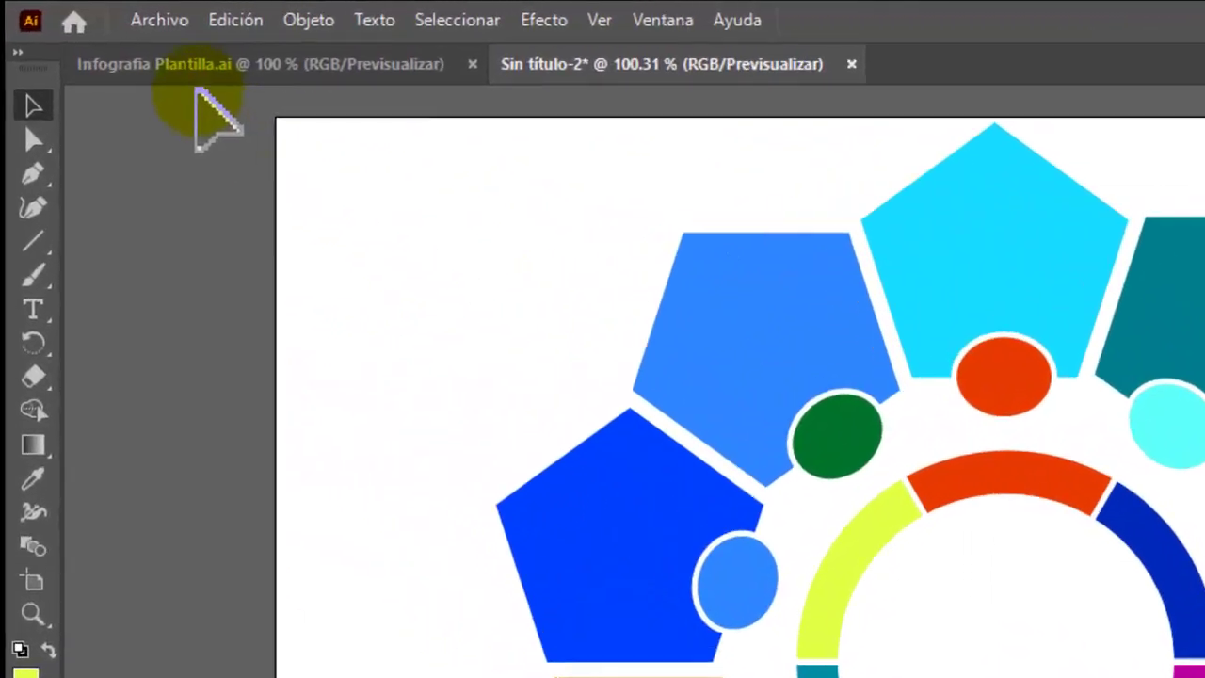
pyautogui.click(175, 21)
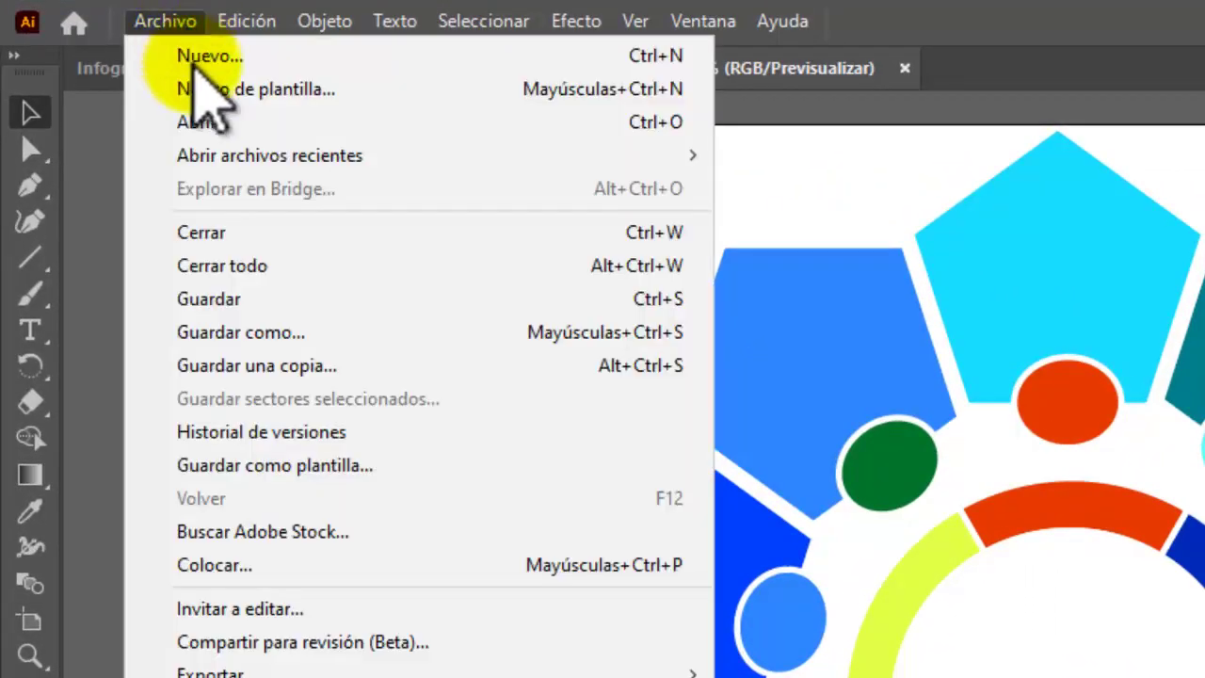
pyautogui.click(367, 567)
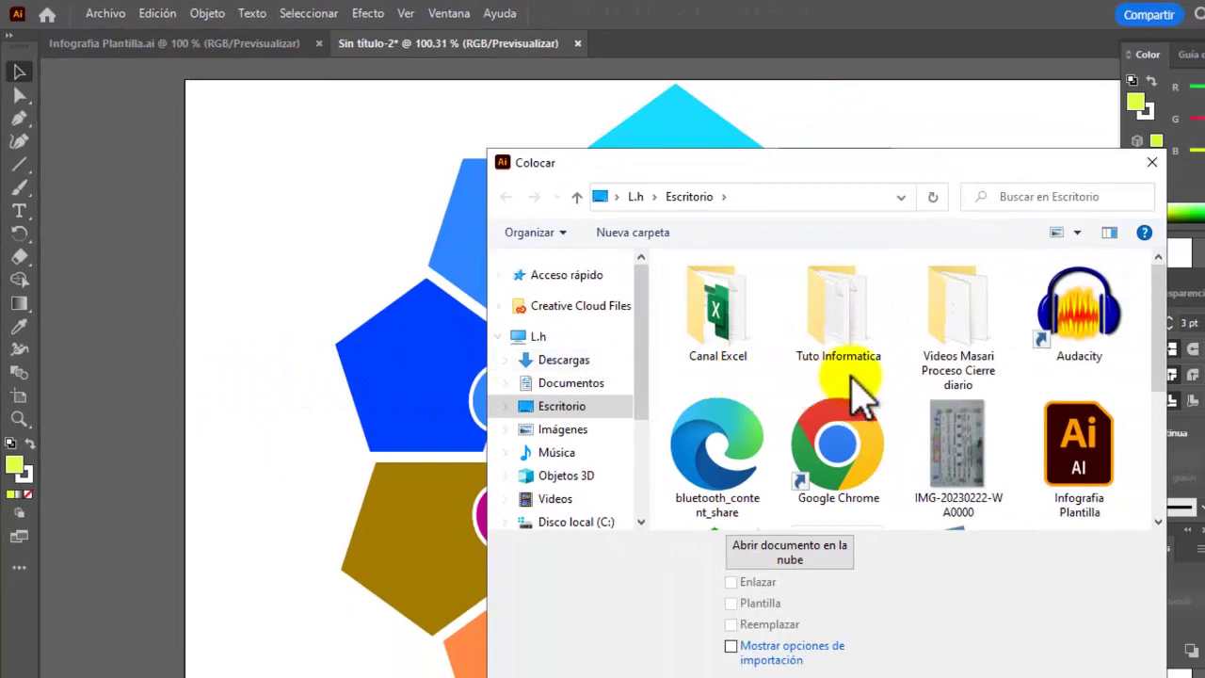
pyautogui.click(576, 365)
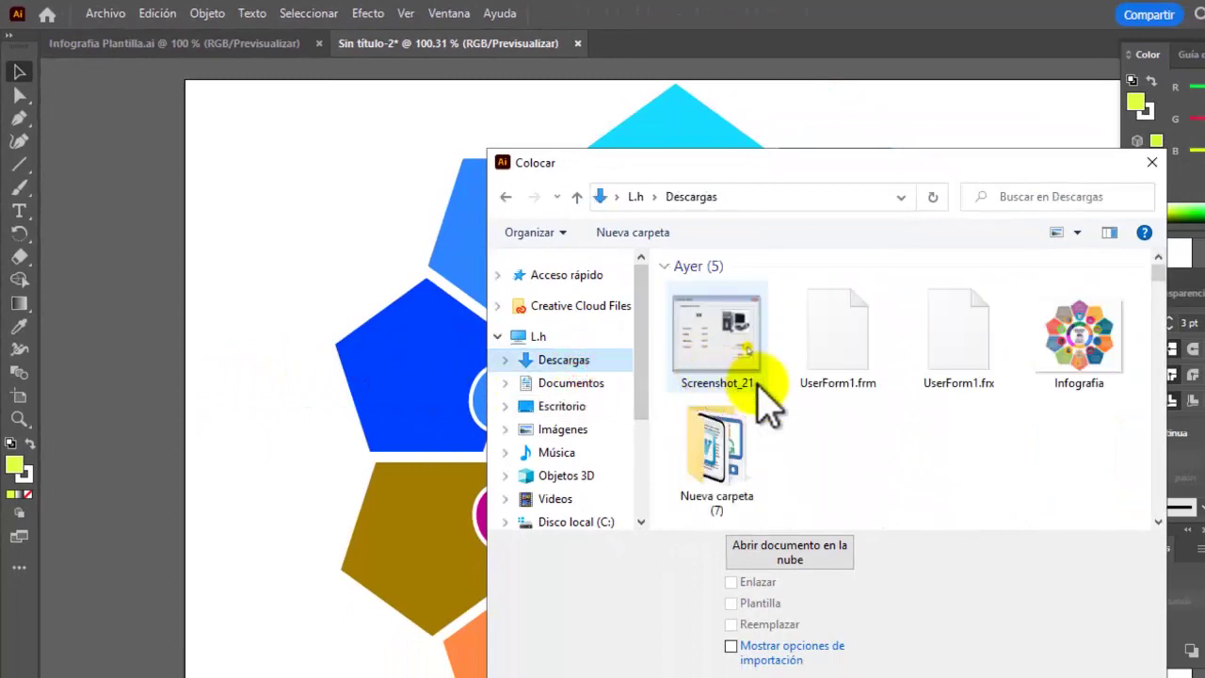
pyautogui.doubleClick(729, 470)
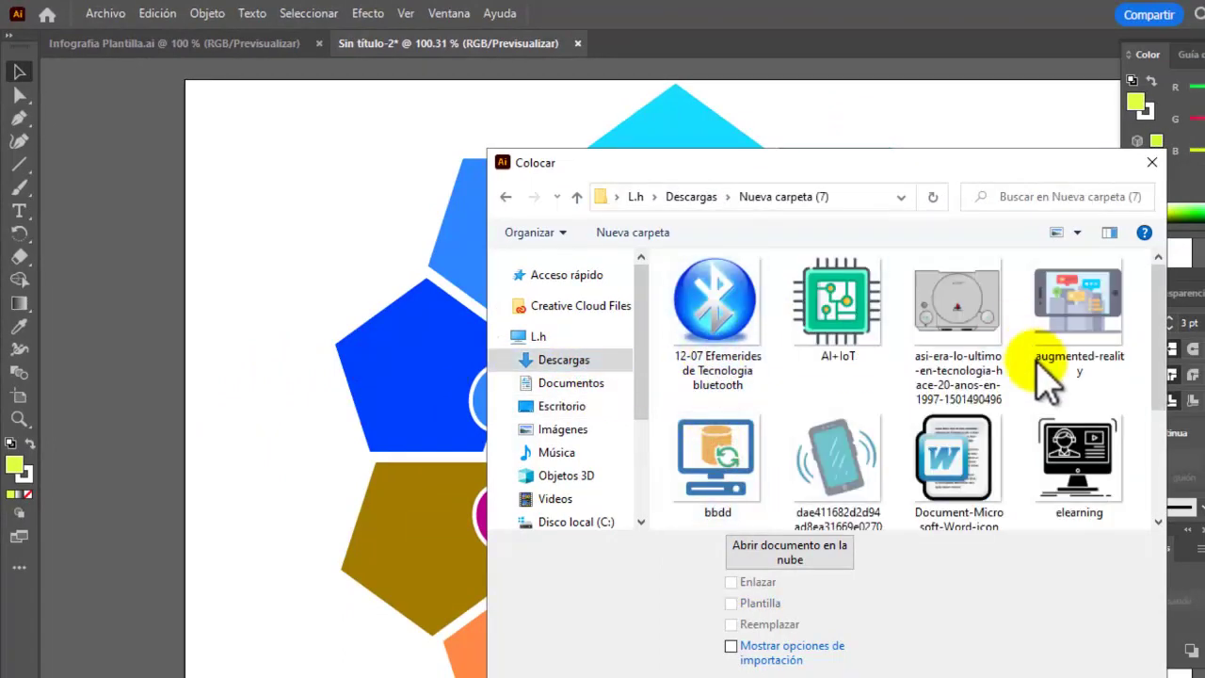
# Step: Place the image "12-07 Efemerides de Tecnologia bluetooth" as a linked file, sized to fit inside the top red-orange icon circle
pyautogui.click(745, 299)
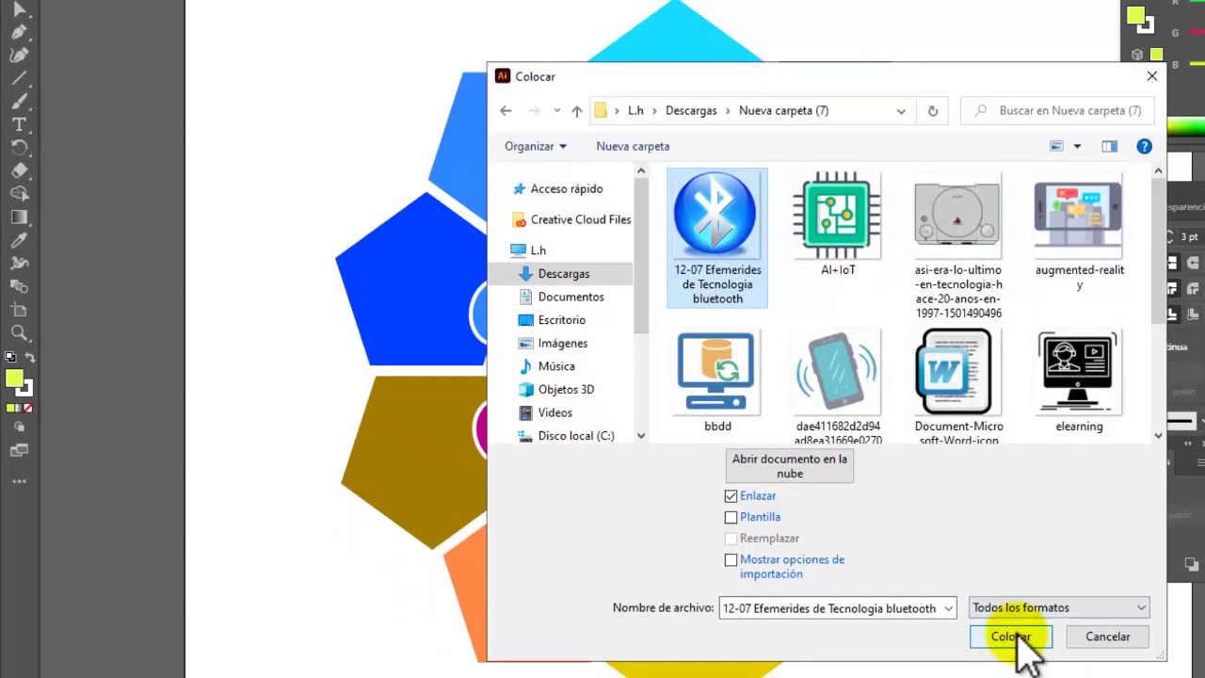
pyautogui.click(1011, 637)
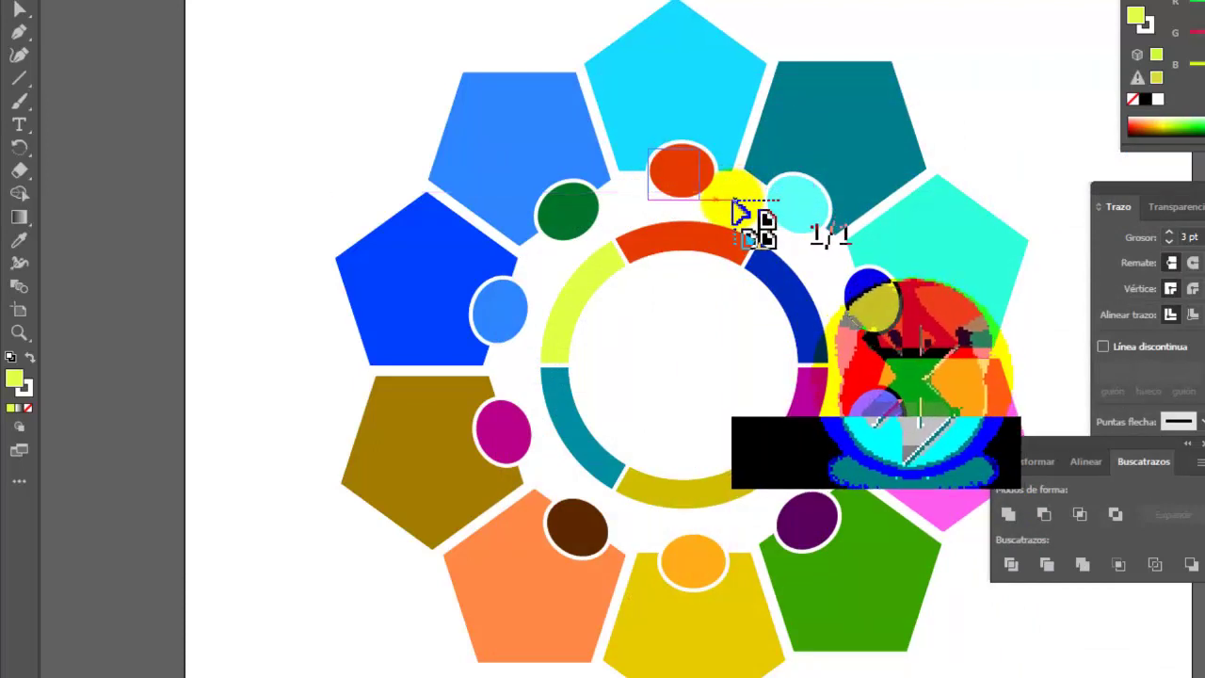
pyautogui.moveTo(648, 148); pyautogui.dragTo(693, 188)
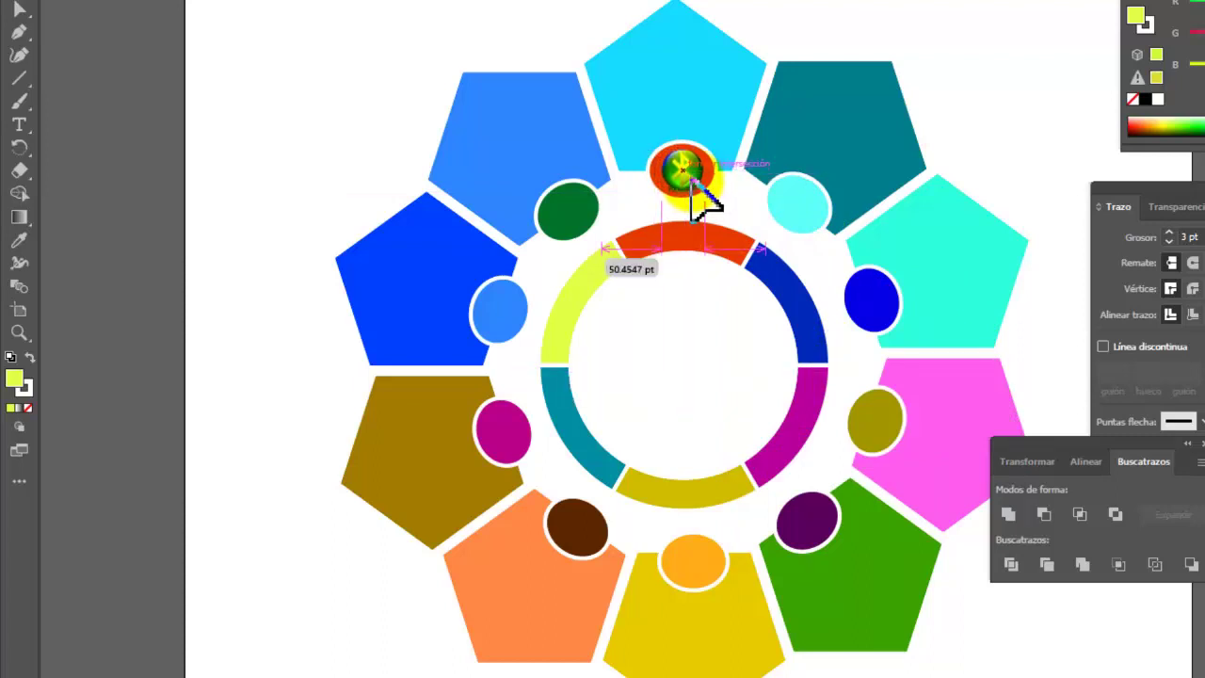
# Step: Place the image "AI+IoT" as a linked file, sized to fit inside the light cyan circle on the dark teal pentagon
pyautogui.click(745, 205)
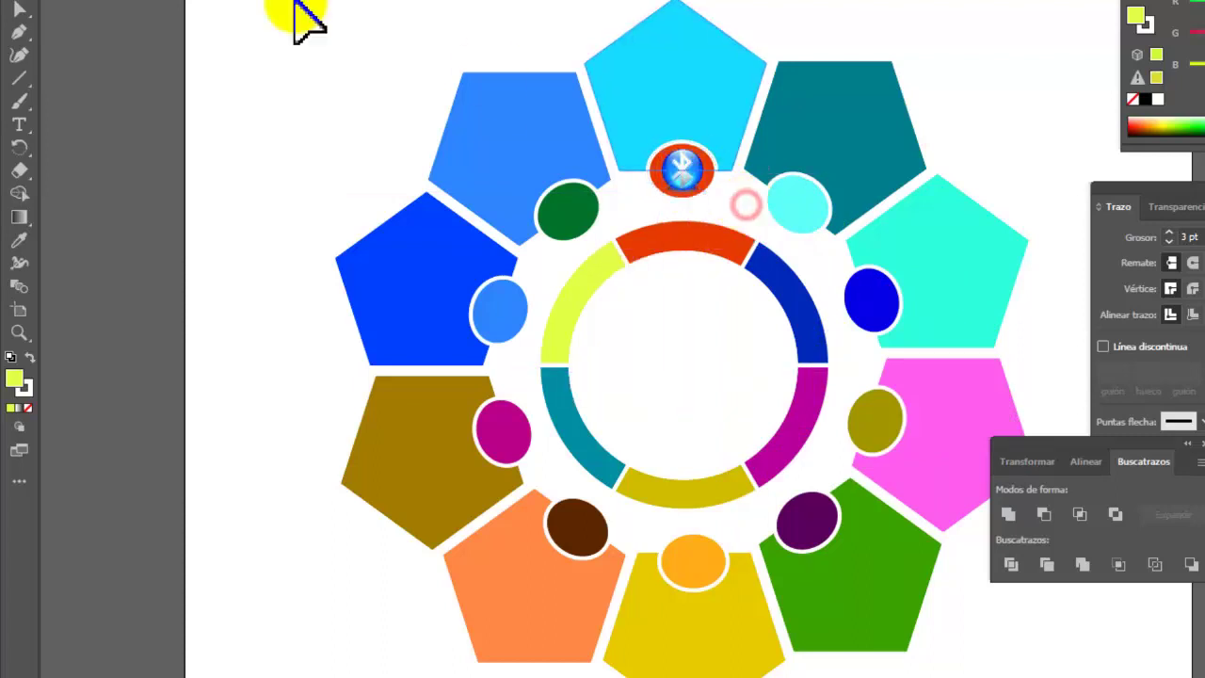
pyautogui.hotkey('alt', 'a')
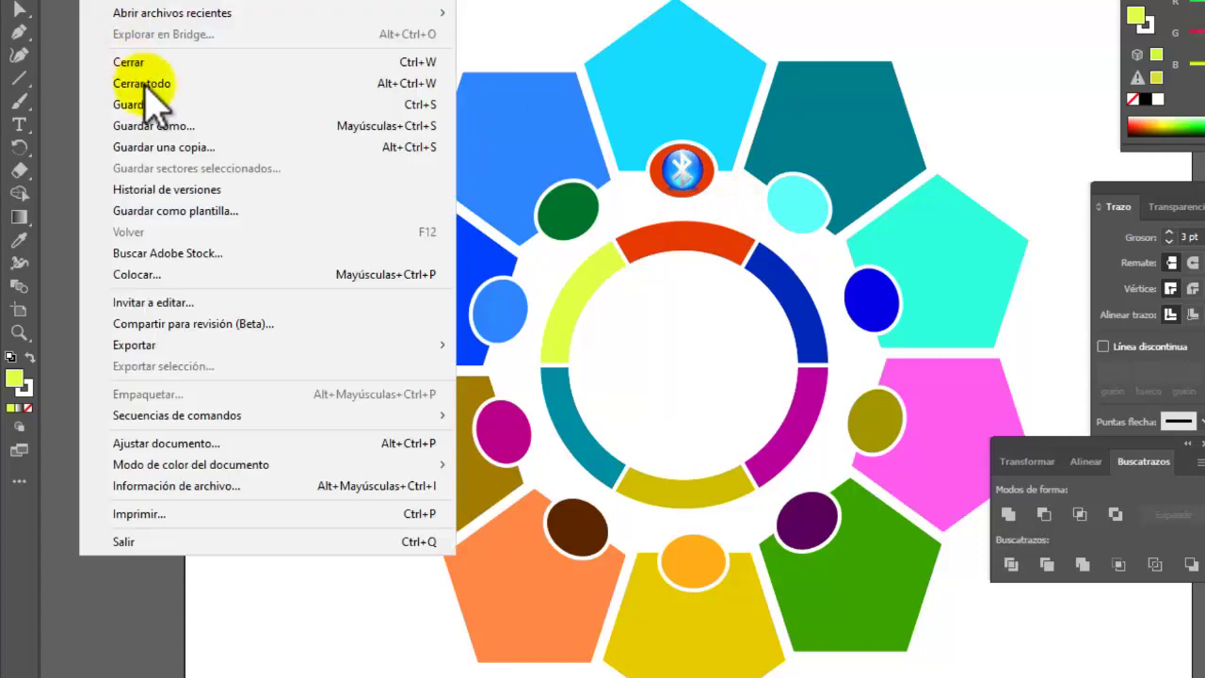
pyautogui.click(179, 274)
pyautogui.click(838, 234)
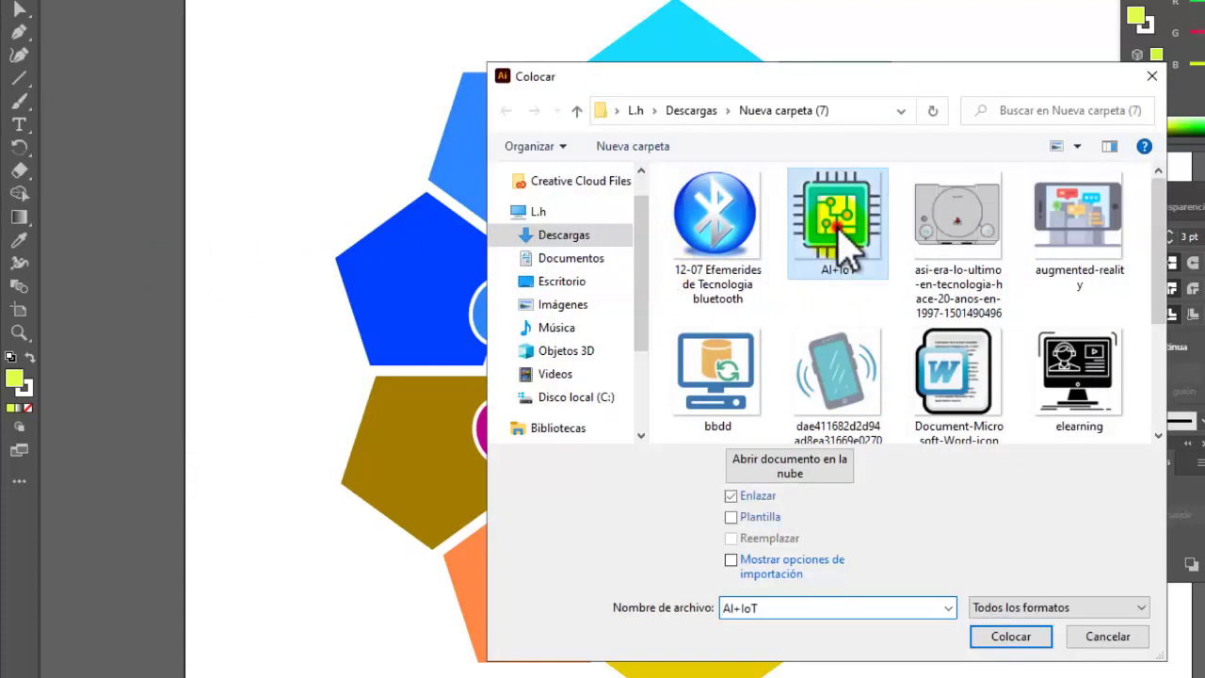
pyautogui.click(1006, 638)
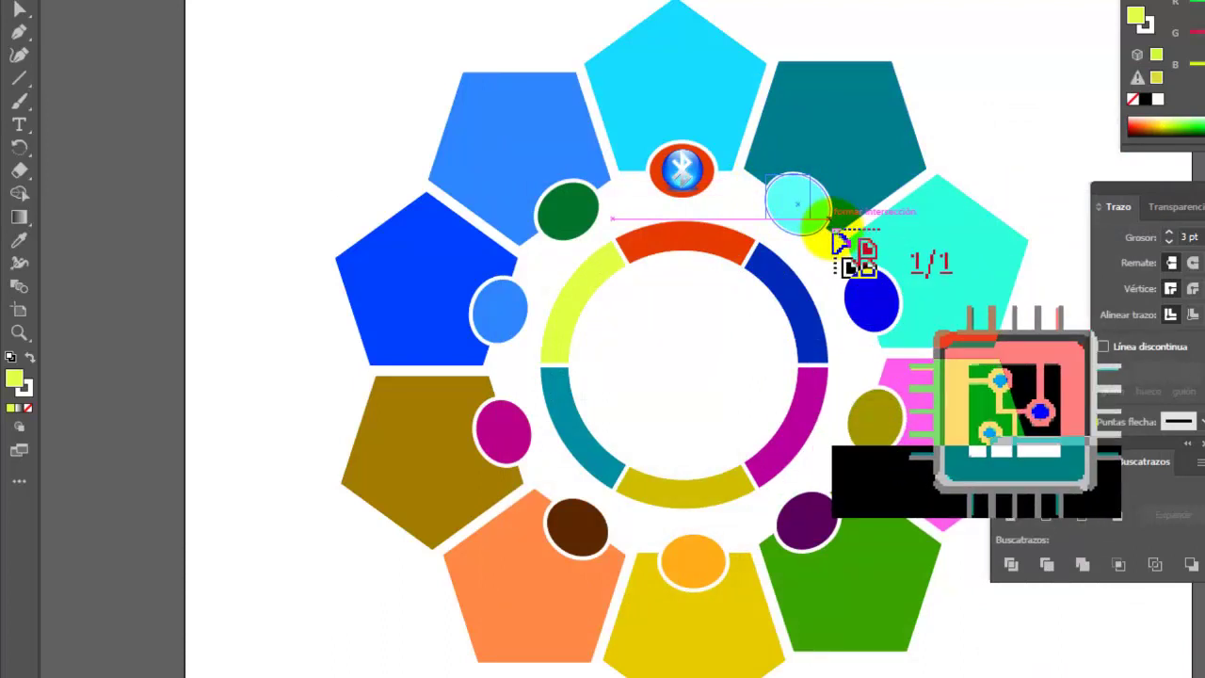
pyautogui.moveTo(835, 230); pyautogui.dragTo(801, 220)
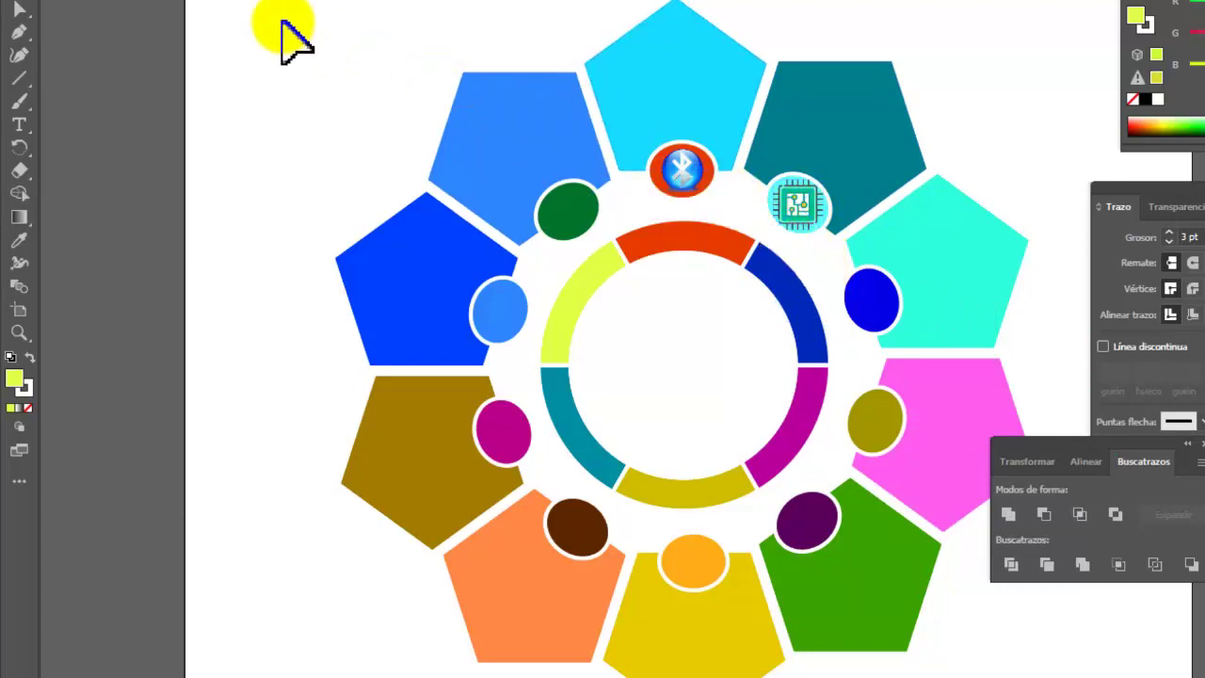
pyautogui.click(103, 2)
pyautogui.click(198, 274)
pyautogui.click(1010, 636)
pyautogui.moveTo(846, 275); pyautogui.dragTo(898, 327)
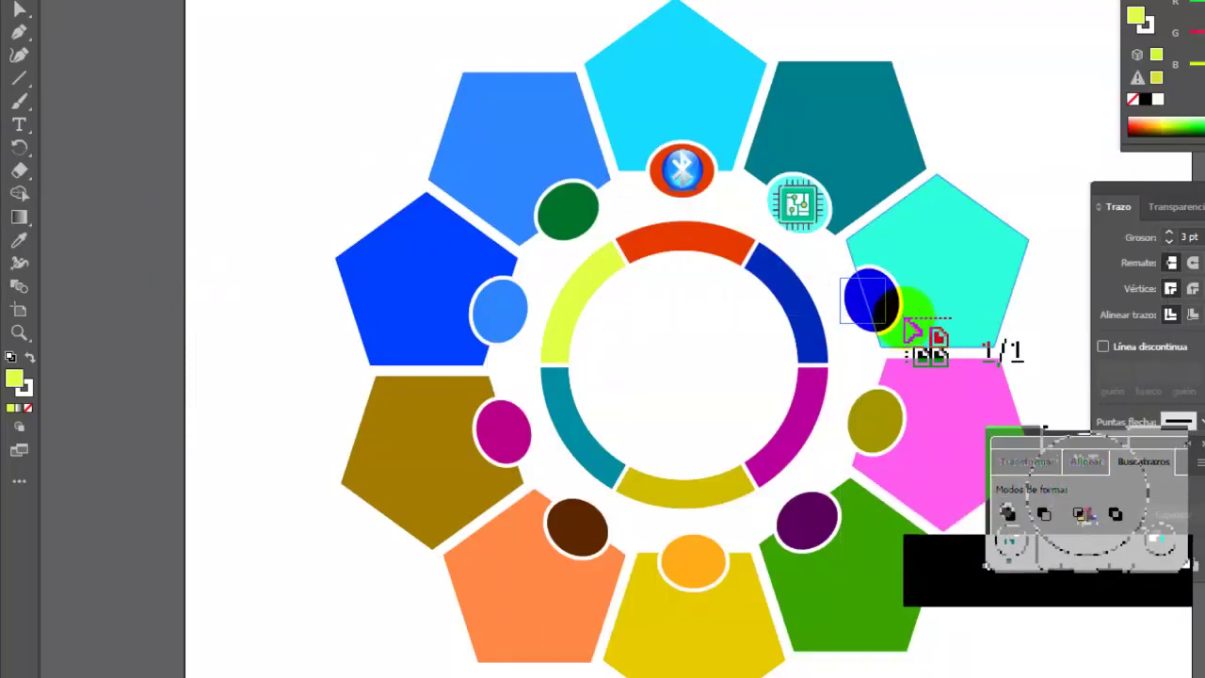
# Step: Place the image "augmented-reality" inside the olive circle on the pink pentagon
pyautogui.hotkey('ctrl', 'shift', 'p')
pyautogui.click(1008, 636)
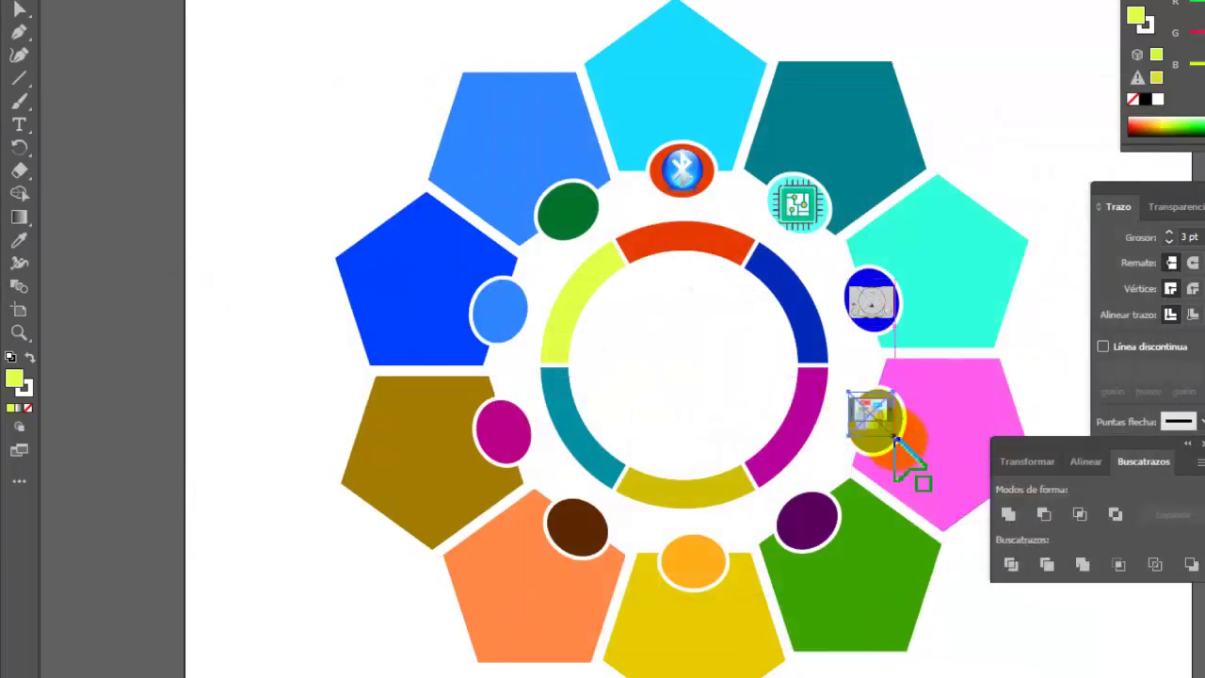
pyautogui.moveTo(850, 394); pyautogui.dragTo(902, 445)
# Step: Place the image "bbdd" sized to fit inside the dark purple circle on the green pentagon
pyautogui.hotkey('ctrl', 'shift', 'p')
pyautogui.moveTo(1036, 90); pyautogui.dragTo(637, 103)
pyautogui.click(310, 404)
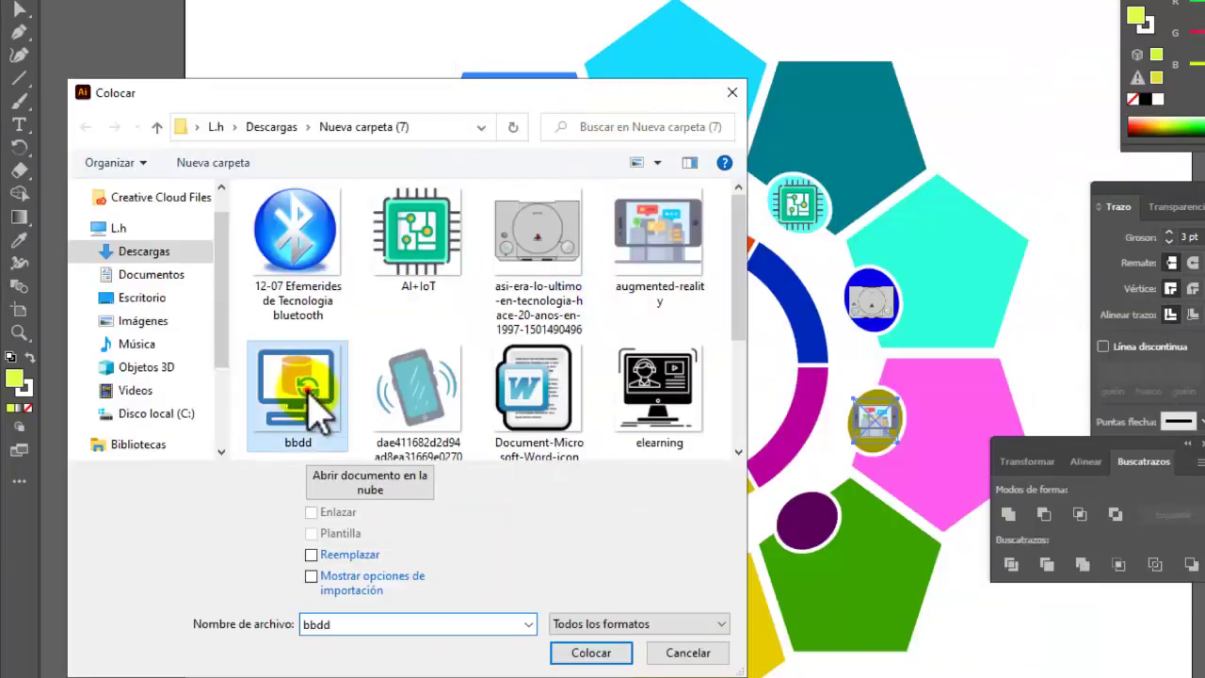
pyautogui.click(587, 649)
pyautogui.moveTo(775, 504); pyautogui.dragTo(819, 548)
# Step: Place the vibrating smartphone image inside the orange circle on the yellow pentagon
pyautogui.click(94, 1)
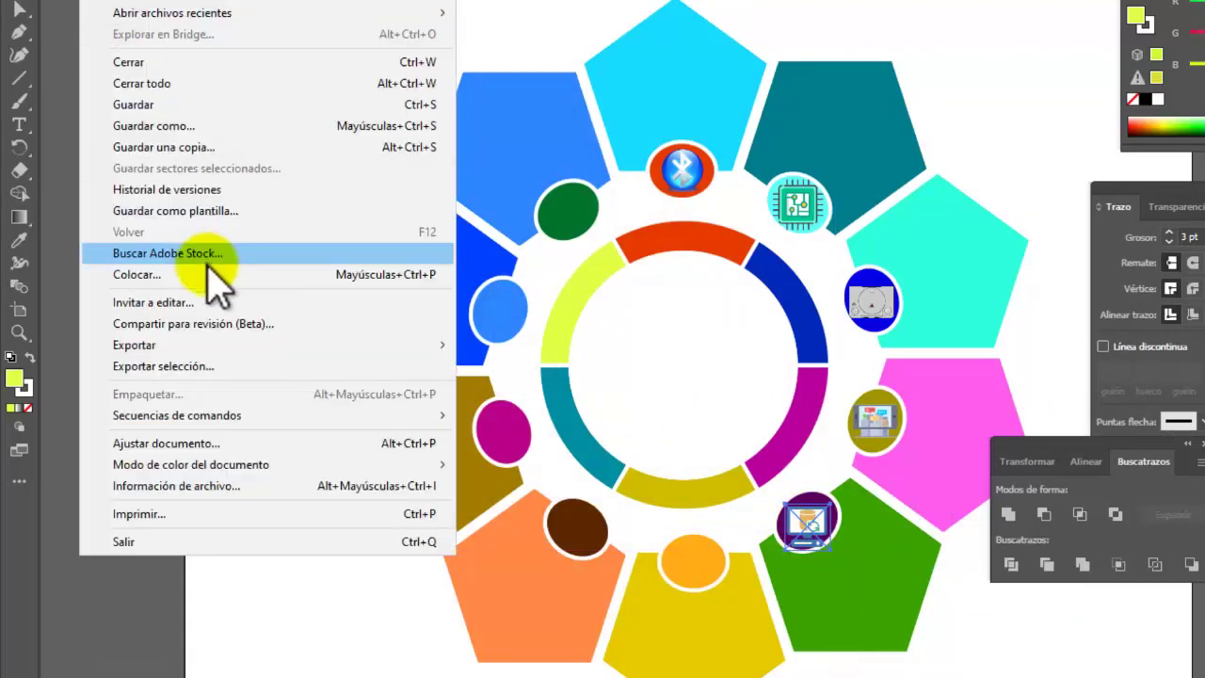
pyautogui.click(188, 315)
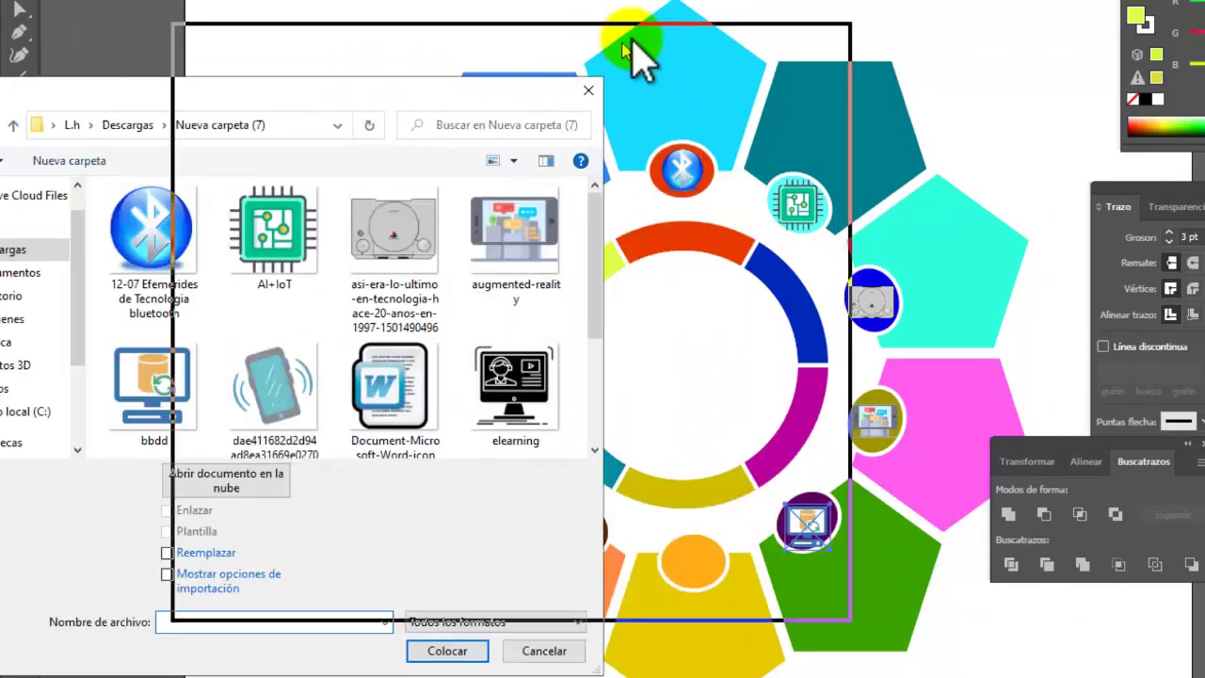
pyautogui.click(418, 386)
pyautogui.click(591, 653)
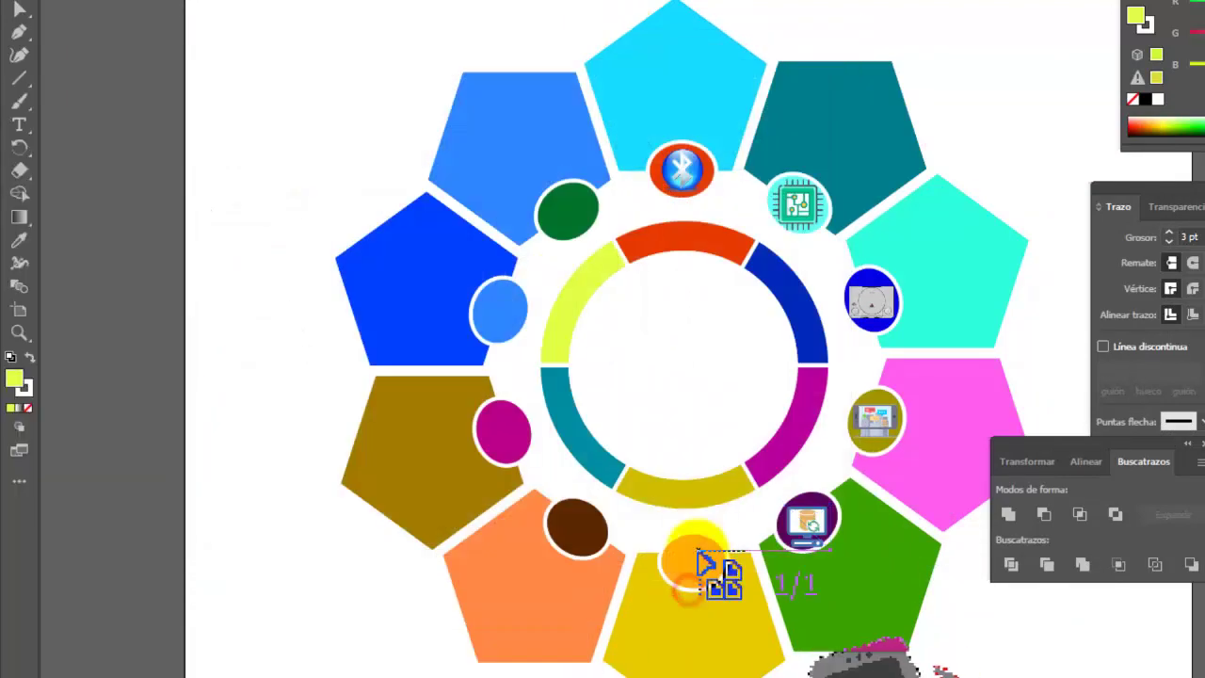
pyautogui.moveTo(665, 539); pyautogui.dragTo(715, 585)
# Step: Place the image "Document-Microsoft-Word-icon" sized to fit inside the brown circle on the orange pentagon
pyautogui.click(95, 2)
pyautogui.click(136, 274)
pyautogui.click(705, 589)
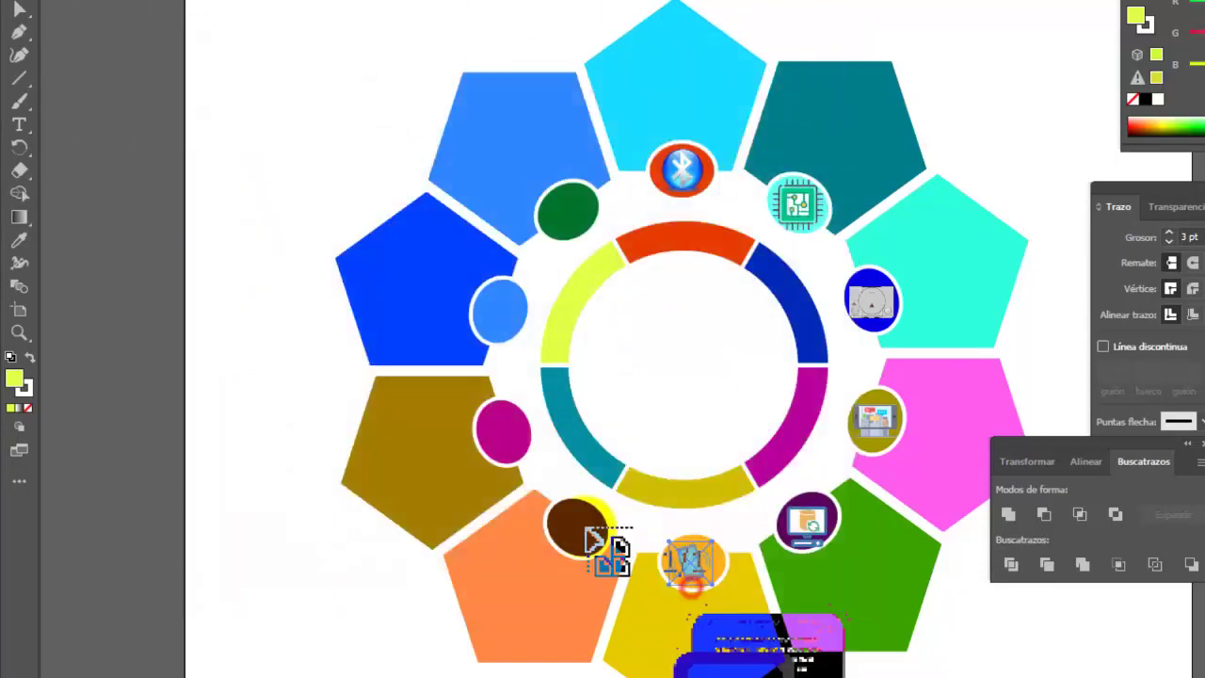
pyautogui.click(548, 507)
pyautogui.moveTo(627, 578); pyautogui.dragTo(602, 584)
# Step: Place the image "elearning" inside the magenta circle on the brown pentagon
pyautogui.click(95, 1)
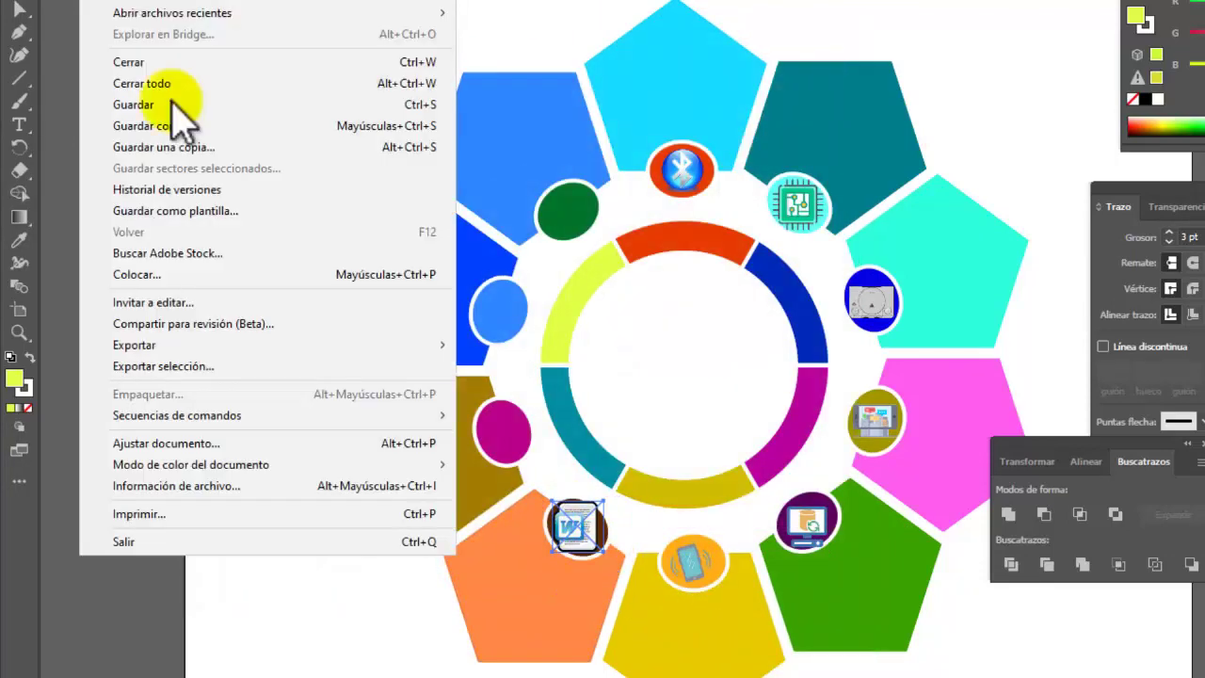
pyautogui.click(136, 274)
pyautogui.click(743, 339)
pyautogui.click(706, 589)
pyautogui.click(504, 453)
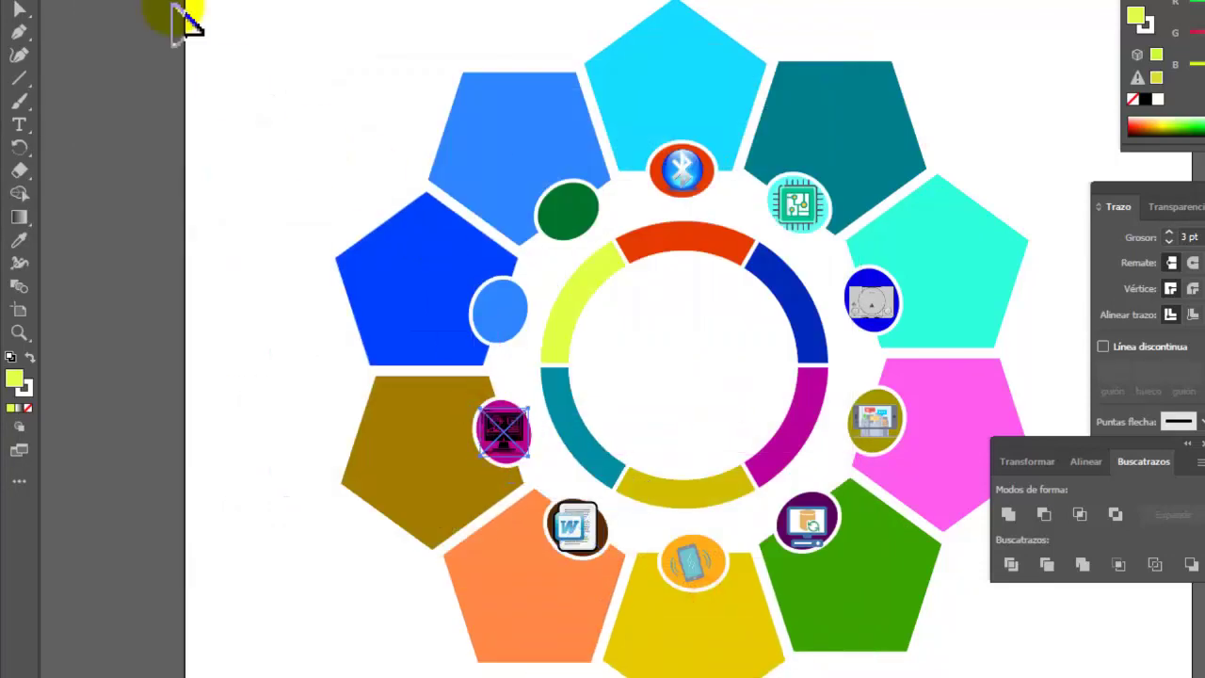
# Step: Place the image "grupo-tiutm-1" inside the light blue circle on the dark blue pentagon
pyautogui.click(94, 2)
pyautogui.click(197, 272)
pyautogui.doubleClick(412, 372)
pyautogui.click(494, 303)
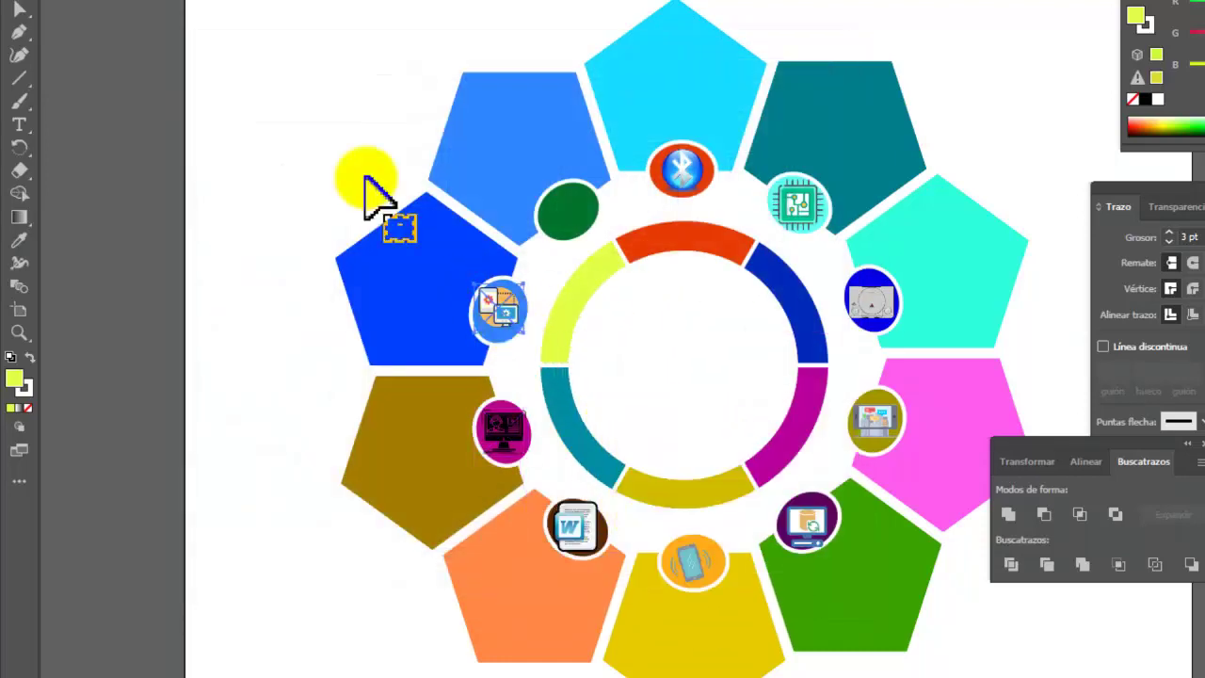
# Step: Place the image "respaldo" sized to fit inside the dark green circle on the light blue pentagon
pyautogui.click(94, 2)
pyautogui.click(197, 272)
pyautogui.moveTo(855, 248); pyautogui.dragTo(862, 353)
pyautogui.click(707, 592)
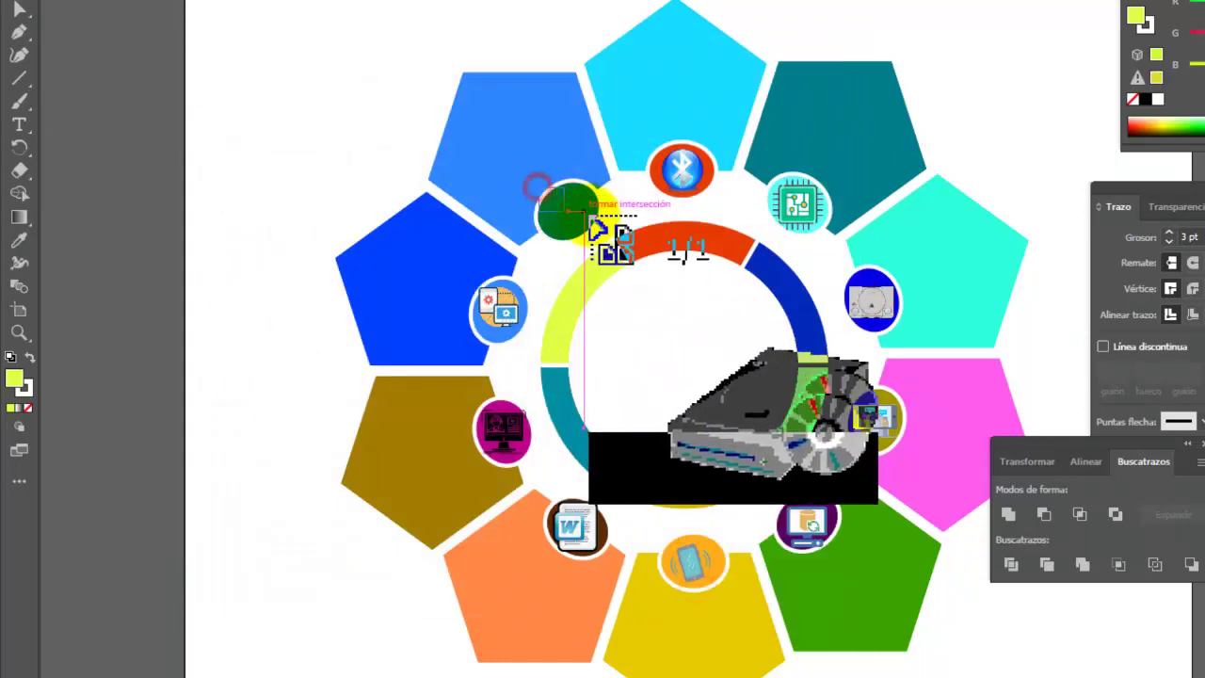
pyautogui.moveTo(538, 184); pyautogui.dragTo(576, 246)
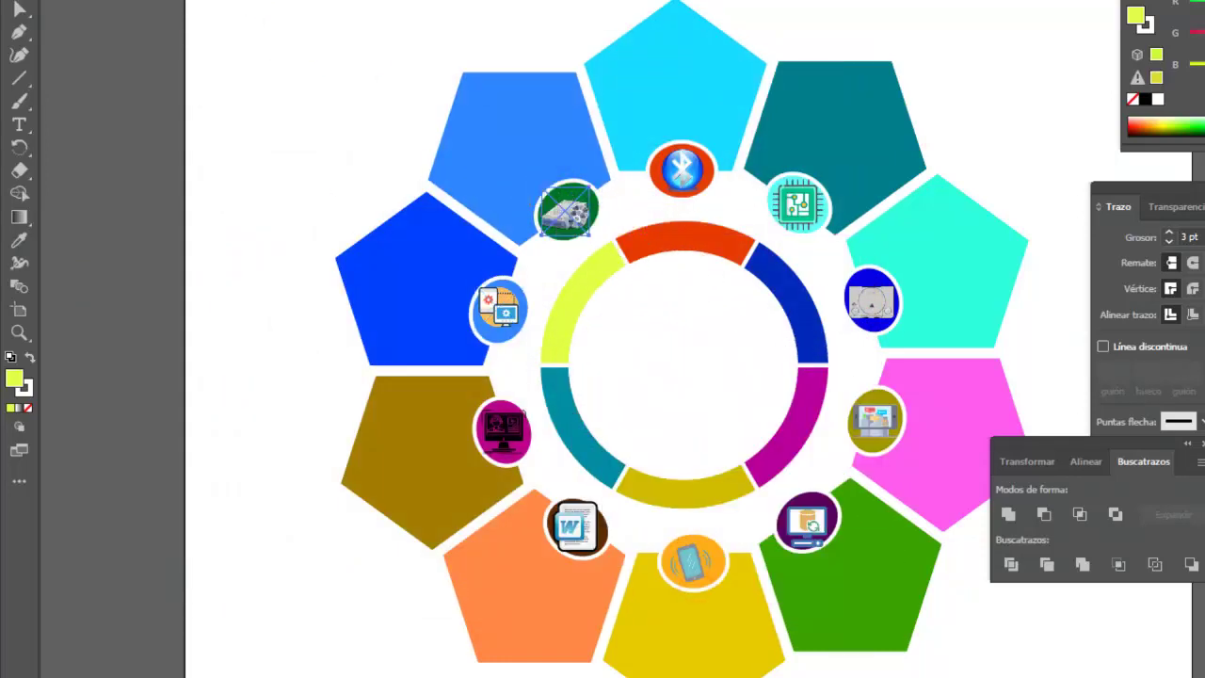
# Step: Place the image "tip-terminal" as a linked file, enlarged in the middle of the central ring, and deselect it
pyautogui.click(99, 2)
pyautogui.click(240, 274)
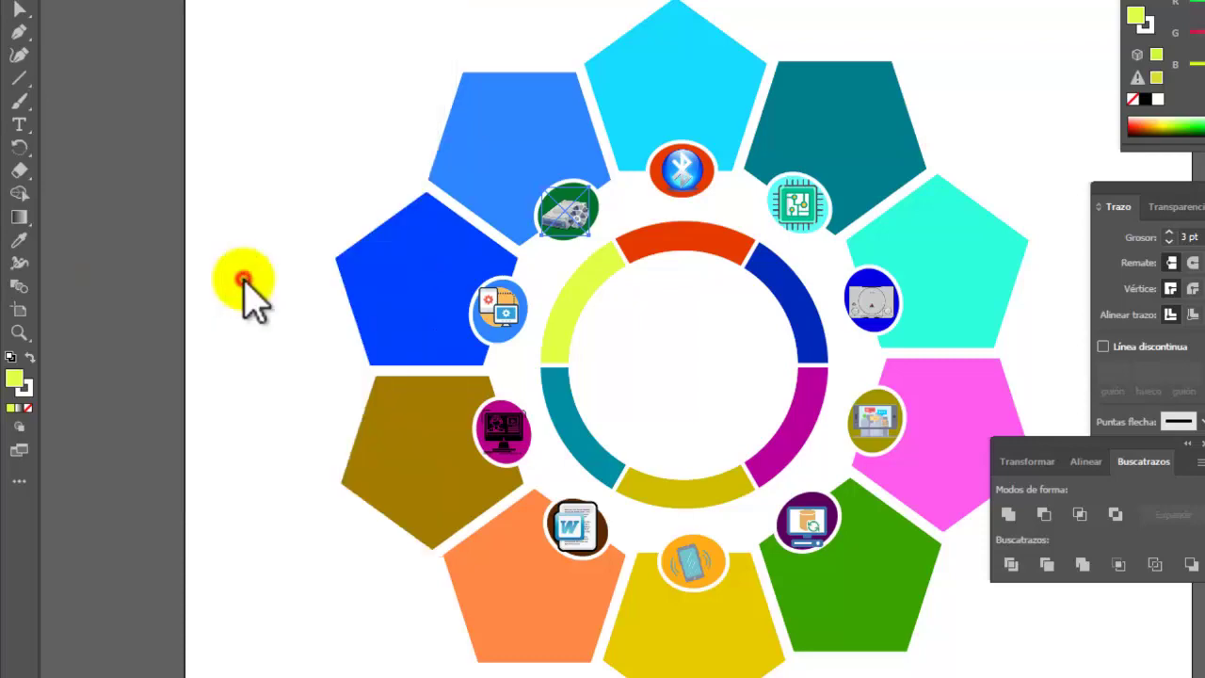
pyautogui.moveTo(849, 233); pyautogui.dragTo(872, 377)
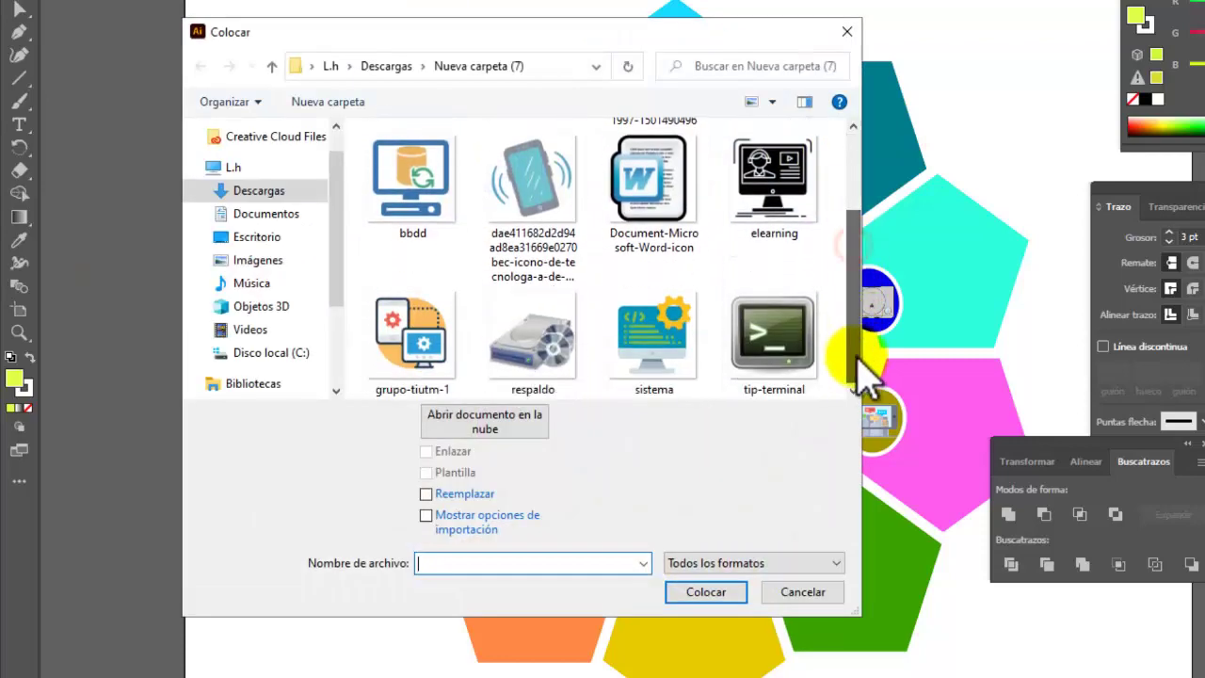
pyautogui.click(774, 358)
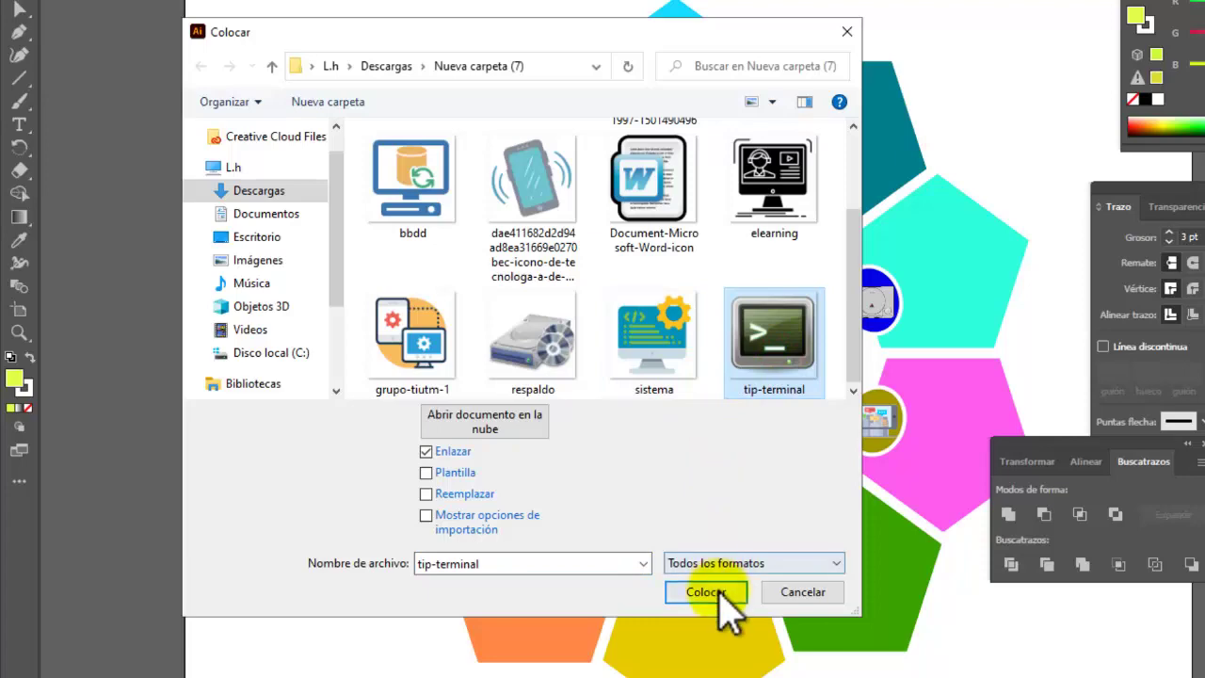
pyautogui.click(718, 593)
pyautogui.moveTo(641, 328); pyautogui.dragTo(706, 403)
pyautogui.click(754, 369)
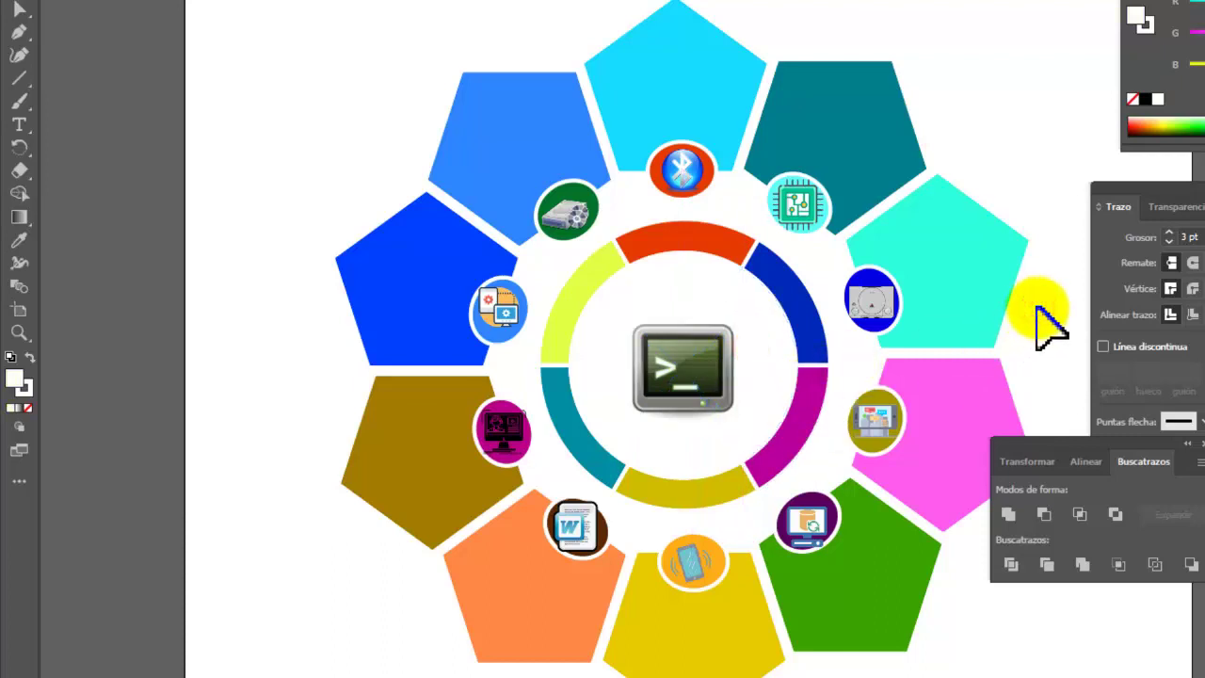
# Step: Add a "Lorem ipsum" point text above the terminal icon inside the ring and show the Propiedades settings
pyautogui.click(22, 128)
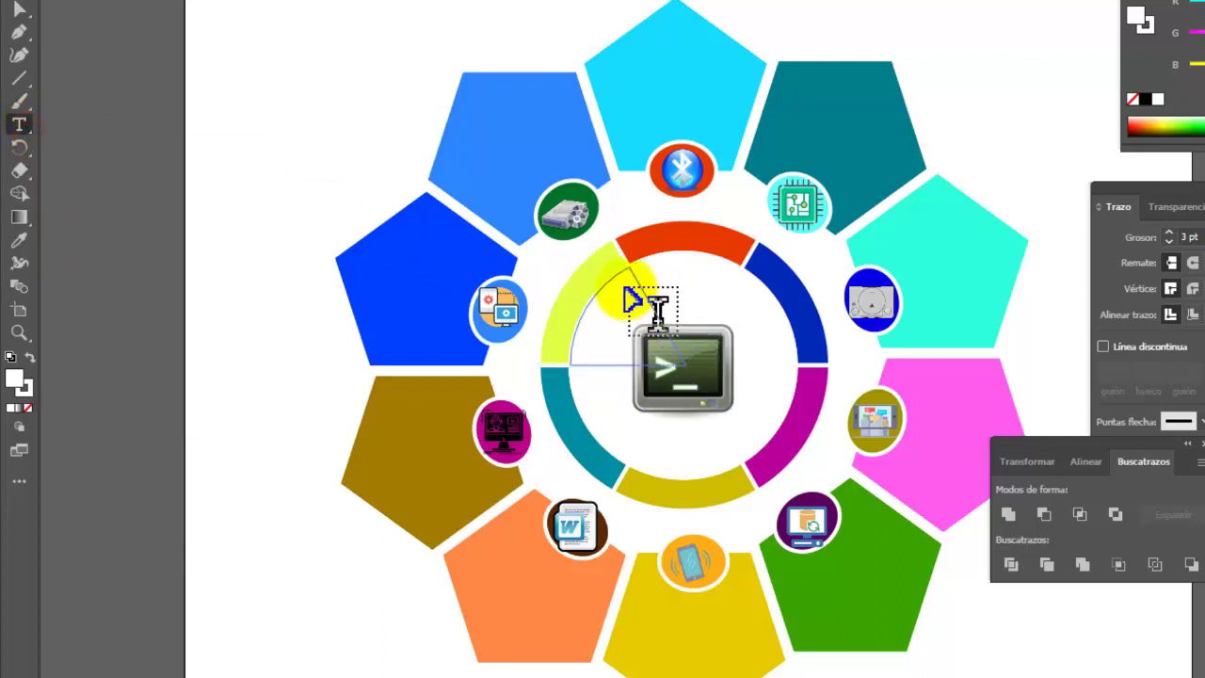
pyautogui.click(626, 290)
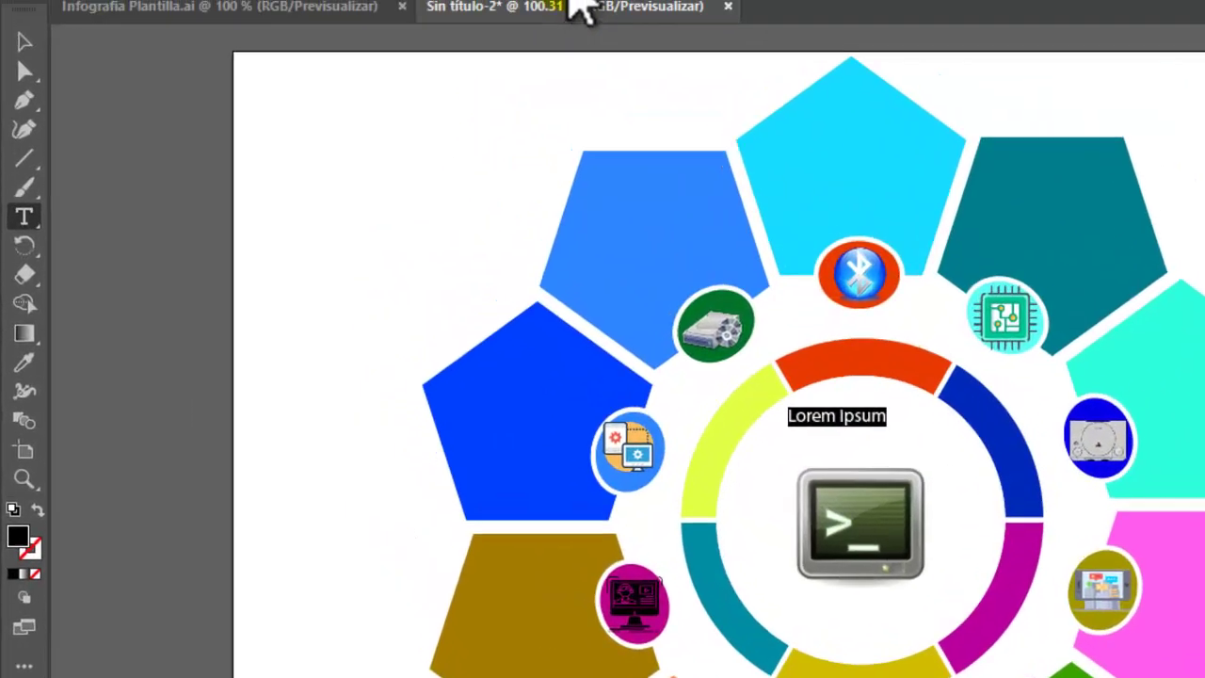
pyautogui.click(691, 13)
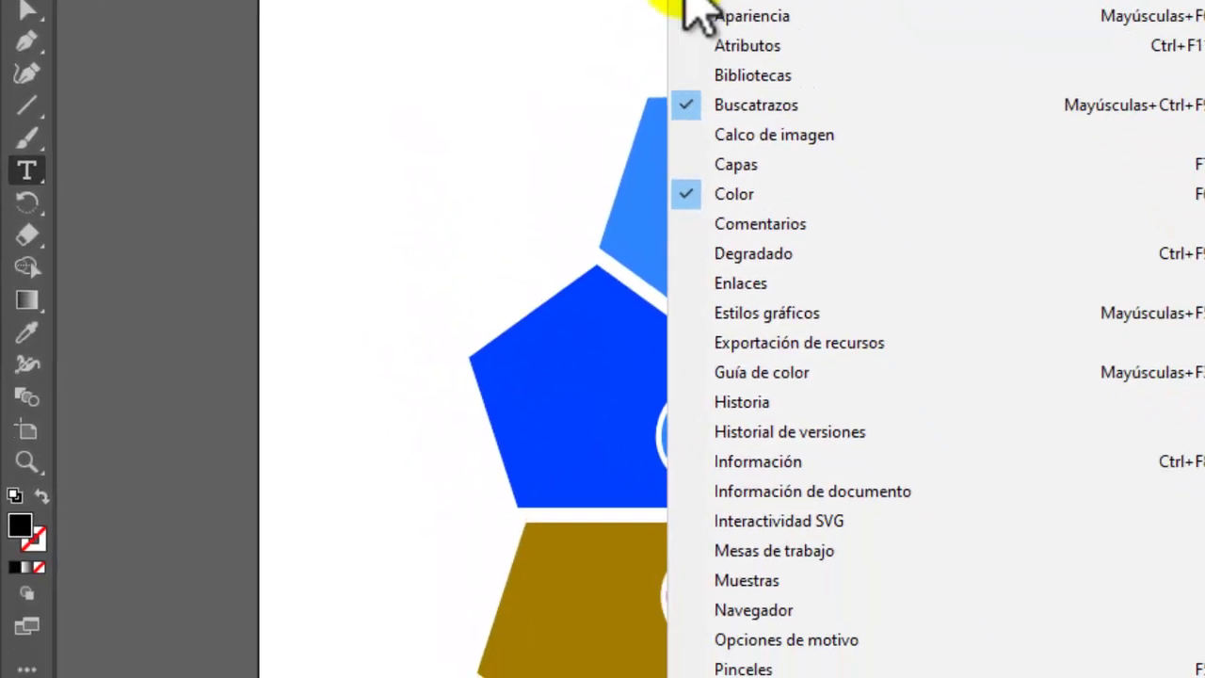
pyautogui.click(718, 563)
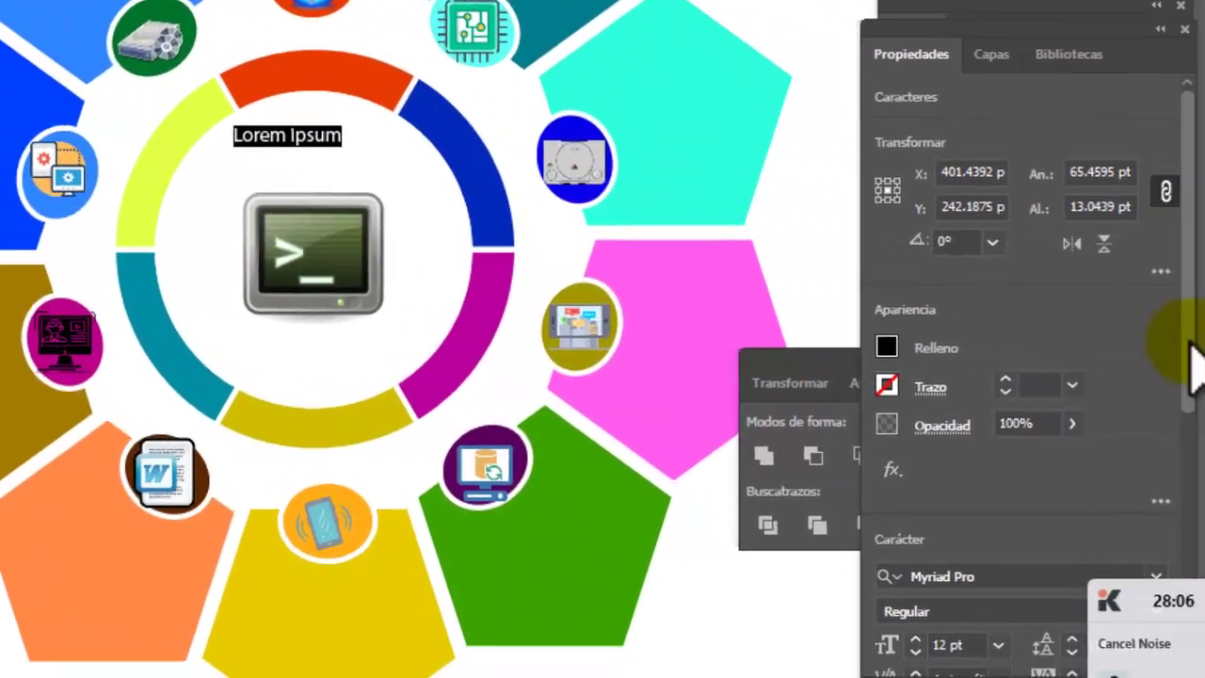
# Step: Set the "Lorem ipsum" heading's size to 19 pt and its font to Gill Sans Ultra Bold
pyautogui.scroll(-5, 1130, 398)
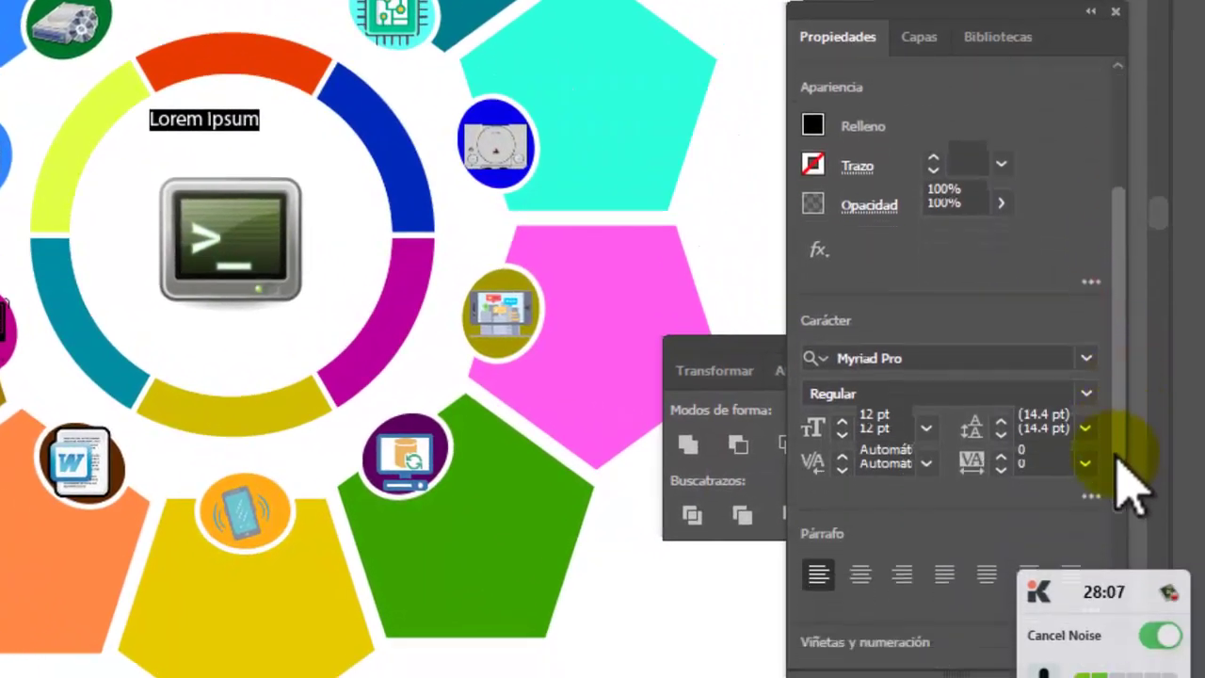
pyautogui.scroll(-2, 1118, 460)
pyautogui.click(842, 332)
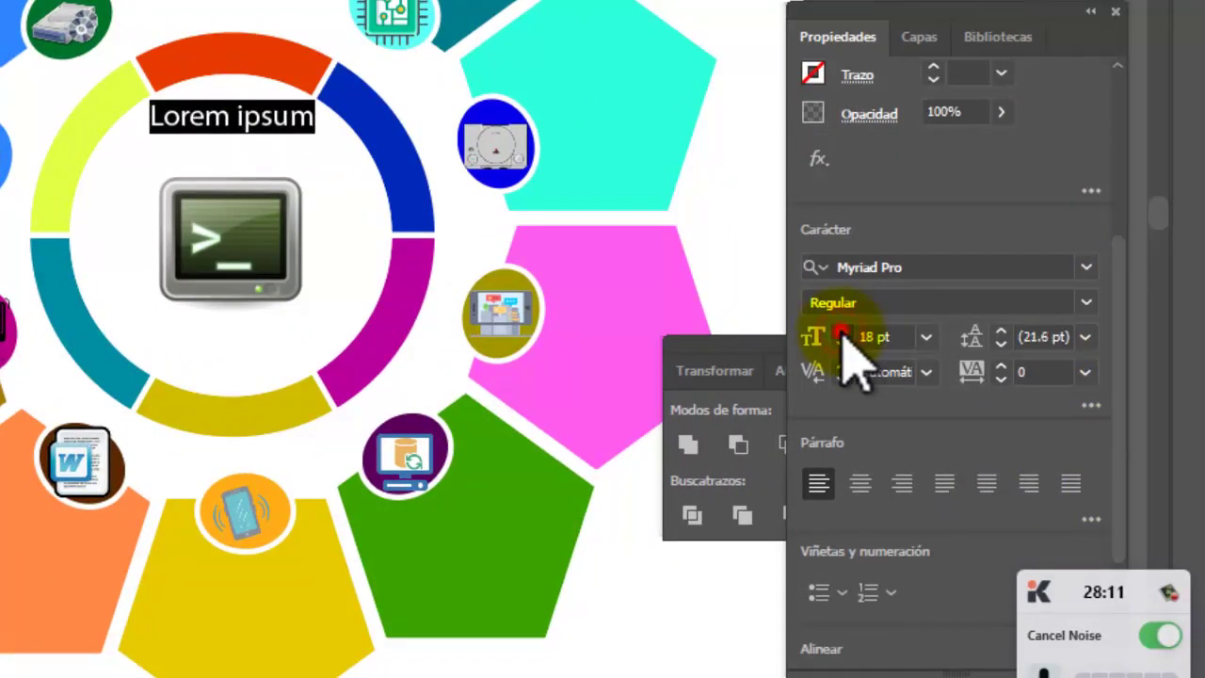
pyautogui.click(842, 331)
pyautogui.click(1086, 270)
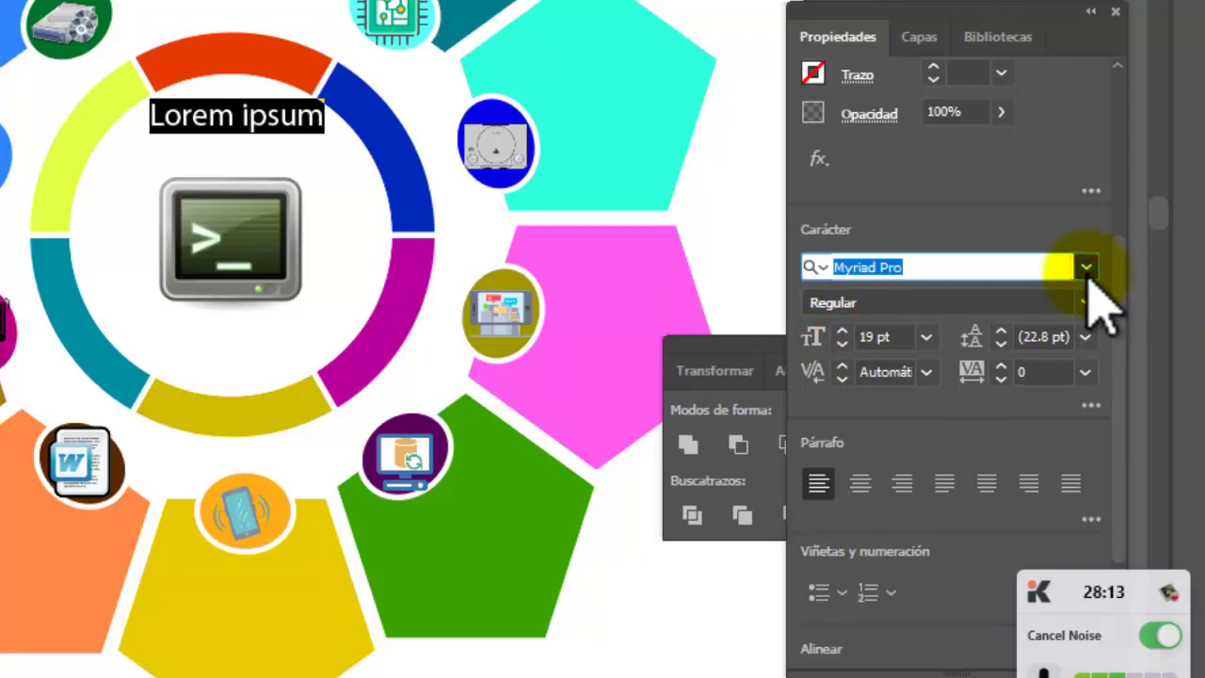
pyautogui.click(1086, 270)
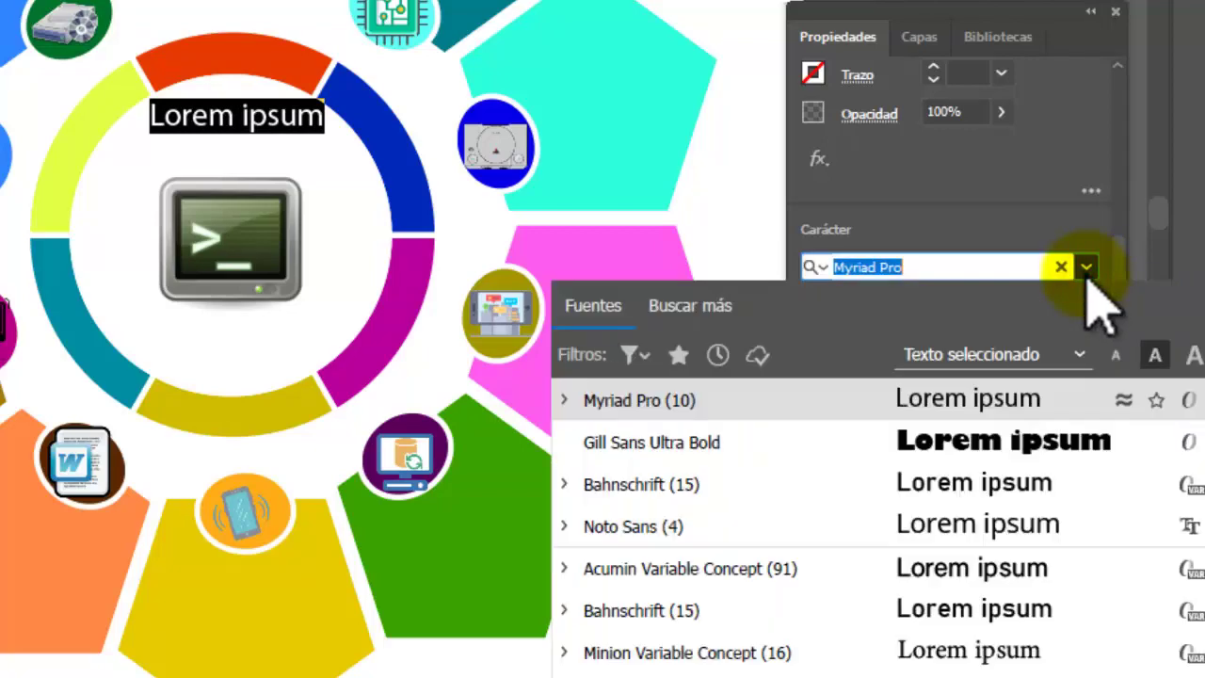
pyautogui.click(1030, 458)
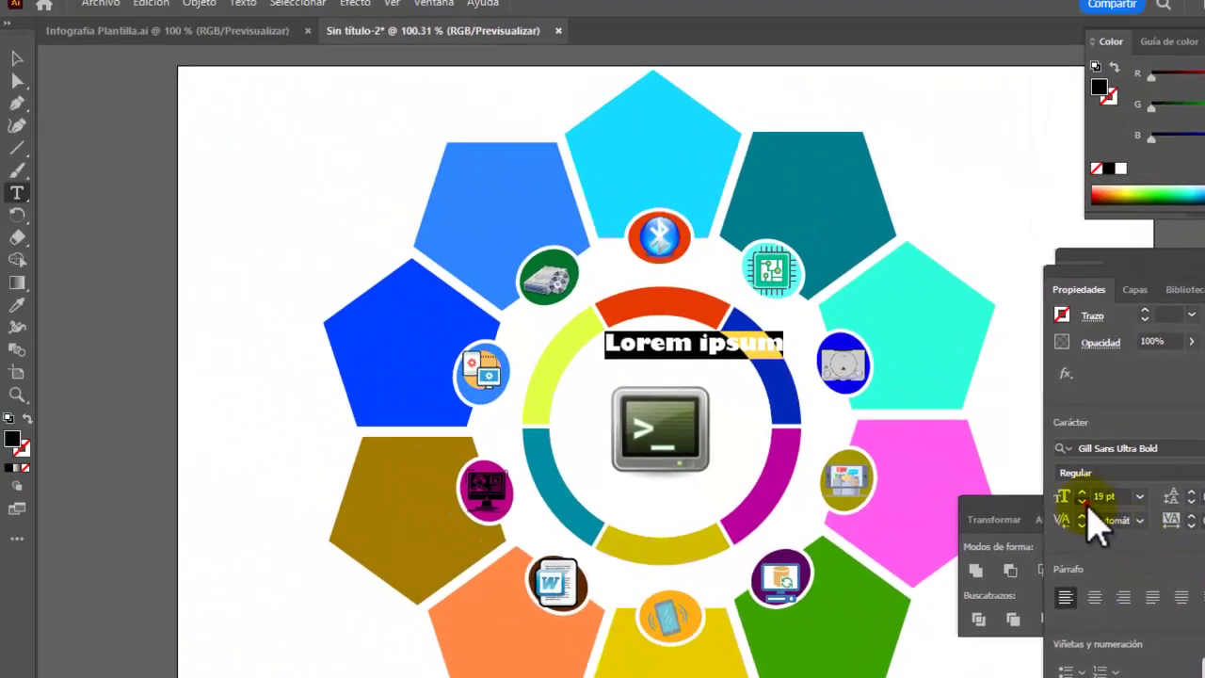
# Step: Reduce the heading to 17 pt and move it so it sits centred above the terminal icon inside the ring
pyautogui.click(1088, 507)
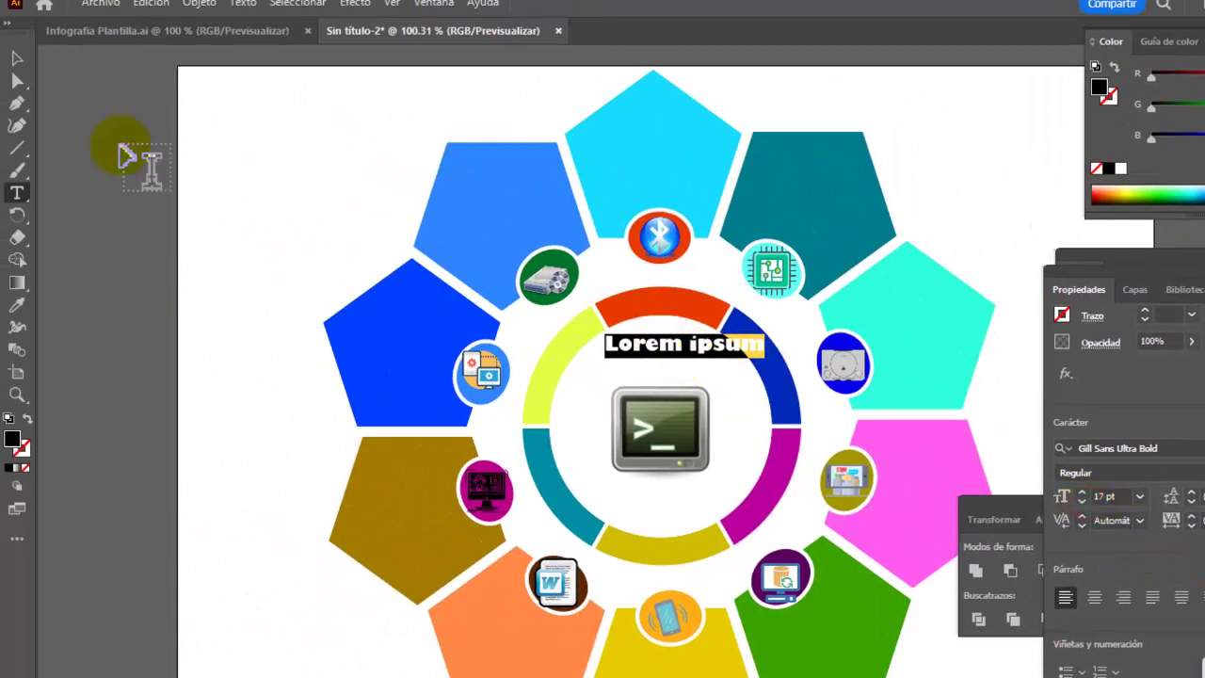
pyautogui.click(17, 59)
pyautogui.moveTo(649, 349); pyautogui.dragTo(622, 369)
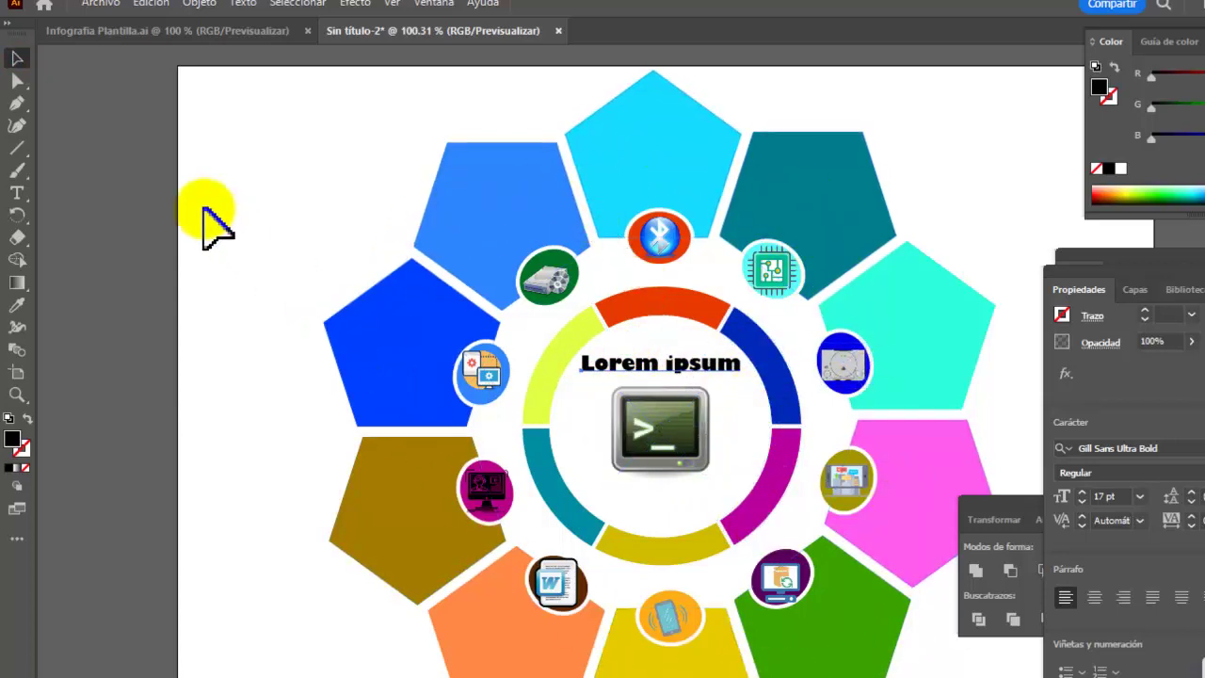
# Step: Add area text boxes with "Lorem ipsum" placeholder text inside the cyan, dark teal, turquoise, pink and green pentagons
pyautogui.click(17, 192)
pyautogui.moveTo(593, 126); pyautogui.dragTo(712, 194)
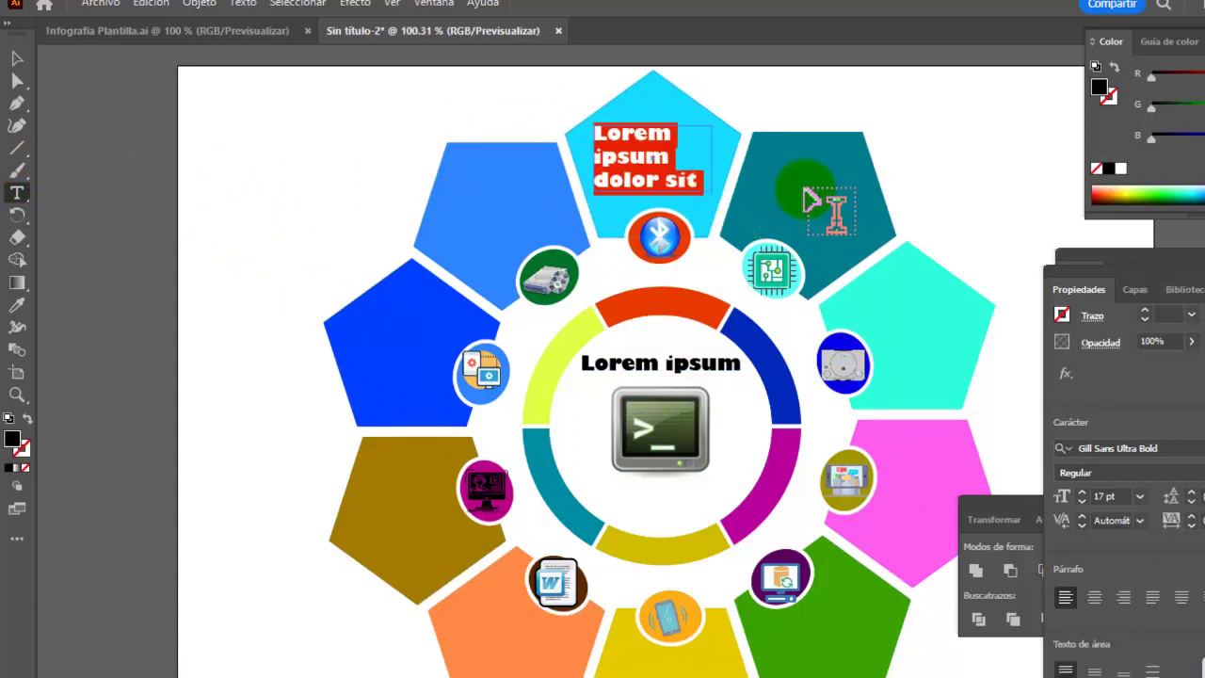
pyautogui.moveTo(772, 162); pyautogui.dragTo(988, 398)
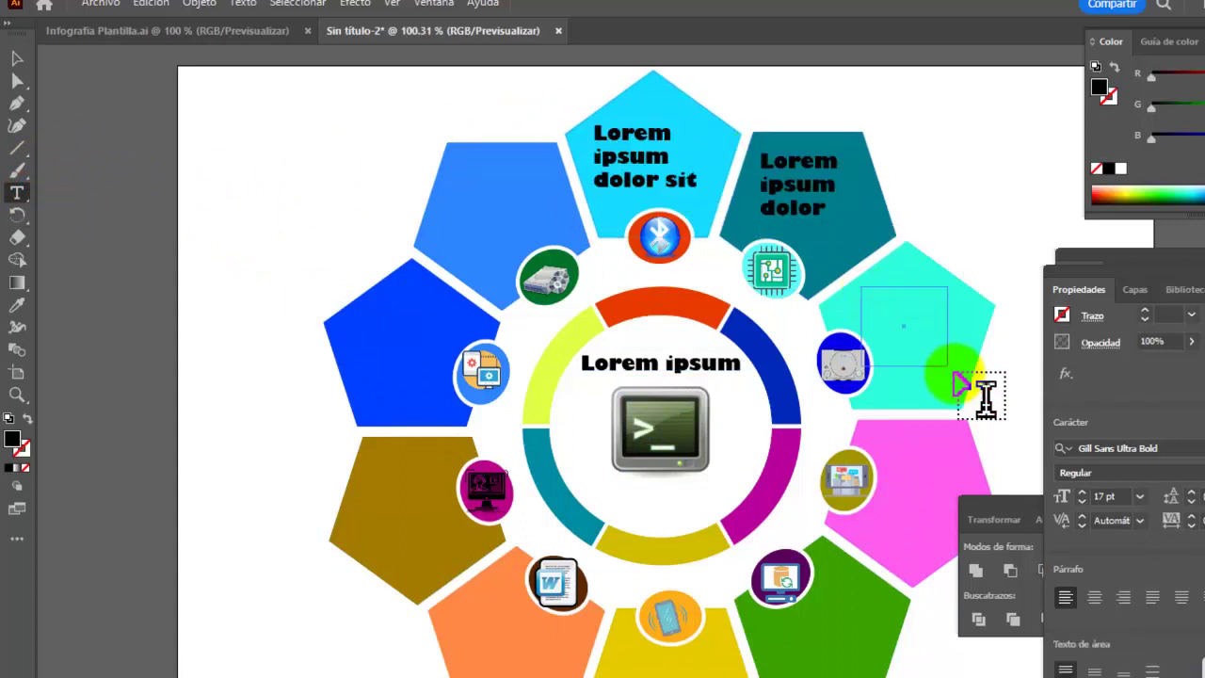
pyautogui.moveTo(893, 448); pyautogui.dragTo(980, 533)
pyautogui.moveTo(821, 580); pyautogui.dragTo(906, 659)
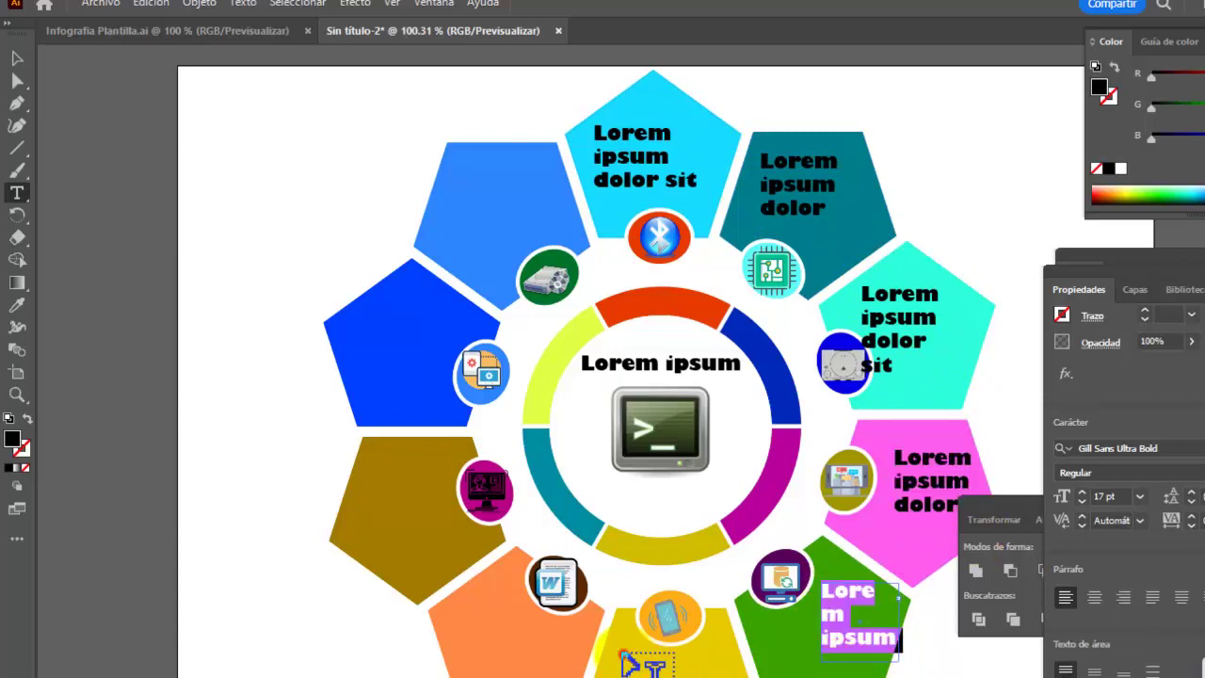
# Step: Add area text boxes with placeholder text inside the yellow, orange, brown, dark blue and light blue pentagons
pyautogui.moveTo(623, 648); pyautogui.dragTo(710, 677)
pyautogui.moveTo(458, 597); pyautogui.dragTo(546, 677)
pyautogui.moveTo(358, 485); pyautogui.dragTo(442, 565)
pyautogui.hotkey('ctrl', 'z')
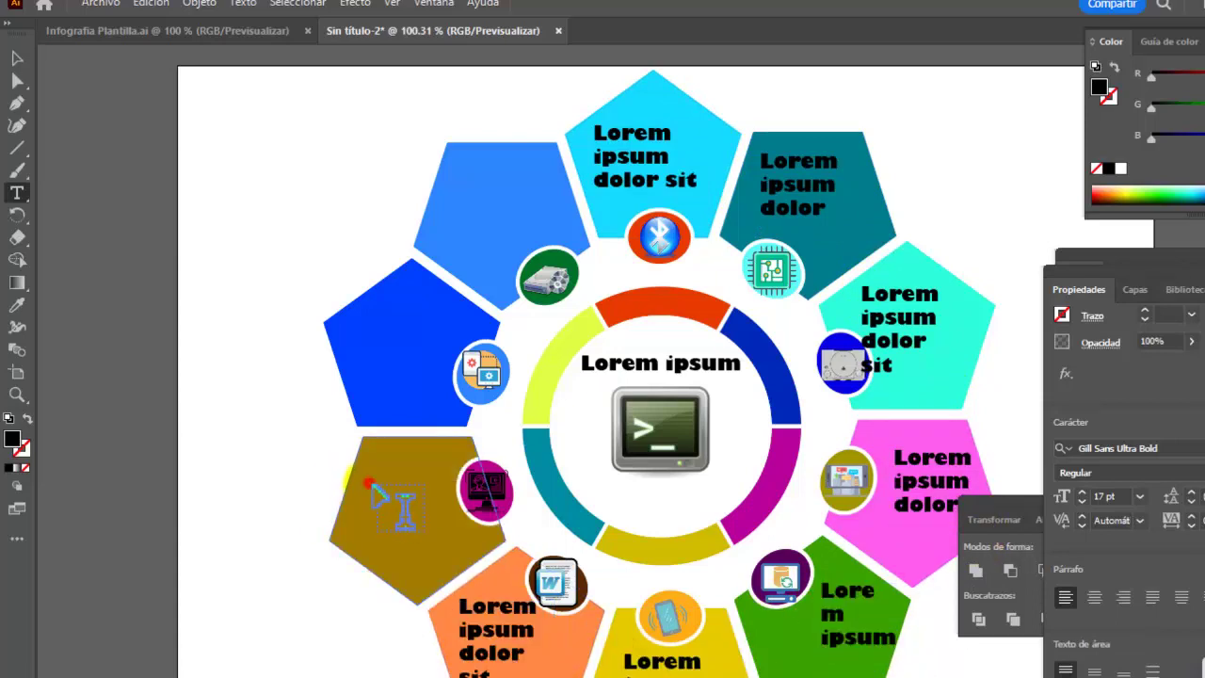
pyautogui.moveTo(369, 482); pyautogui.dragTo(457, 552)
pyautogui.moveTo(365, 309); pyautogui.dragTo(445, 379)
pyautogui.moveTo(461, 174); pyautogui.dragTo(537, 230)
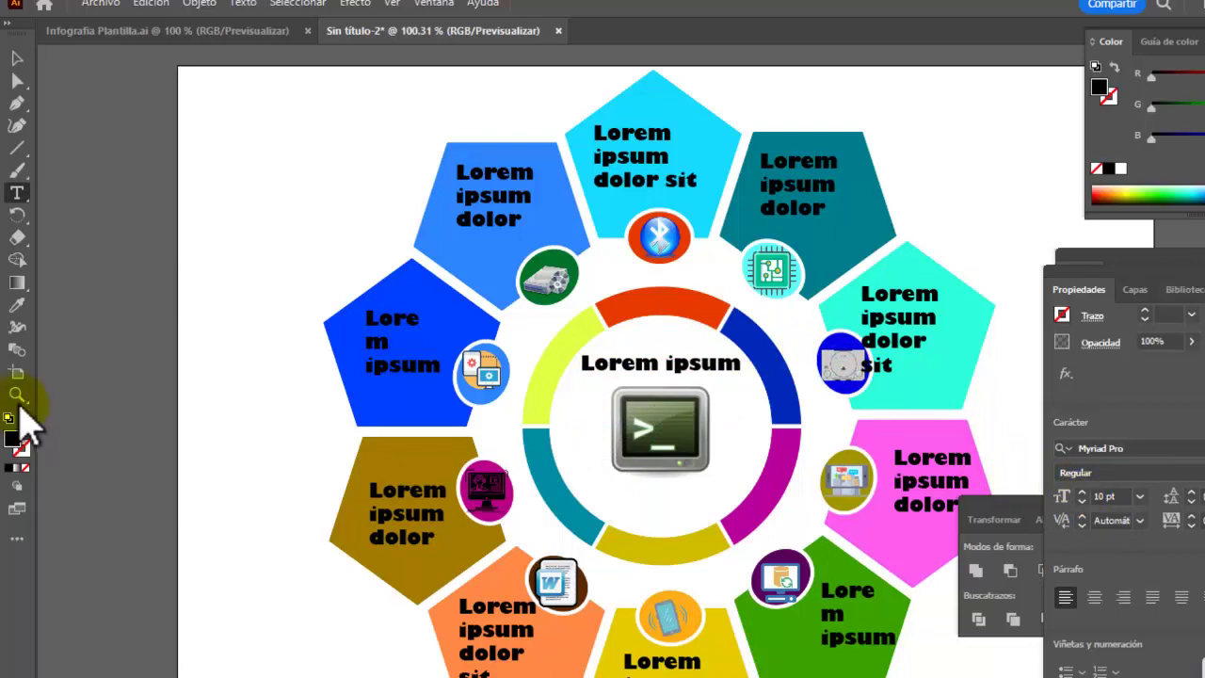
# Step: Add a "Lorem ipsum" point text on the orange-red segment of the central ring
pyautogui.moveTo(18, 405); pyautogui.dragTo(113, 393)
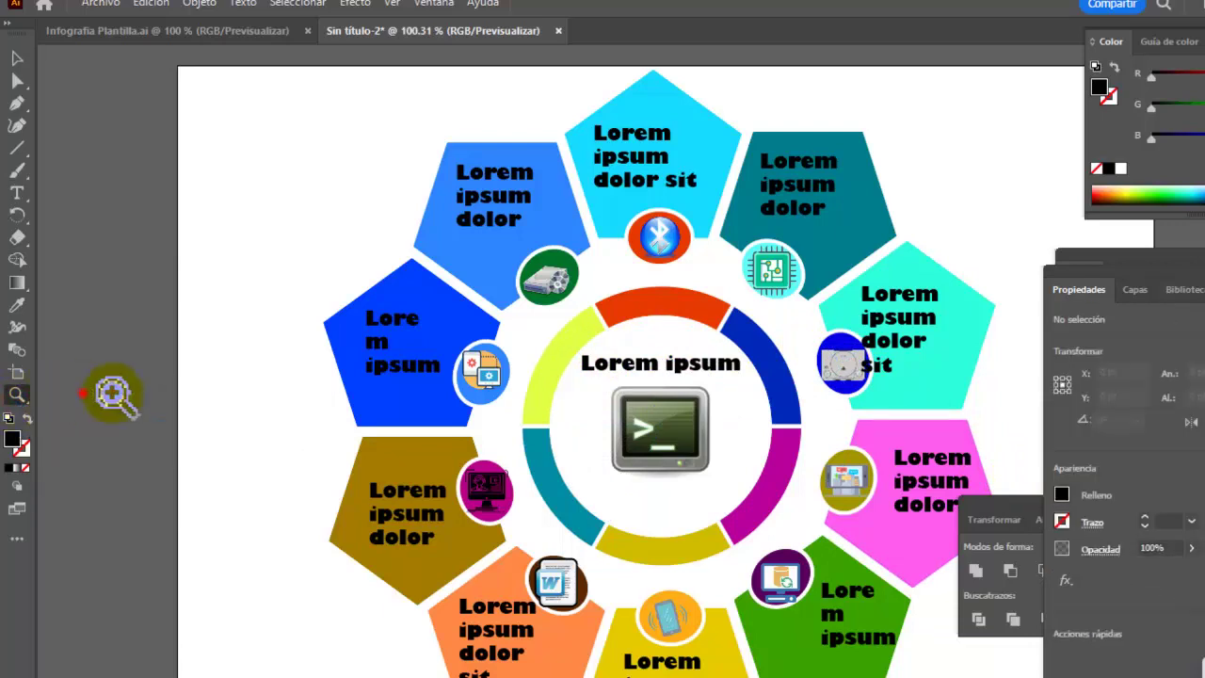
pyautogui.click(650, 372)
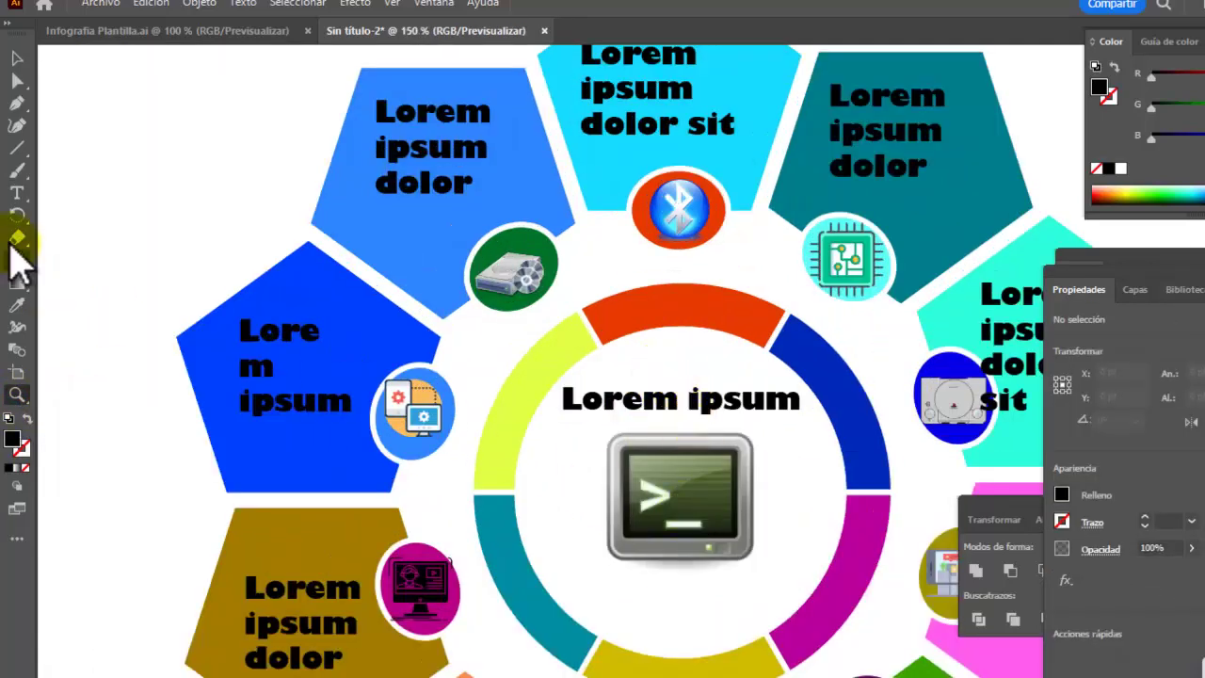
pyautogui.click(26, 198)
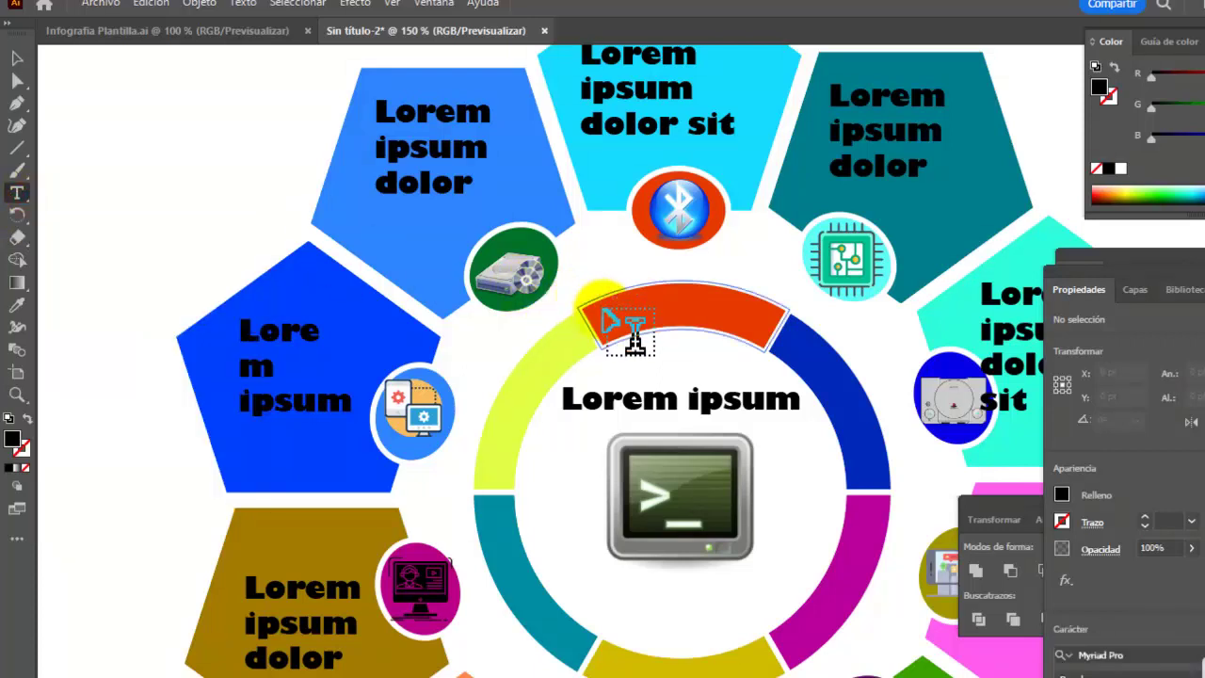
pyautogui.click(618, 307)
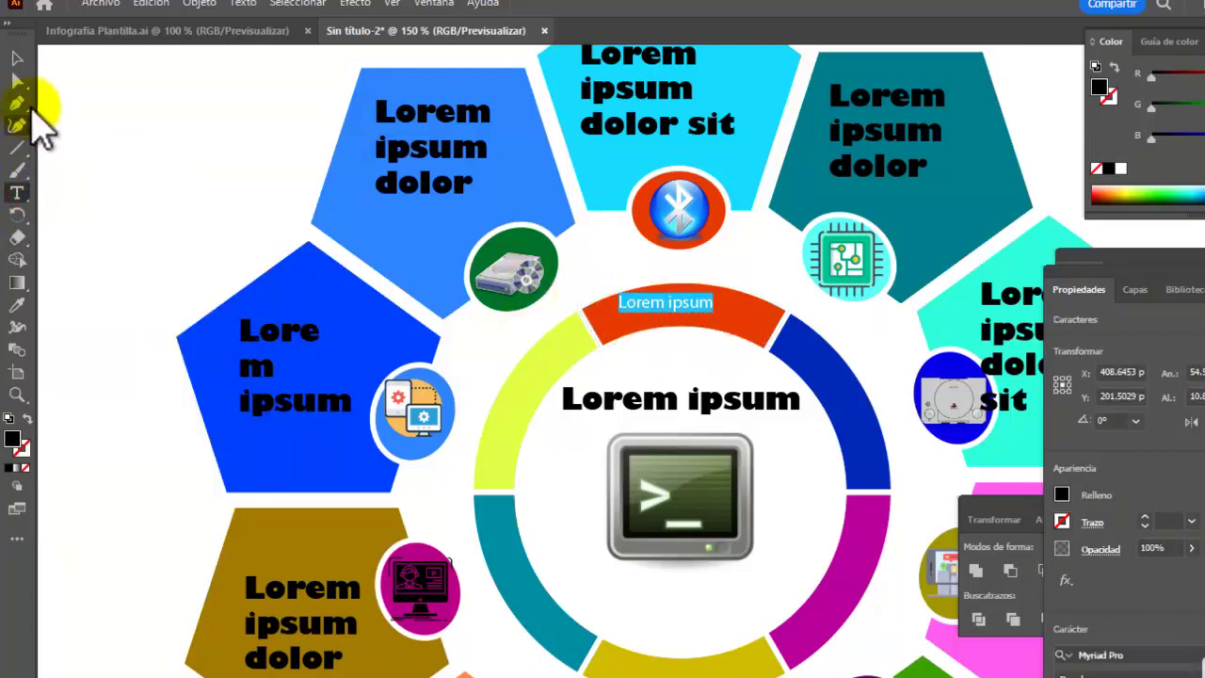
# Step: Copy the ring segment's "Lorem ipsum" label onto the ring's lower yellow segment and onto its lime segment
pyautogui.click(18, 60)
pyautogui.moveTo(621, 303); pyautogui.dragTo(733, 677)
pyautogui.press('alt')
pyautogui.moveTo(684, 585); pyautogui.dragTo(518, 322)
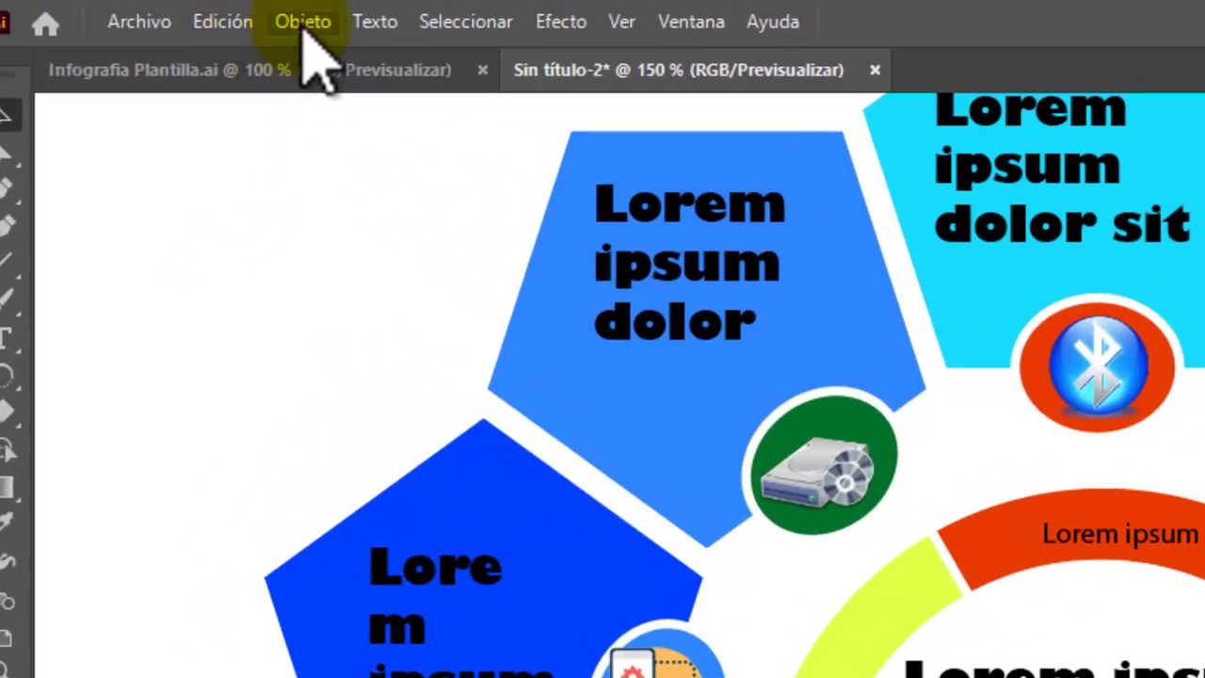
# Step: Expand the "Lorem ipsum" label on the lime segment with Objeto and Relleno enabled
pyautogui.click(303, 21)
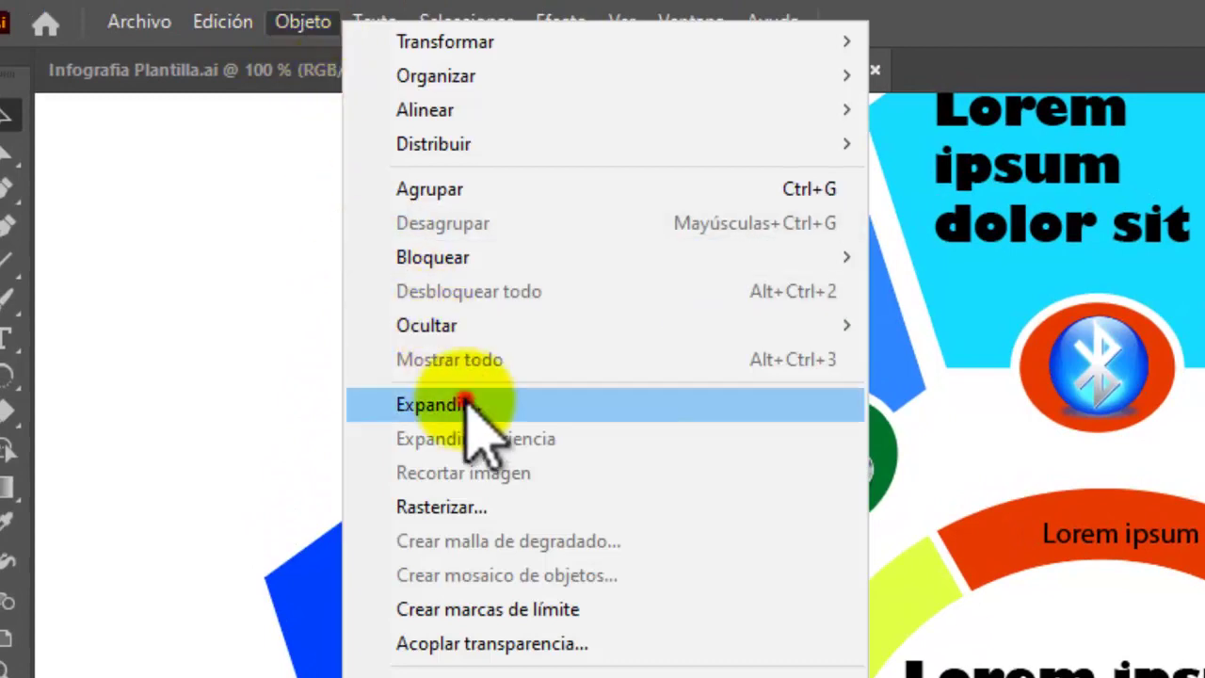
pyautogui.click(433, 405)
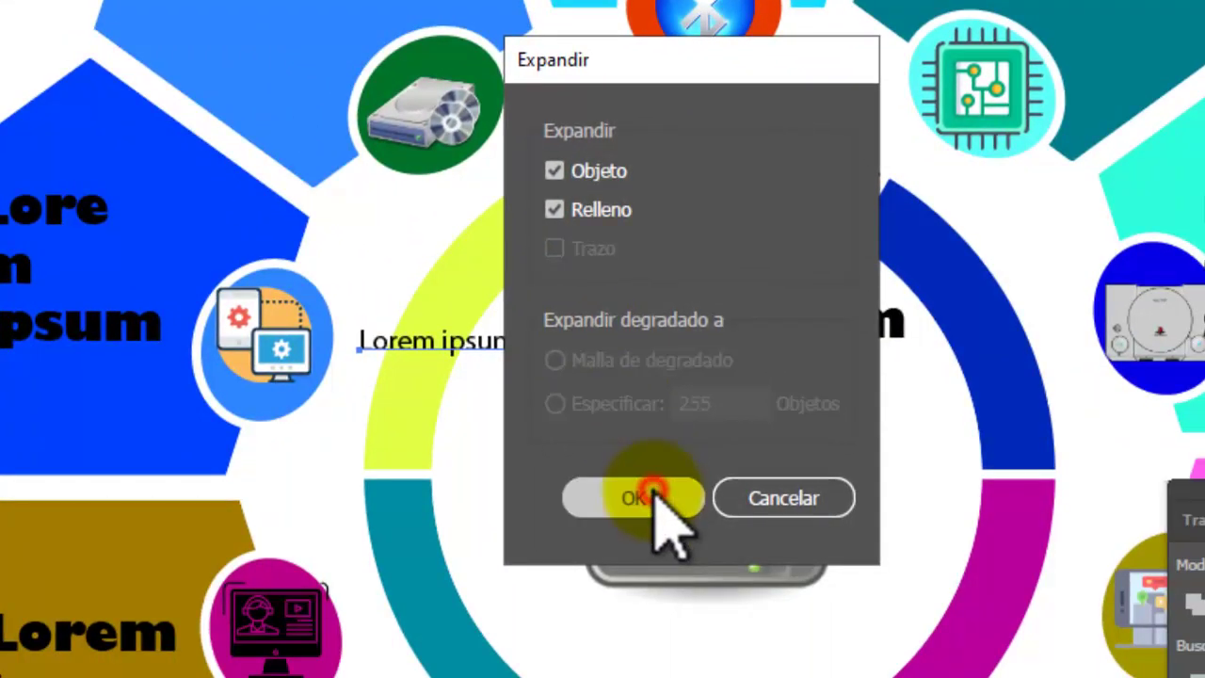
pyautogui.click(653, 493)
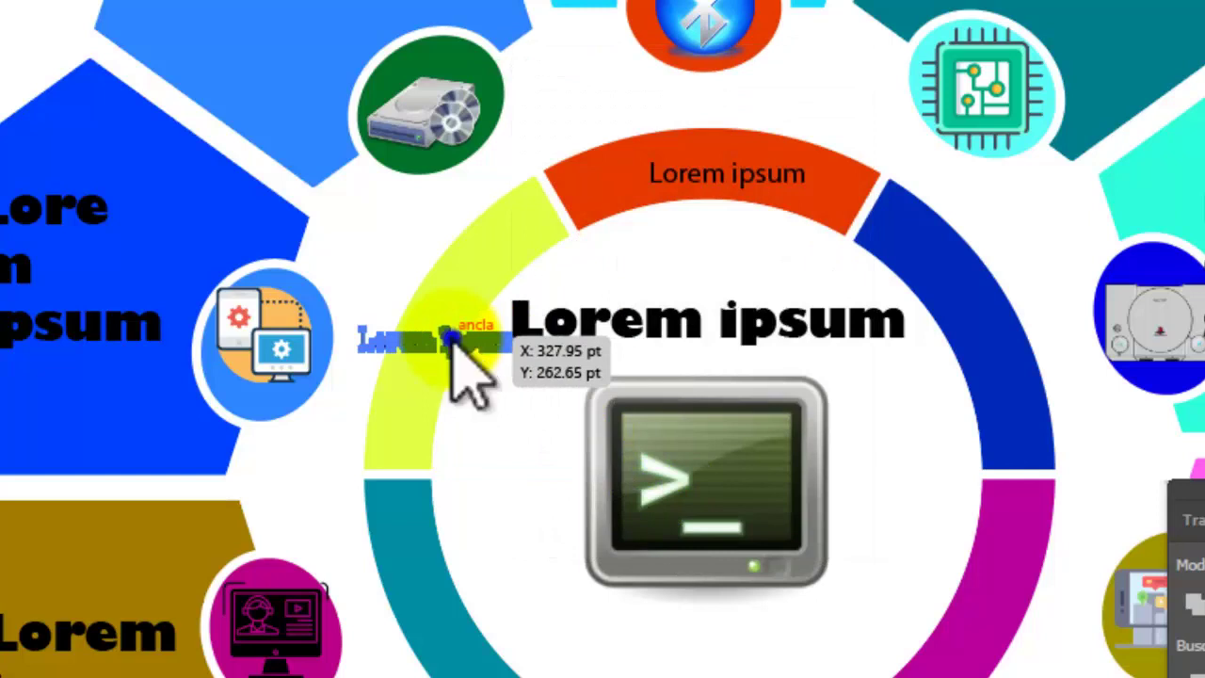
# Step: Rotate the expanded label by 66° so it follows the lime ring segment
pyautogui.rightClick(453, 337)
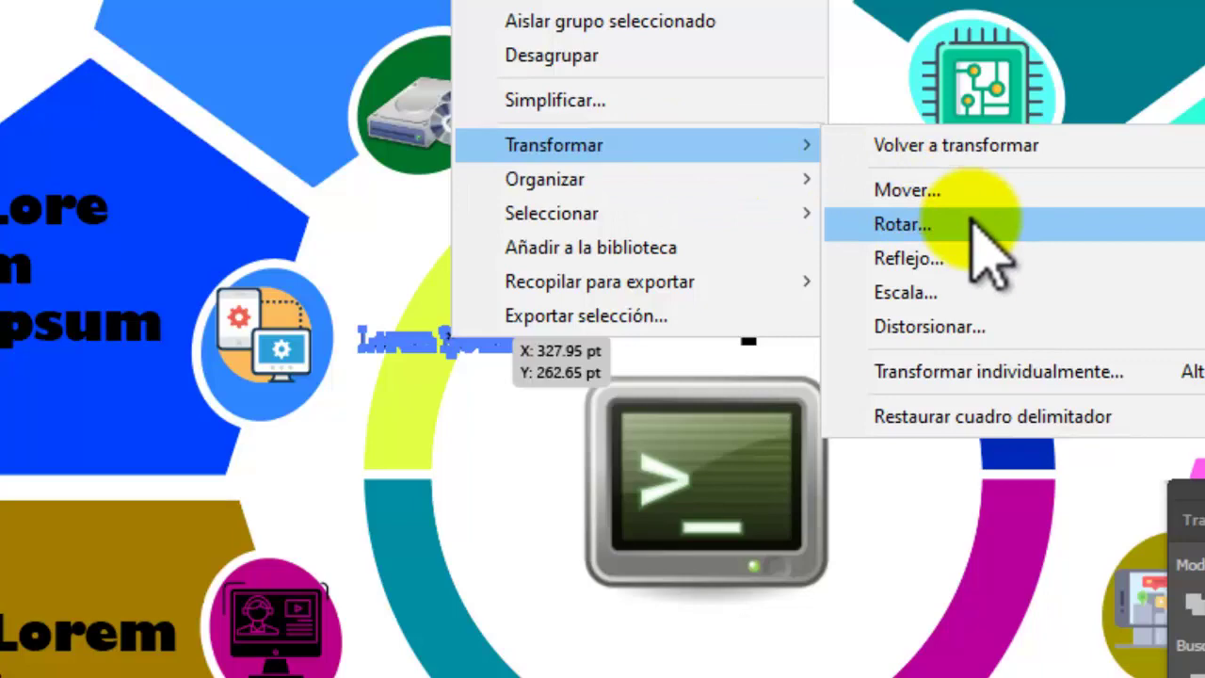
pyautogui.click(974, 226)
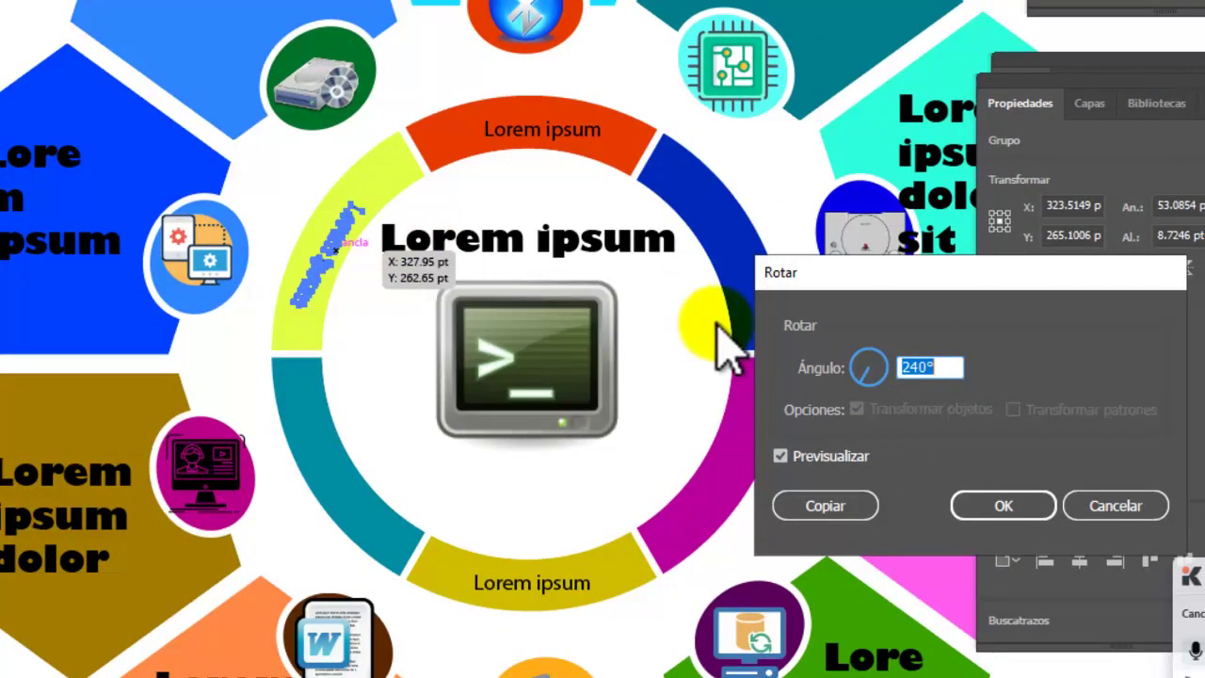
pyautogui.moveTo(878, 370); pyautogui.dragTo(884, 368)
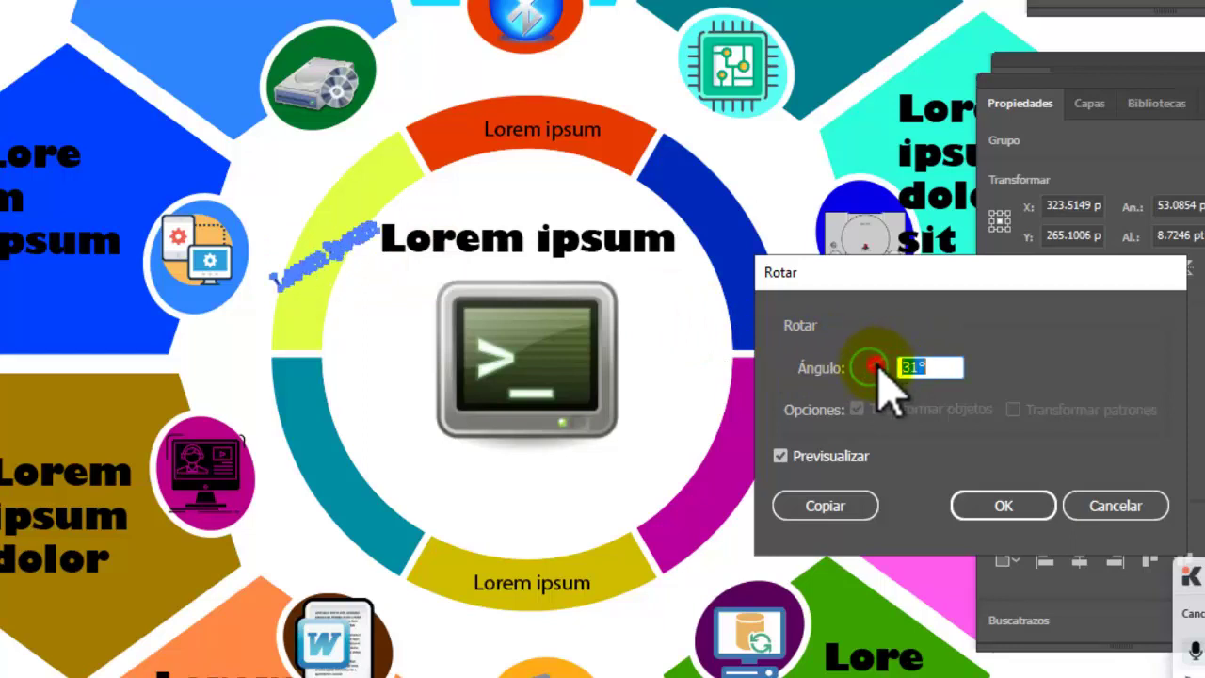
pyautogui.moveTo(870, 358); pyautogui.dragTo(876, 371)
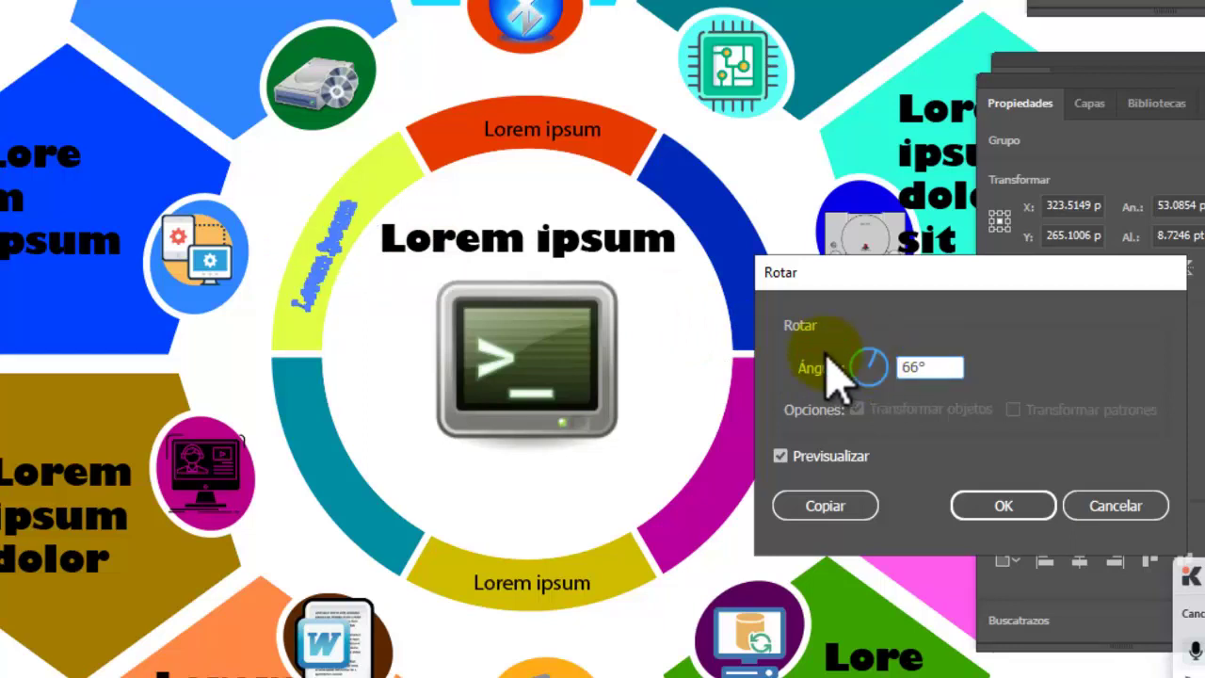
pyautogui.click(1008, 508)
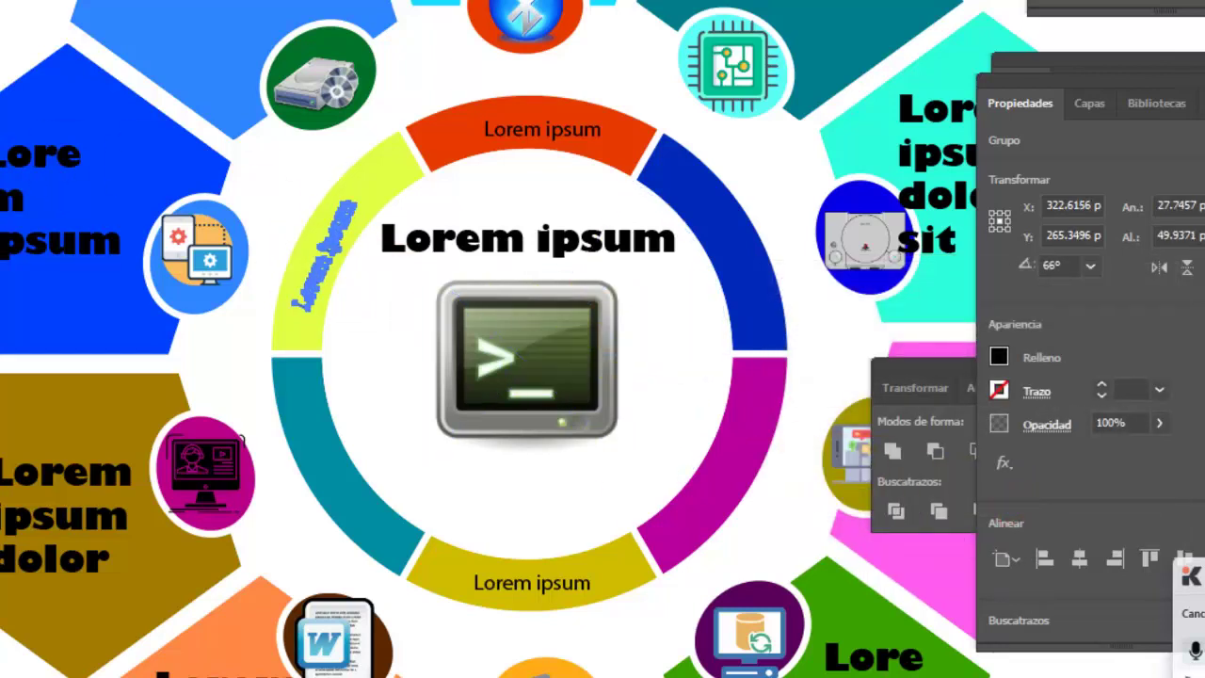
# Step: Copy the rotated label from the lime segment onto the magenta ring segment and select the copy
pyautogui.click(255, 345)
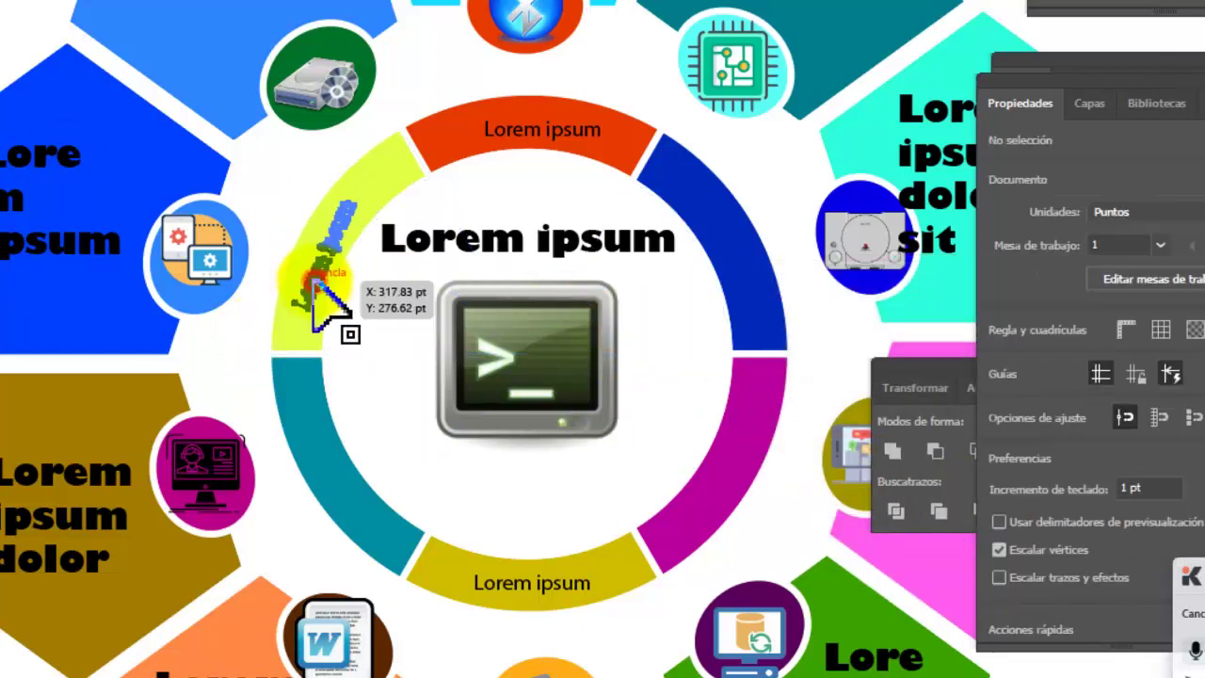
pyautogui.moveTo(315, 281); pyautogui.dragTo(297, 360)
pyautogui.click(355, 319)
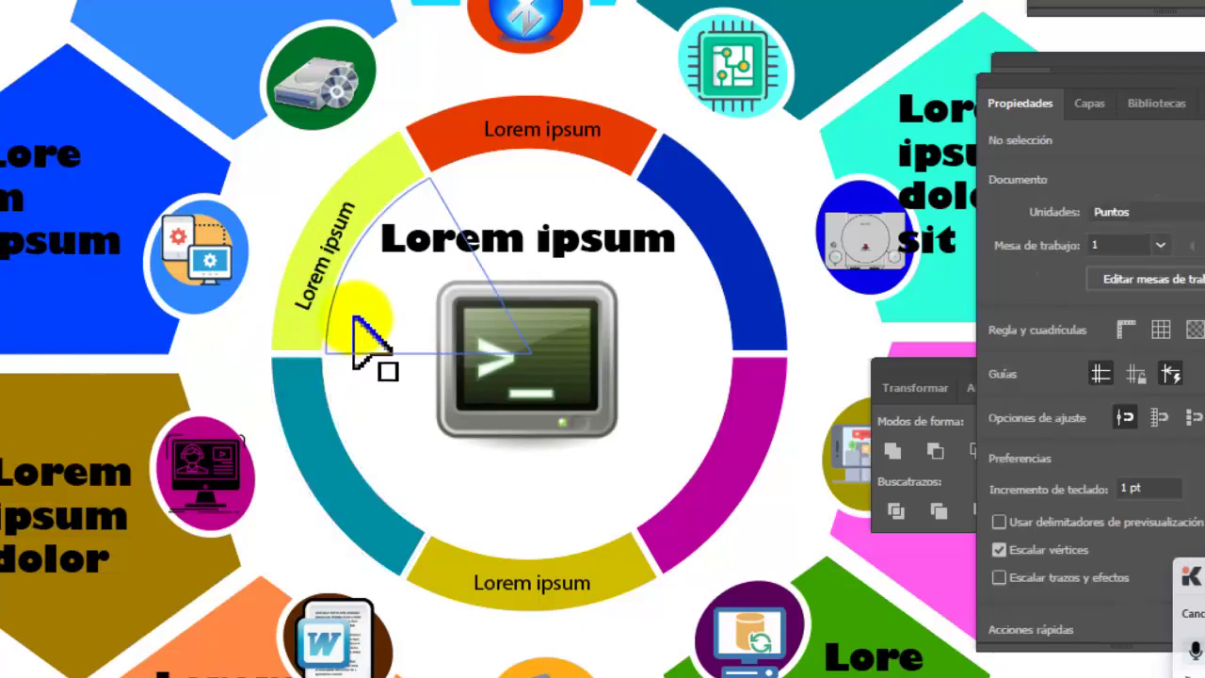
pyautogui.moveTo(354, 318); pyautogui.dragTo(315, 283)
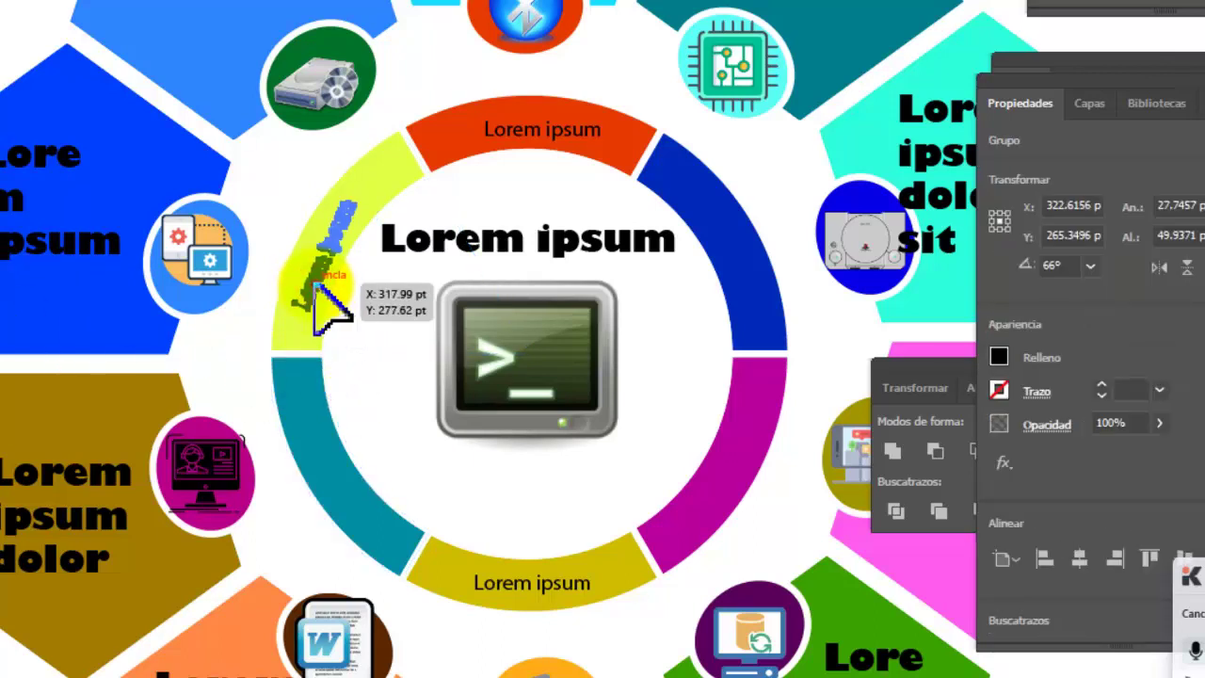
pyautogui.moveTo(318, 287); pyautogui.dragTo(740, 537)
pyautogui.click(722, 502)
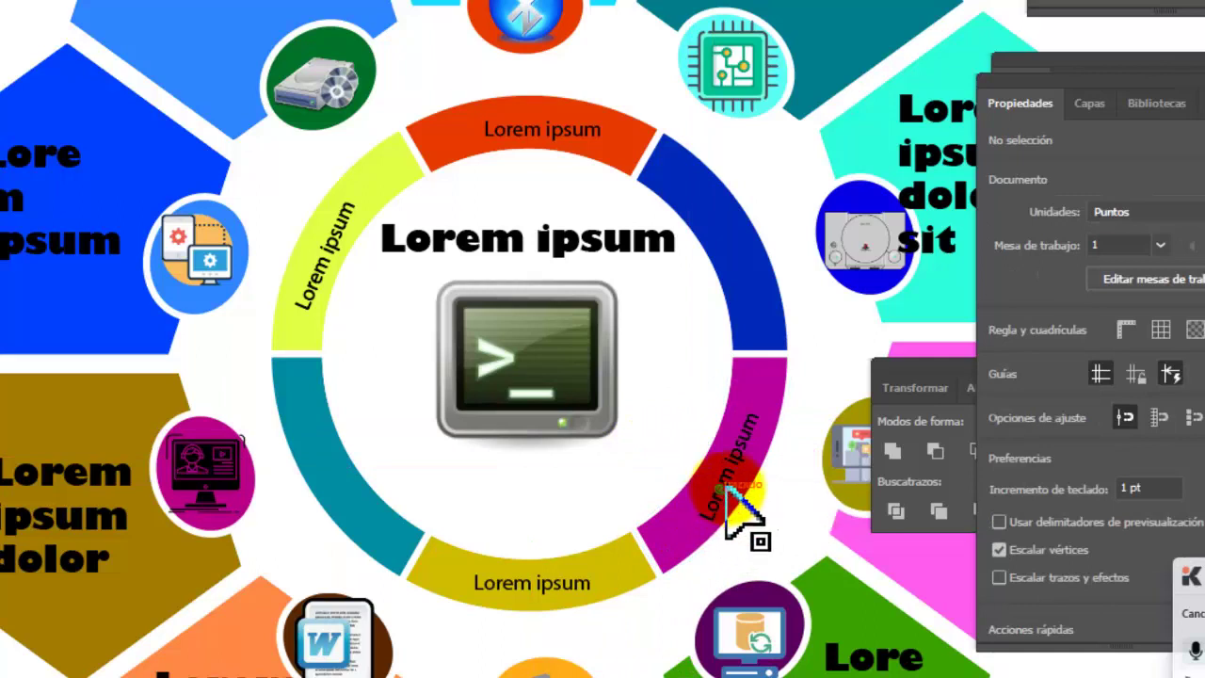
pyautogui.click(727, 494)
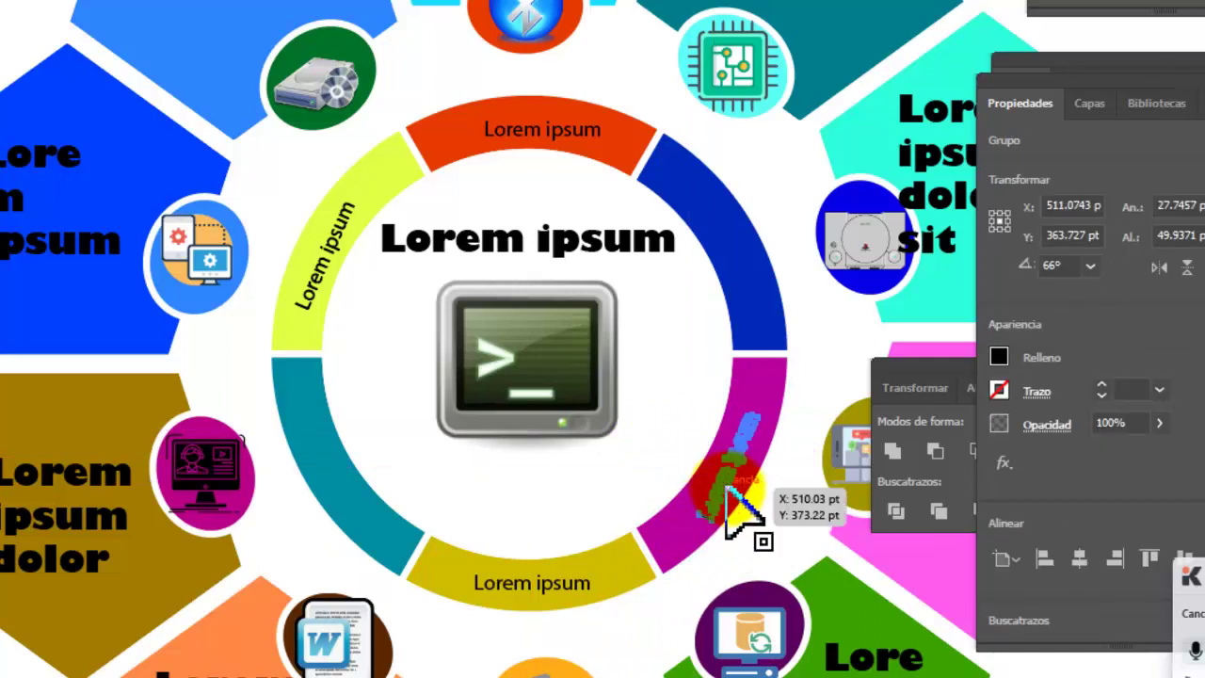